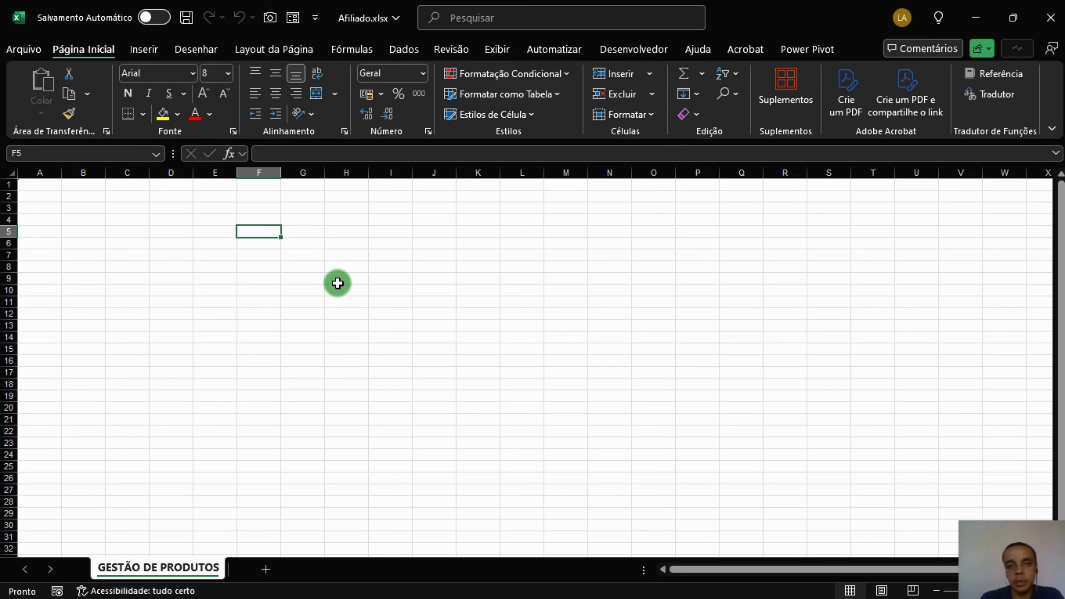
Step: Enter the column headers CÓDIGO in cell A1 and DESCRIÇÃO in cell B1
left_click(42, 187)
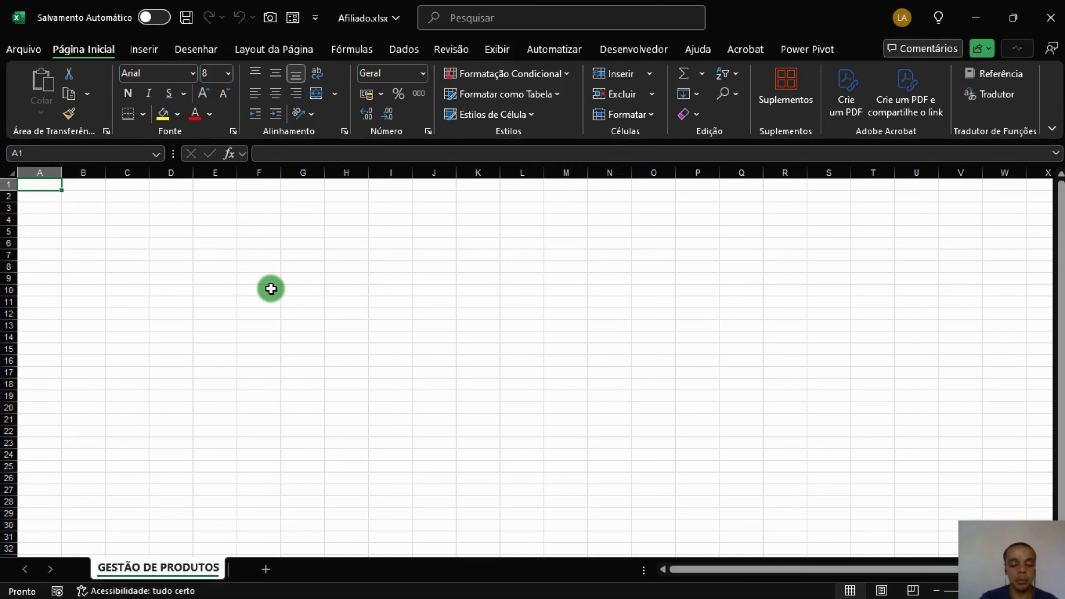
type("CÓDIGO")
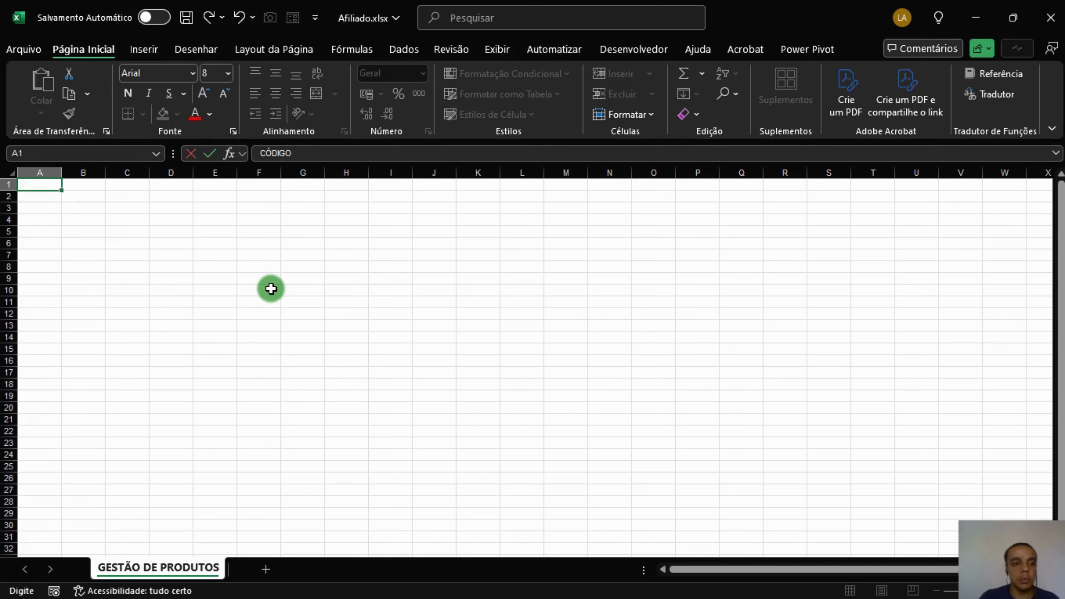
key("Tab")
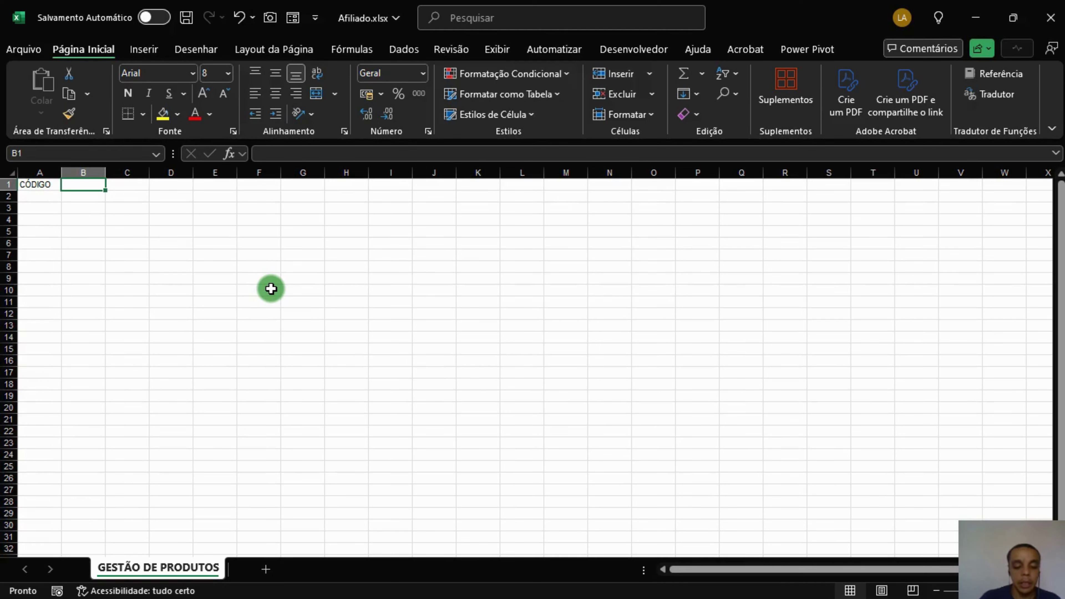
type("DESCRIÇÃO")
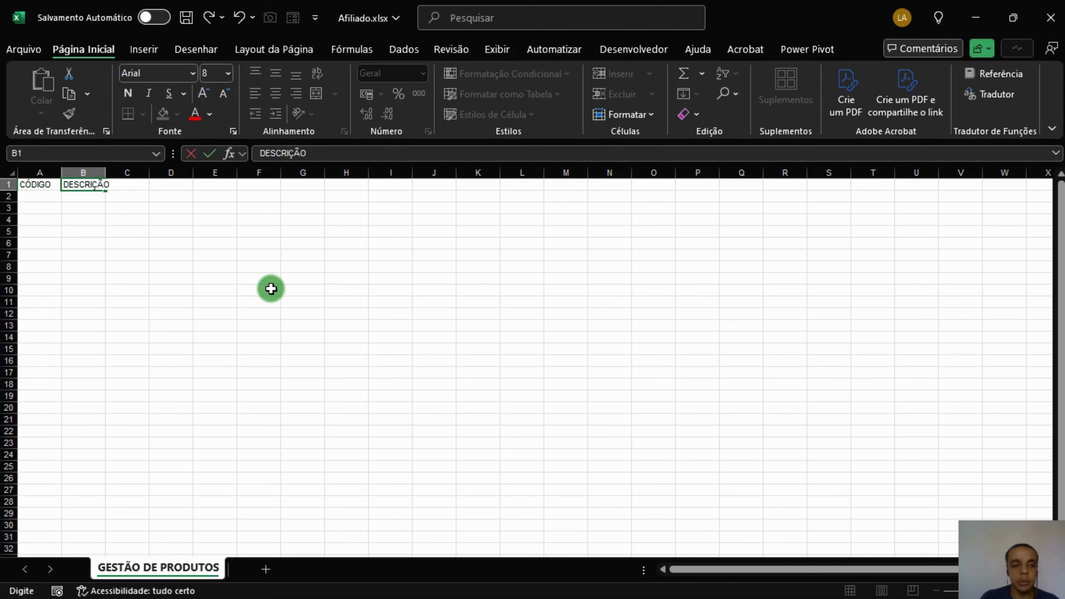
key("Tab")
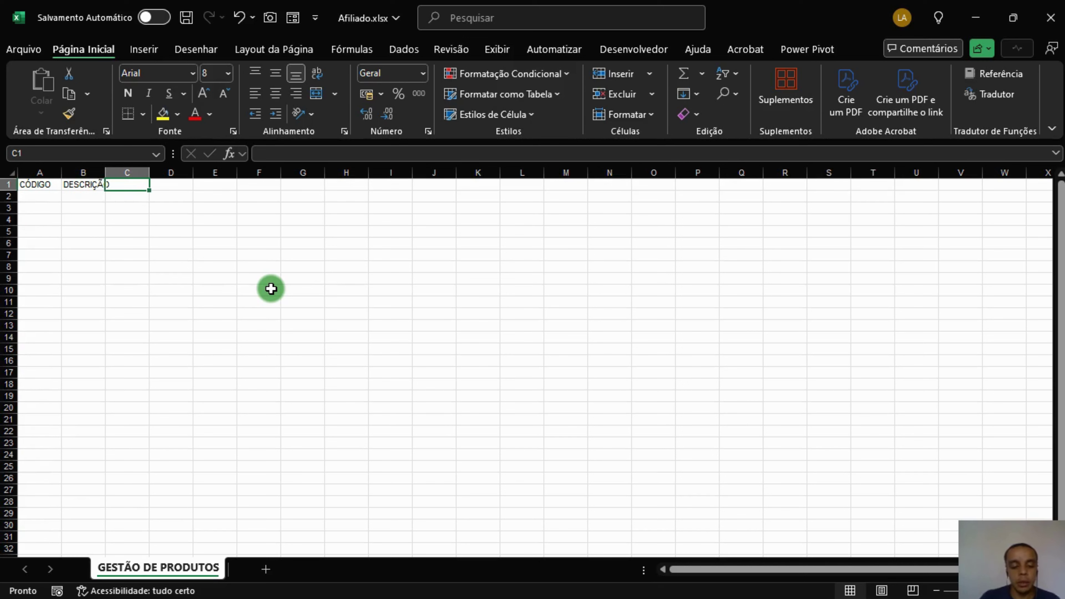
type("MARKE")
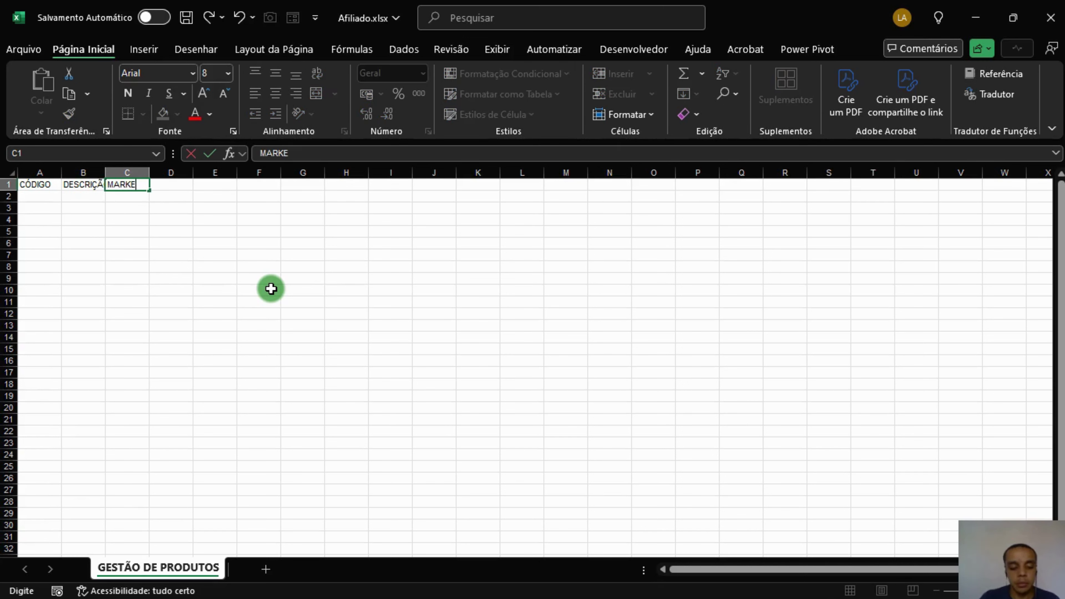
type("T PLAE")
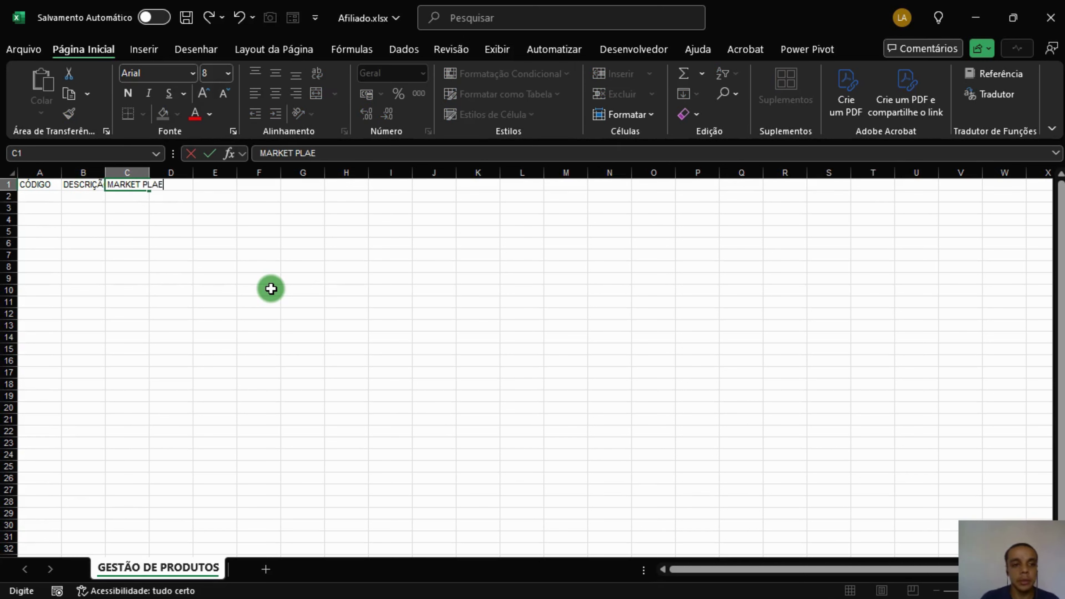
key("BackSpace")
type("CE")
key("BackSpace")
key("BackSpace")
key("BackSpace")
key("BackSpace")
key("BackSpace")
key("BackSpace")
key("BackSpace")
key("BackSpace")
key("BackSpace")
key("BackSpace")
key("BackSpace")
key("BackSpace")
Step: Enter the column headers LOJA in cell C1 and VALOR DO PRODUTO in cell D1
type("LOJ")
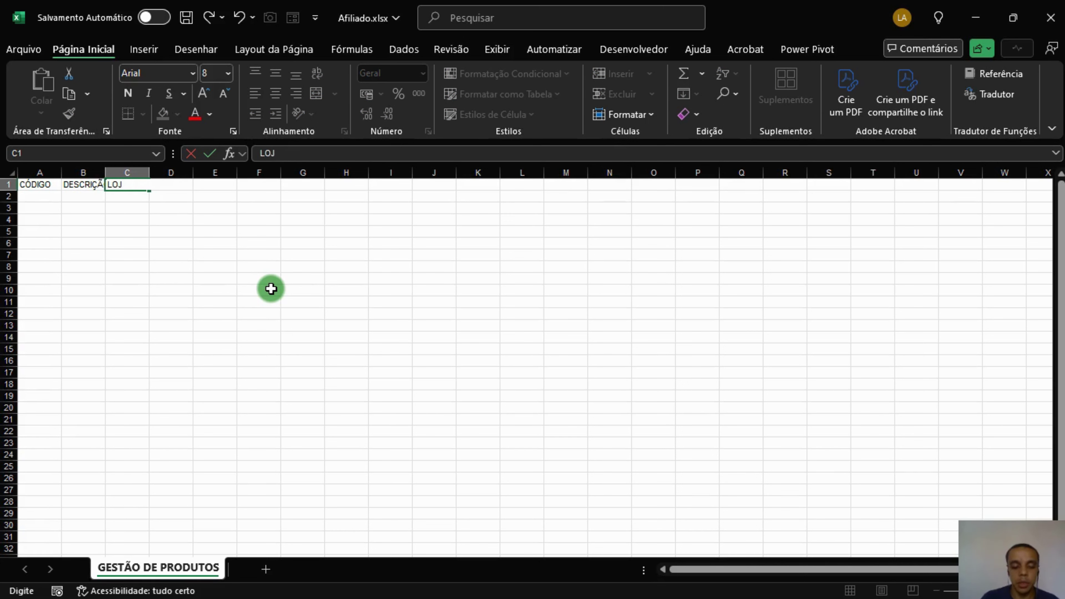
type("A")
key("Tab")
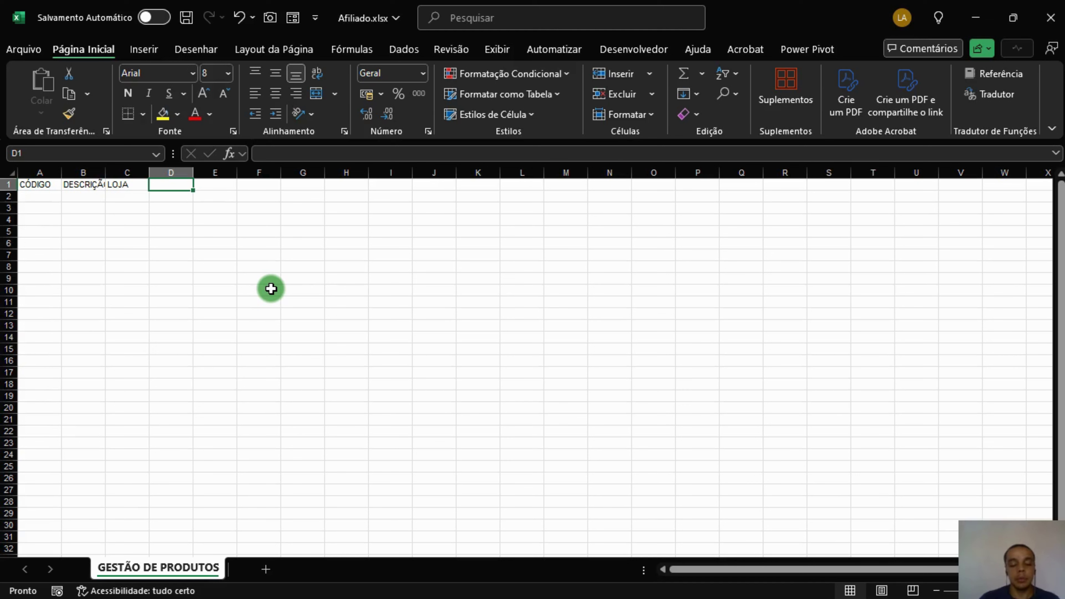
type("VALOR")
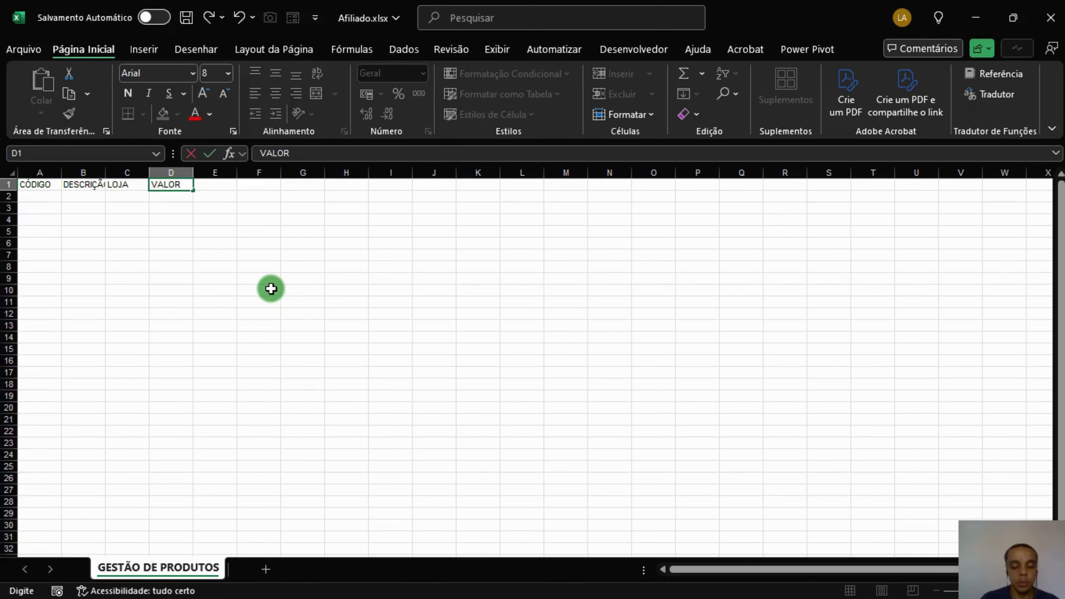
type(" DO PRODUTO")
key("Tab")
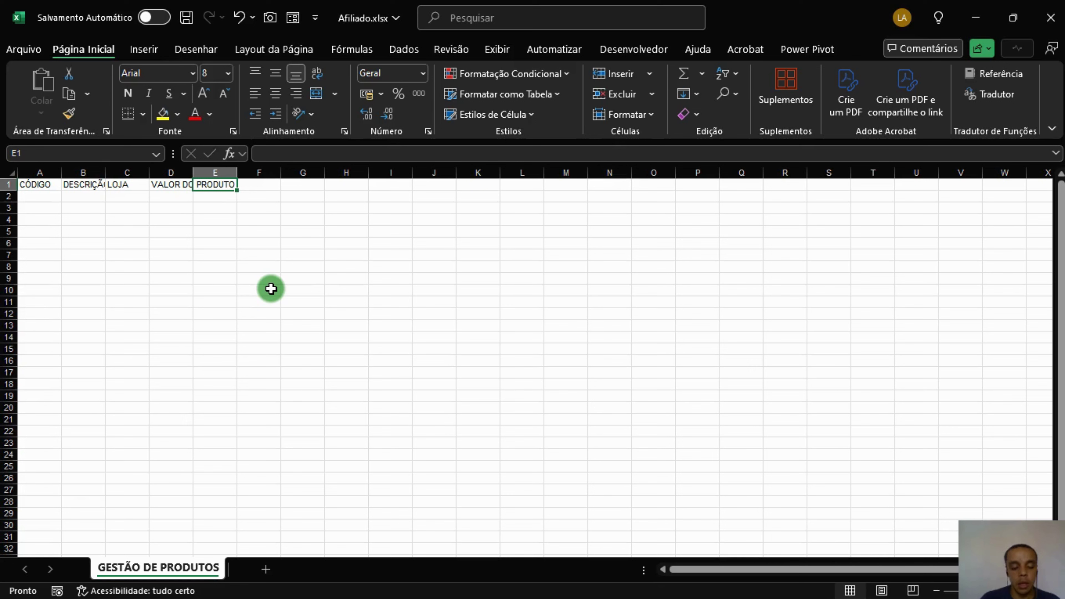
Step: Enter the column headers PERCENTUAL DE COMISSÃO in cell E1 and VALOR DE COMISSÃO in cell F1
type("PERCENTUAL")
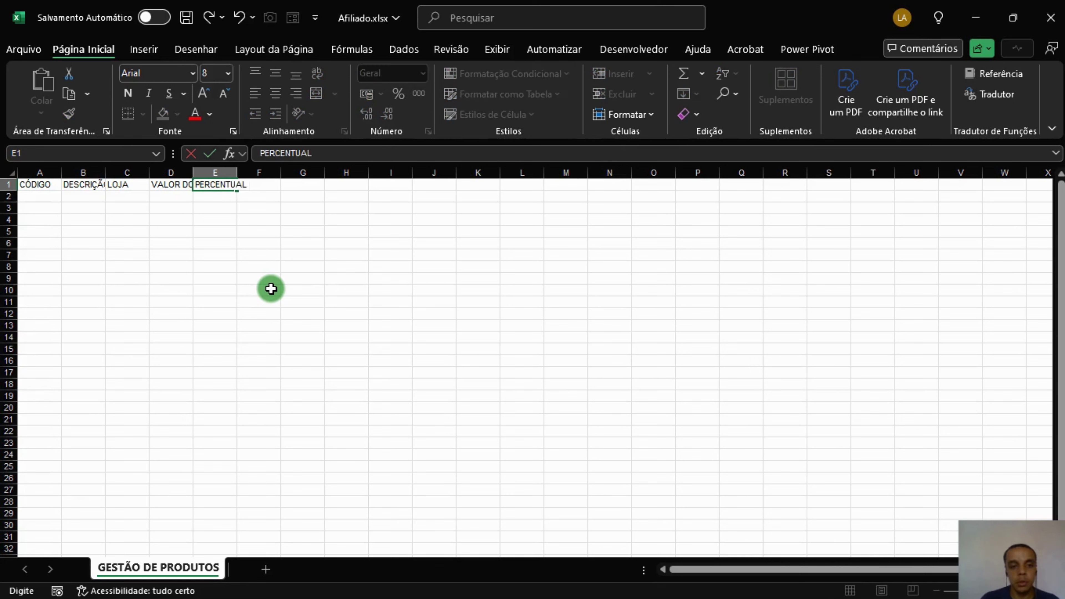
type(" DE COMISSÃ")
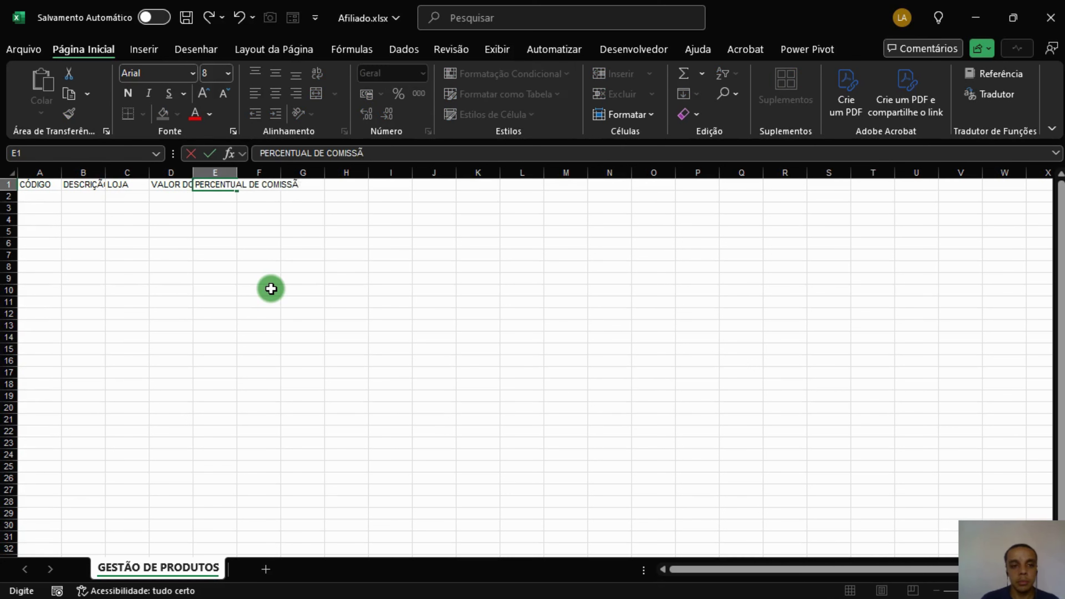
type("O")
key("Tab")
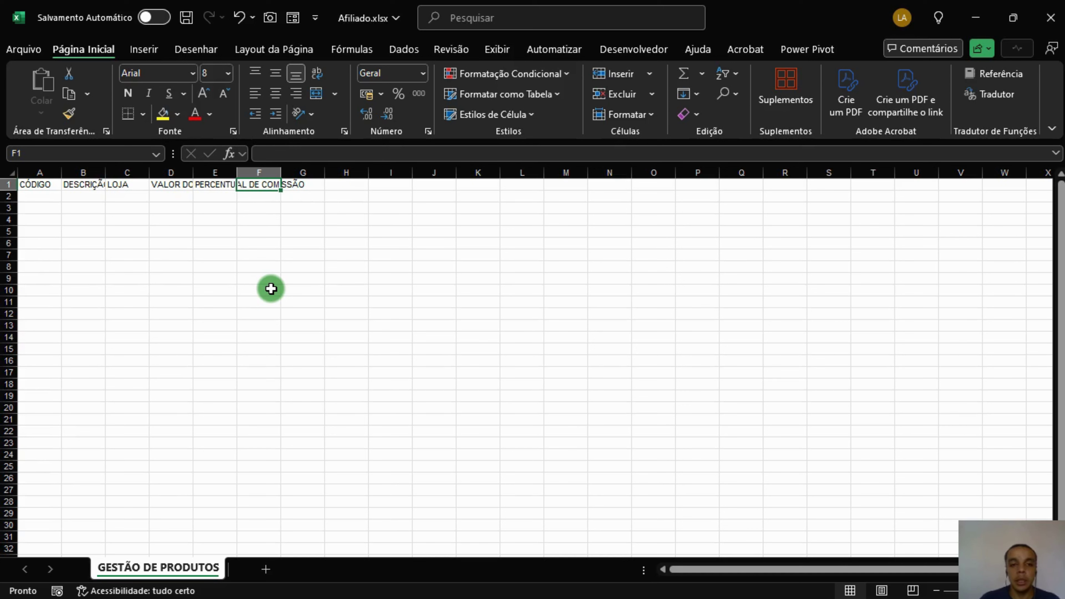
type("VALO")
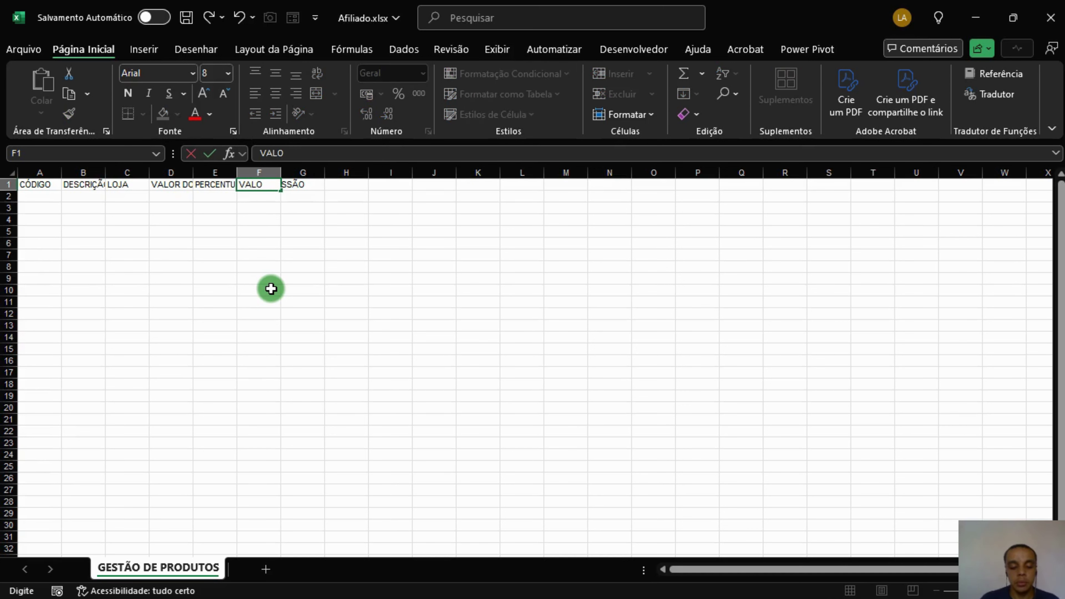
type("R DE COMISSA")
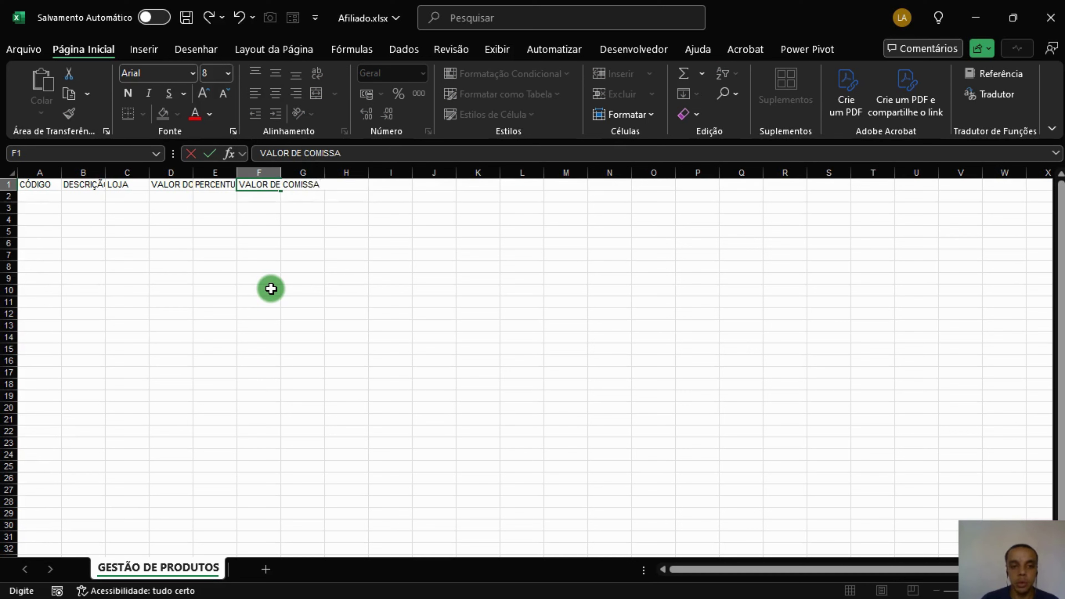
key("BackSpace")
type("ÃO")
key("Tab")
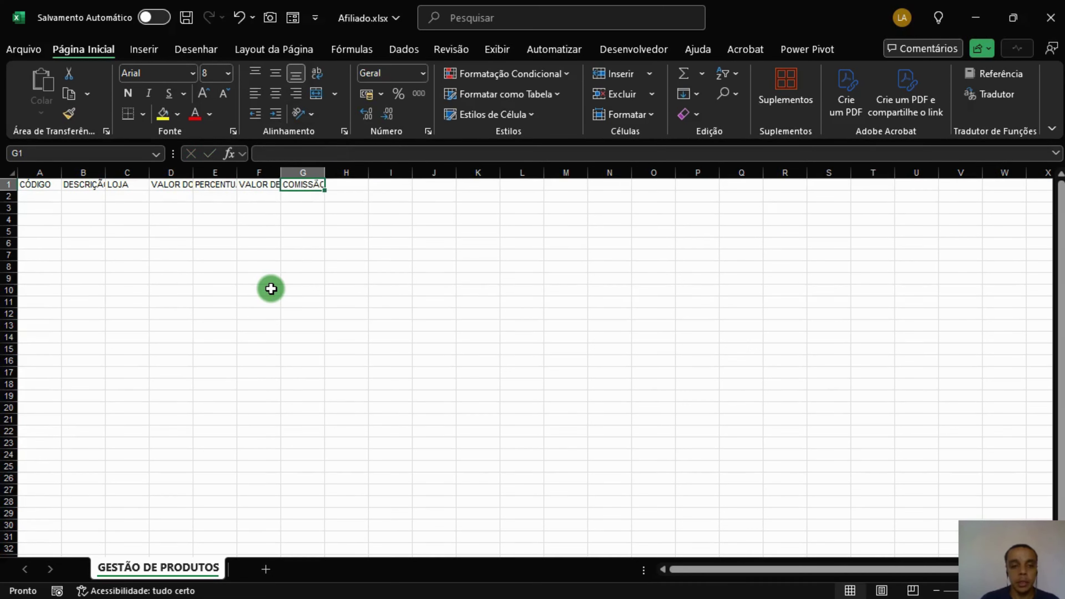
Step: Enter the column header CATEGORIA in cell G1
type("CATEGORI")
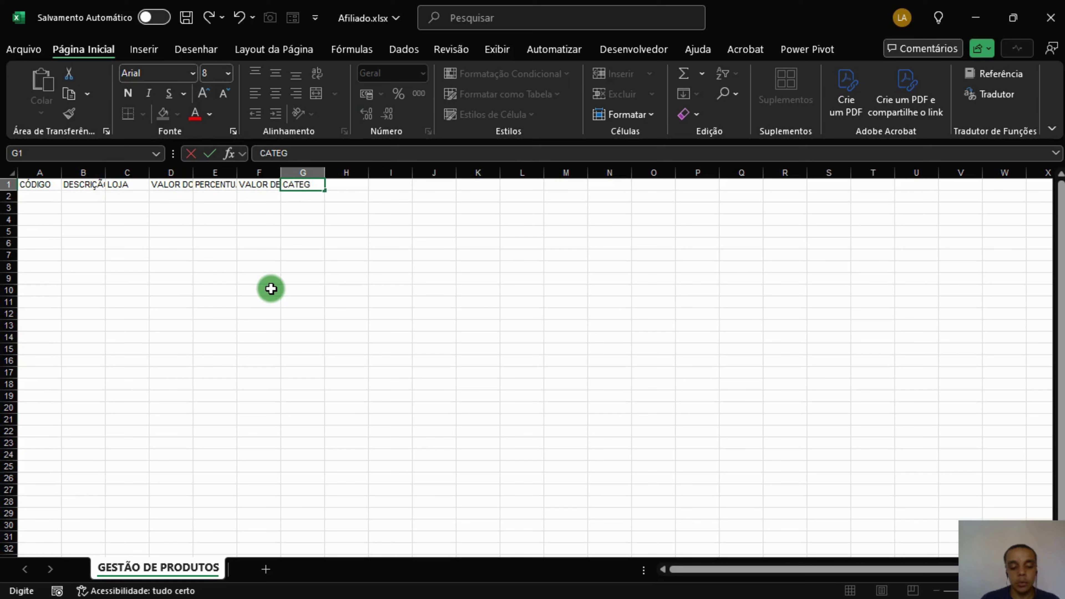
key("BackSpace")
key("BackSpace")
type("RIA")
key("Tab")
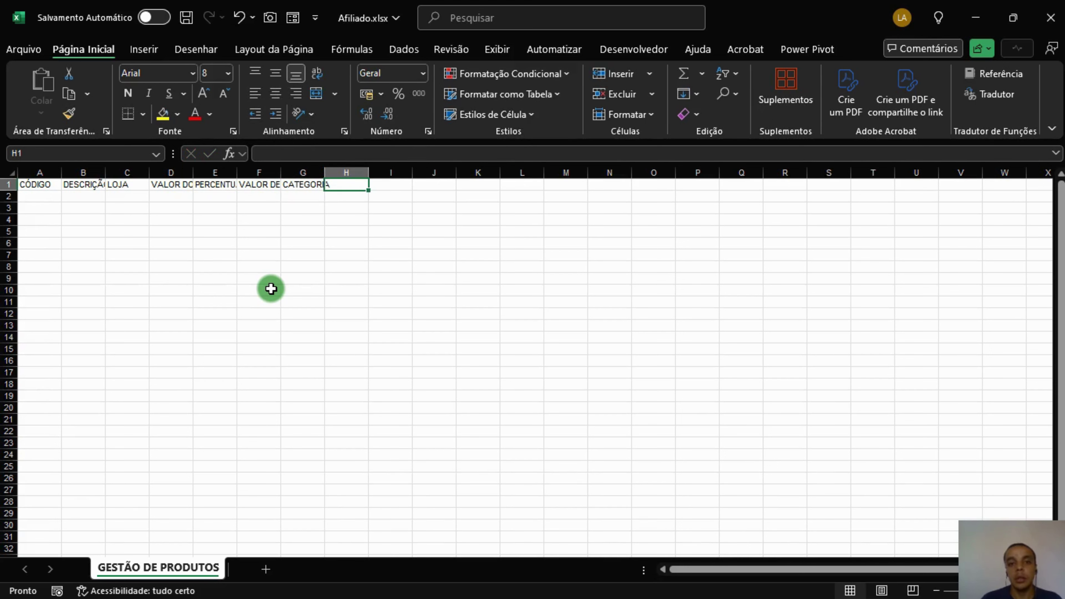
Step: Enter the headers QUANTIDADE DE VENDAS in cell G1, FATURAMENTO GERADO in H1 and CATEGORIA in I1
key("Left")
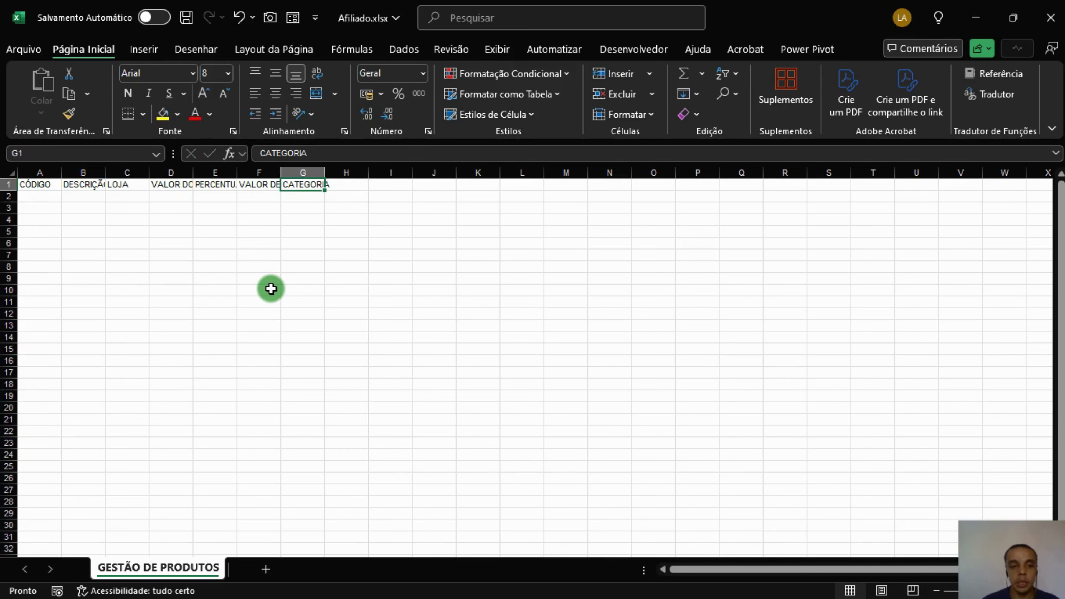
type("QUA")
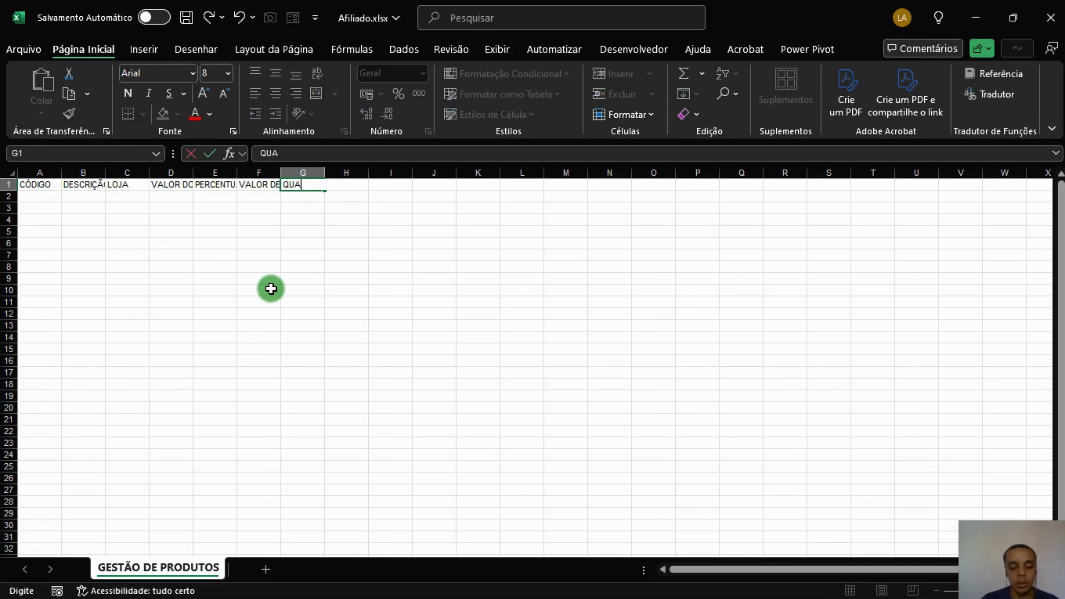
type("NTIDADE DE VENDAS")
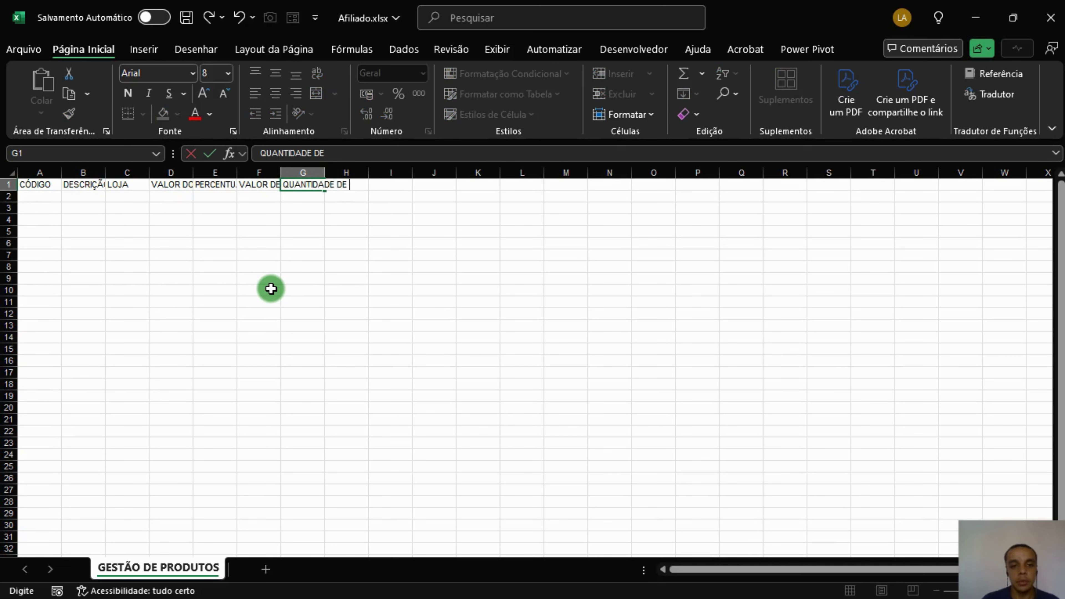
key("Tab")
type("FAT")
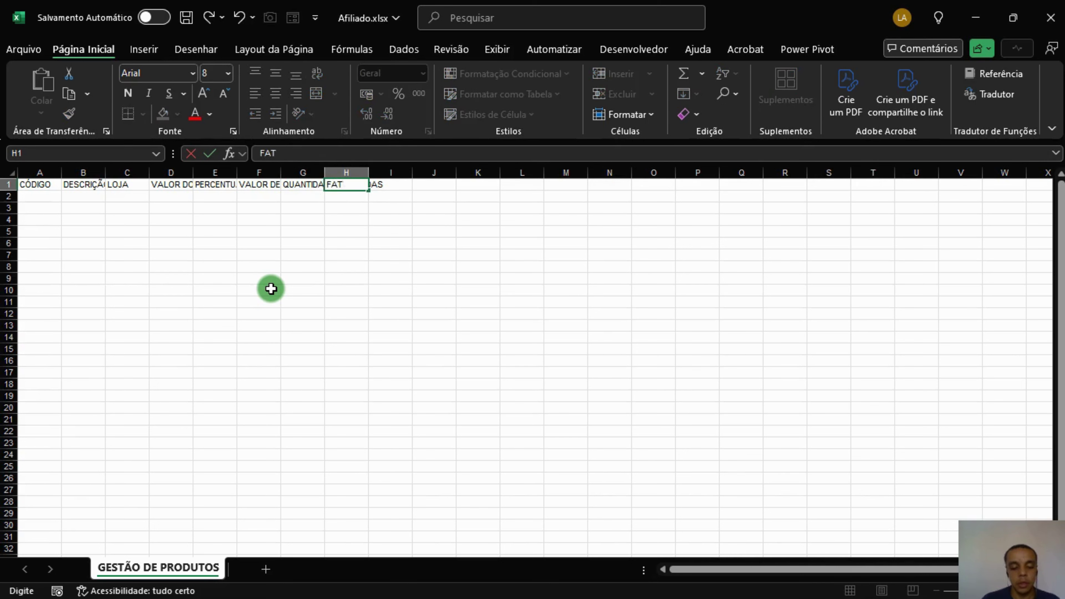
type("URAMENTO GERADO")
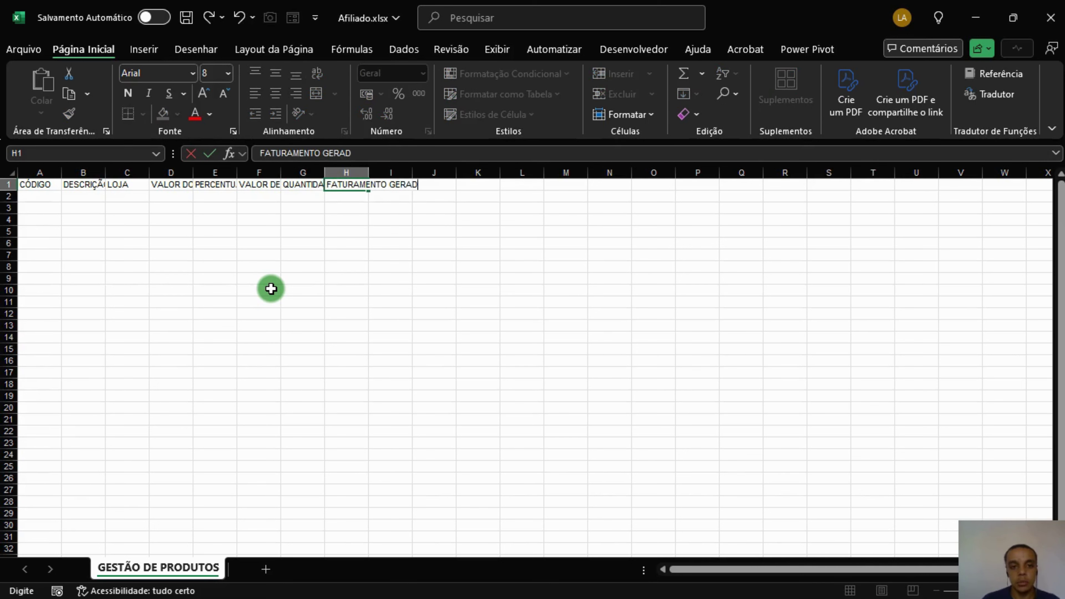
key("Tab")
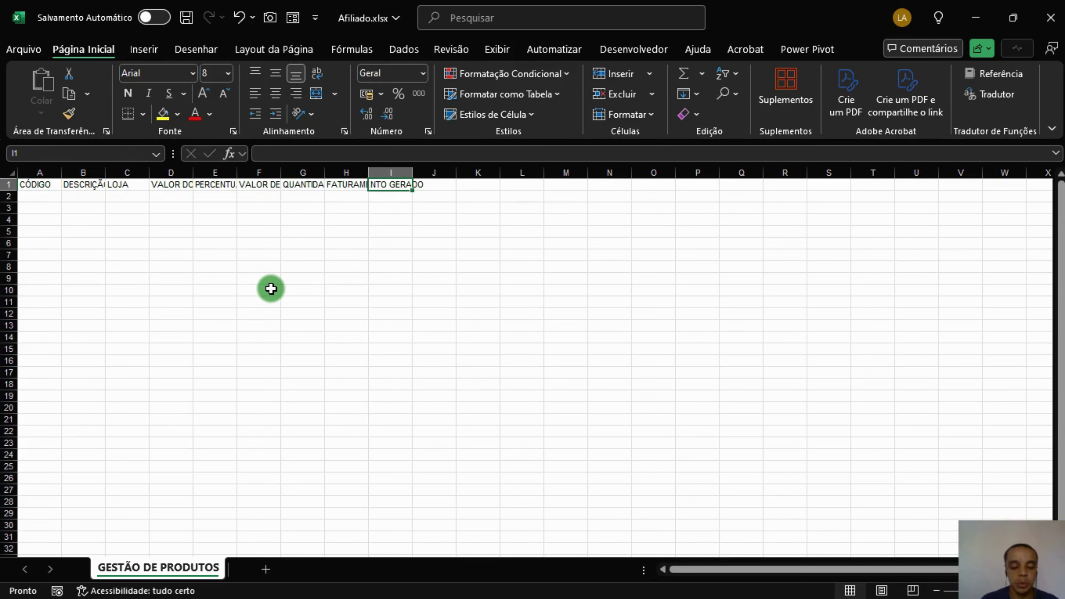
type("CATEGORIA")
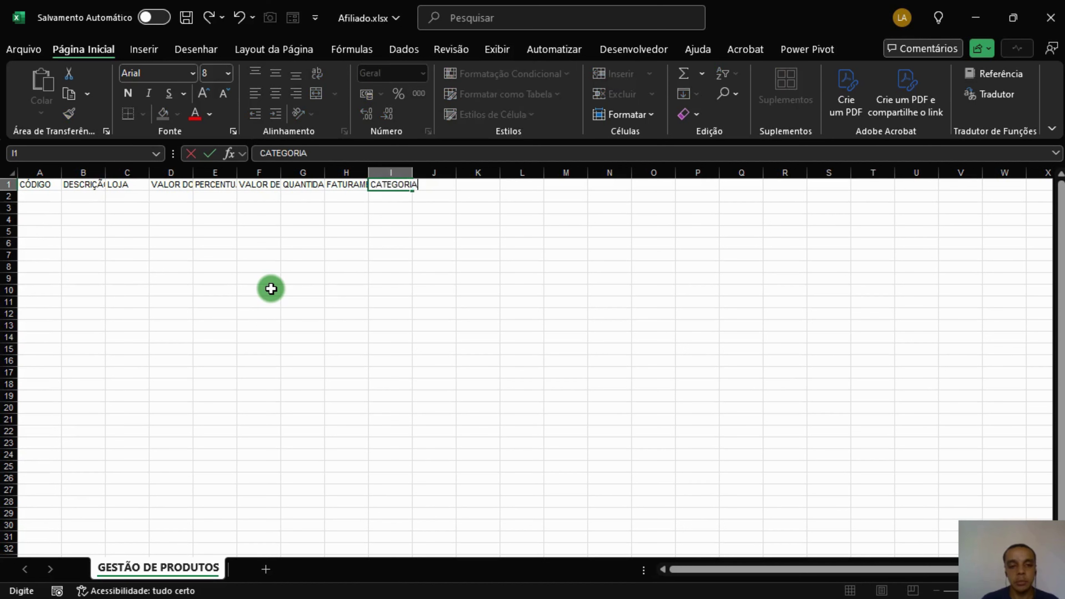
key("Tab")
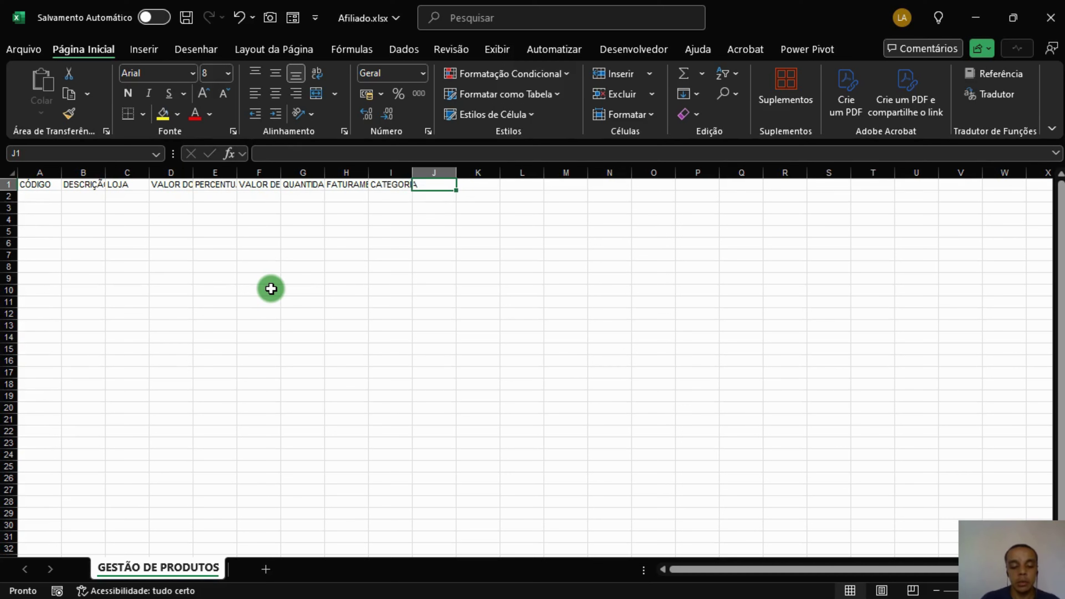
type("VALIDAÇ")
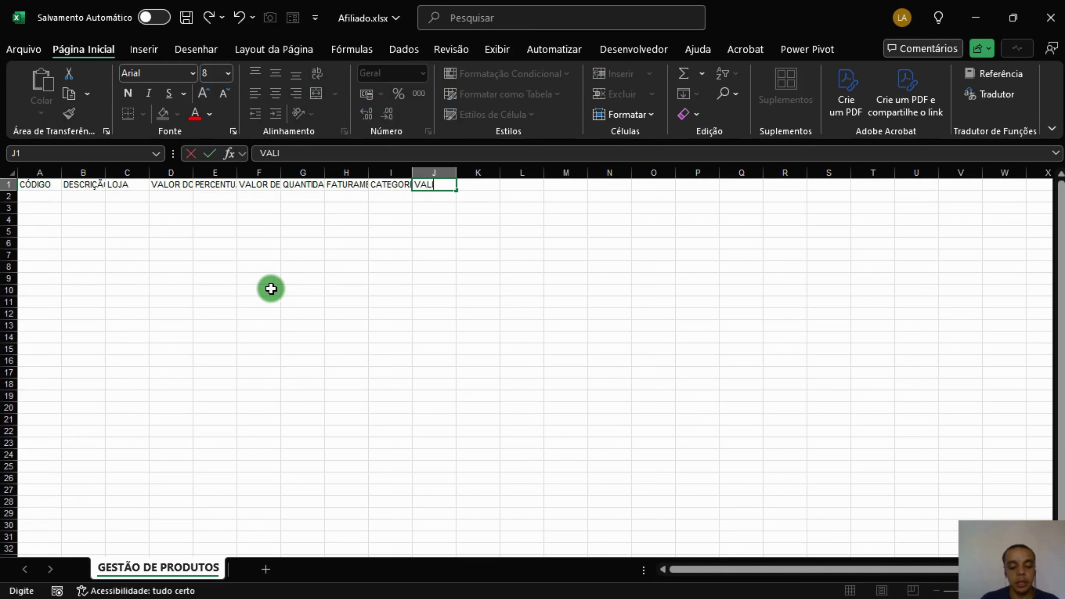
key("BackSpace")
key("BackSpace")
key("BackSpace")
key("BackSpace")
key("BackSpace")
key("BackSpace")
key("BackSpace")
Step: Enter the header APROVAÇÃO in cell J1 and fit the widths of columns A to J to their contents
type("APROVAÇÃO")
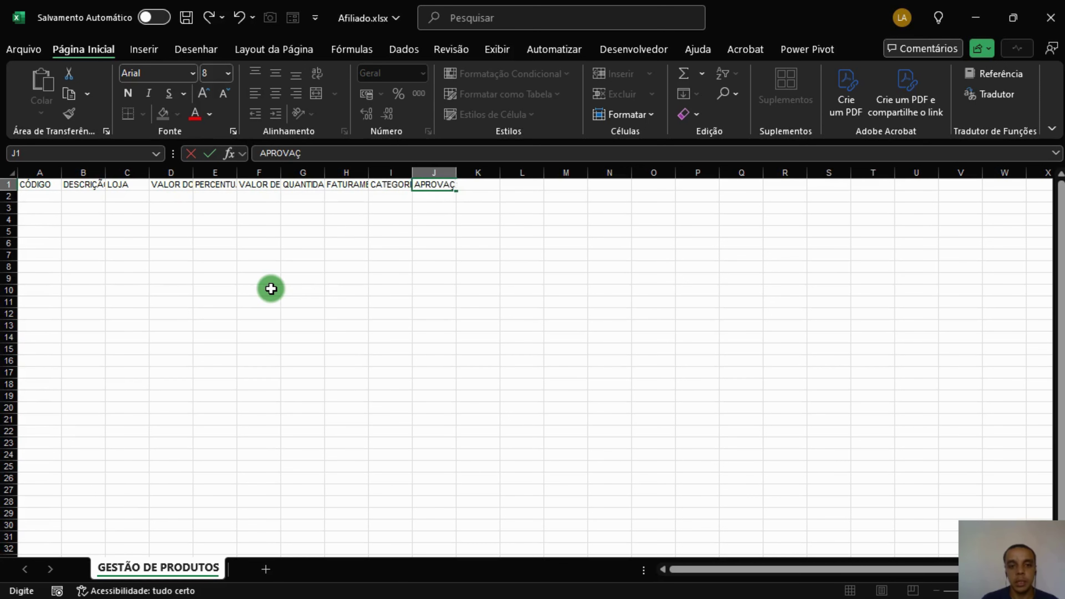
key("Return")
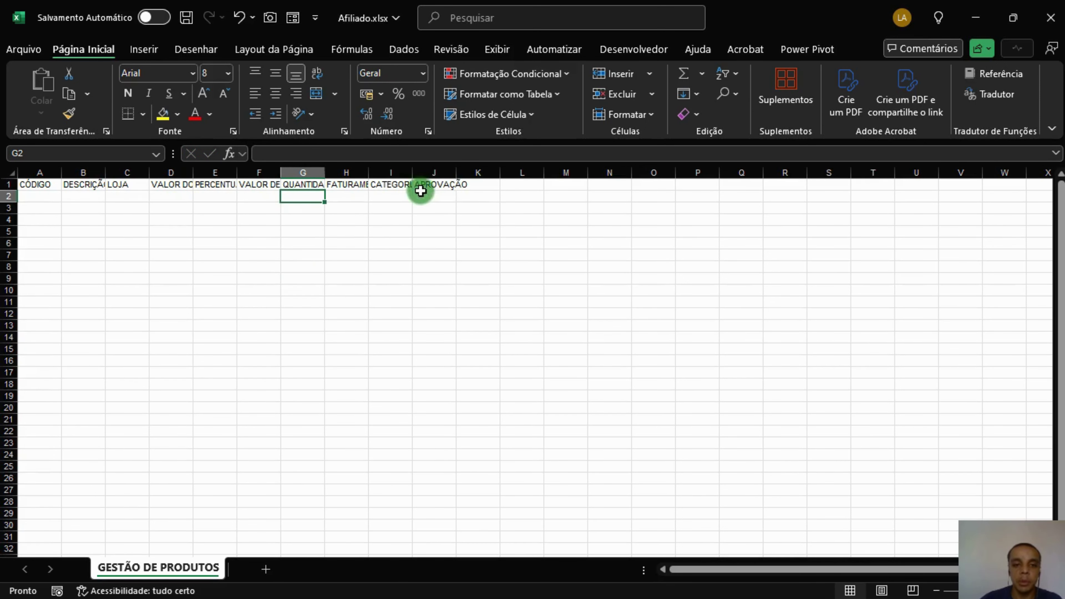
left_click_drag(436, 173, 20, 171)
double_click(61, 172)
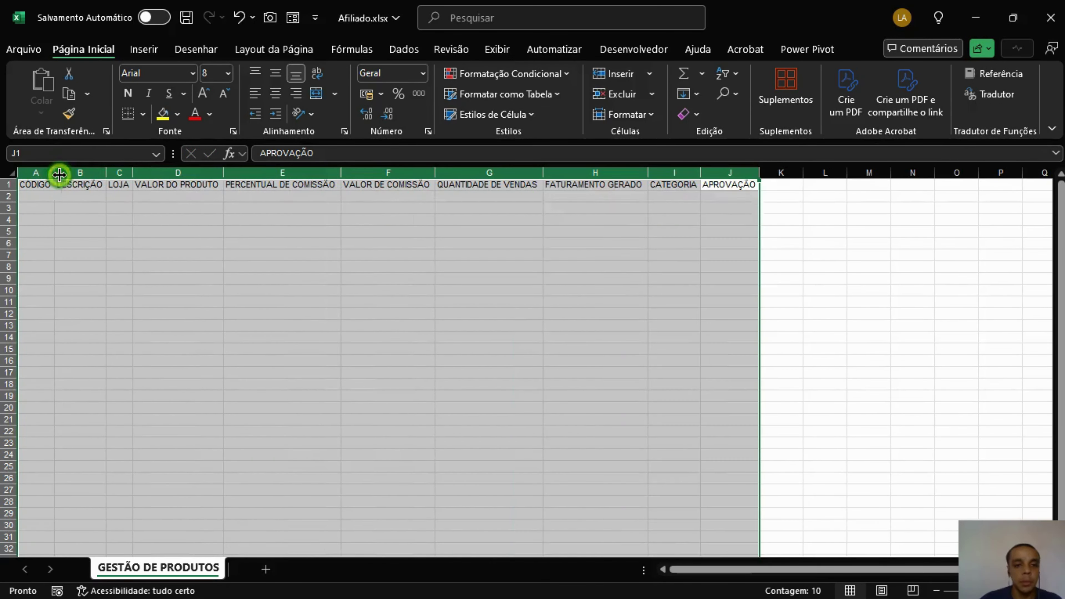
left_click(687, 185)
left_click(722, 185)
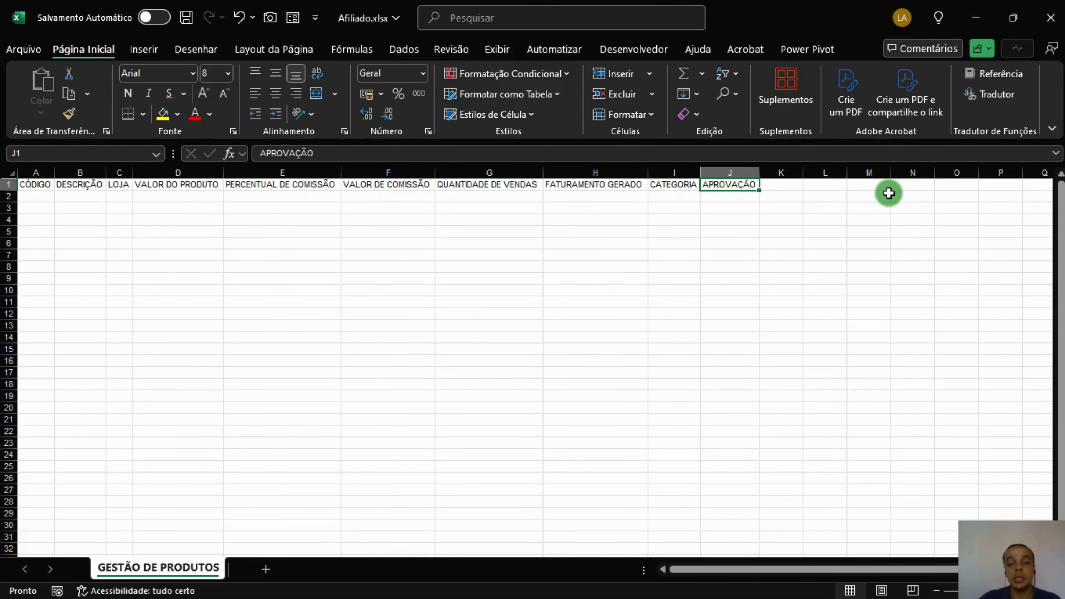
left_click(682, 185)
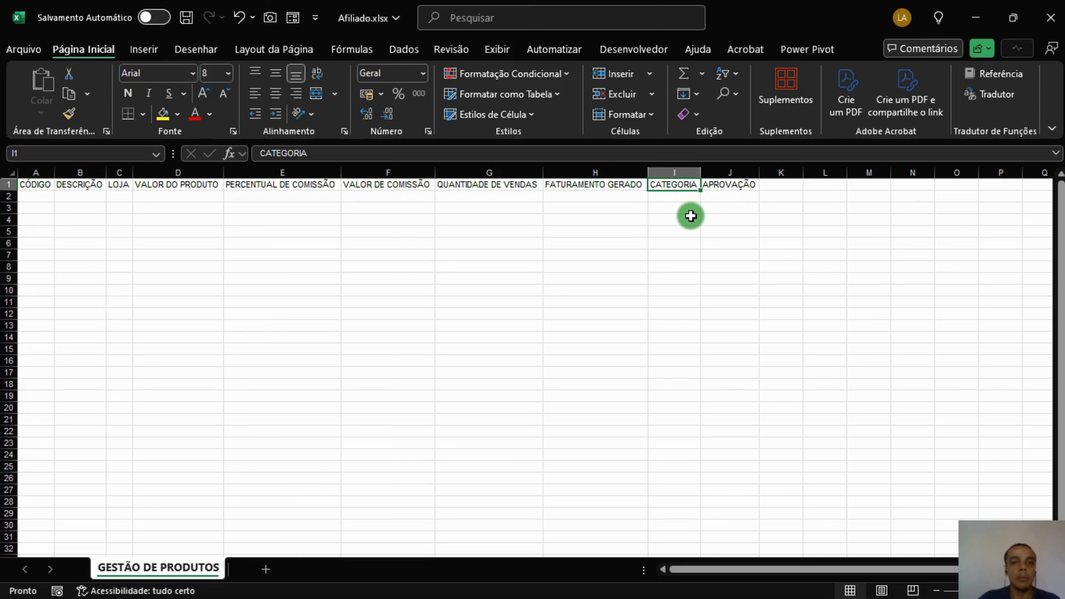
left_click(722, 185)
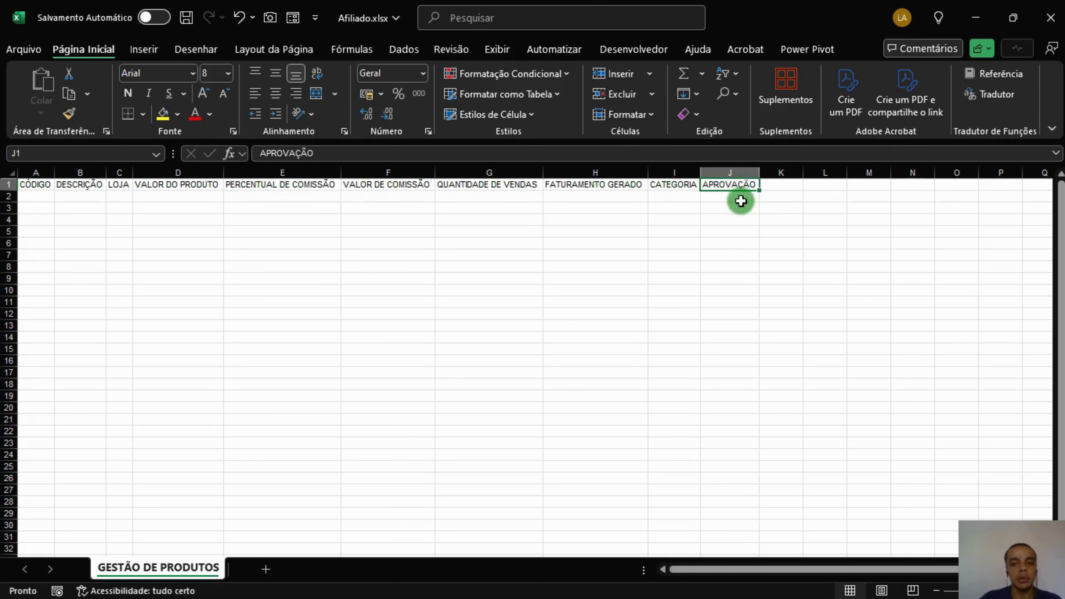
left_click_drag(732, 183, 40, 185)
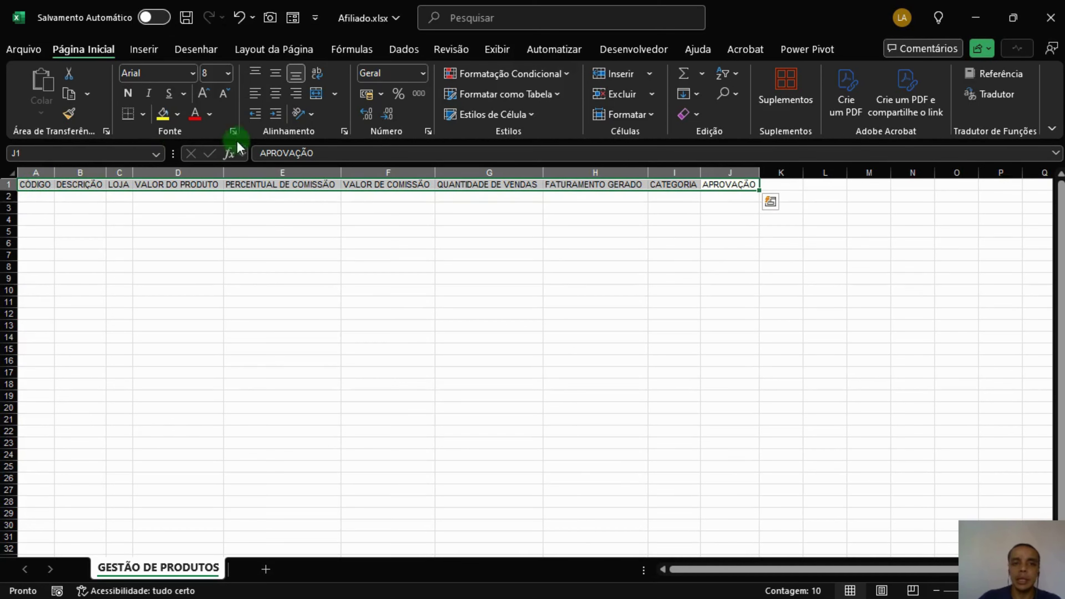
left_click(178, 116)
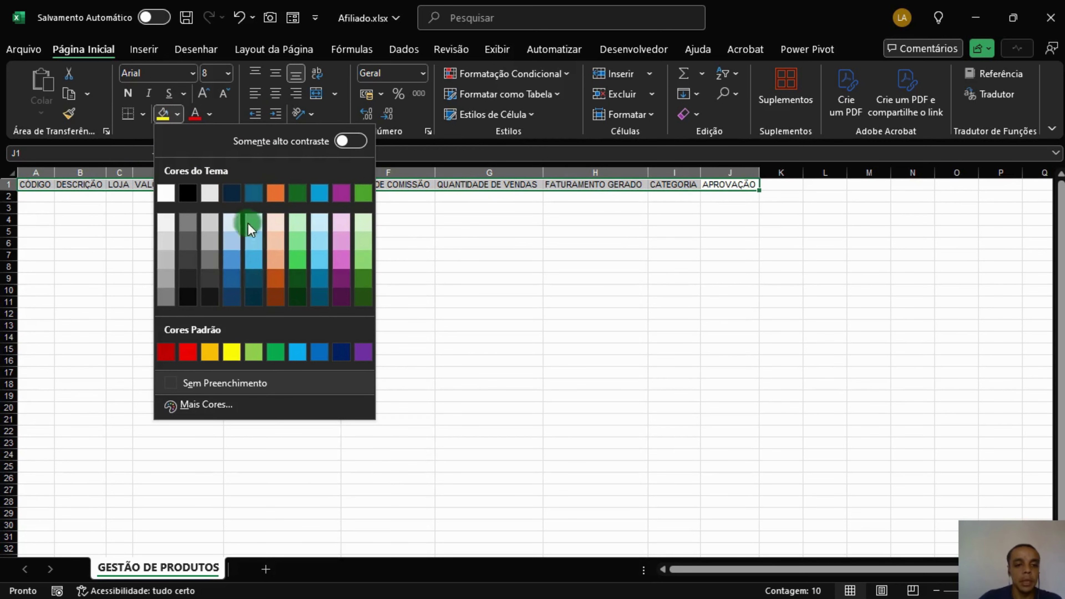
left_click(474, 231)
left_click(184, 201)
left_click(326, 185)
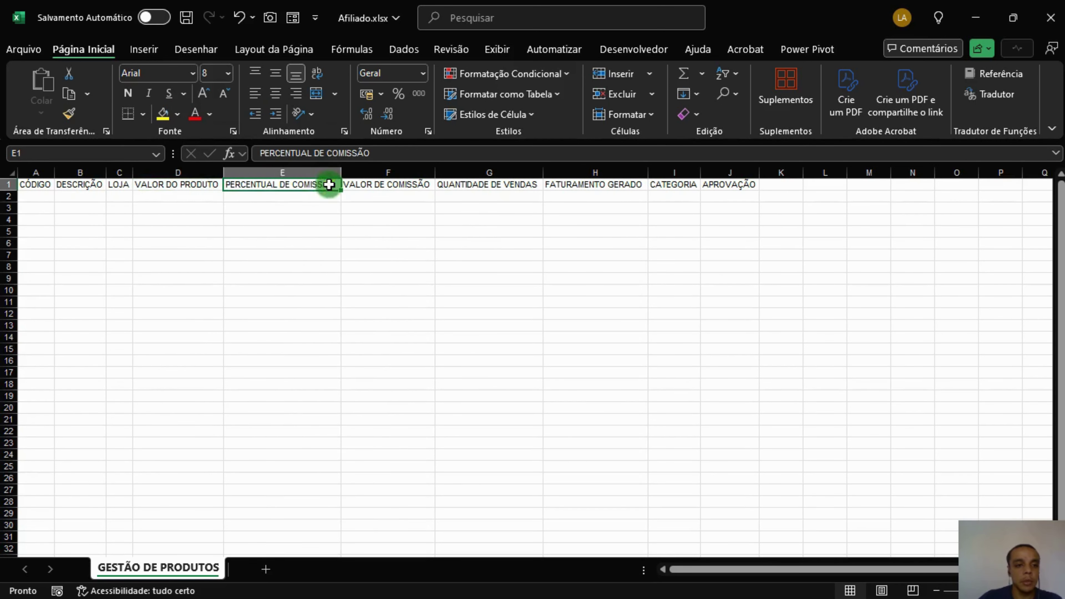
Step: Insert a column before LOJA, enter the header CATEGORIA DO PRODUTO in C1 and fit the column width to it
left_click(121, 171)
right_click(122, 169)
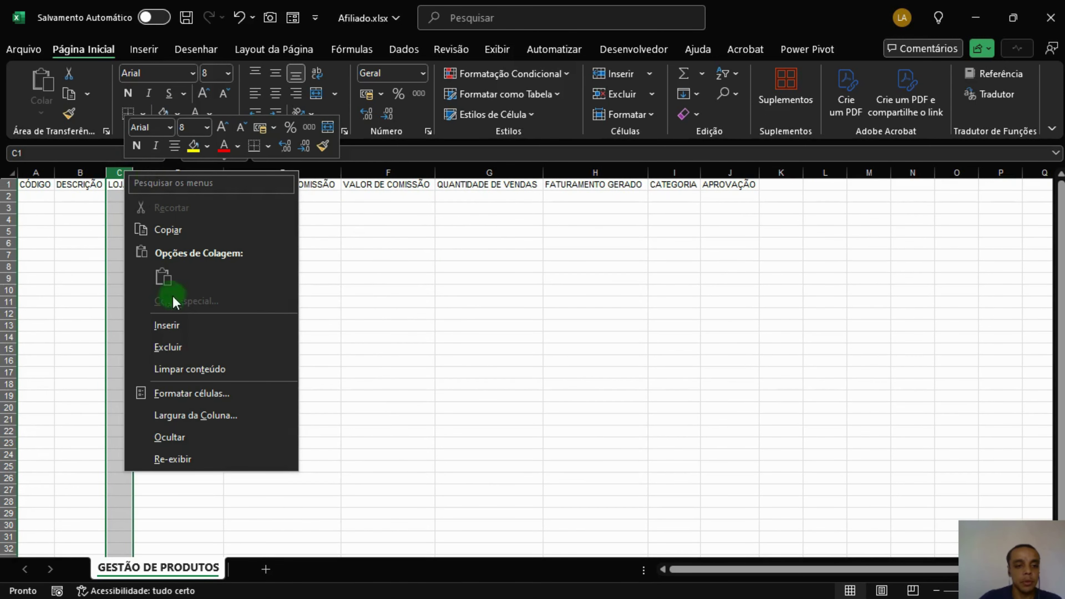
left_click(166, 323)
left_click(122, 186)
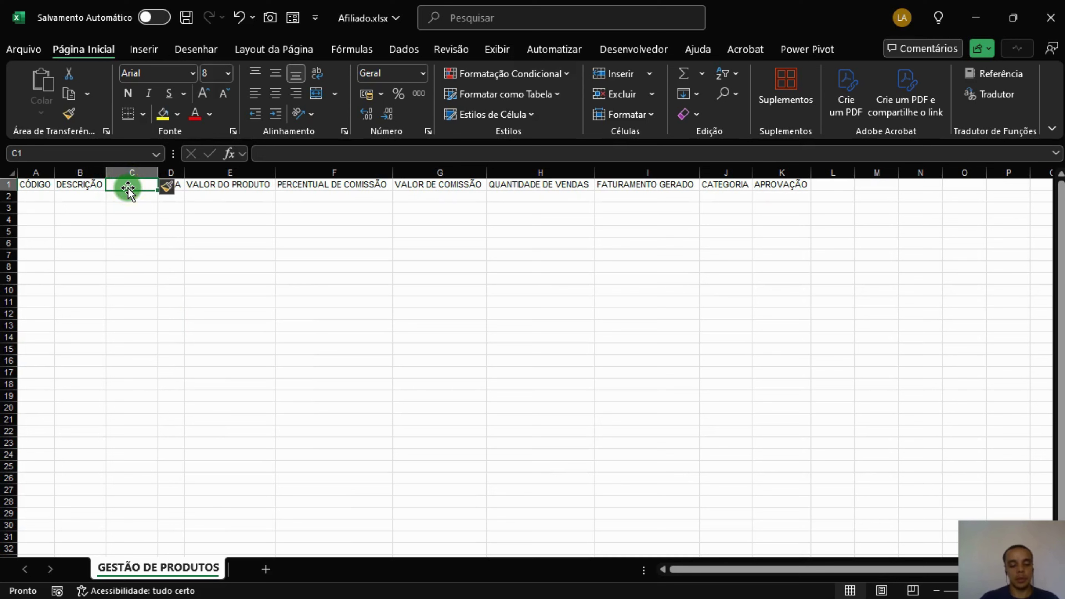
type("CATEGORIA DO PRODUTO")
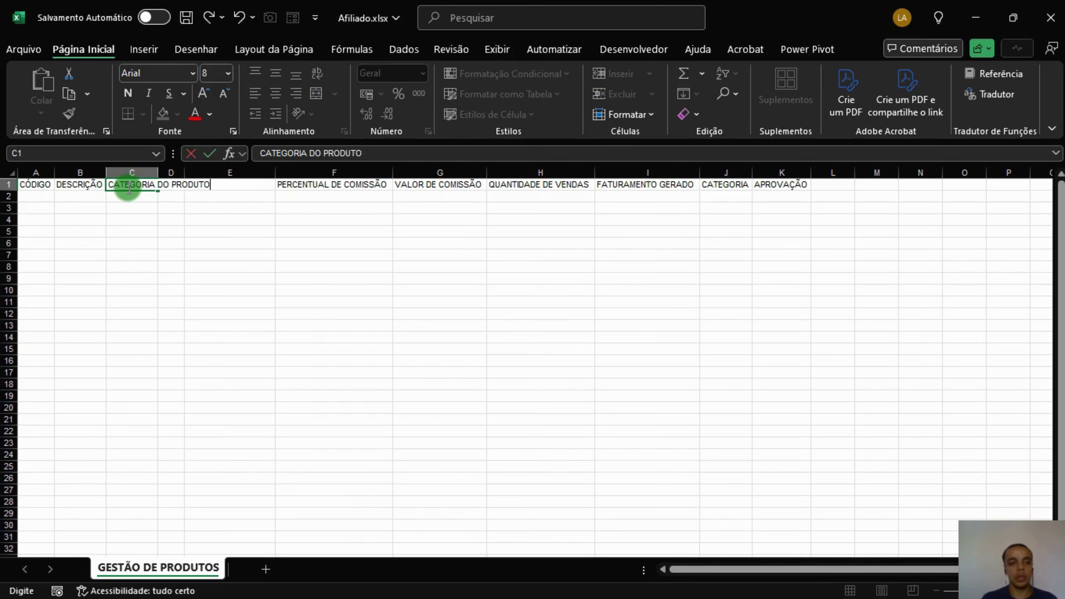
key("Return")
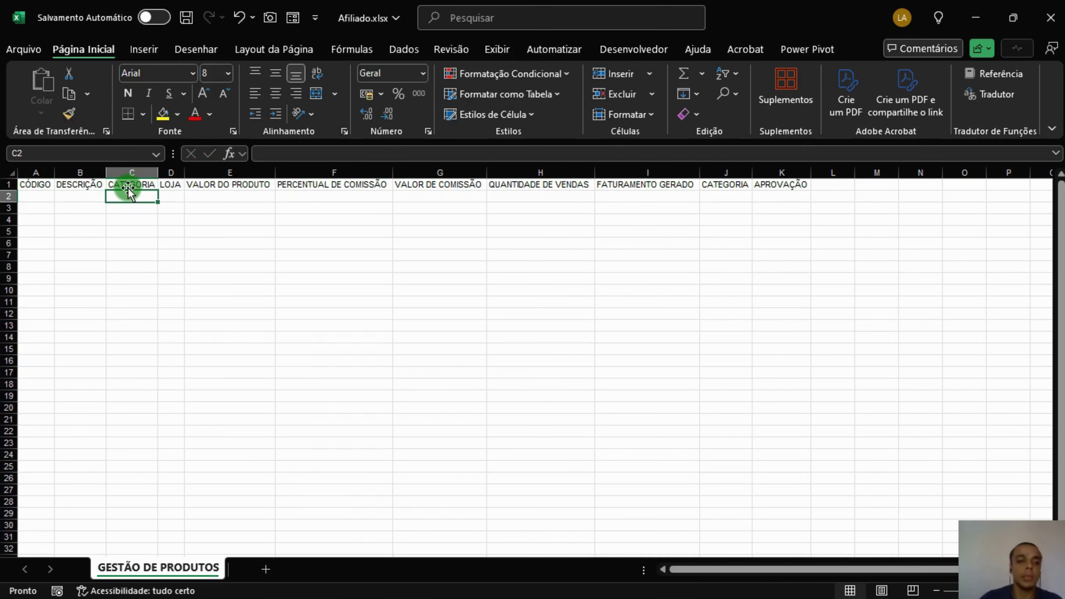
double_click(158, 172)
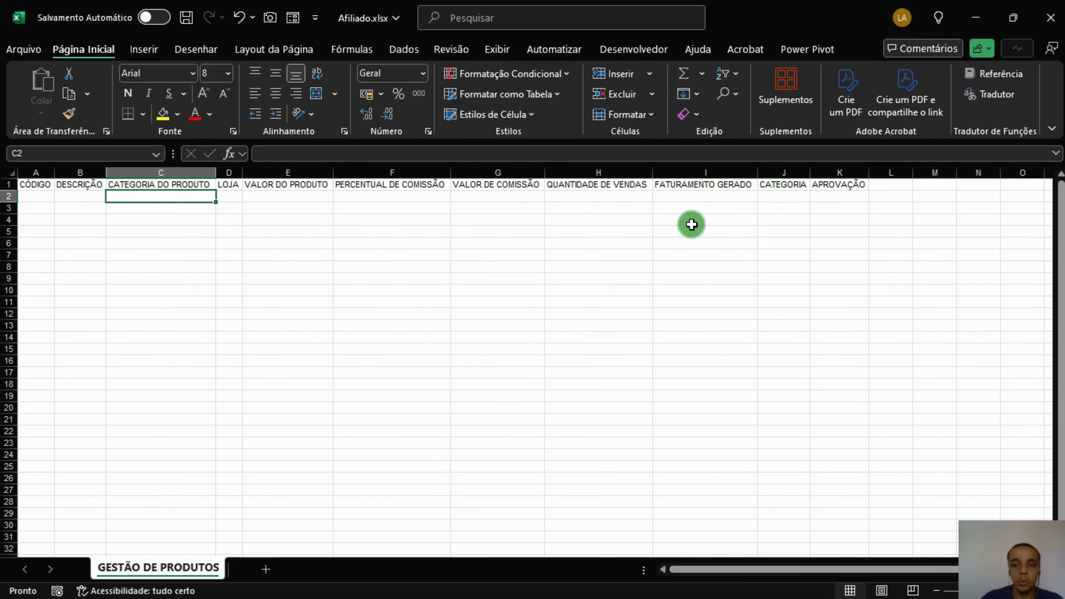
Step: Replace the CATEGORIA header in cell J1 with CURVA ABC
left_click(794, 186)
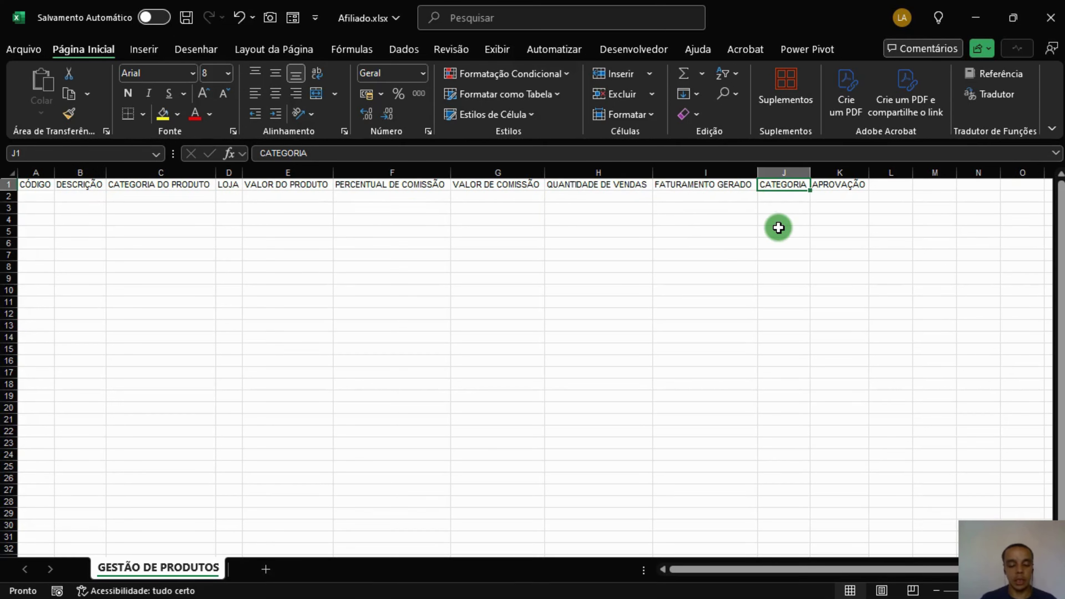
type("CURVA A")
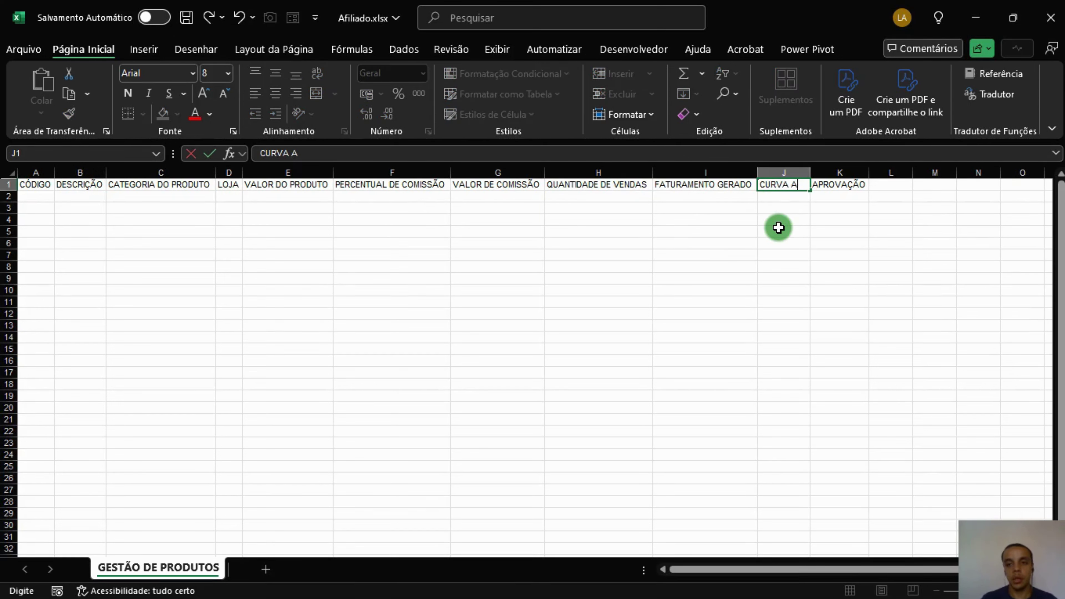
type("BC")
key("Return")
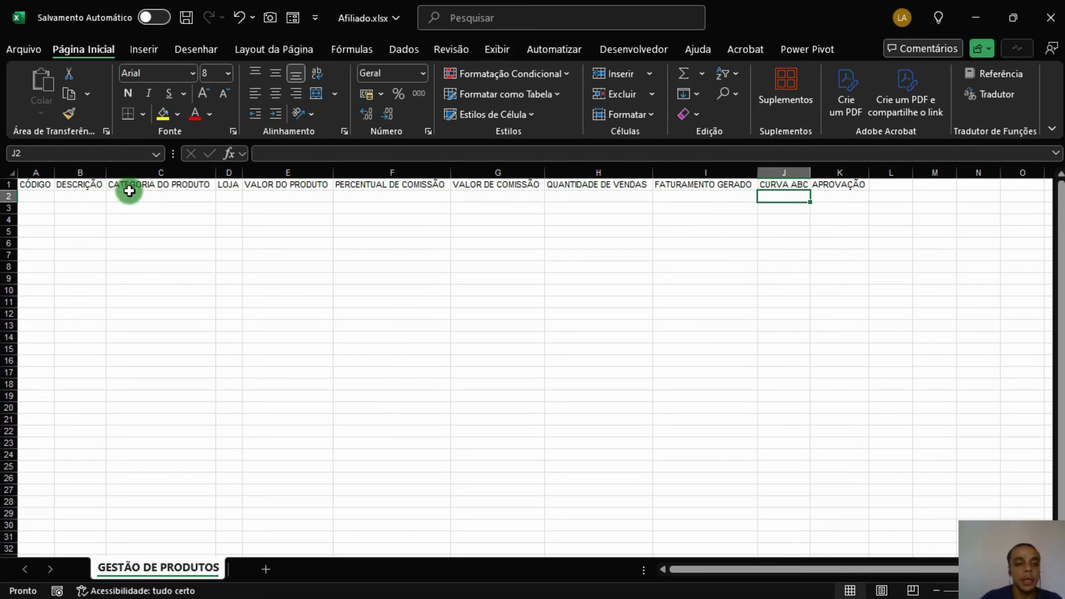
Step: Format the headers in A1:K1 with a dark blue fill and bold white text
left_click_drag(36, 184, 855, 183)
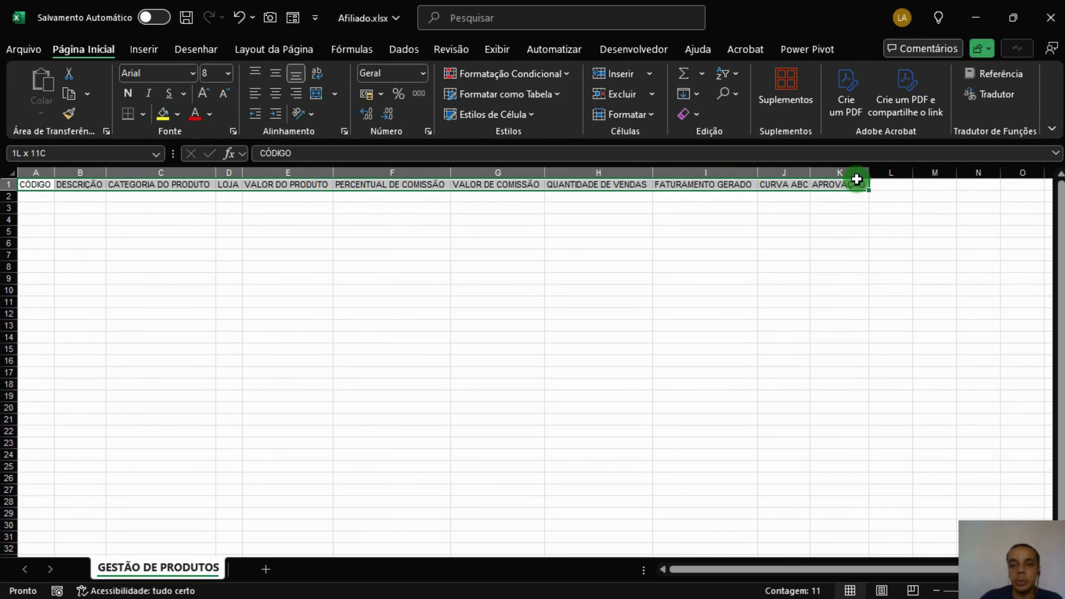
left_click(177, 114)
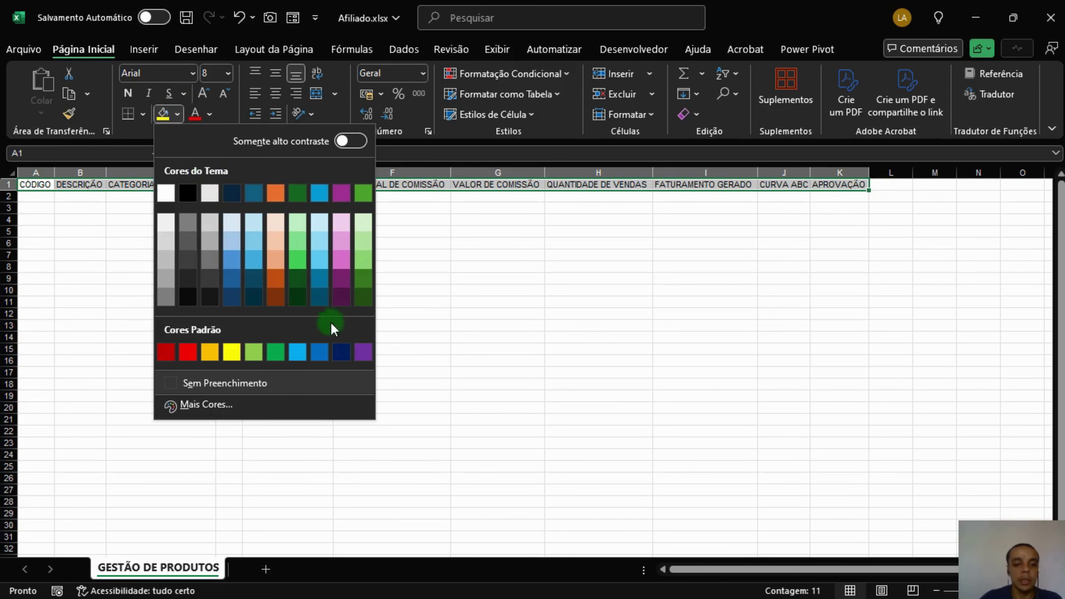
left_click(344, 352)
left_click(209, 113)
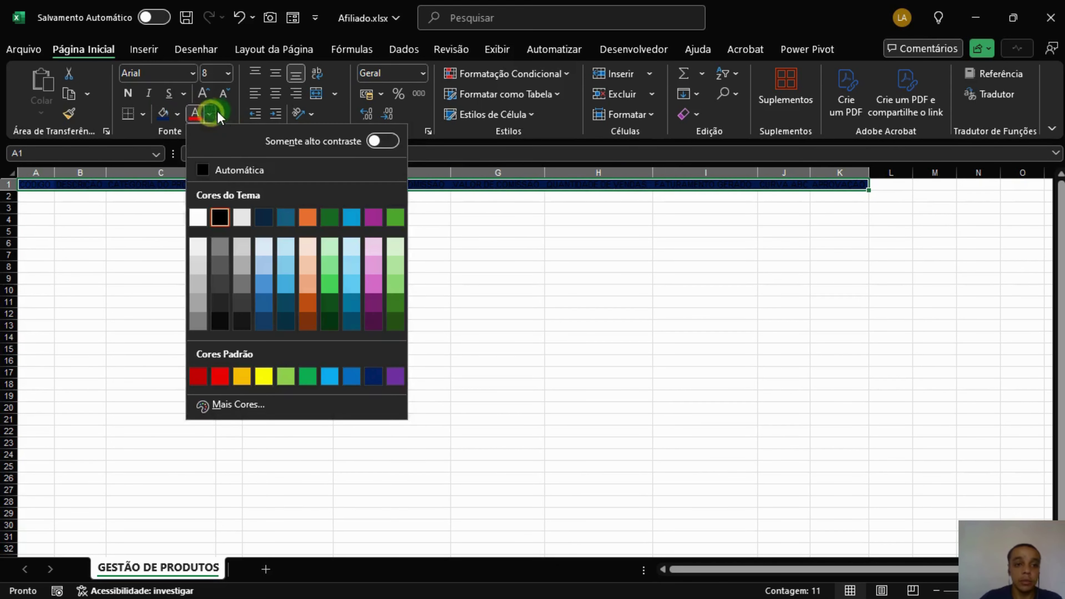
left_click(200, 218)
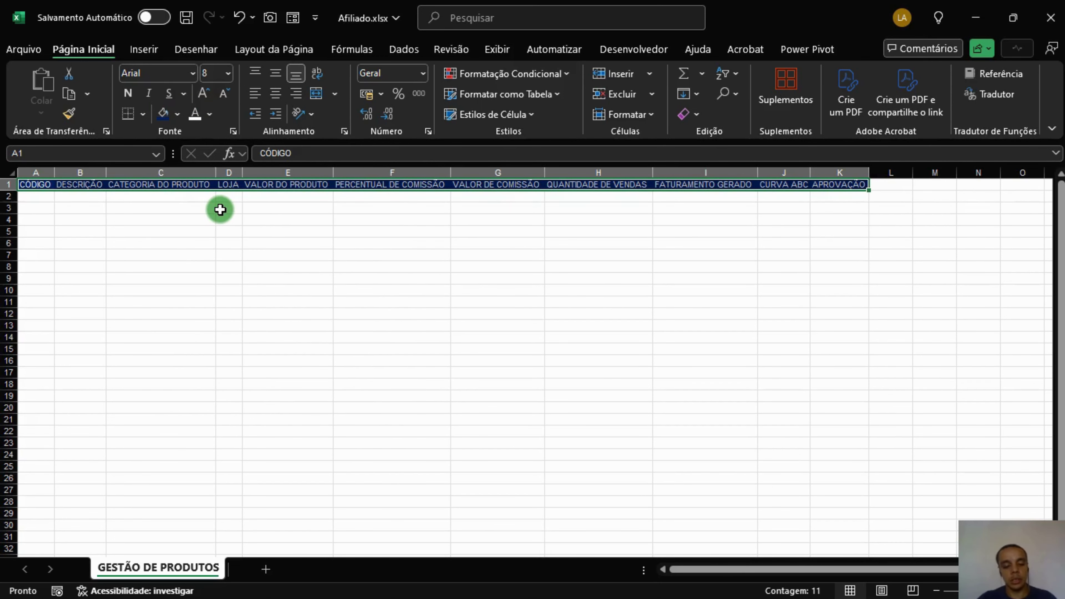
key("ctrl+q")
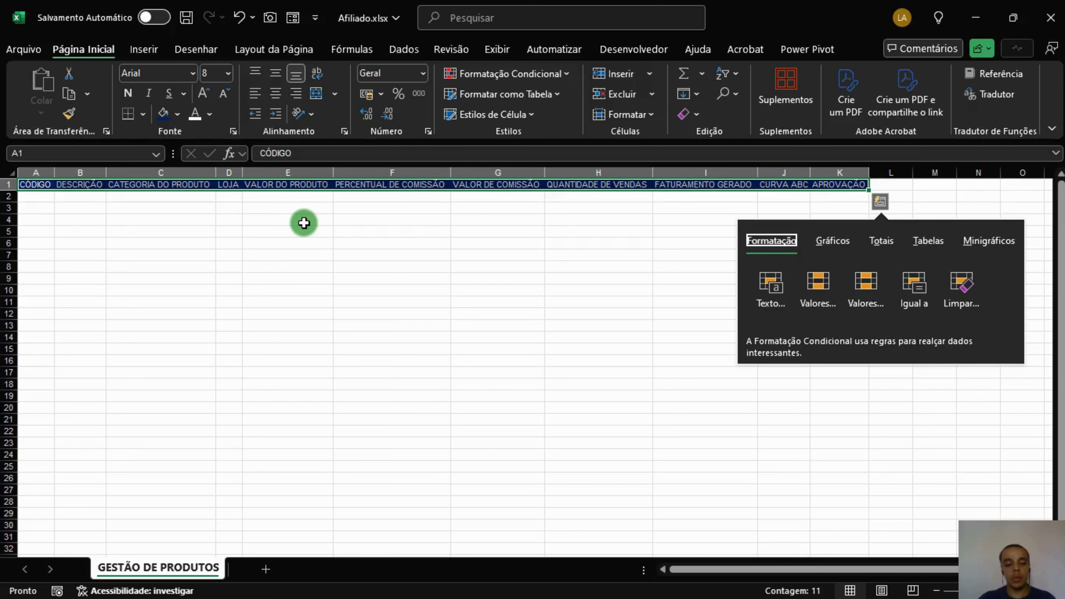
key("Escape")
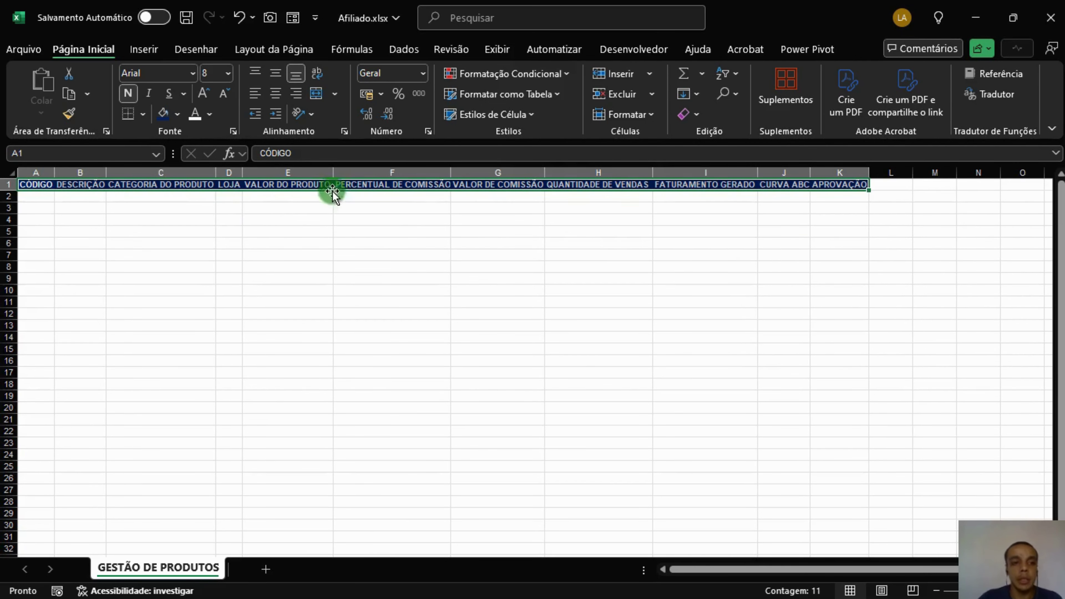
Step: Fit the widths of columns A to K to the bold headers
left_click(782, 231)
mouse_move(842, 172)
left_mouse_down()
mouse_move(36, 172)
mouse_move(38, 180)
mouse_move(804, 186)
mouse_move(870, 187)
mouse_move(870, 197)
left_mouse_up()
double_click(56, 175)
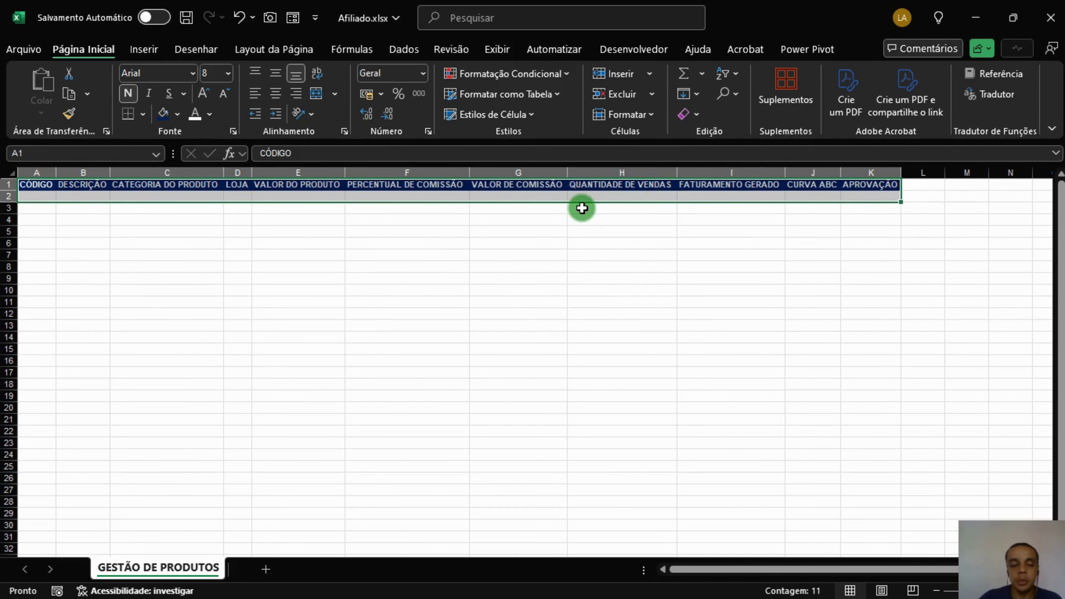
Step: Convert A1:K2 into a table with headers and apply the plain, uncoloured first style of the Clara group
key("ctrl+alt+t")
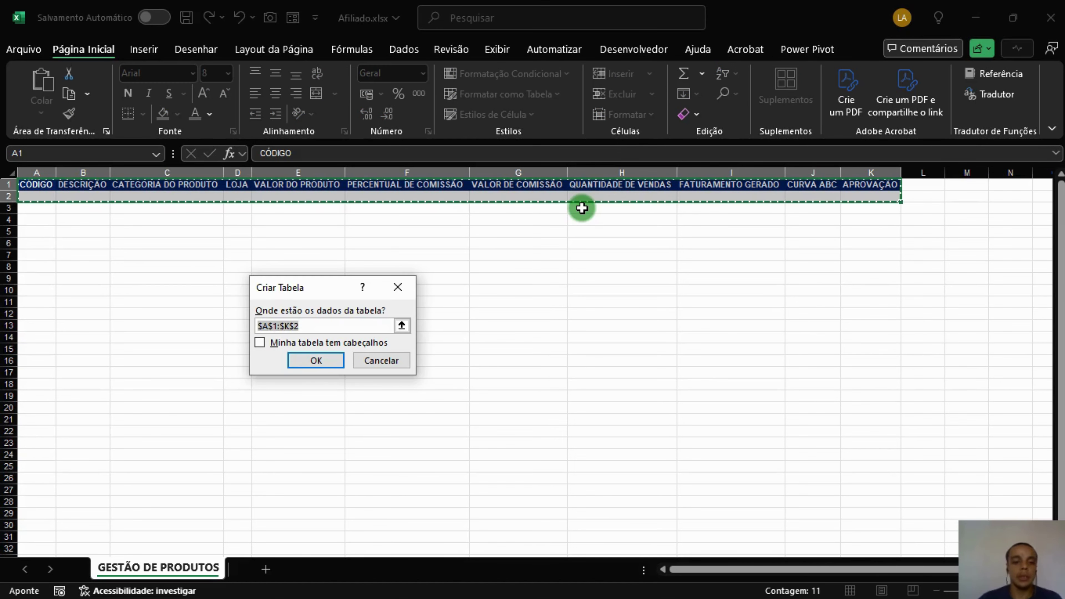
left_click(273, 342)
left_click(317, 361)
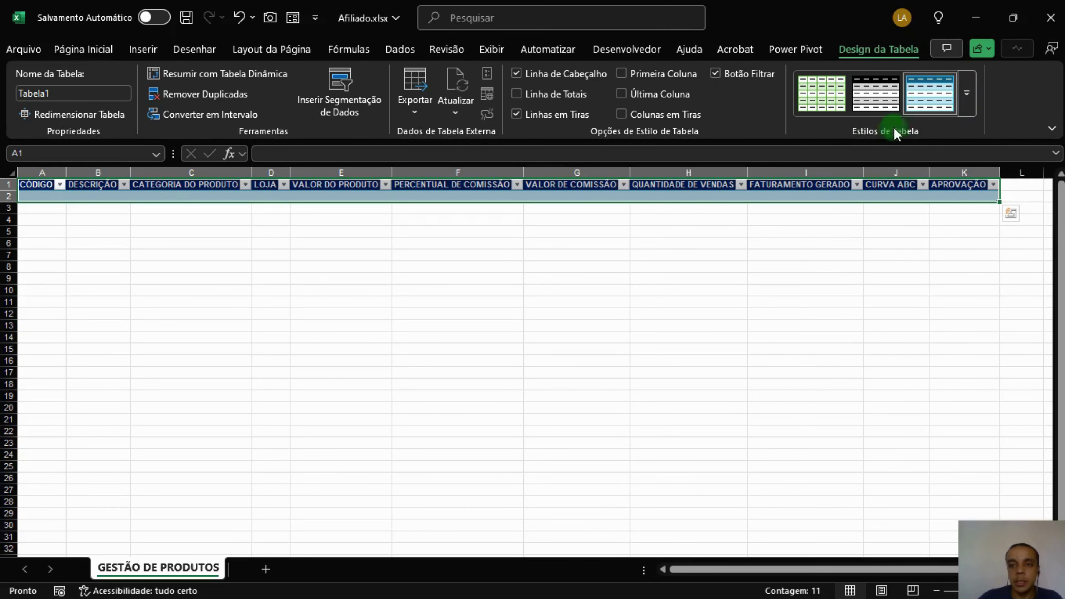
left_click(966, 91)
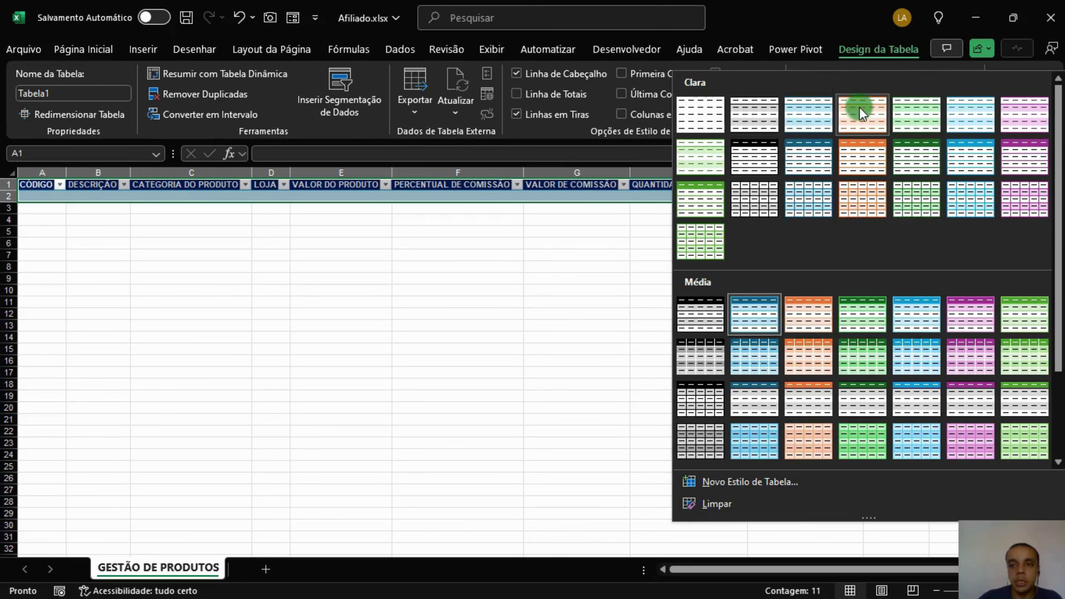
left_click(712, 112)
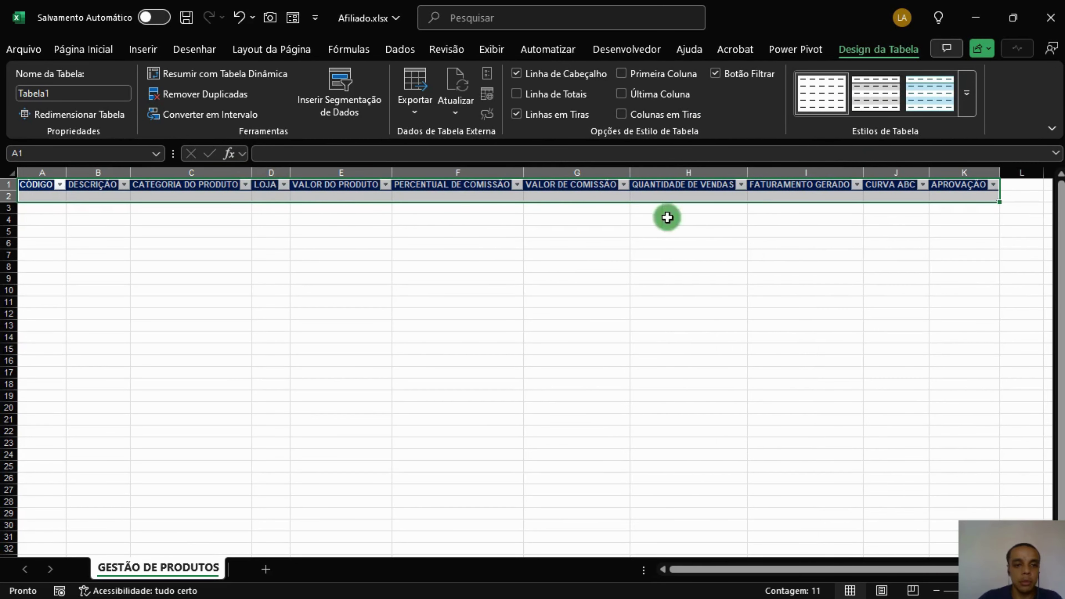
Step: Rename the table as TAB_PRODUTOS
left_click(90, 96)
key("BackSpace")
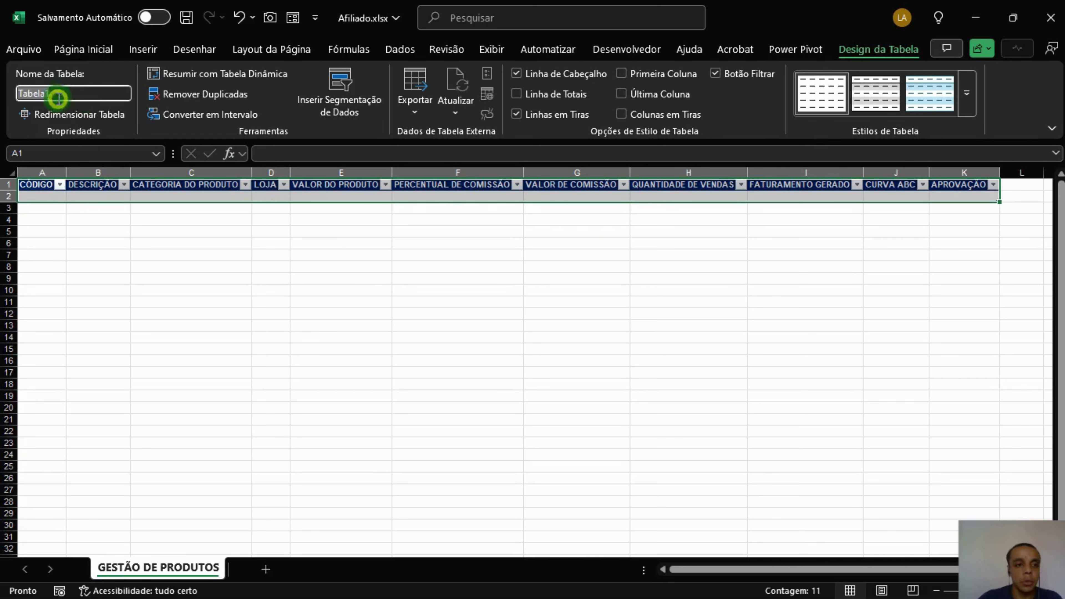
left_click_drag(54, 96, 3, 91)
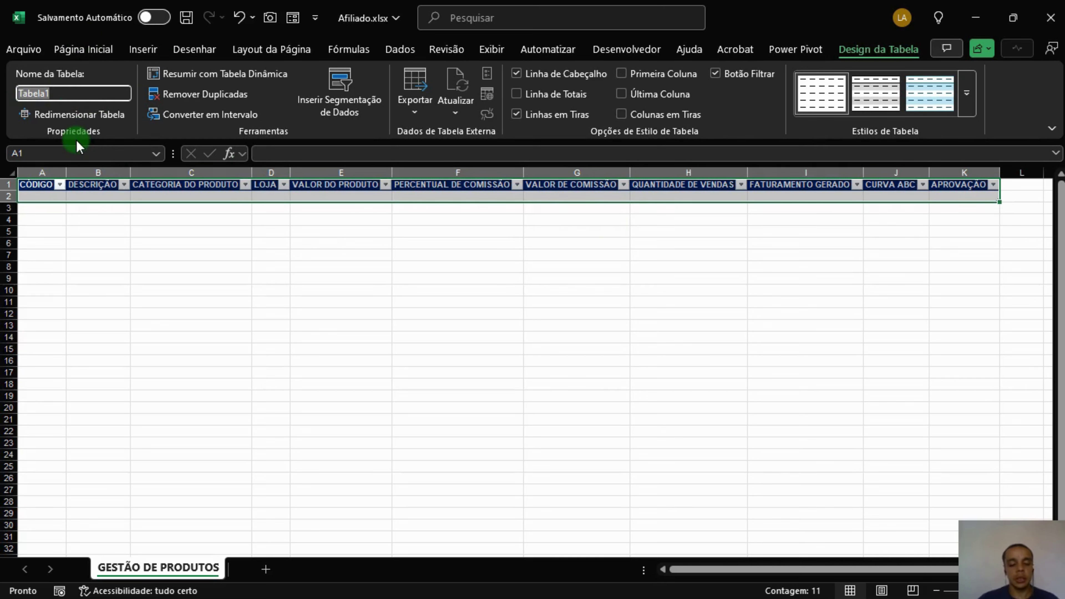
type("TAB_PRODUTOS")
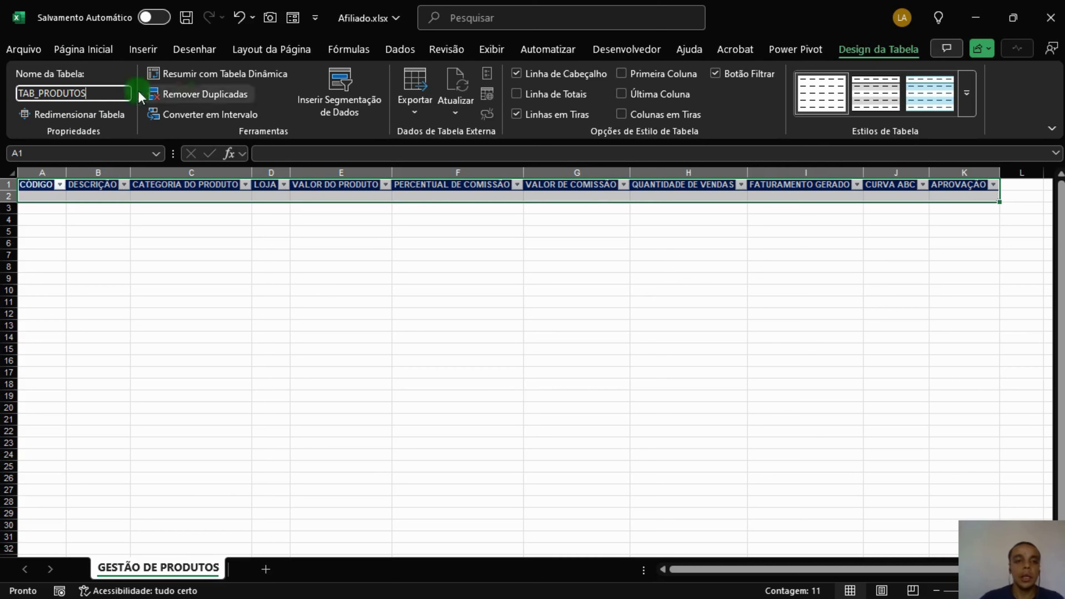
left_click(216, 101)
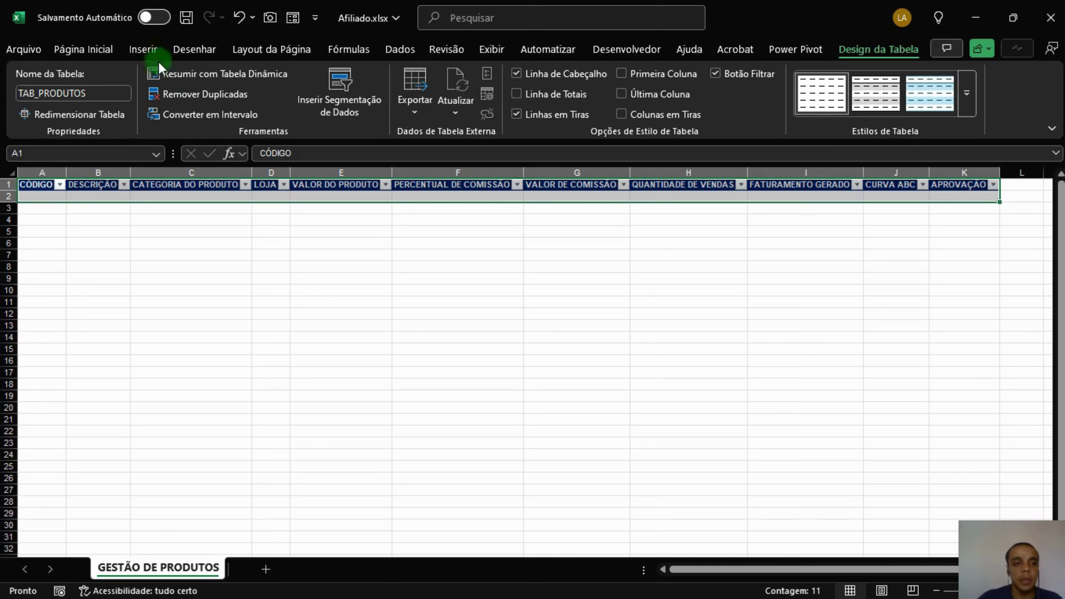
Step: Apply all borders to the table range A1:K2
left_click(143, 50)
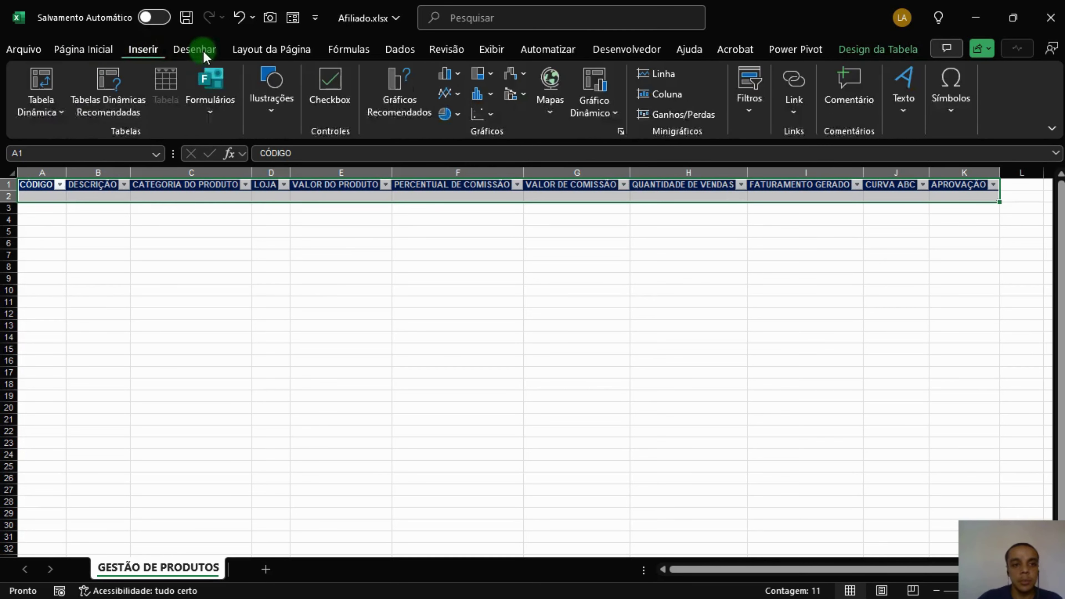
left_click(97, 50)
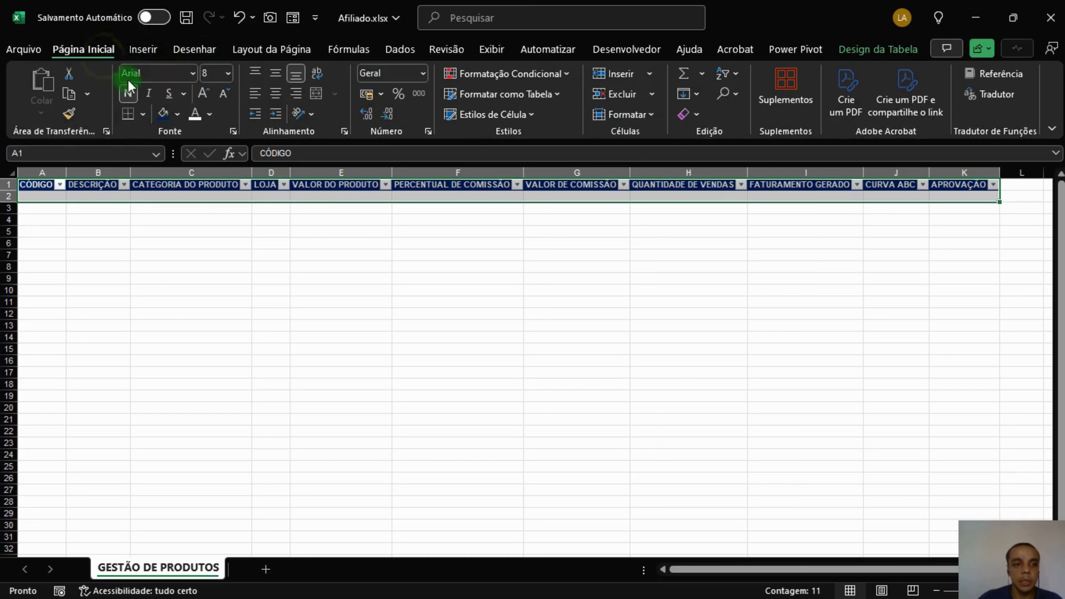
left_click(141, 113)
left_click(166, 270)
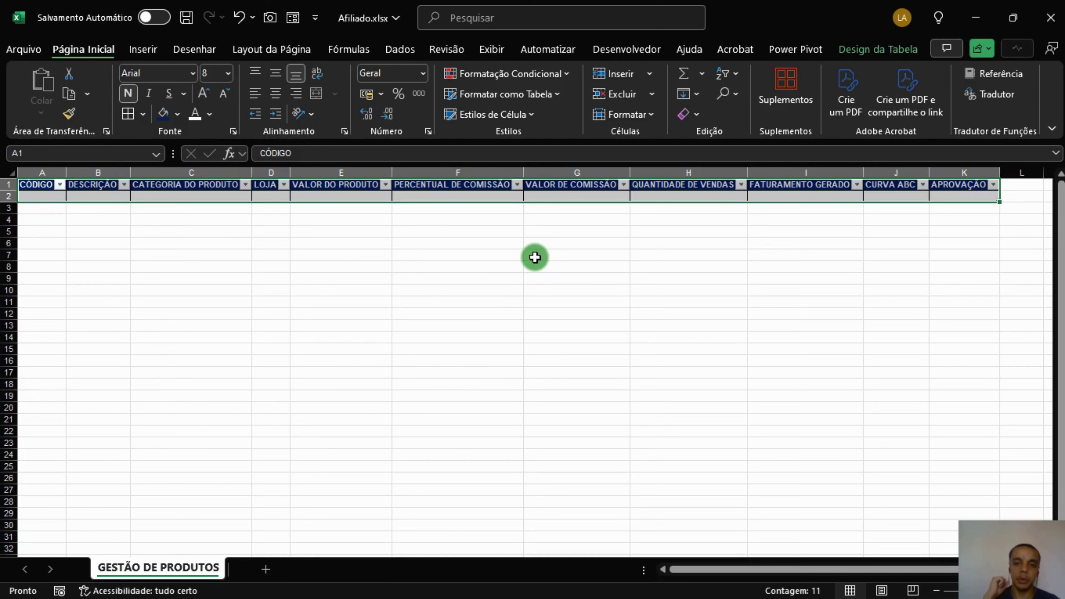
left_click(535, 257)
left_click(331, 220)
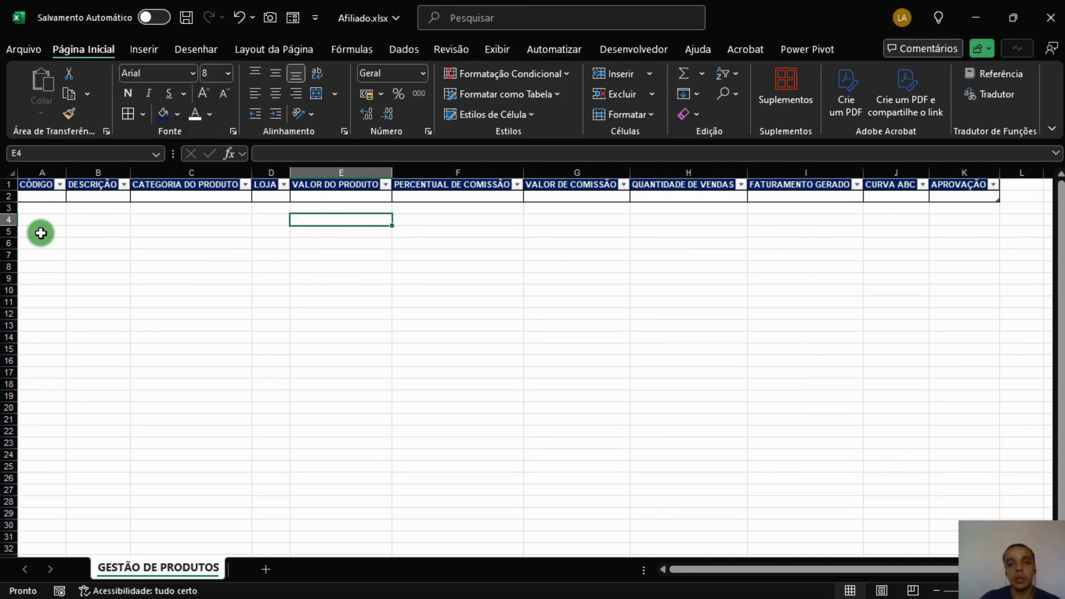
left_click(37, 198)
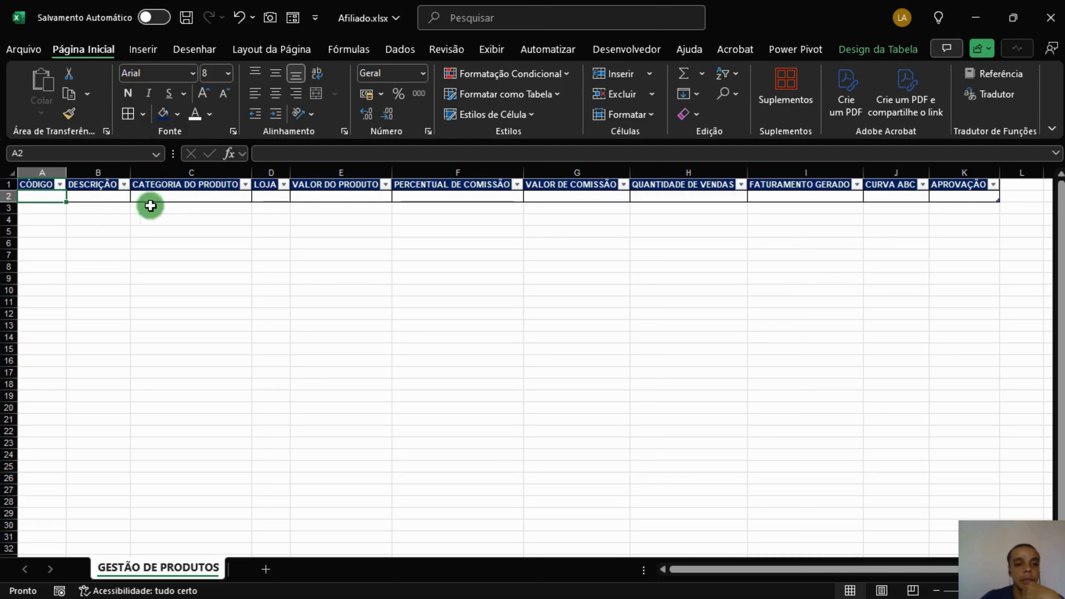
left_click(184, 201)
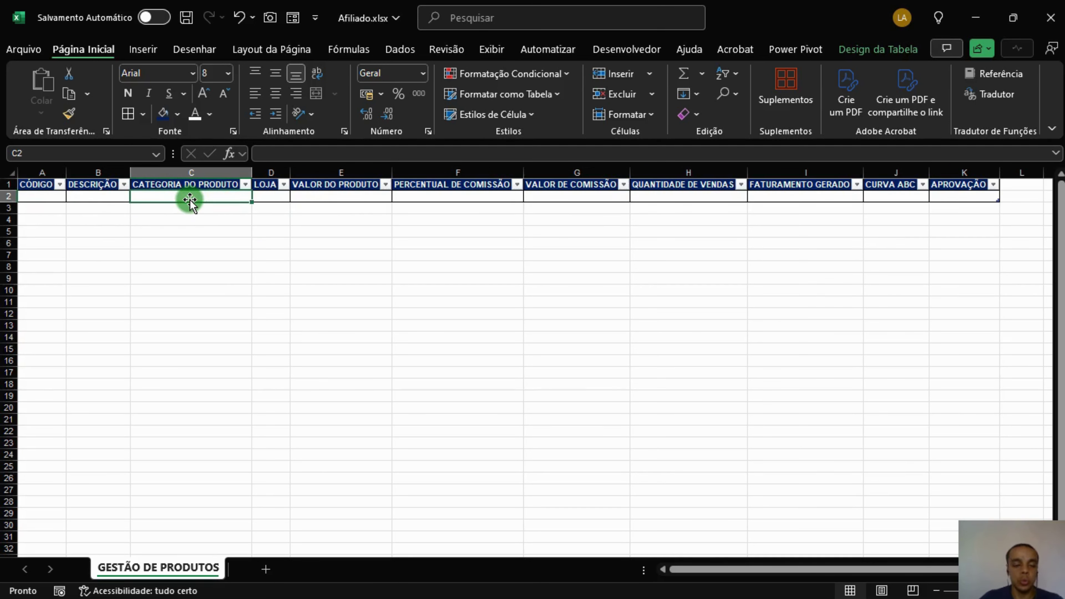
left_click(226, 210)
left_click(222, 243)
Step: Add a new sheet after GESTÃO DE PRODUTOS and name it MENUS
left_click(266, 570)
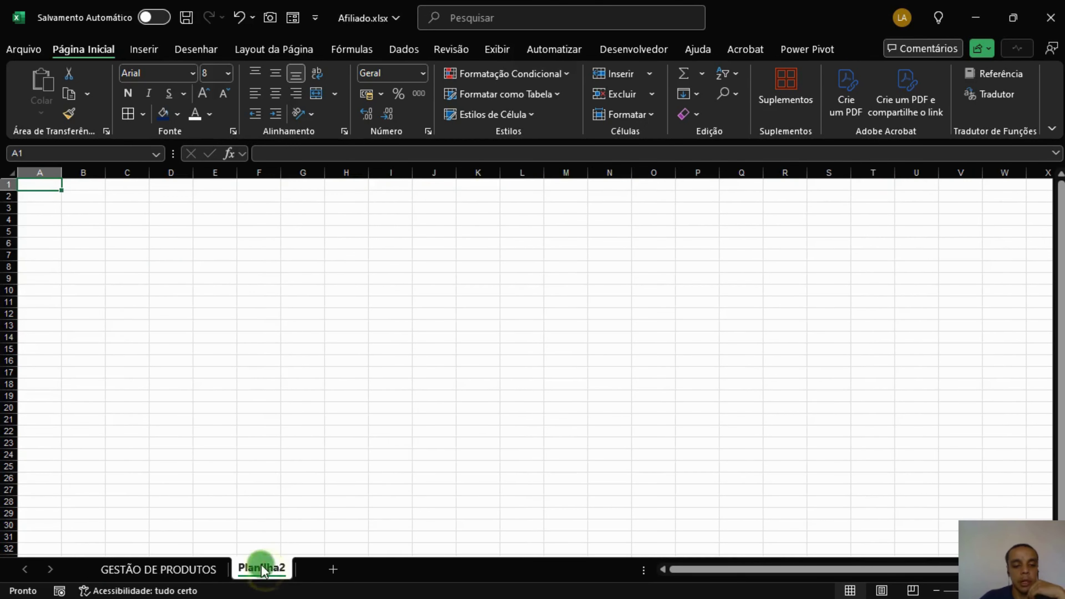
double_click(262, 569)
type("MENUS")
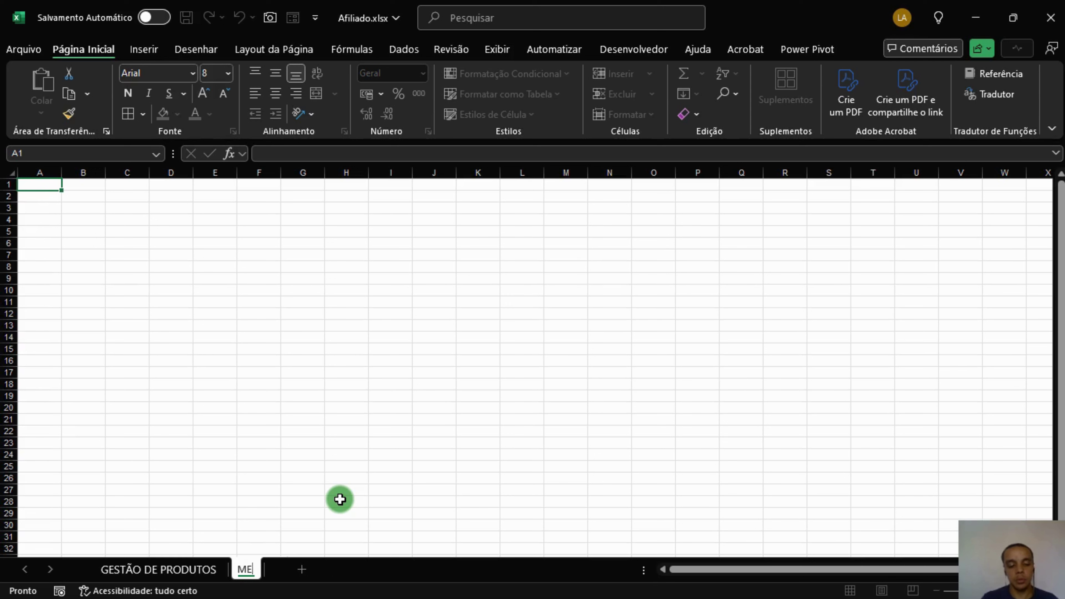
key("Return")
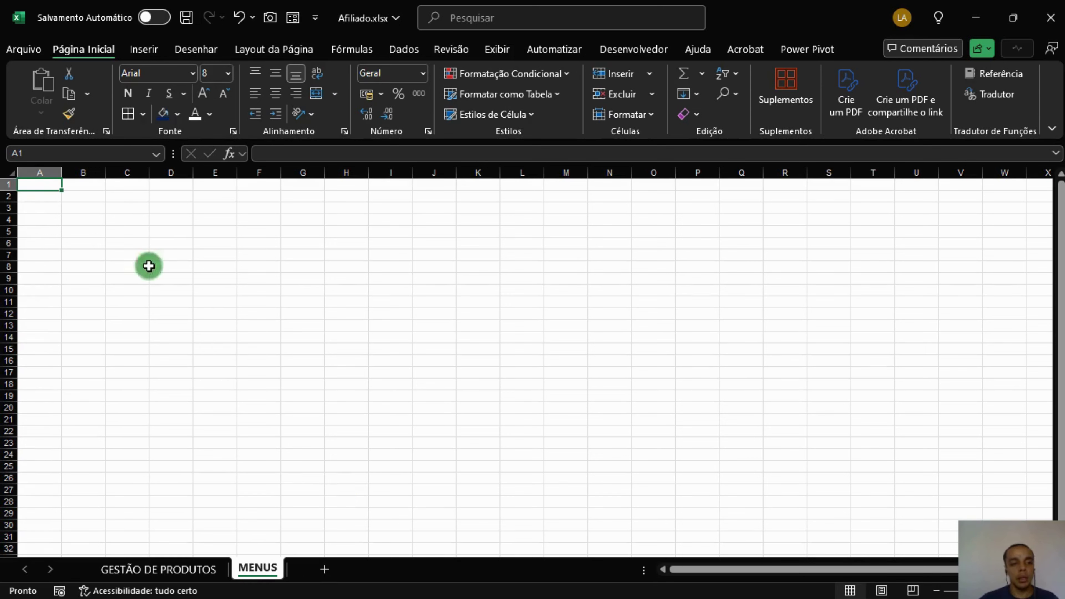
Step: Enter the header CATEGORIAS in A1 in bold white text on a dark blue fill and fit column A's width to it
type("CATE")
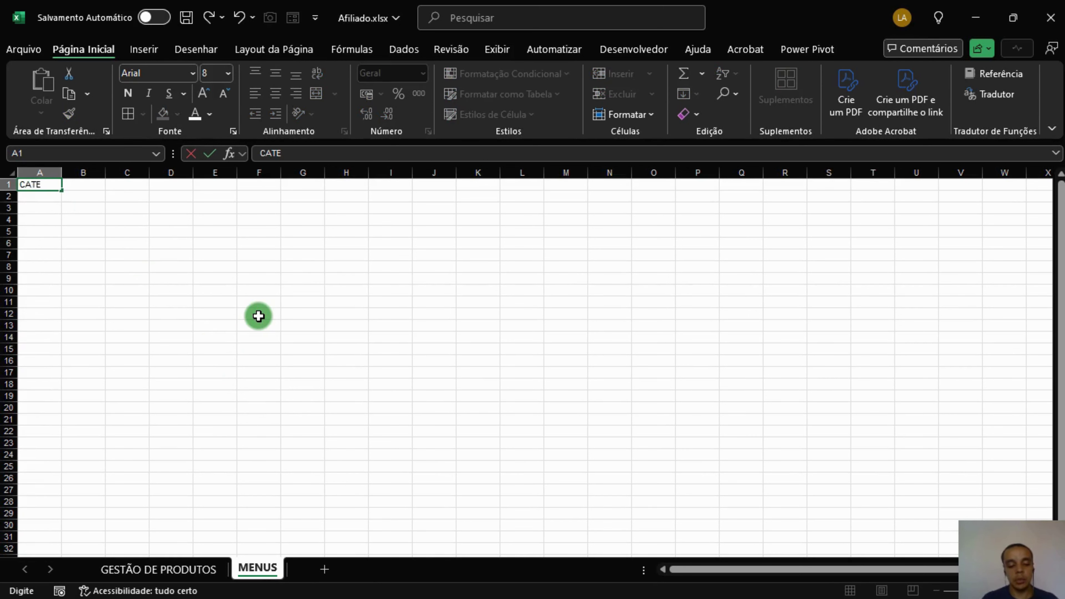
type("GORIAS")
key("Return")
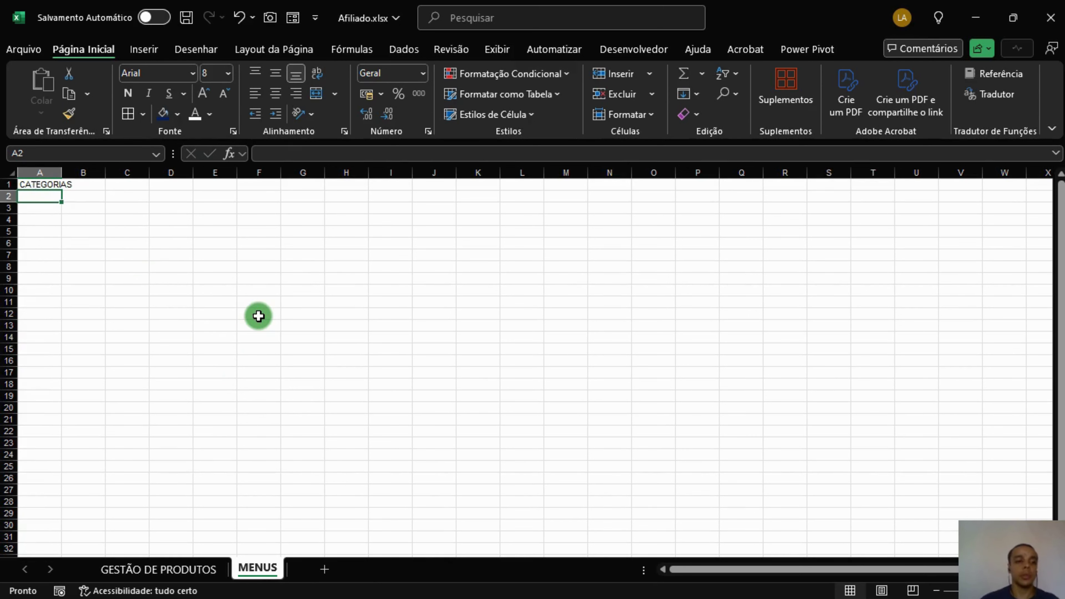
left_click(40, 185)
left_click(194, 112)
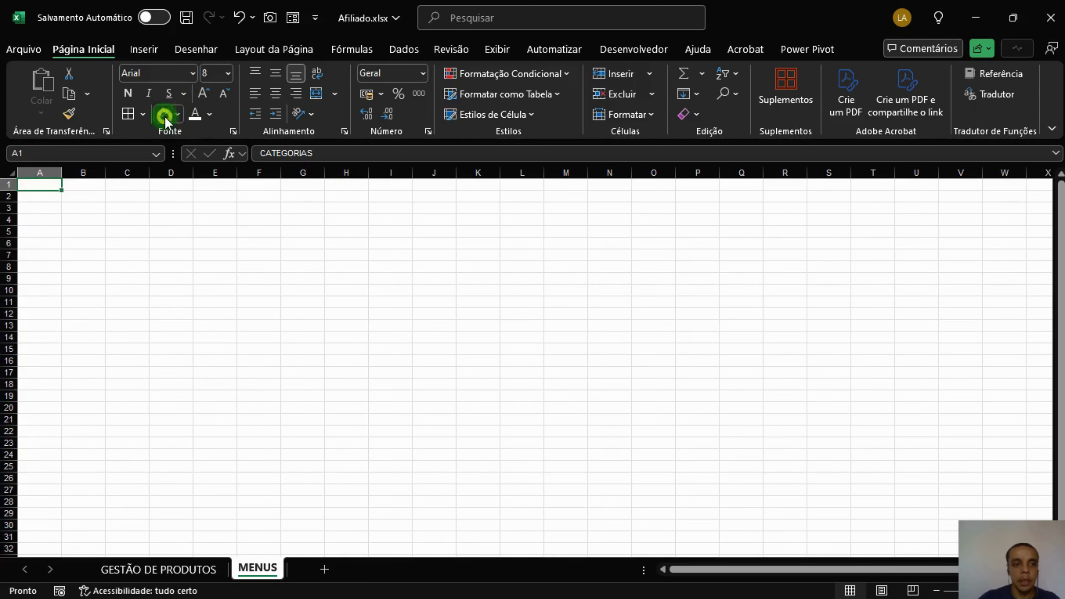
left_click(164, 114)
left_click(128, 94)
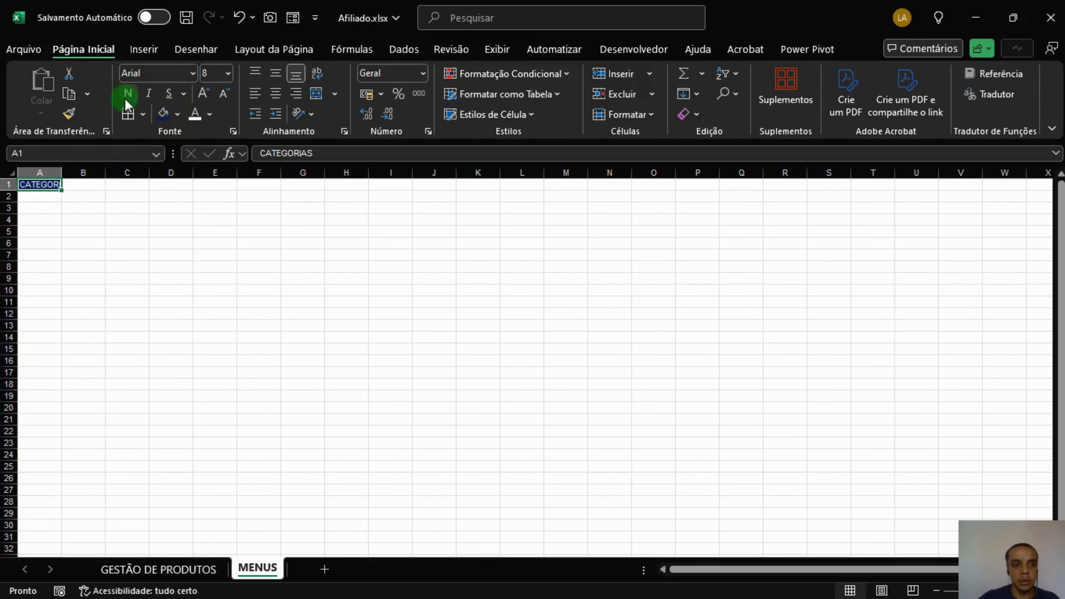
double_click(62, 172)
Step: Enter the categories Casa in A2 and Jardim in A3 under the CATEGORIAS header
left_click(65, 197)
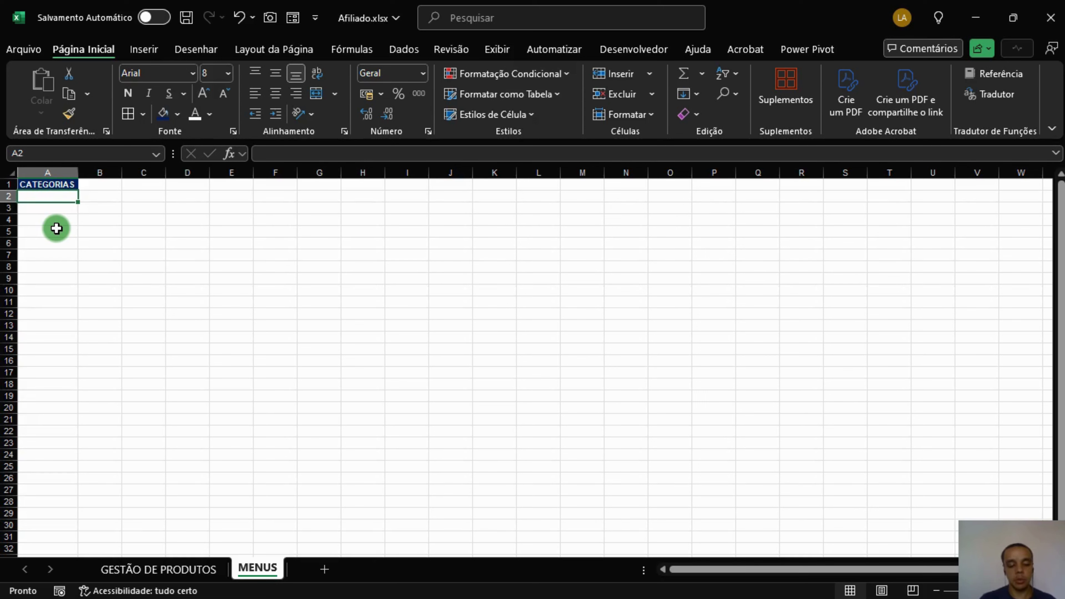
type("Produt")
key("BackSpace")
key("BackSpace")
key("BackSpace")
key("BackSpace")
key("BackSpace")
key("BackSpace")
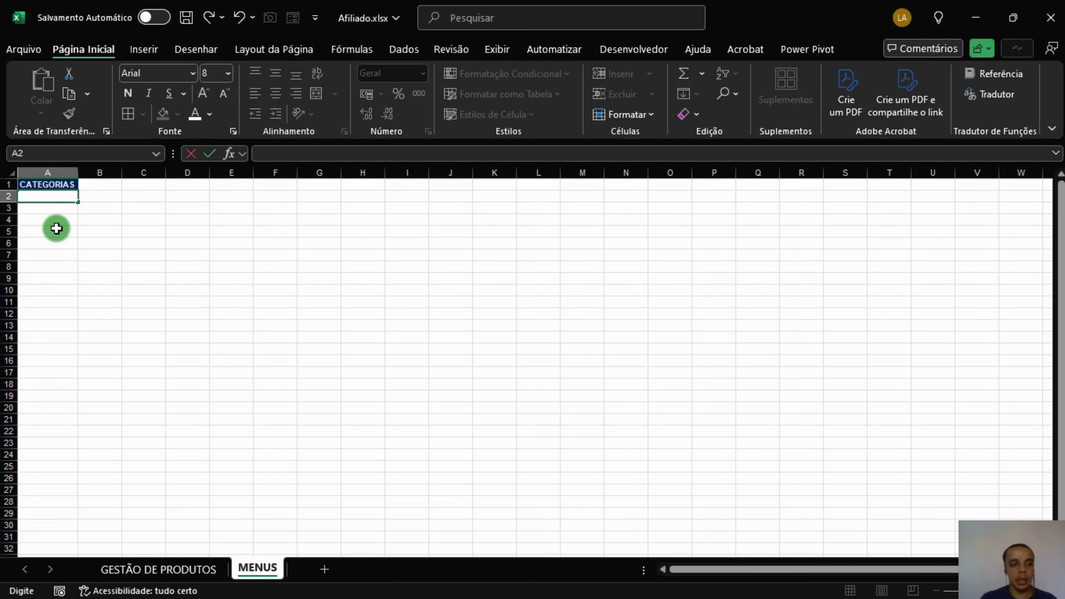
type("Casa")
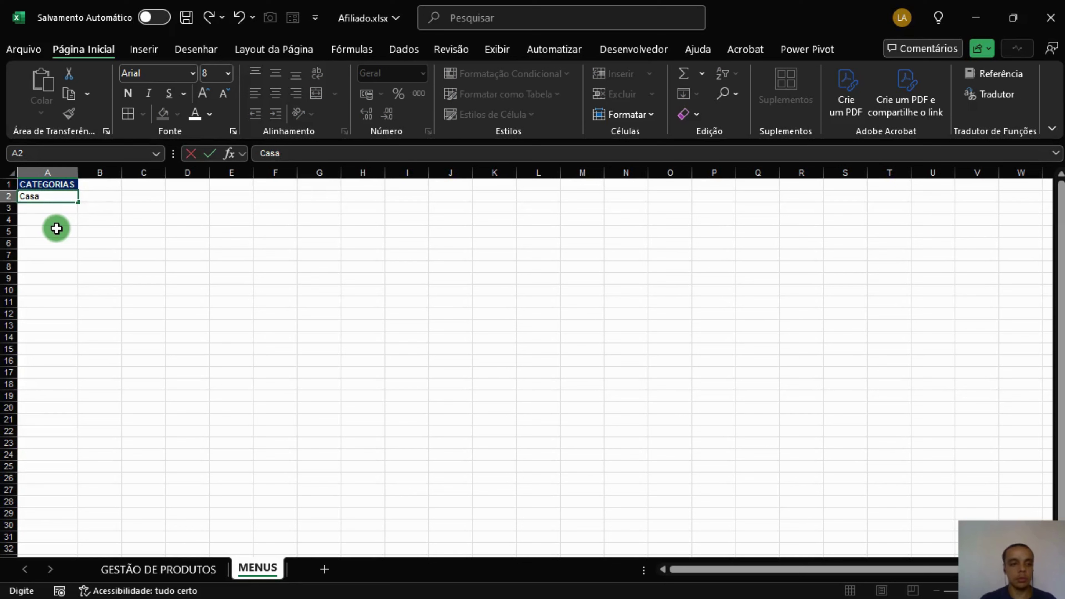
key("Return")
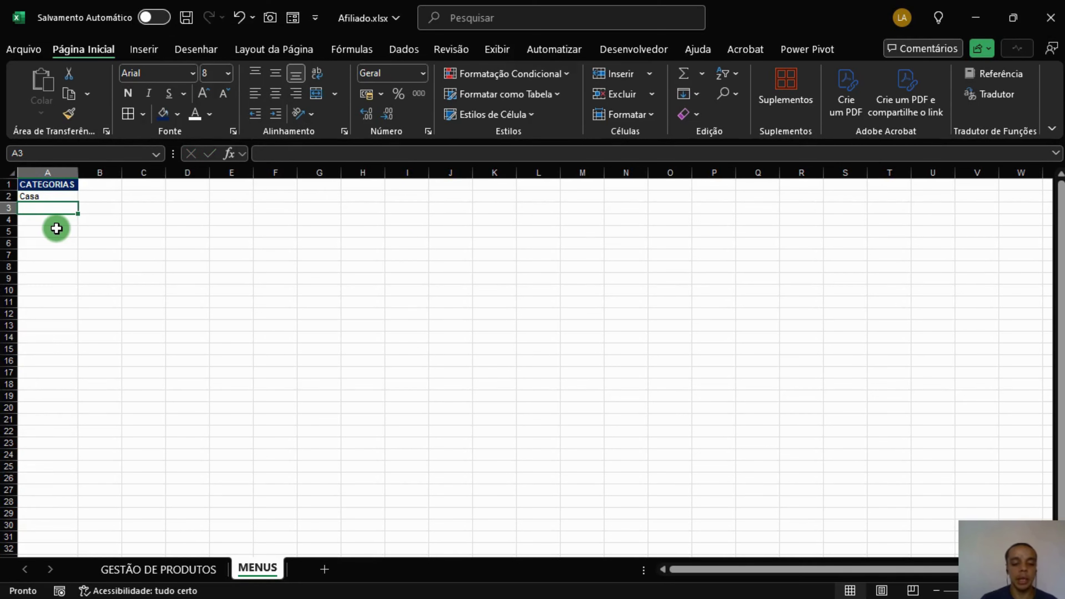
type("Ja")
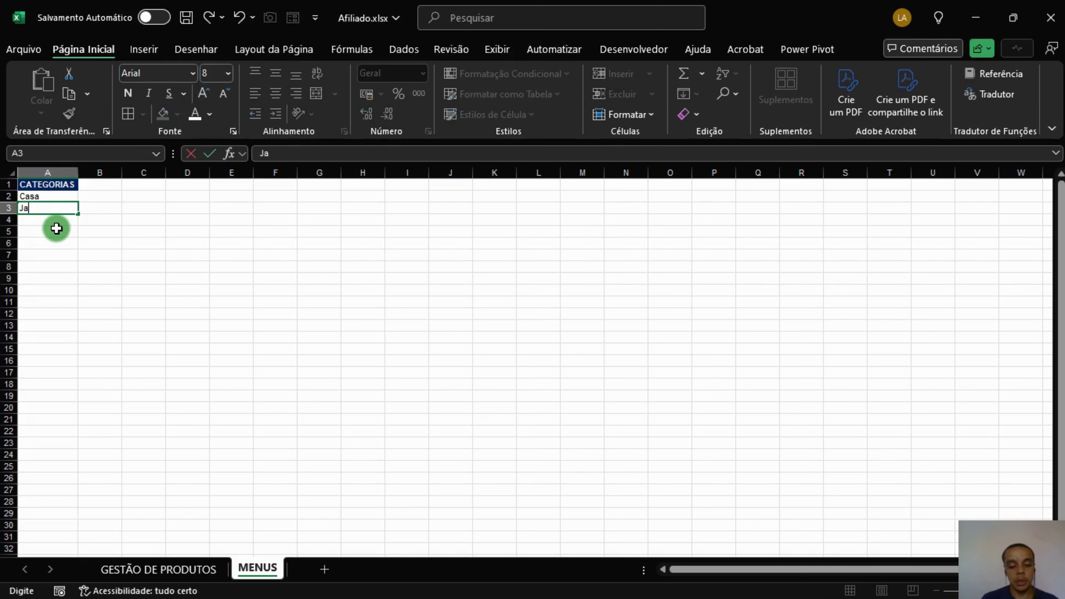
type("rdim")
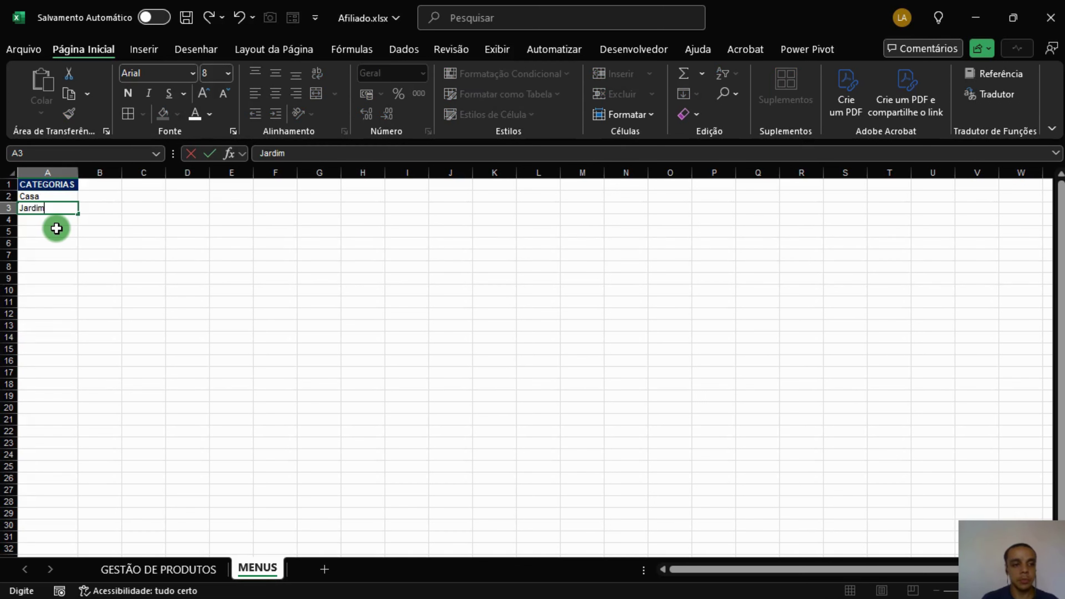
key("Return")
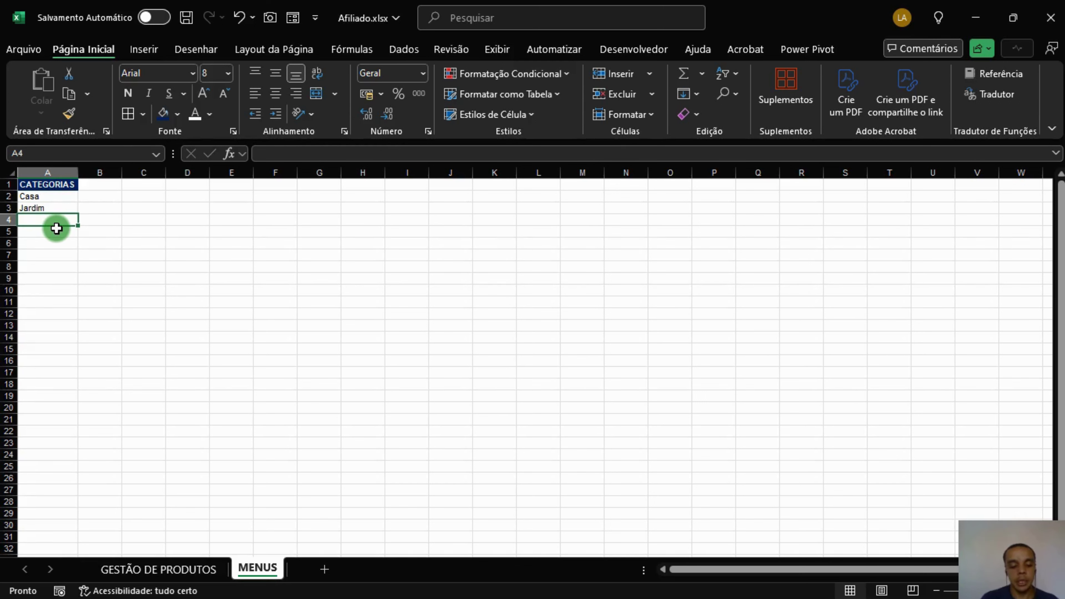
Step: Enter Eletrônicos in A4 as the third category
type("Ele")
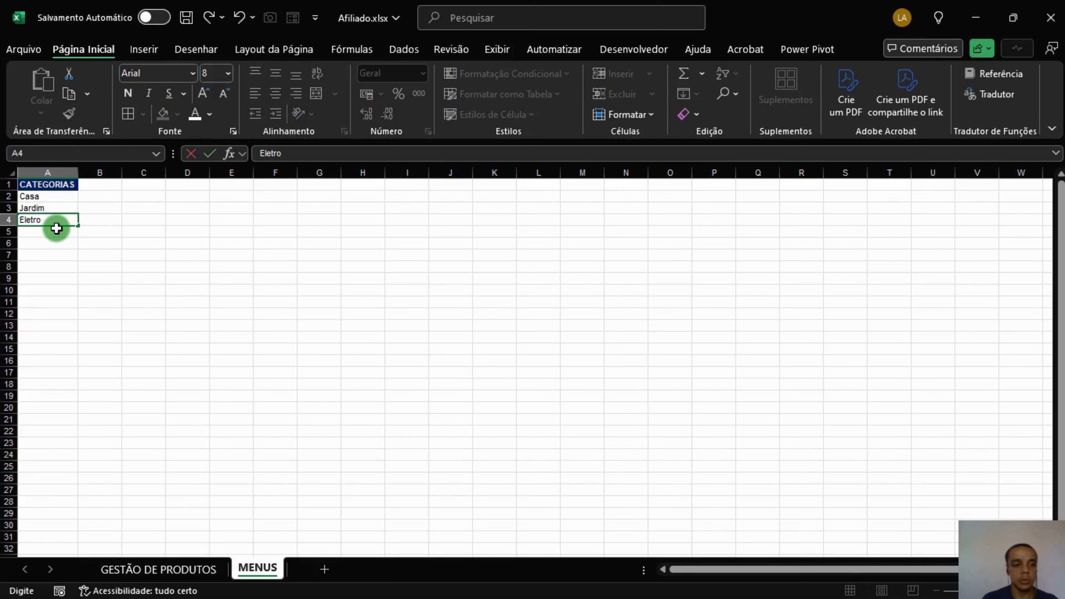
type("tro")
key("BackSpace")
type("ôci")
key("BackSpace")
key("BackSpace")
type("nicos")
key("Return")
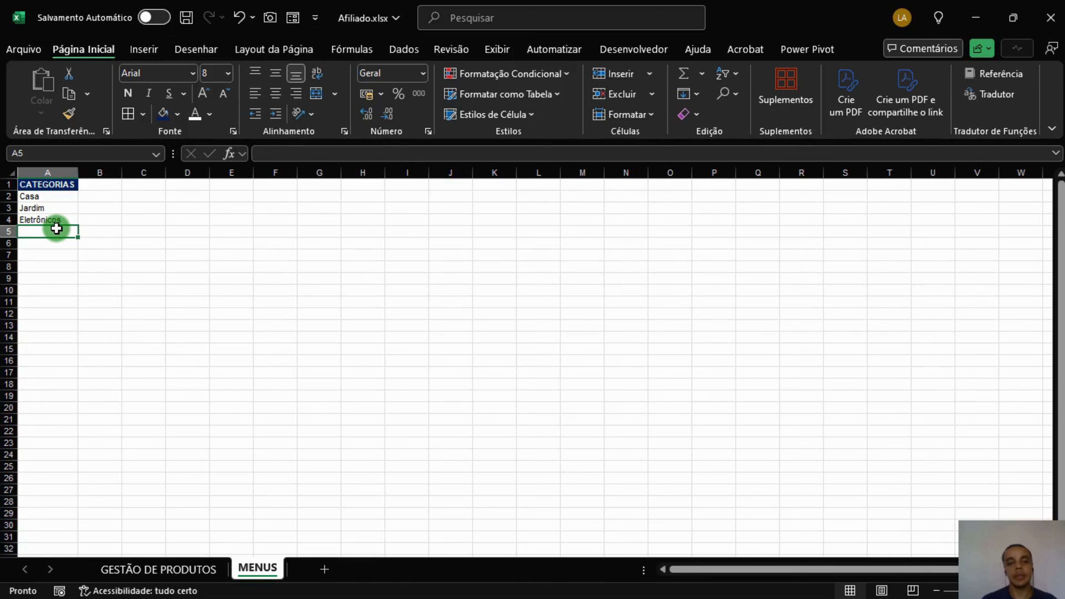
Step: Convert A1:A4 into a table with headers and apply the plain, uncoloured table style
left_click(60, 183)
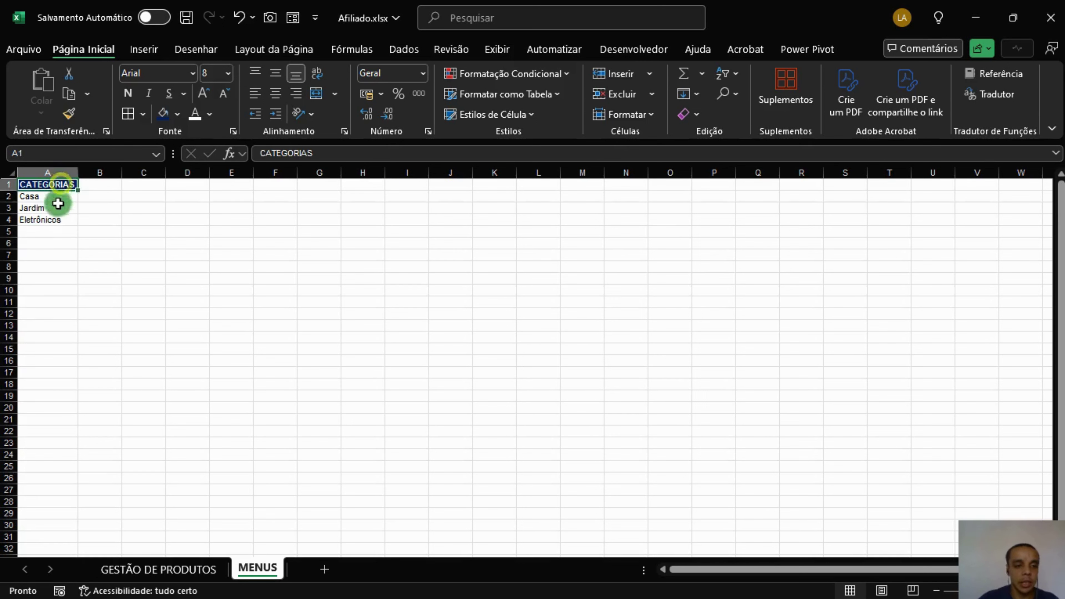
left_click(55, 215, "shift")
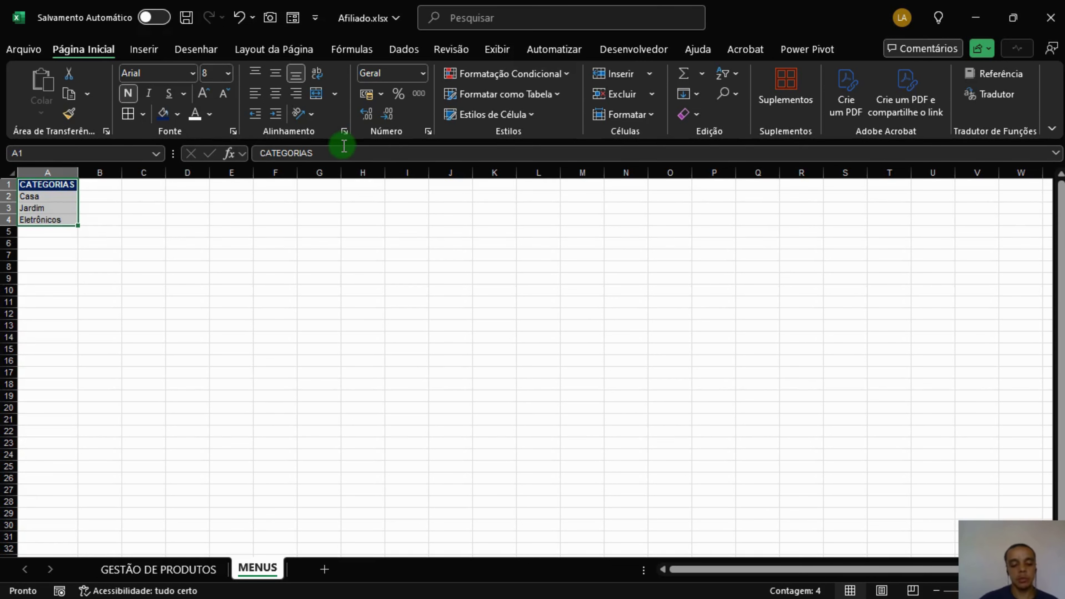
key("ctrl+alt+t")
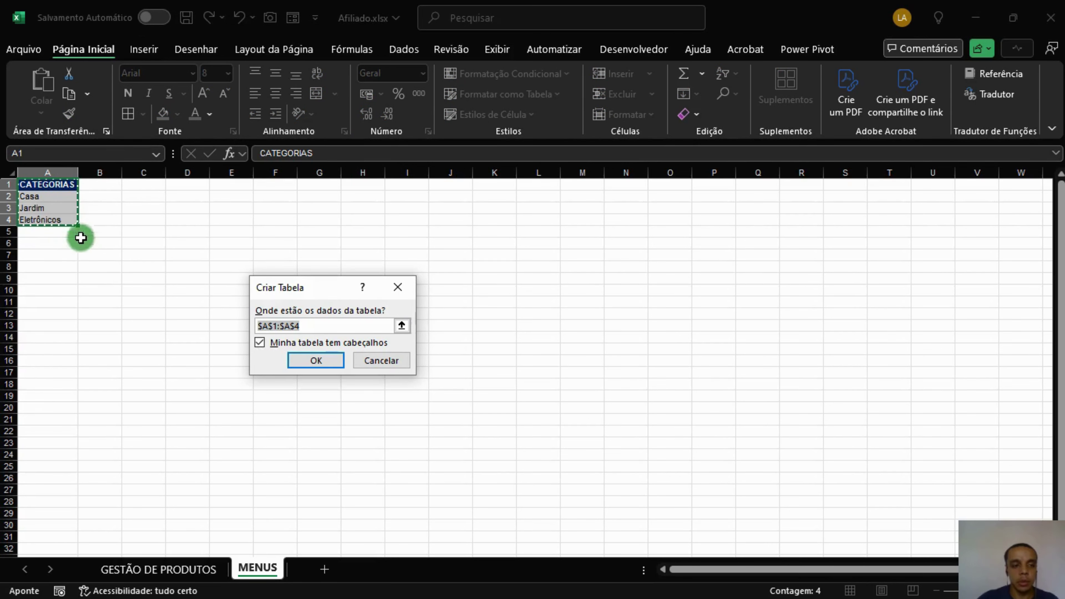
left_click(316, 360)
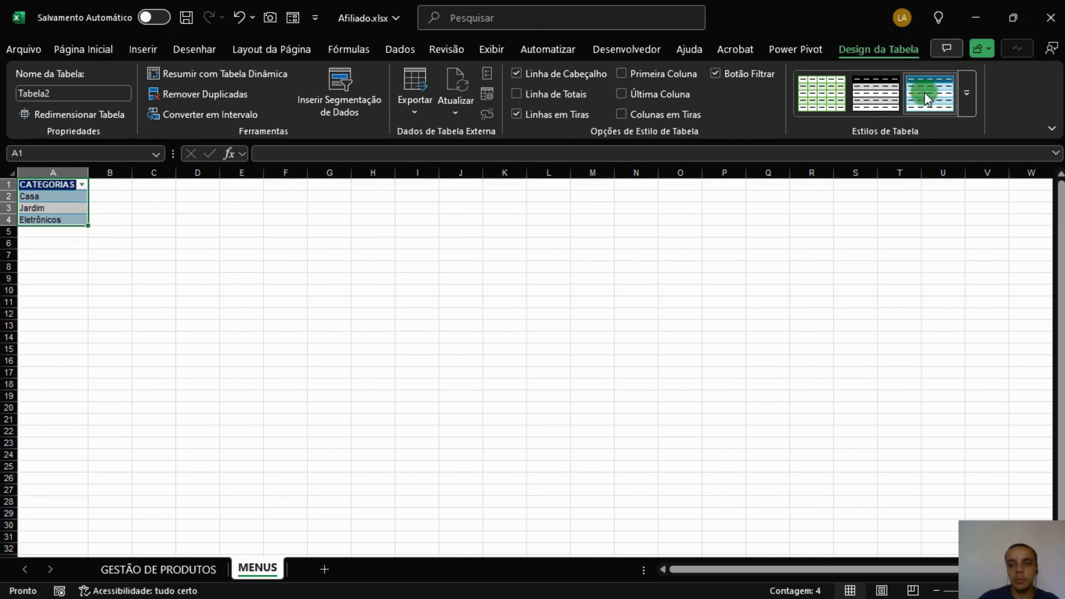
left_click(966, 93)
Step: Rename the categories table as TAB_CATEGORIAS
left_click(109, 94)
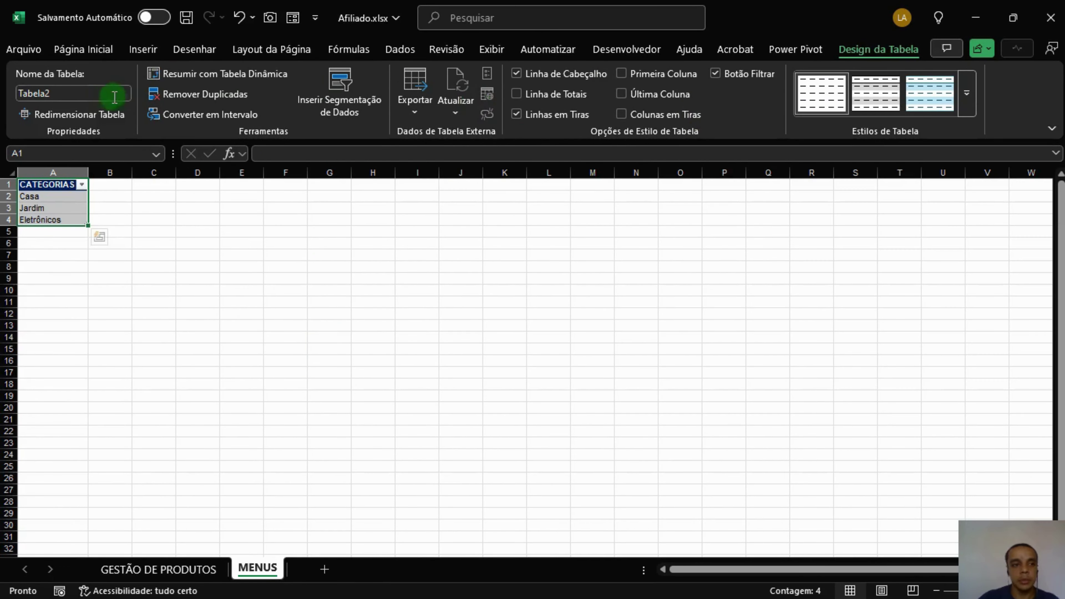
type("tab_ca")
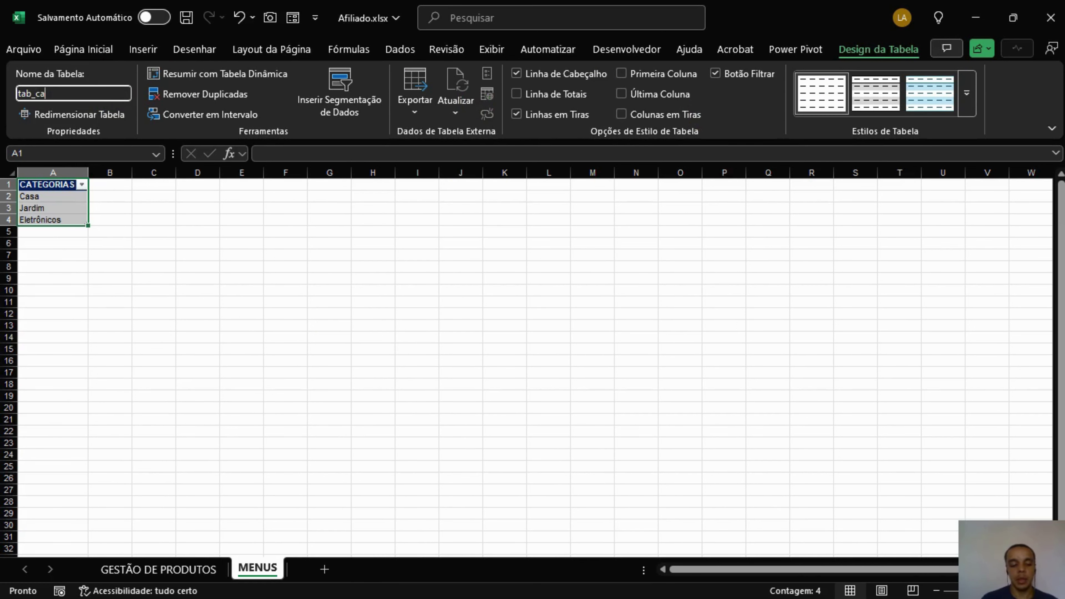
type("tegorias")
key("Return")
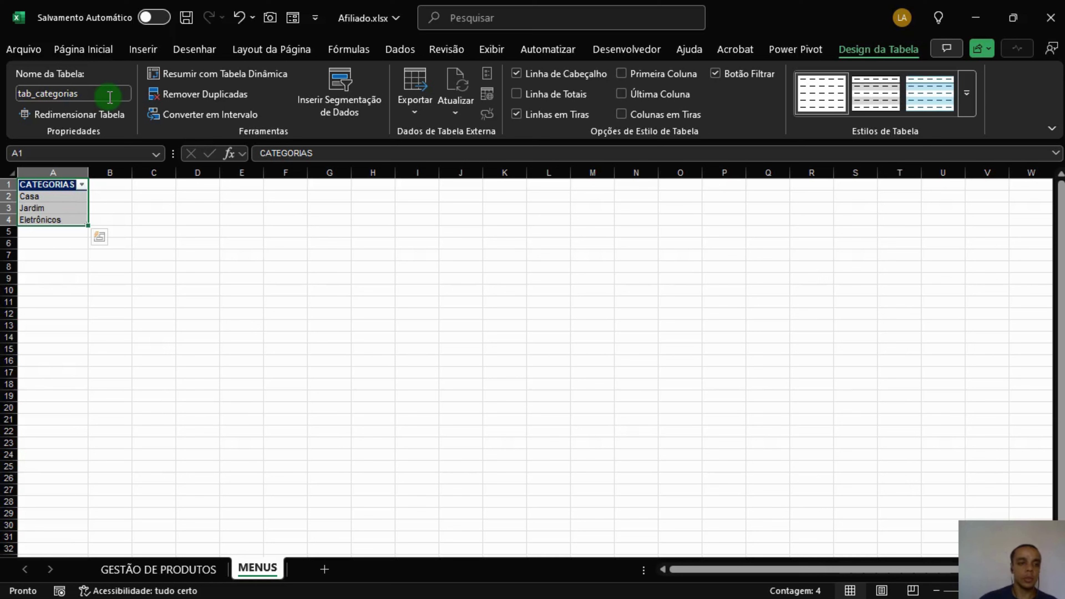
left_click(110, 96)
type("TAB_CATEGOR")
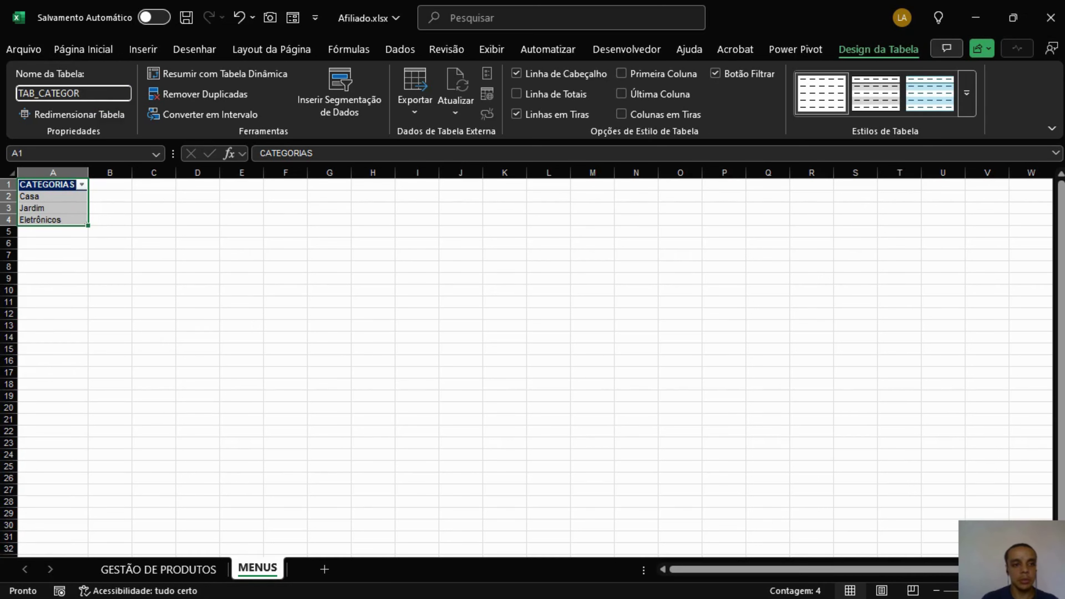
type("IAS")
key("Return")
Step: Apply all borders to the categories table range A1:A4
left_click(60, 79)
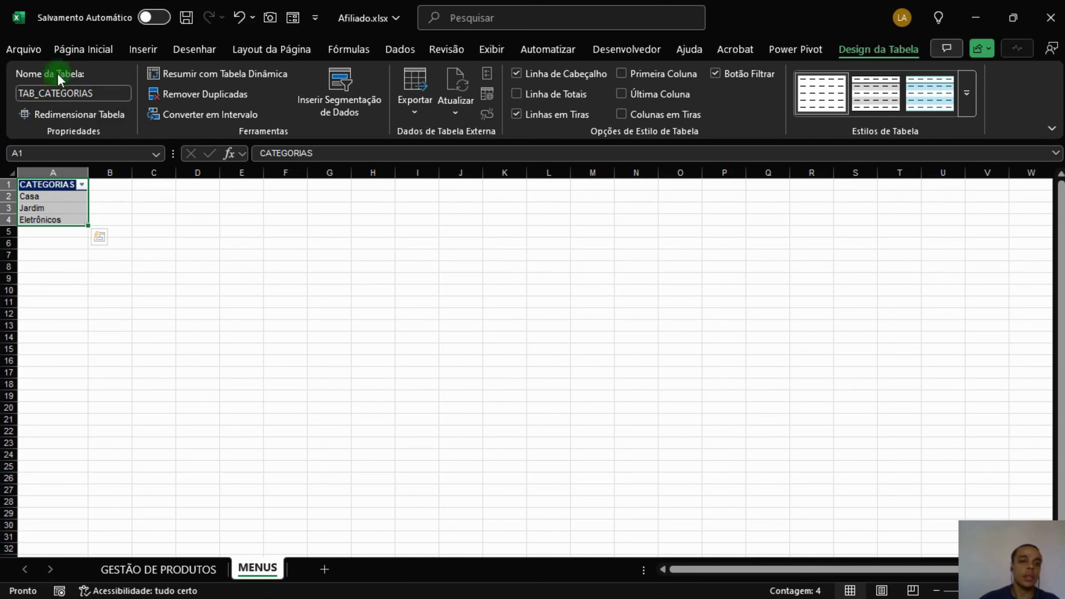
left_click(78, 57)
left_click(128, 114)
left_click(195, 255)
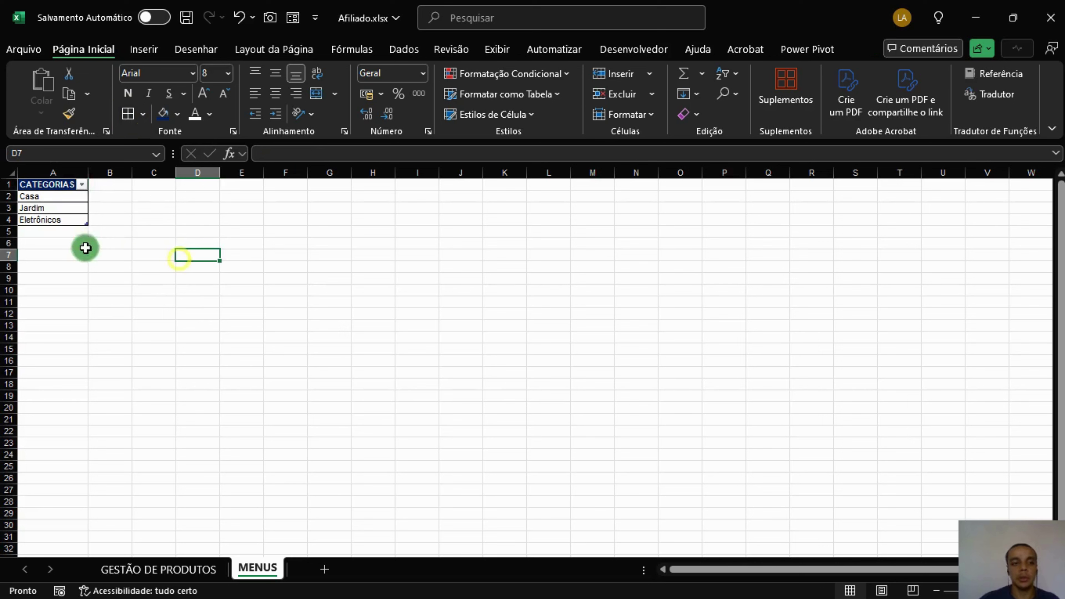
left_click(164, 210)
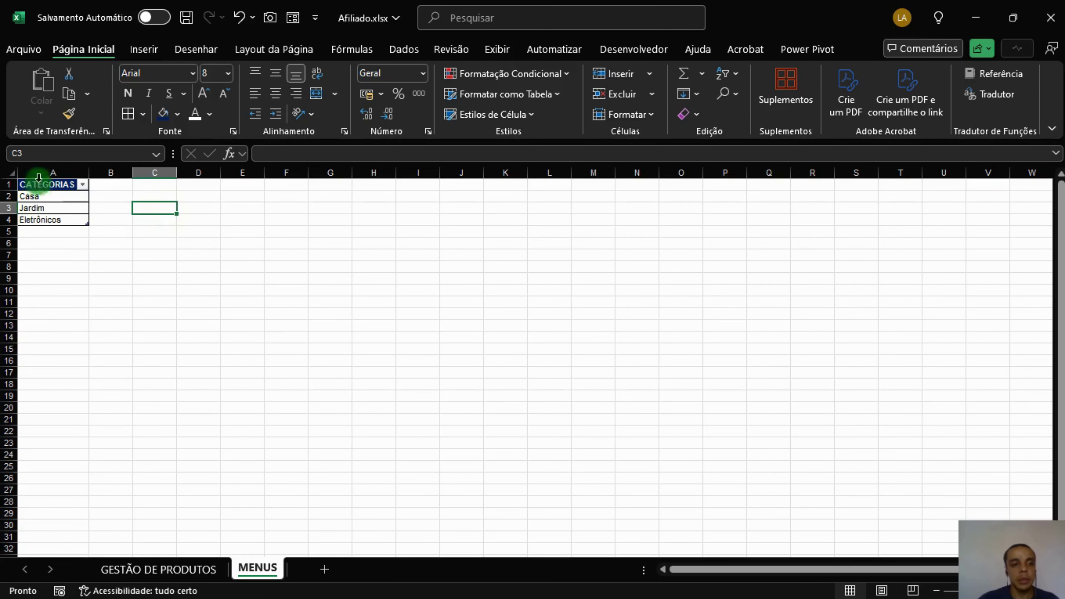
Step: On GESTÃO DE PRODUTOS, add list validation to C2 under CATEGORIA DO PRODUTO with source =MENUS!$A$2:$A$4 and check its drop-down options
left_click(179, 570)
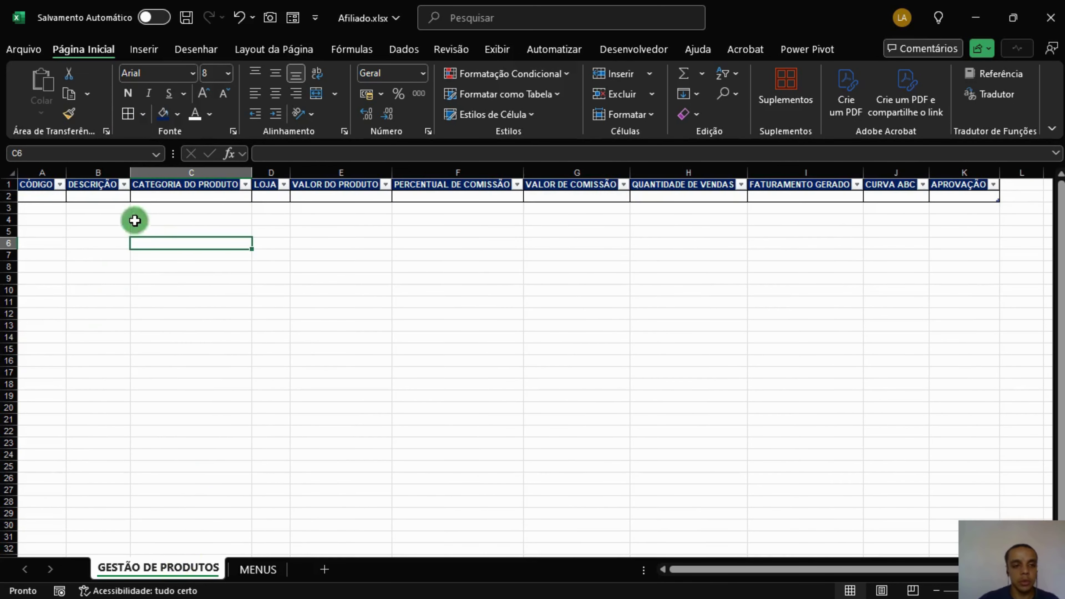
left_click(111, 197)
left_click(238, 196)
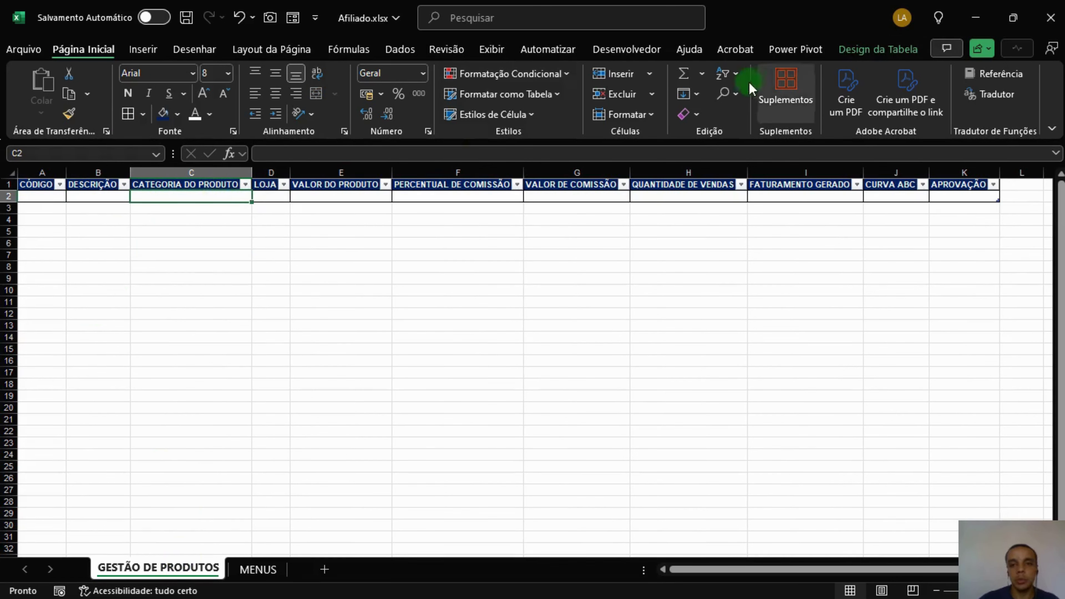
left_click(413, 56)
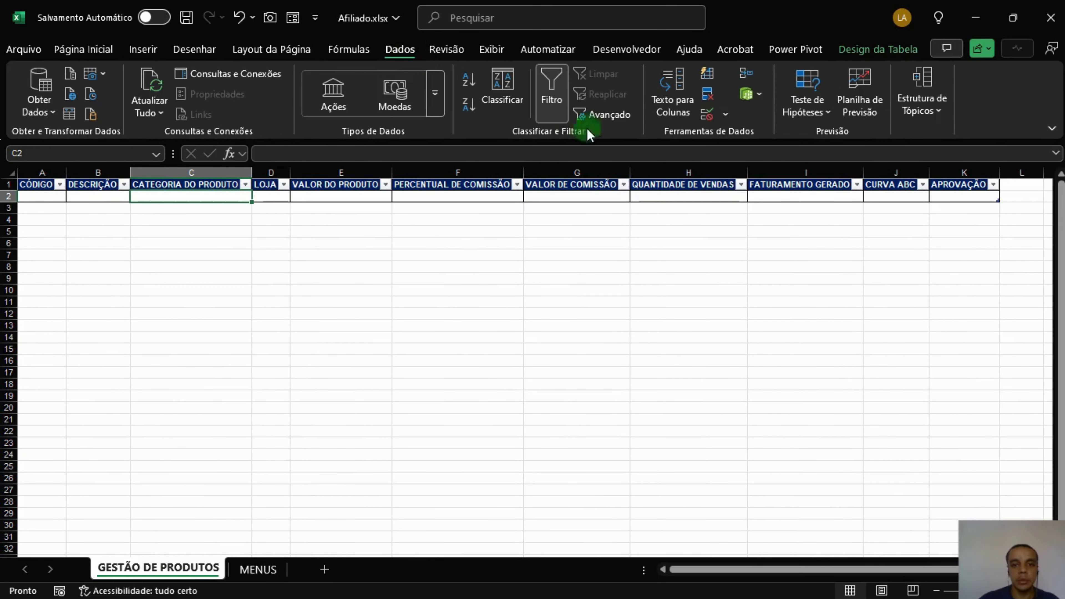
left_click(707, 113)
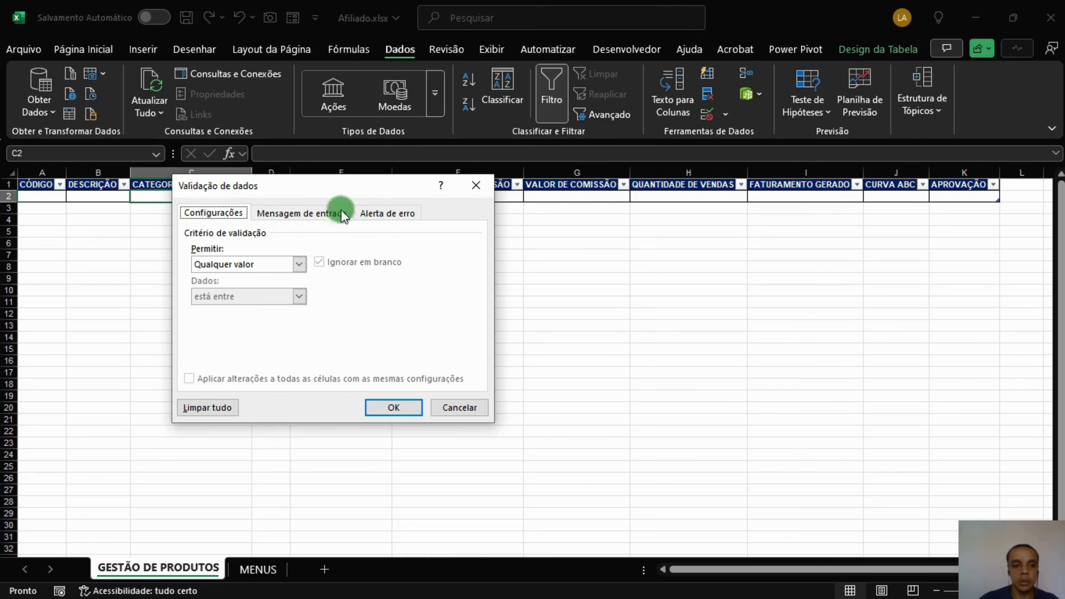
left_click(230, 265)
left_click(214, 308)
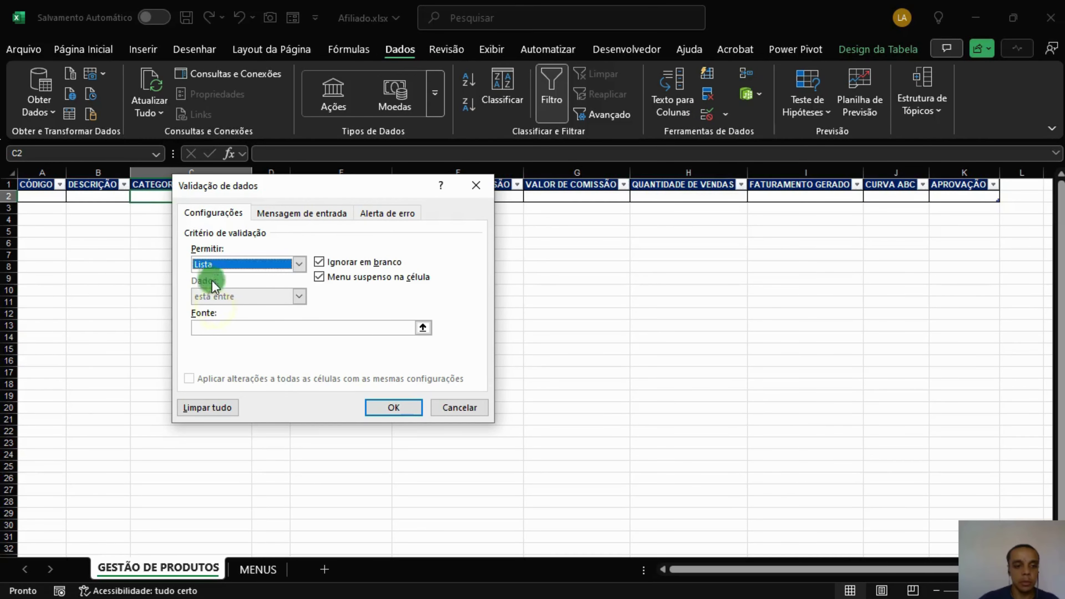
left_click(222, 326)
left_click(258, 568)
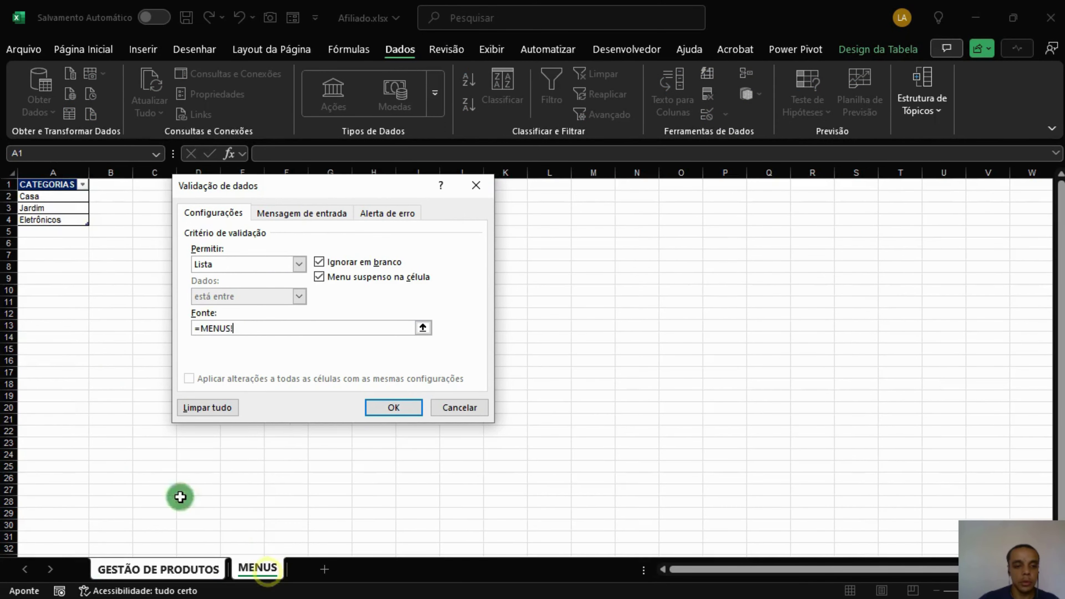
left_click_drag(72, 196, 73, 216)
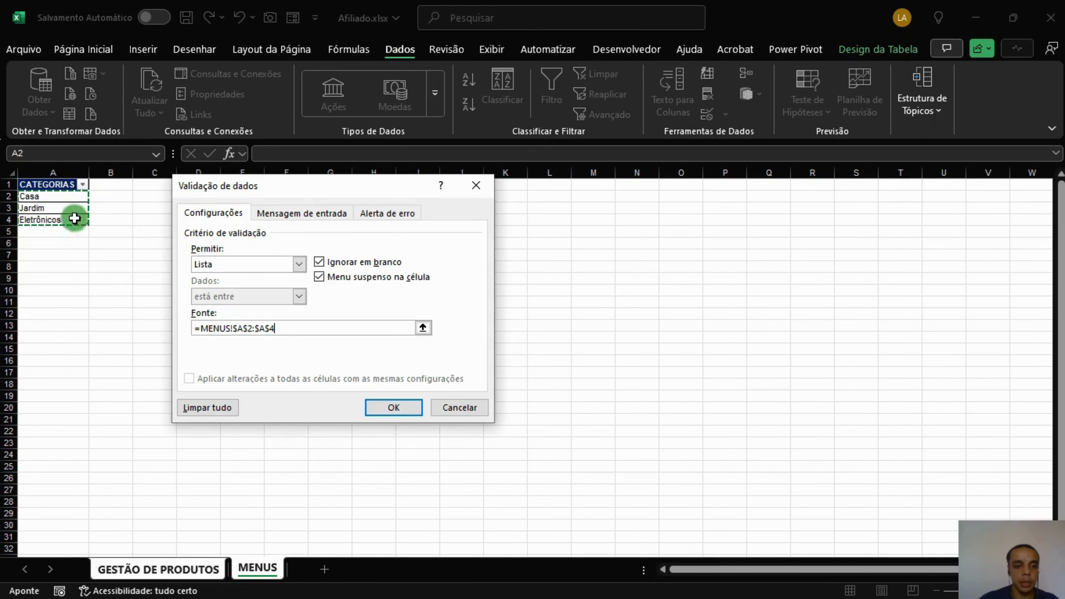
left_click(392, 406)
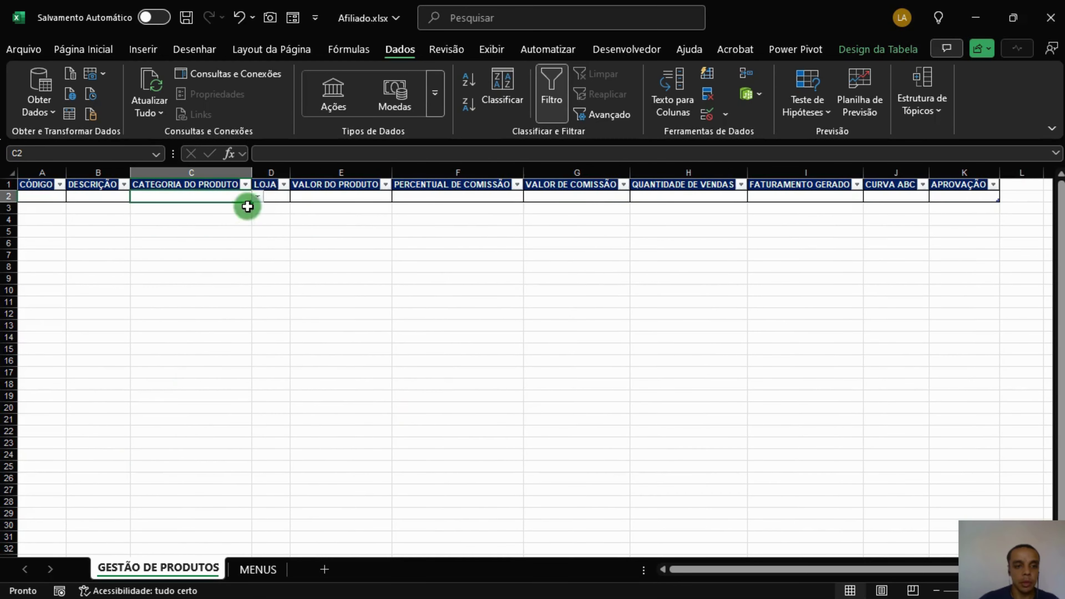
left_click(254, 200)
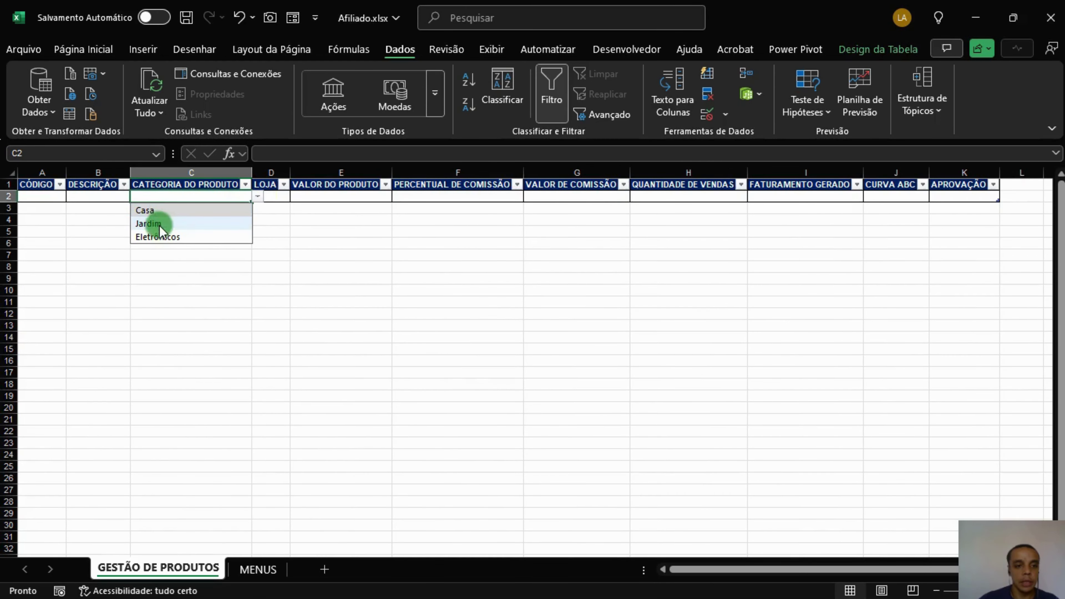
Step: Sort the CATEGORIAS column of the categories table on the MENUS sheet from A to Z
left_click(258, 570)
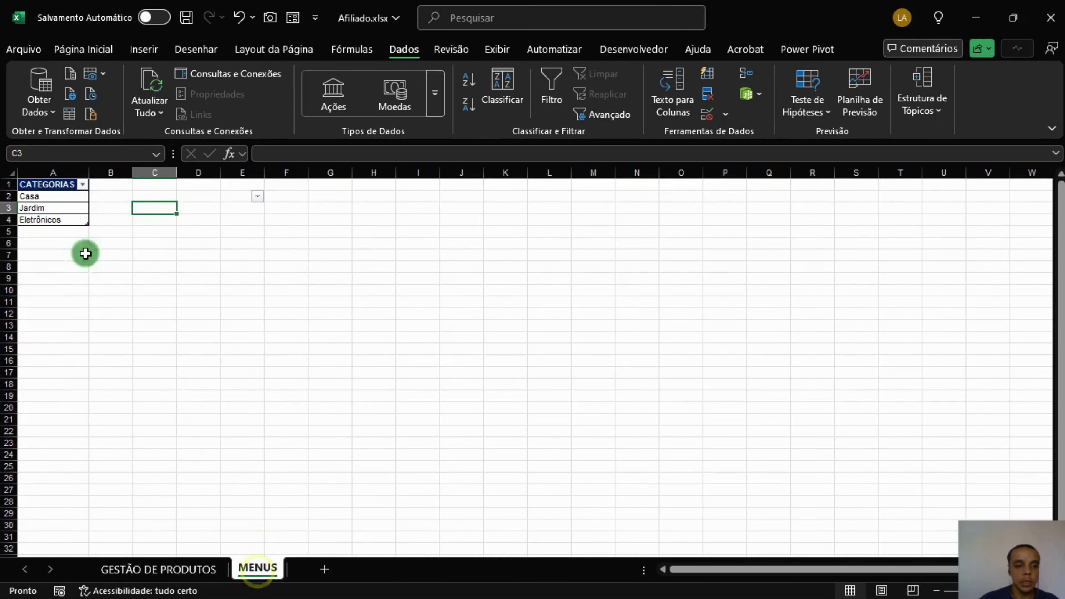
left_click(83, 185)
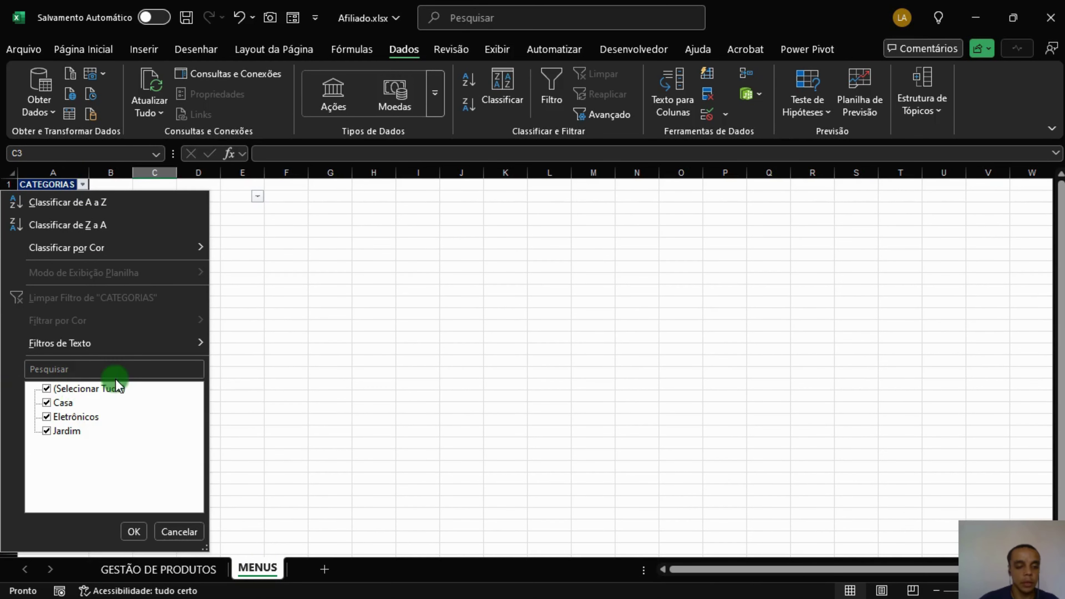
left_click(86, 203)
left_click(258, 244)
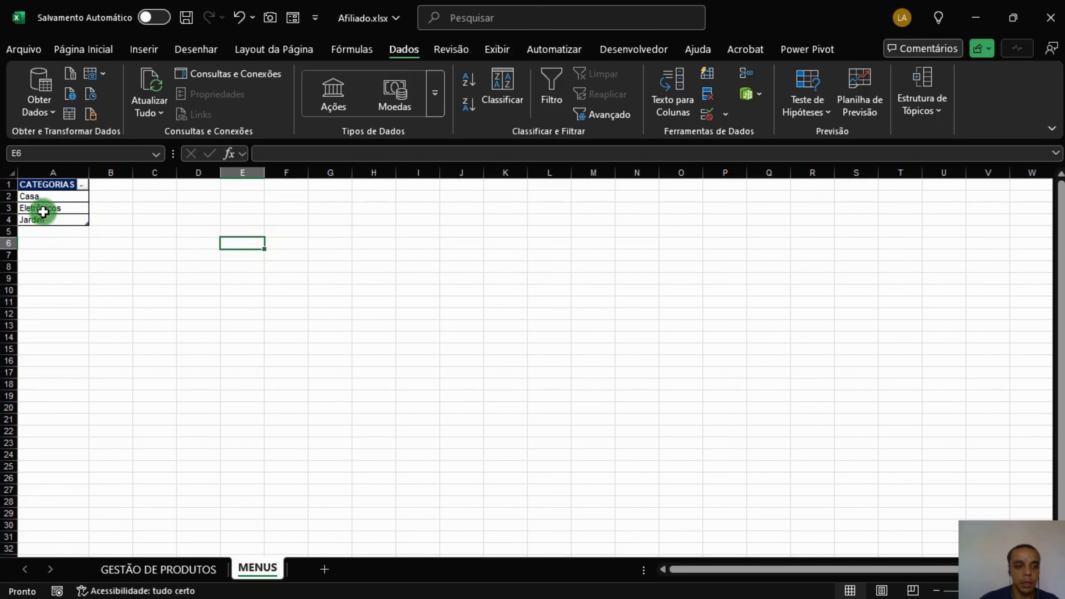
Step: Add Ferramentas as a new category in A5 and sort the CATEGORIAS column from A to Z again
left_click(54, 229)
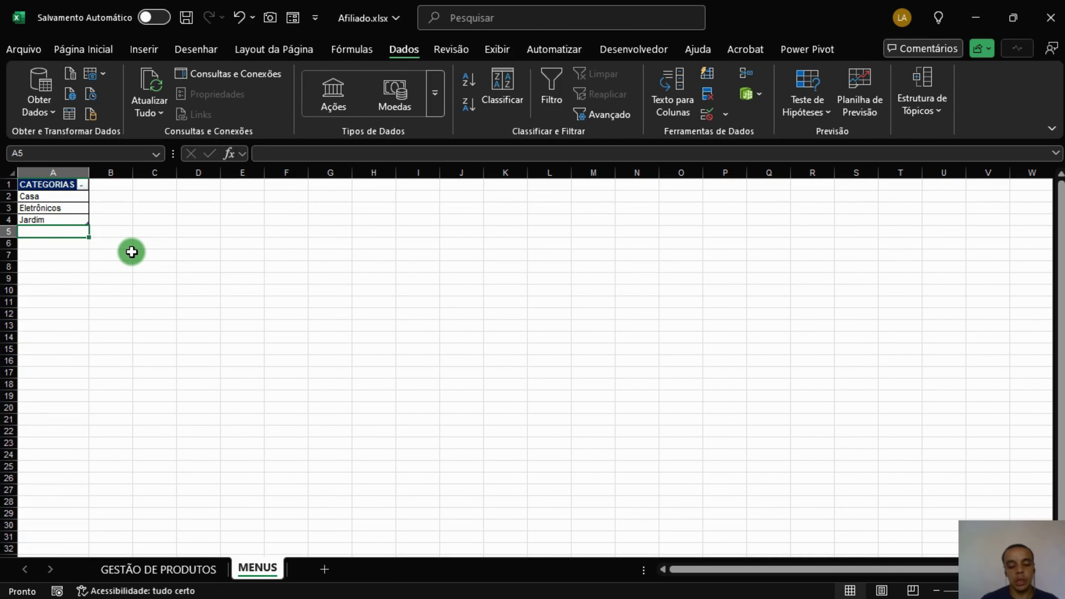
type("FE")
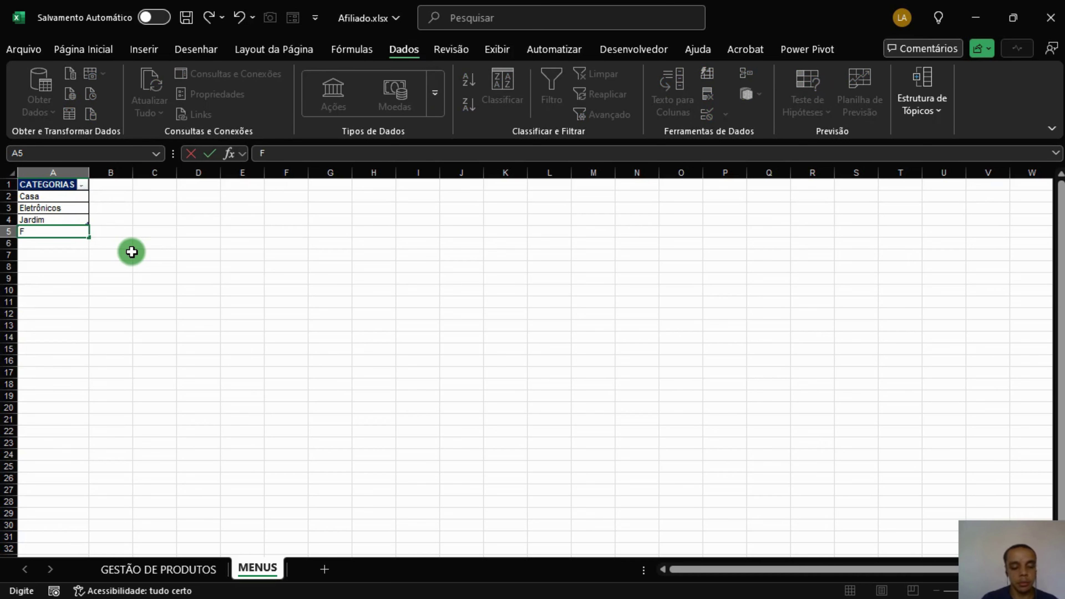
key("Return")
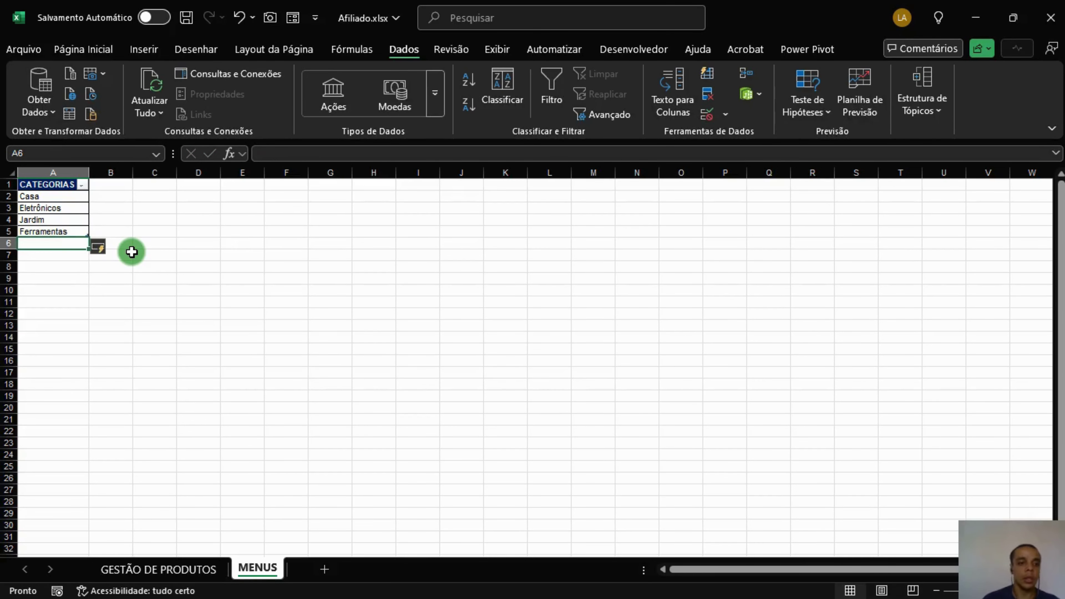
left_click(84, 185)
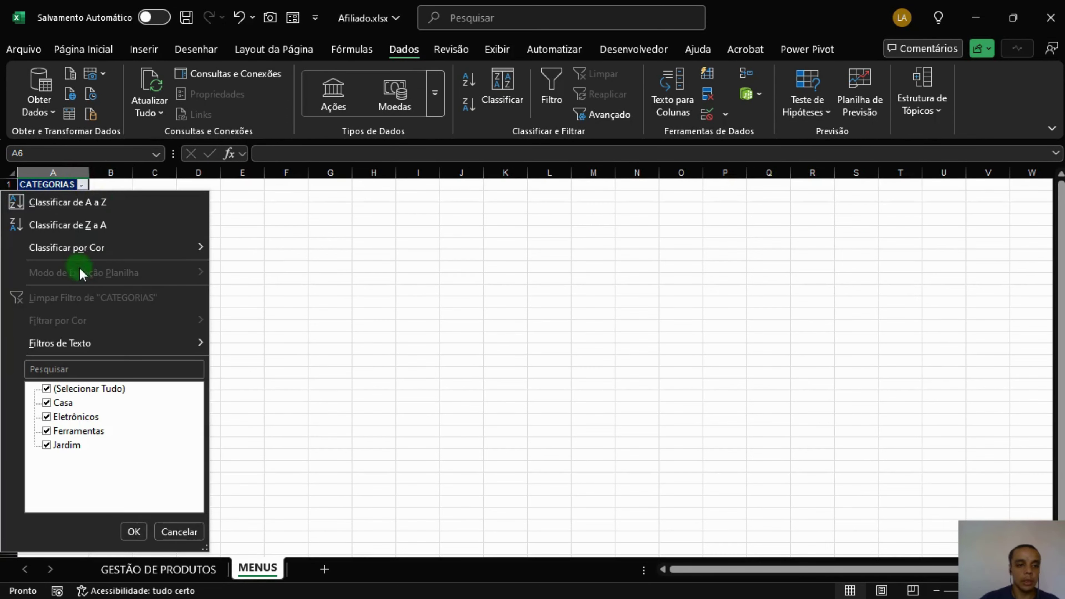
left_click(83, 203)
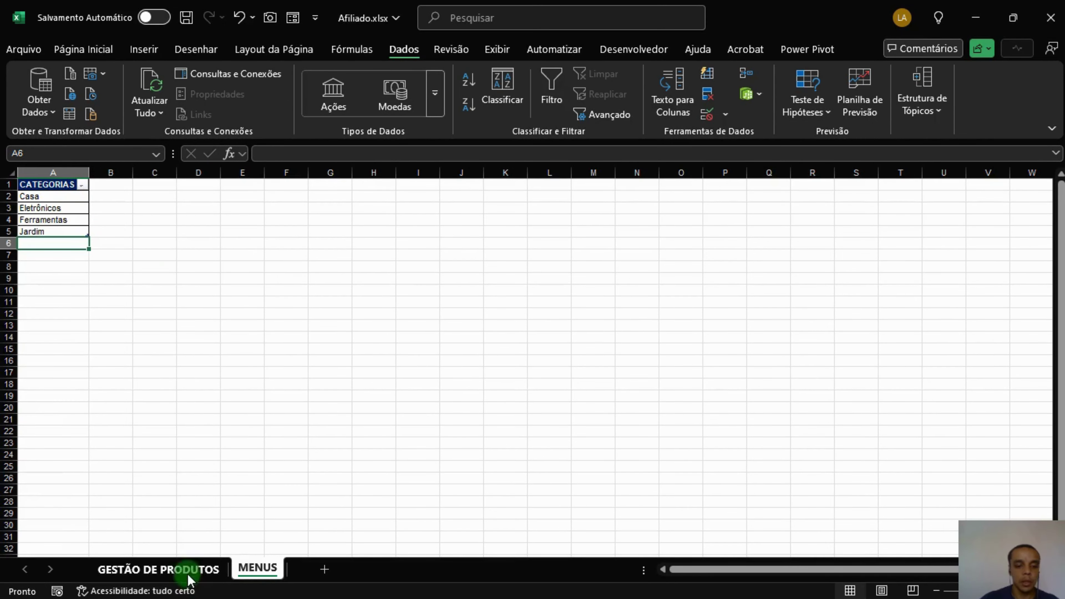
Step: On GESTÃO DE PRODUTOS, choose Ferramentas in C2 under CATEGORIA DO PRODUTO and recheck its drop-down options
left_click(195, 570)
left_click(257, 198)
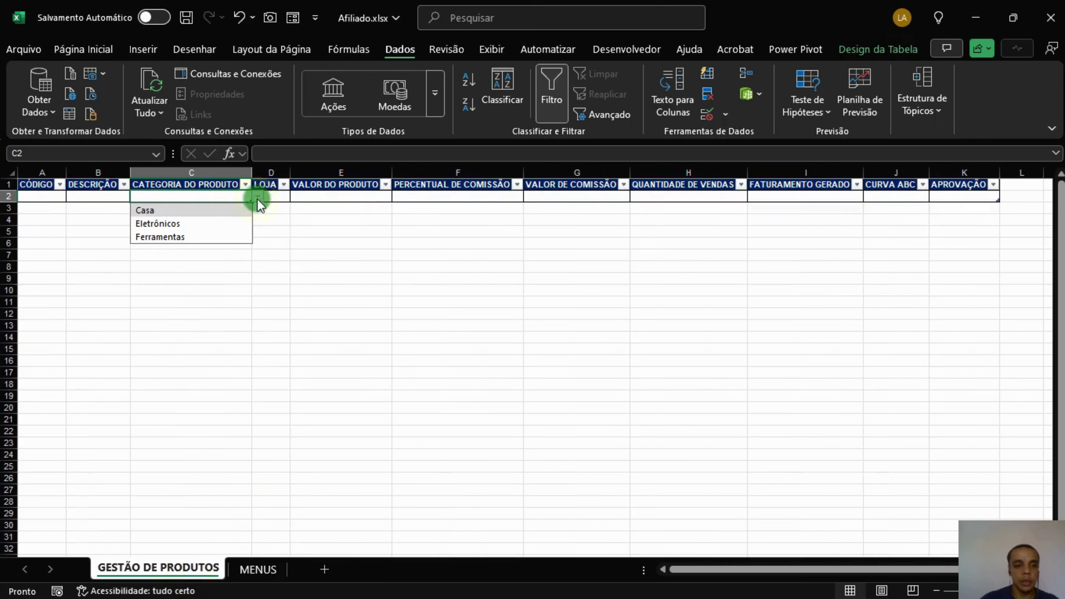
left_click(162, 237)
left_click(220, 230)
left_click(243, 197)
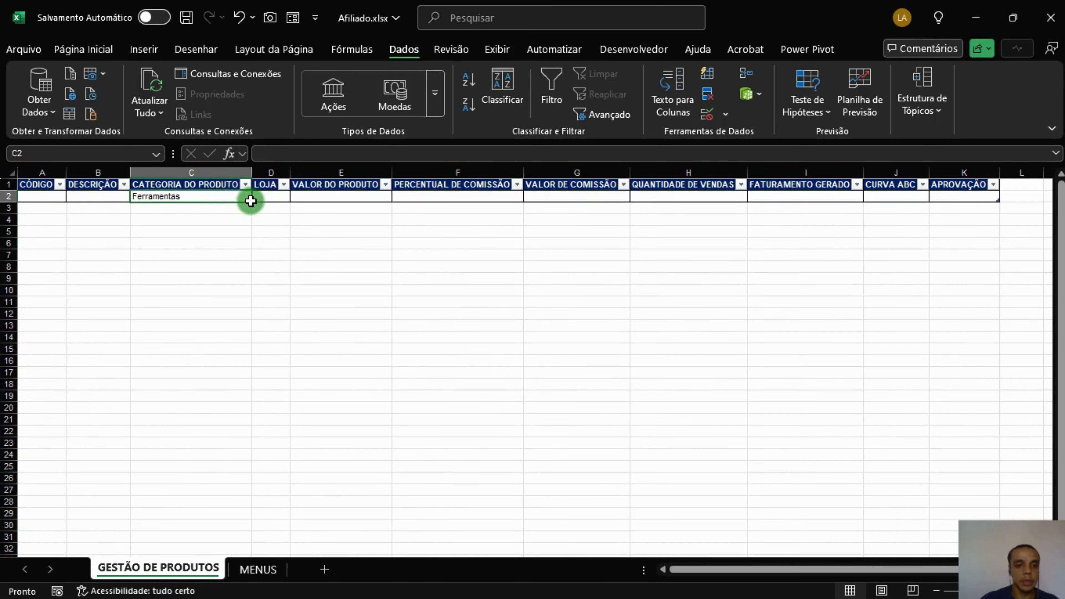
left_click(257, 196)
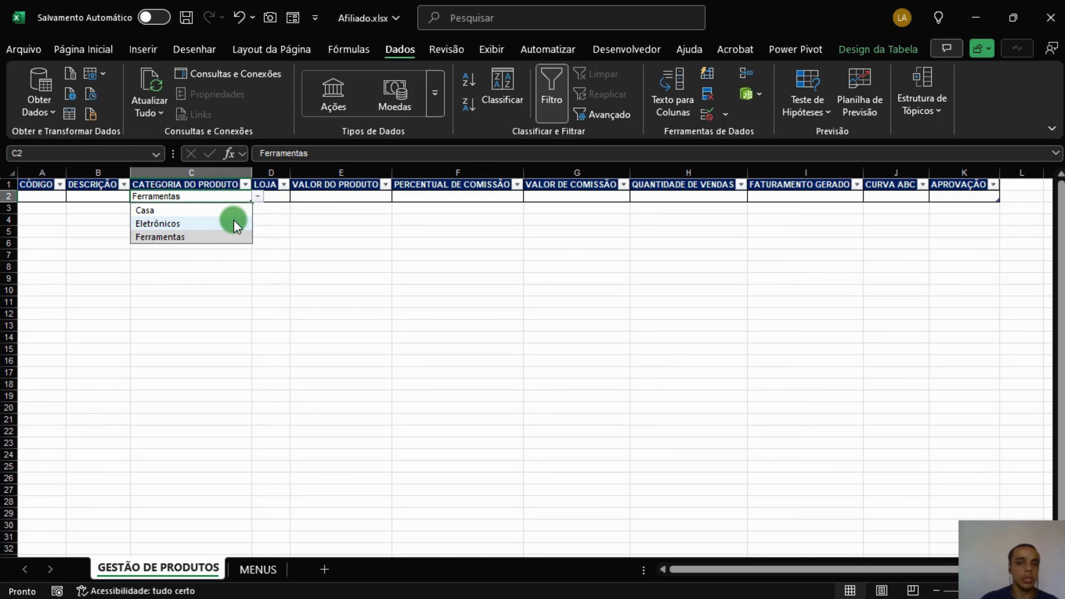
Step: On the MENUS sheet, define the workbook-scoped name Categorias for A2:A5, referring to =TAB_CATEGORIAS[CATEGORIAS]
left_click(257, 569)
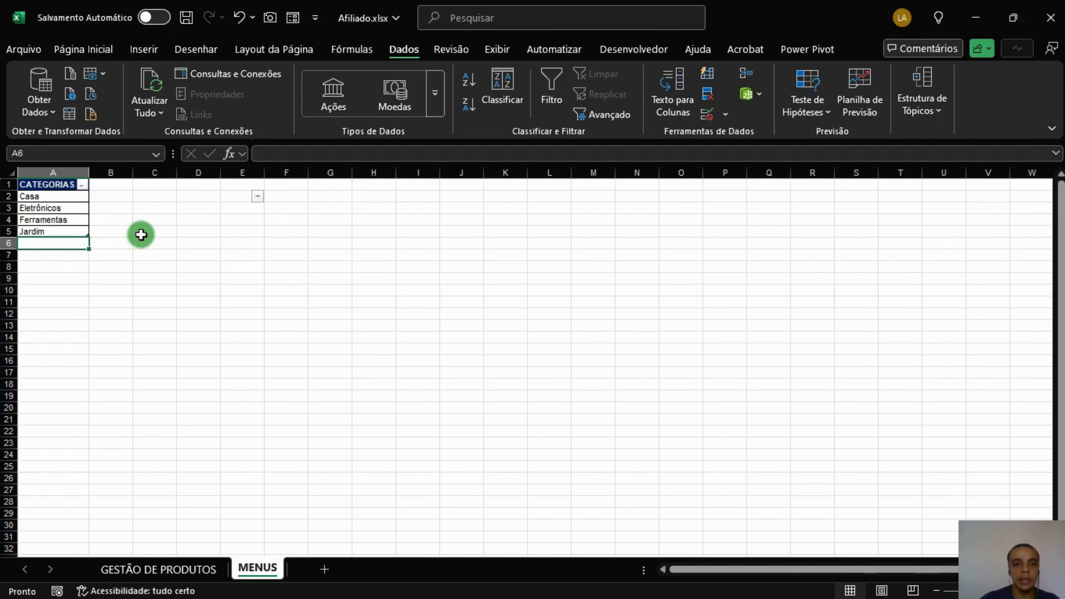
left_click(185, 256)
left_click(225, 231)
left_click(65, 206)
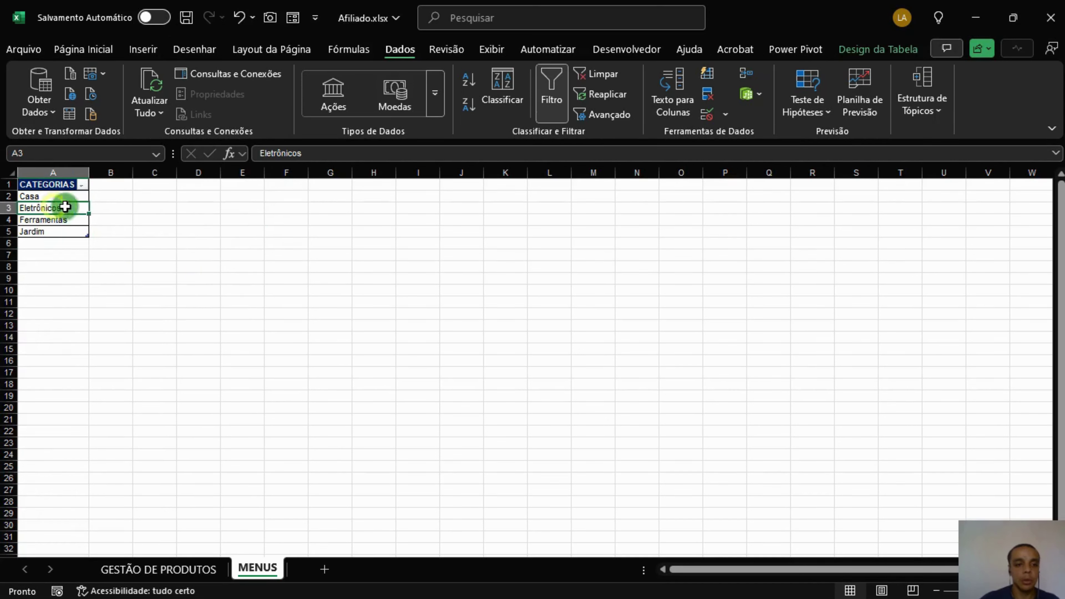
left_click_drag(69, 196, 63, 232)
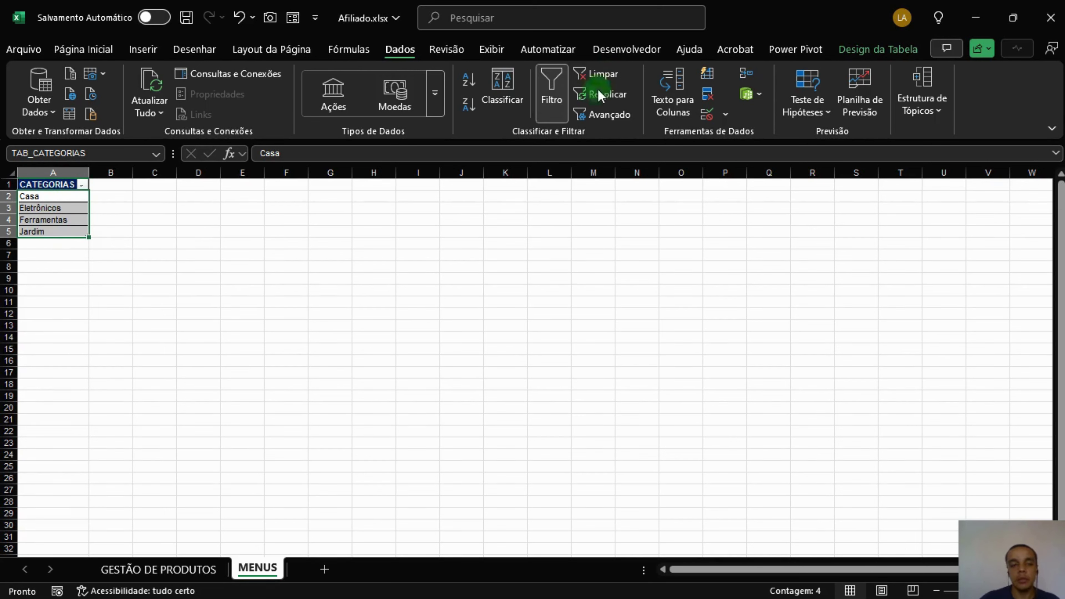
left_click(350, 50)
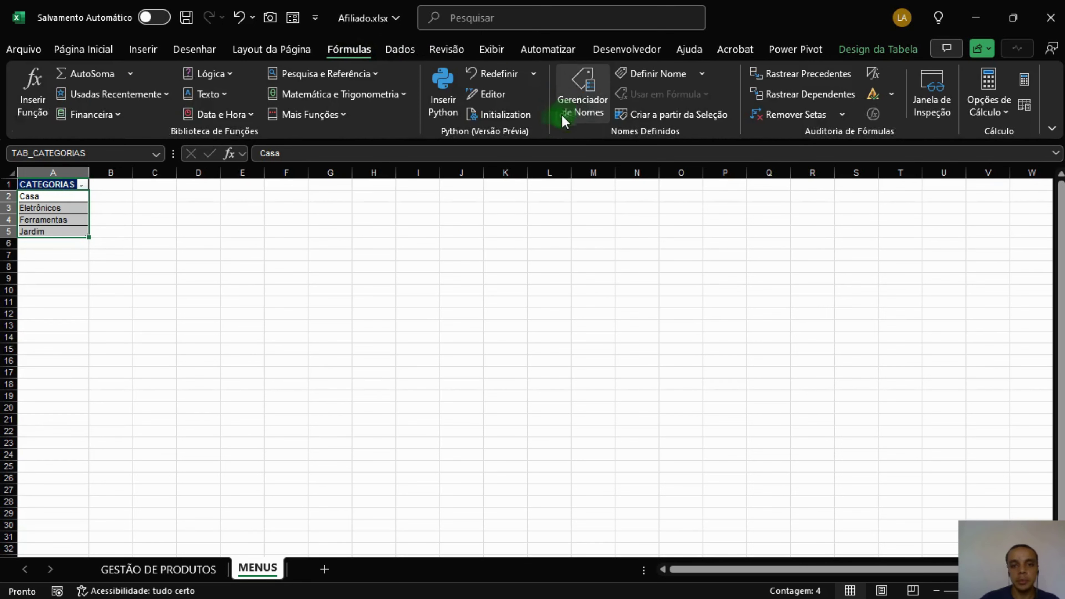
left_click(671, 74)
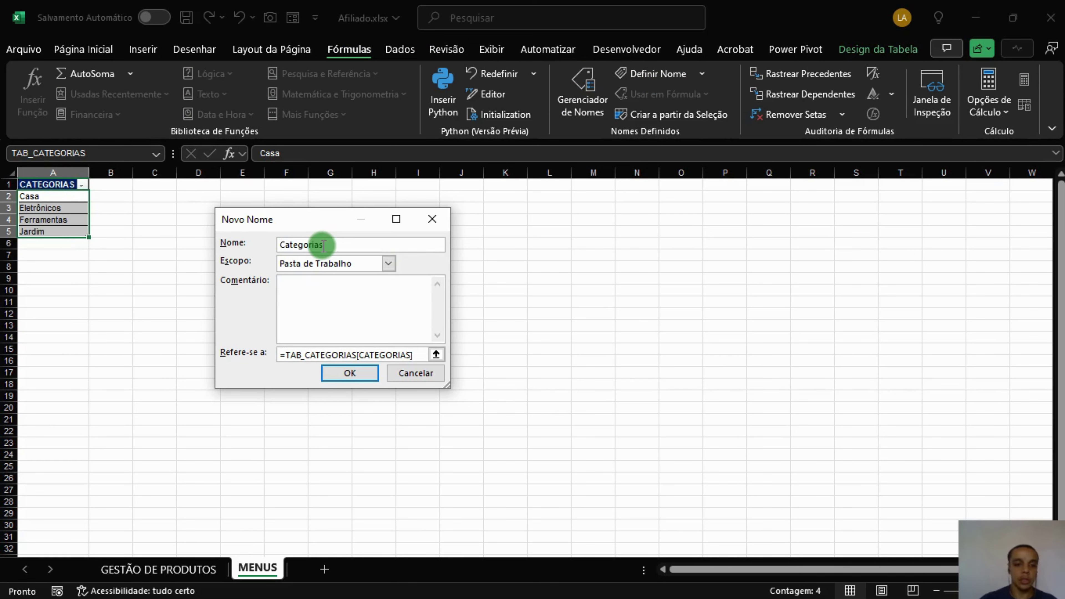
type("Categorias")
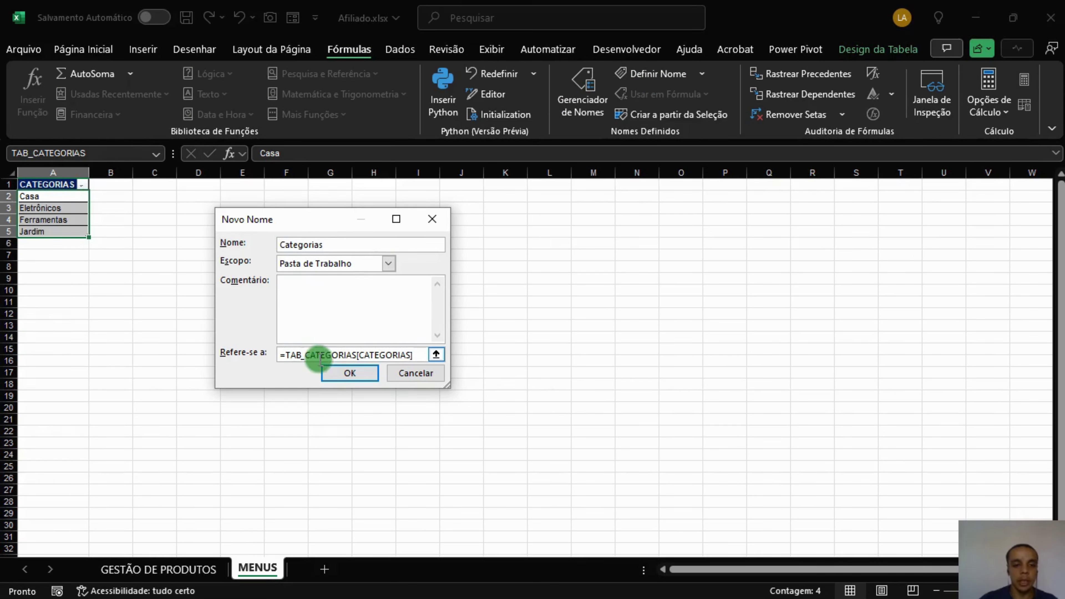
left_click(361, 373)
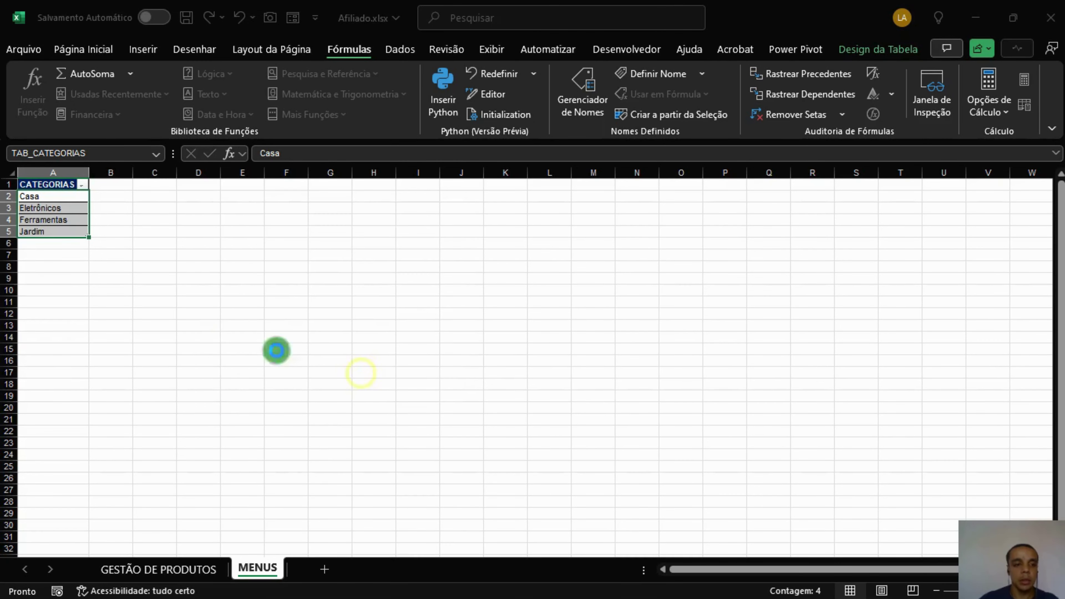
left_click(148, 219)
Step: On GESTÃO DE PRODUTOS, change the list validation source of C2 to =Categorias and check its drop-down options
left_click(202, 567)
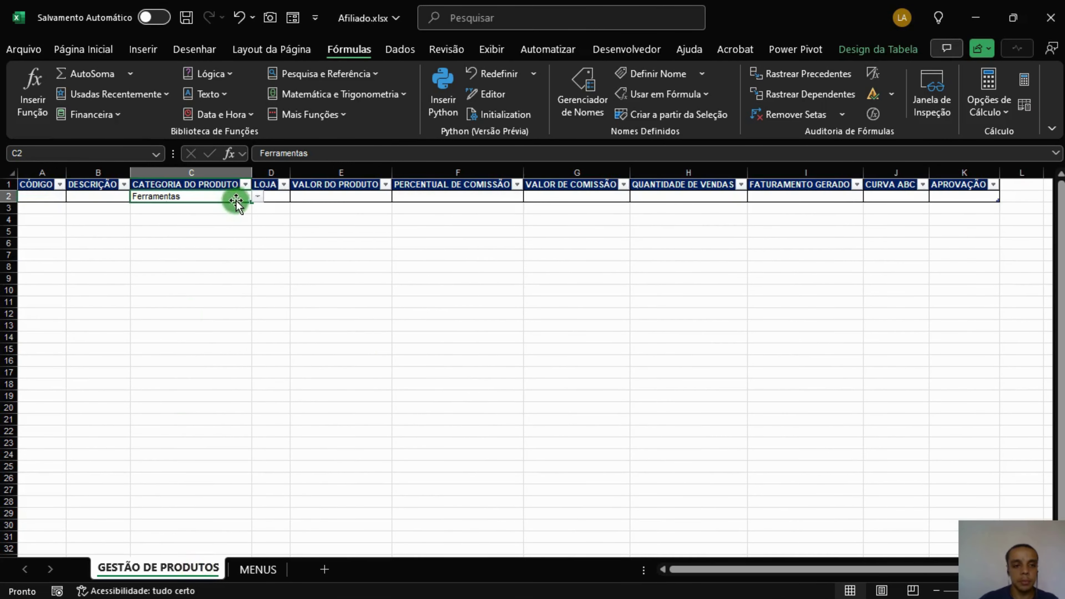
left_click(256, 197)
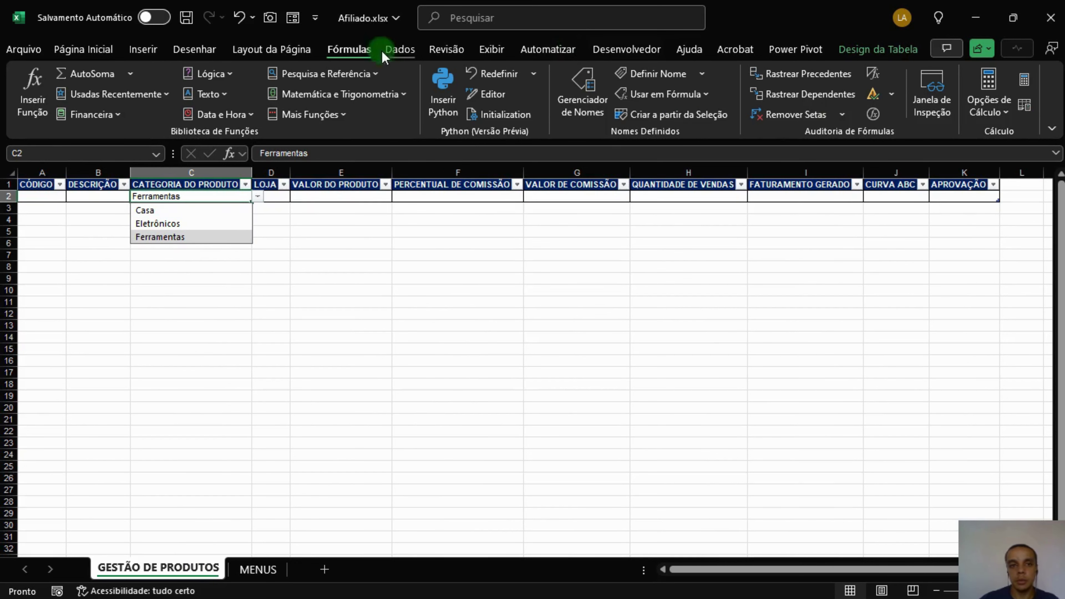
left_click(400, 47)
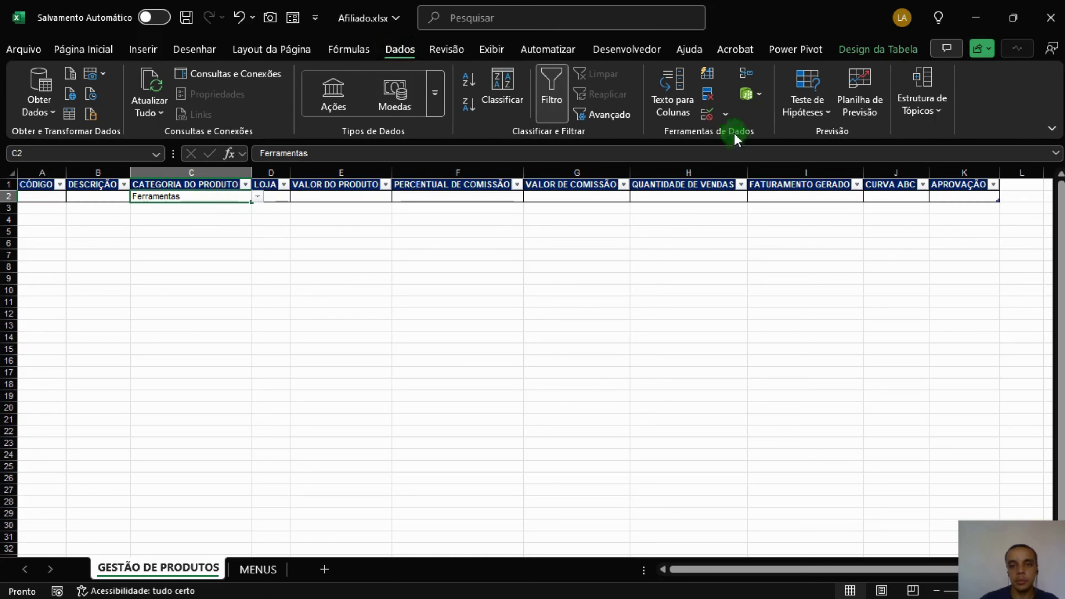
left_click(707, 112)
left_click(276, 328)
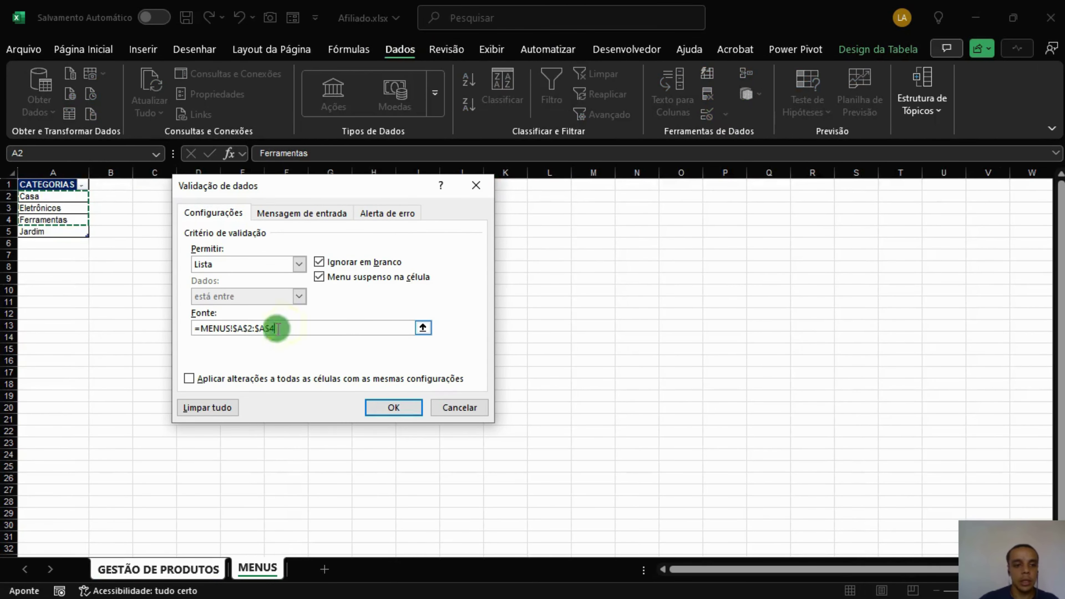
left_click_drag(305, 328, 204, 332)
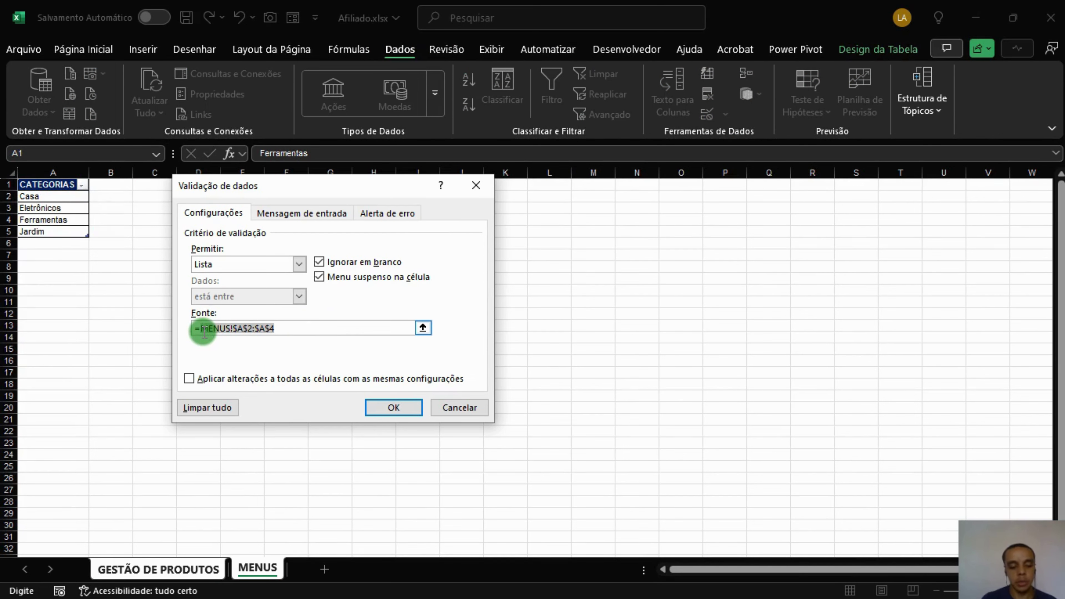
type("Categorias")
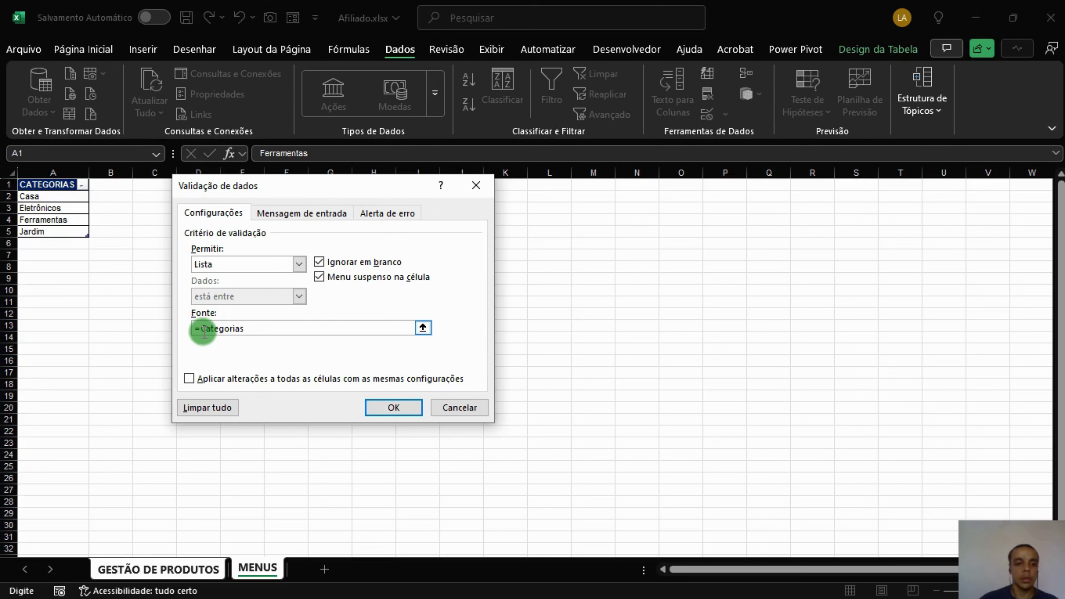
left_click(393, 407)
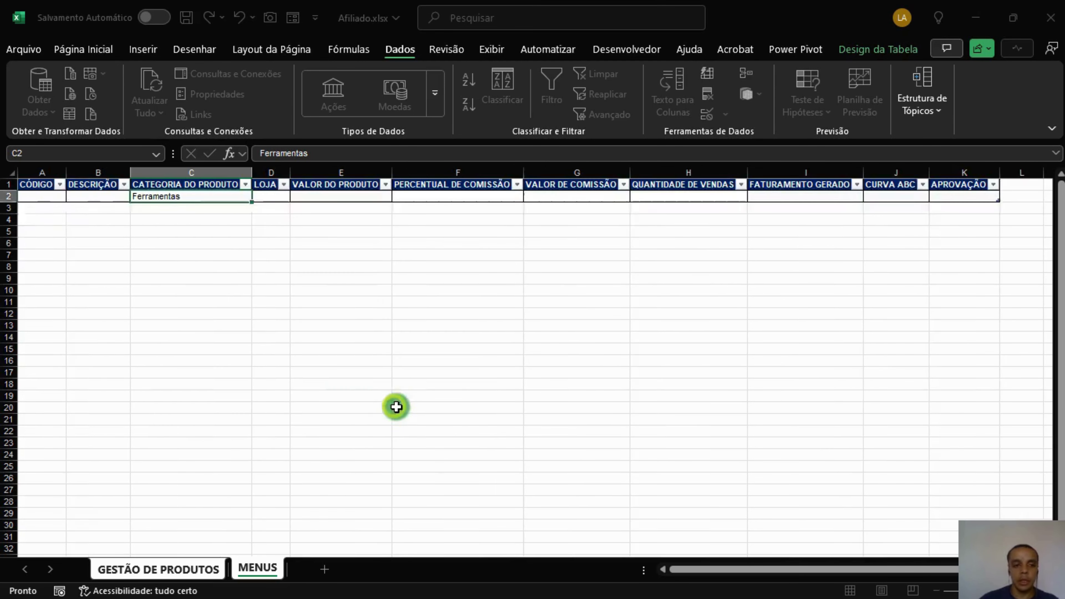
left_click(256, 195)
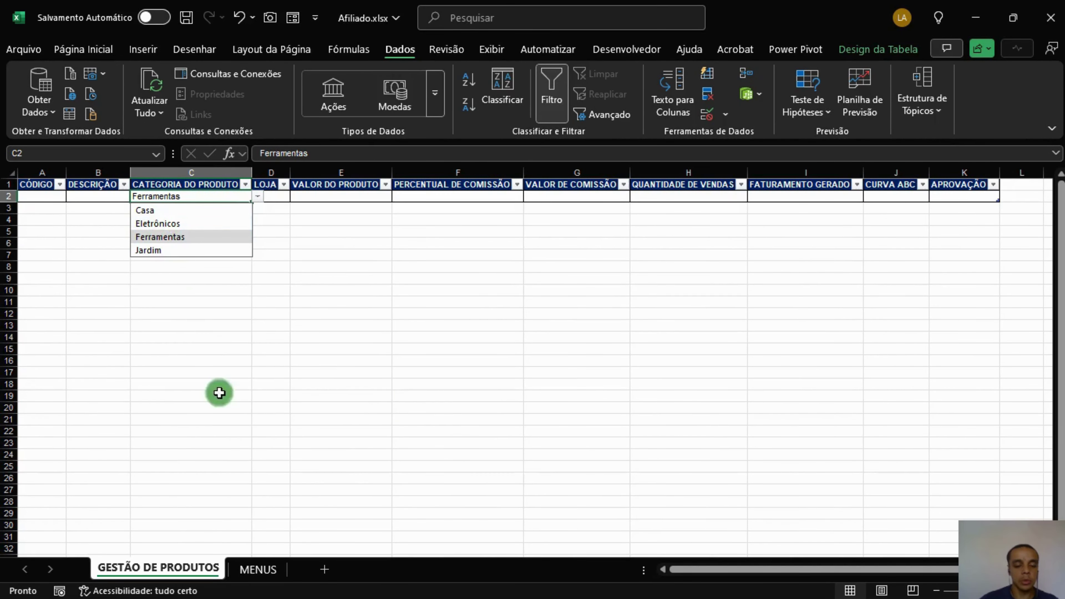
Step: Add Livros as a new category in A6, directly below the categories table on the MENUS sheet
left_click(256, 568)
left_click(60, 208)
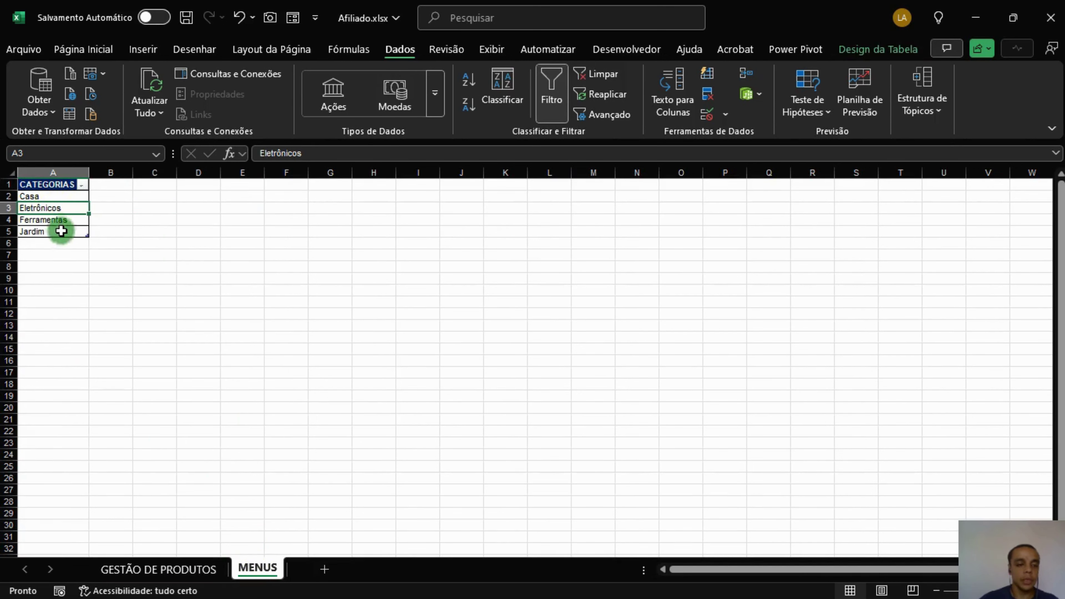
left_click(73, 243)
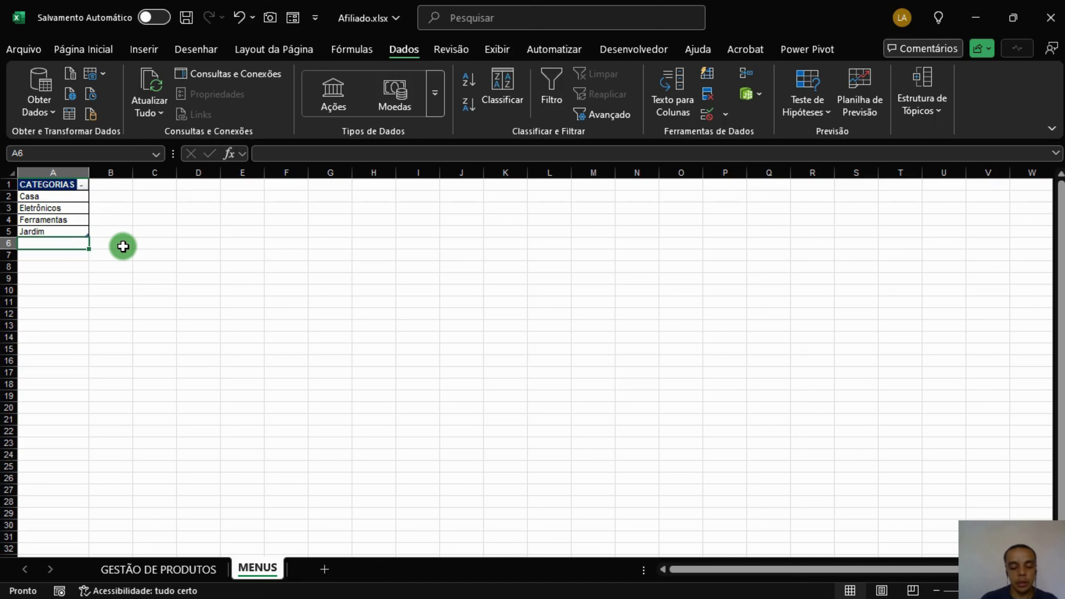
type("Livros")
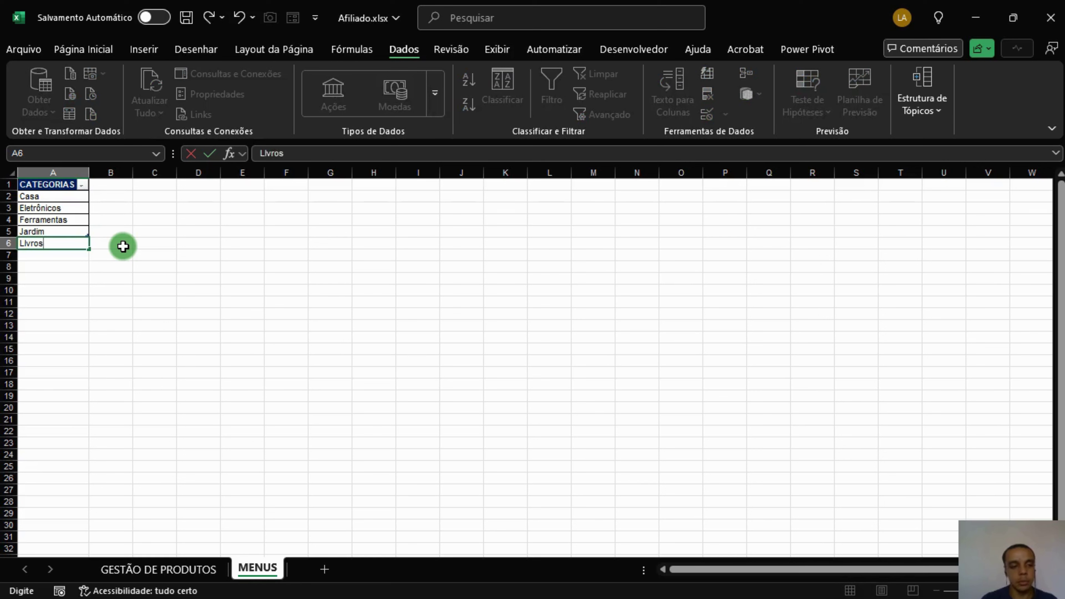
key("Return")
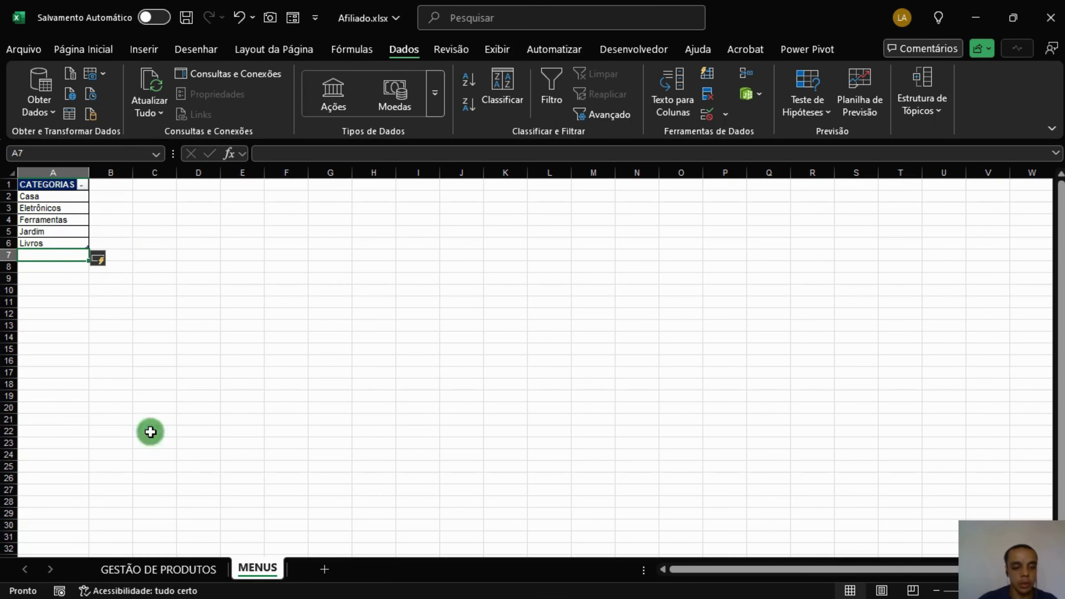
left_click(68, 252)
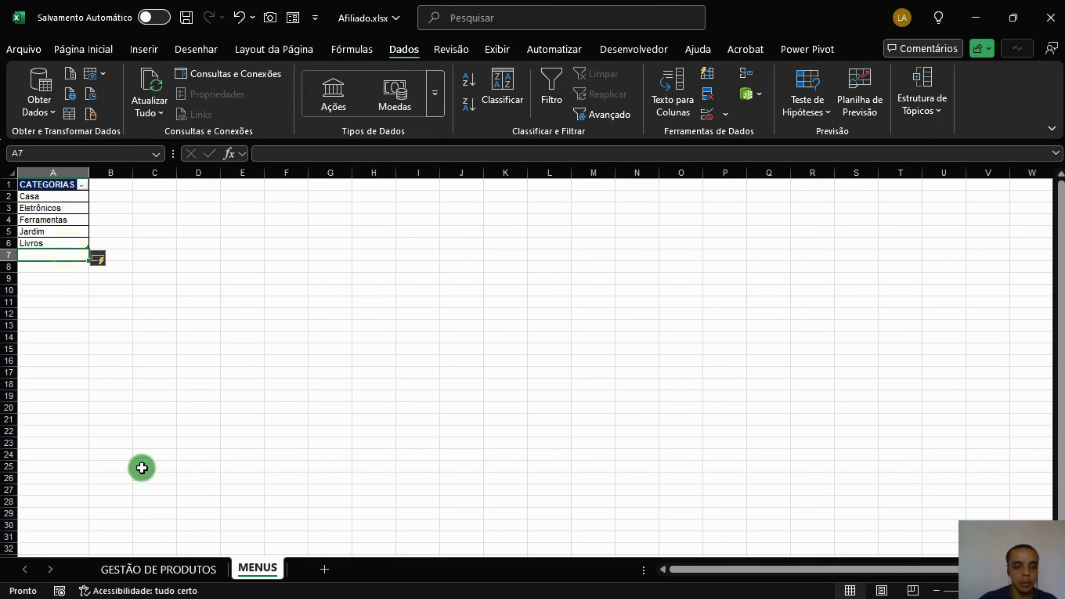
Step: Return to GESTÃO DE PRODUTOS and check whether the C2 drop-down includes the newly added category
left_click(180, 569)
left_click(257, 196)
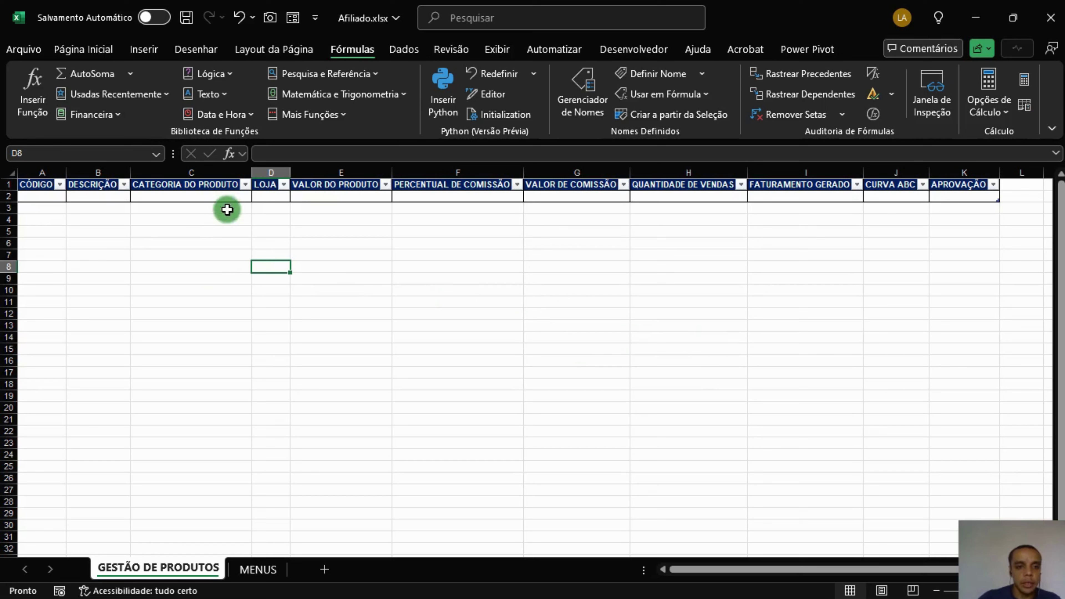
left_click(233, 198)
left_click(257, 197)
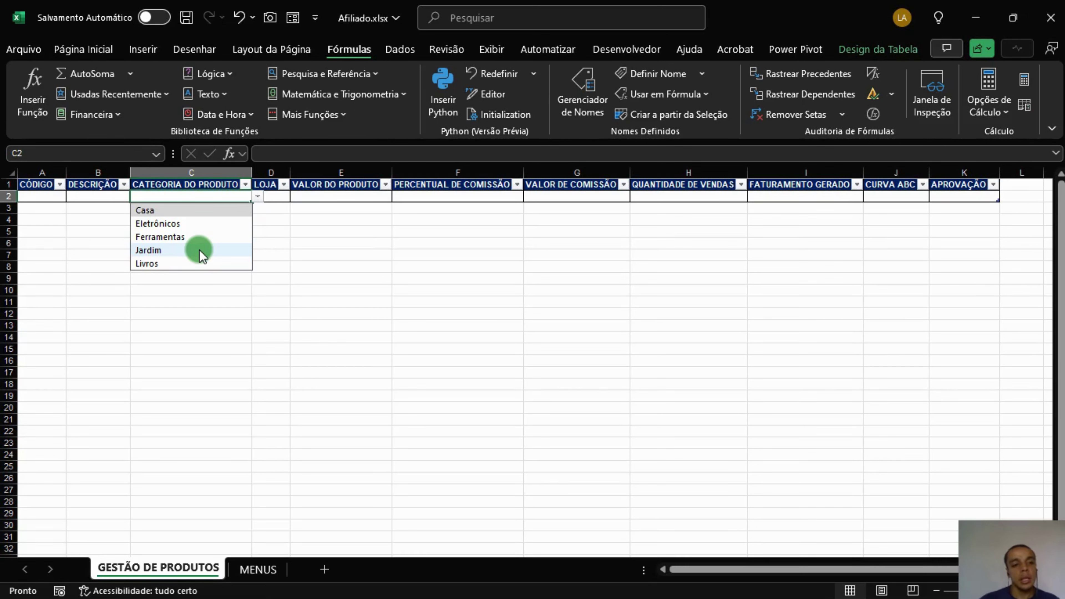
left_click(321, 278)
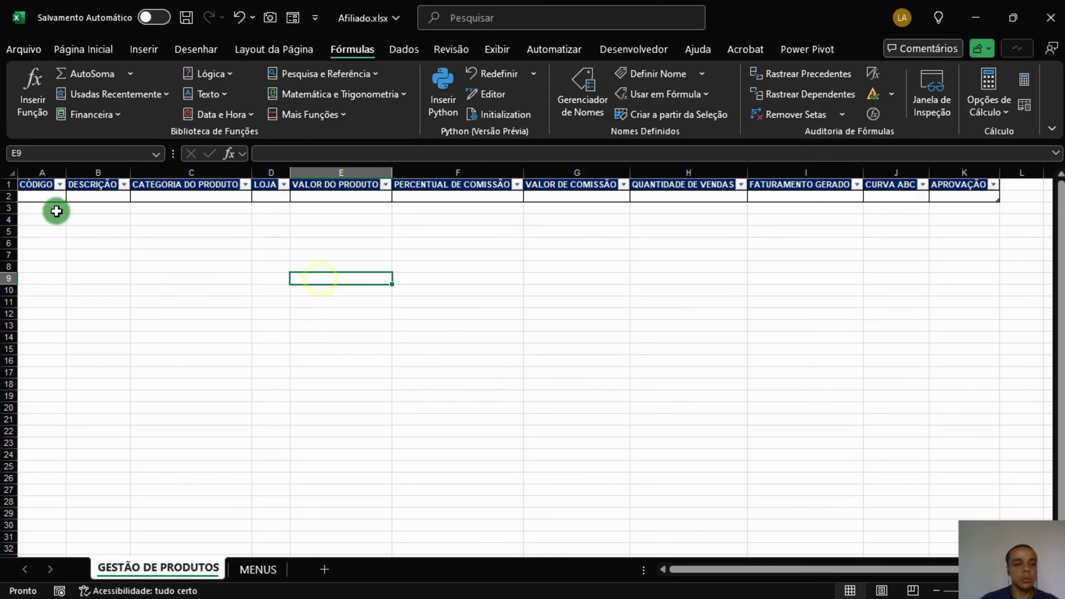
left_click(49, 200)
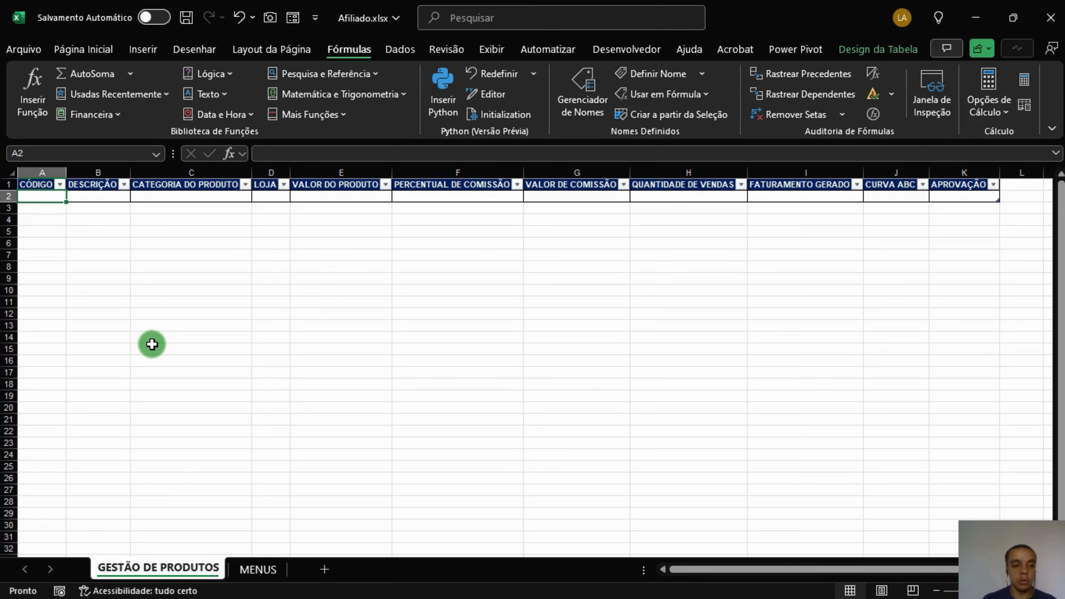
Step: Enter a formula in A2 under CÓDIGO that returns blank when the category is empty: =SE([@[CATEGORIA DO PRODUTO]]="";"")
type("=se(")
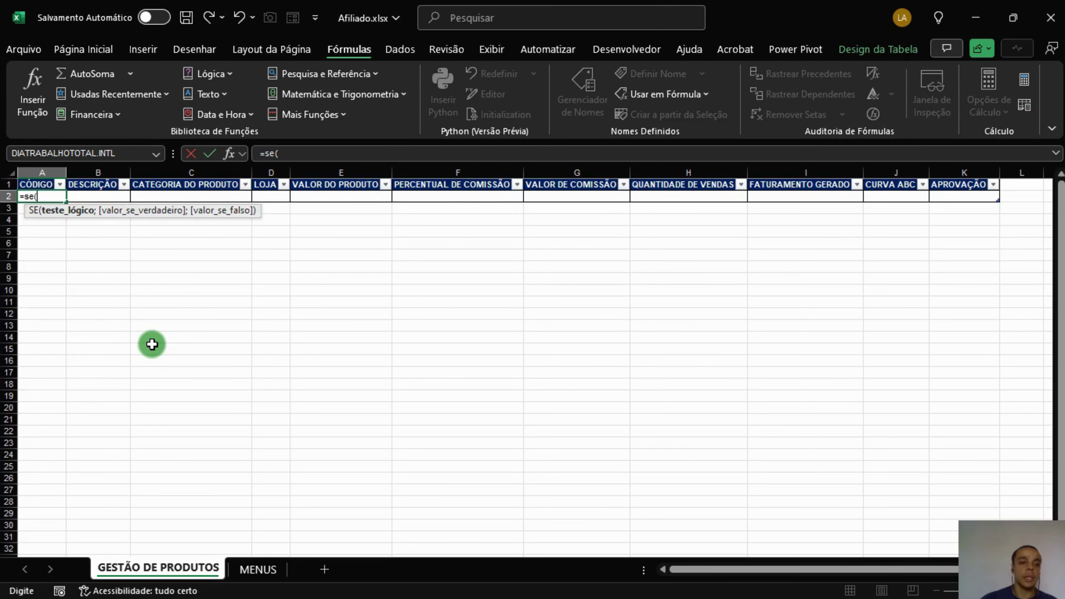
left_click(231, 199)
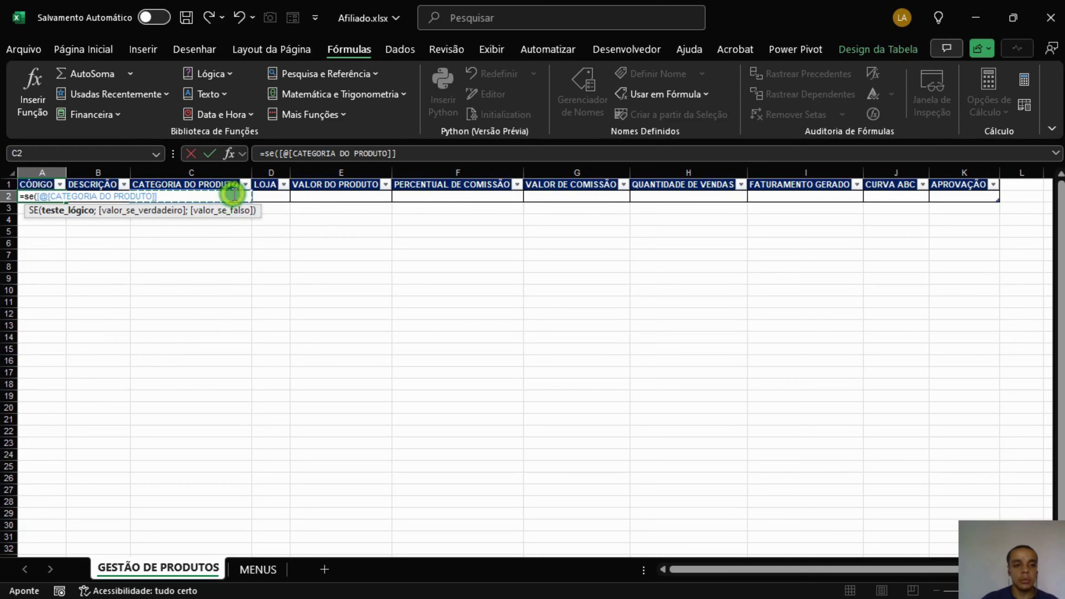
type("=")
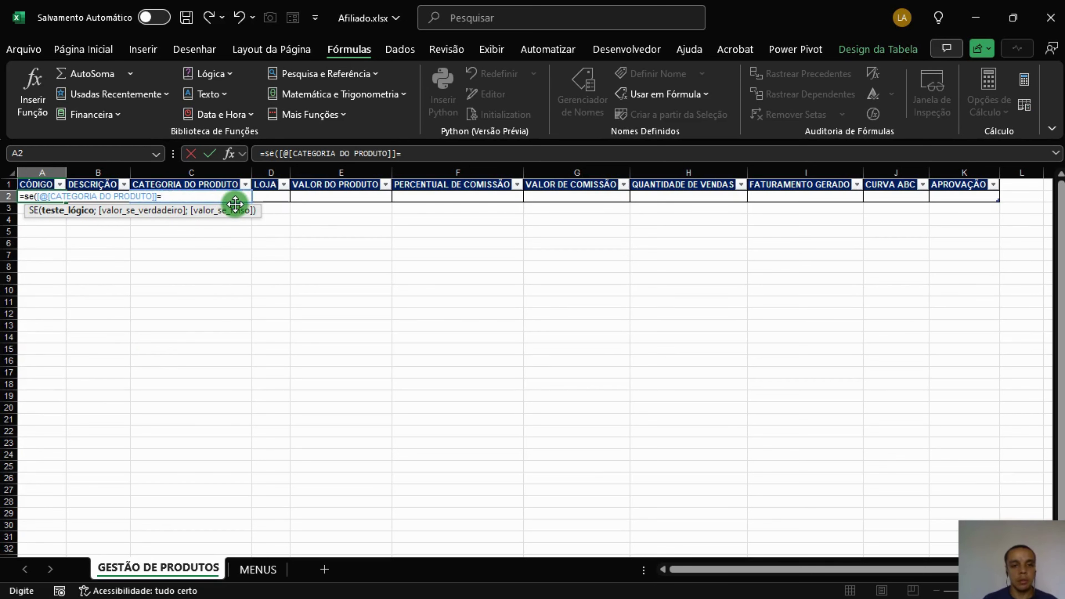
type("\"\";\"\"")
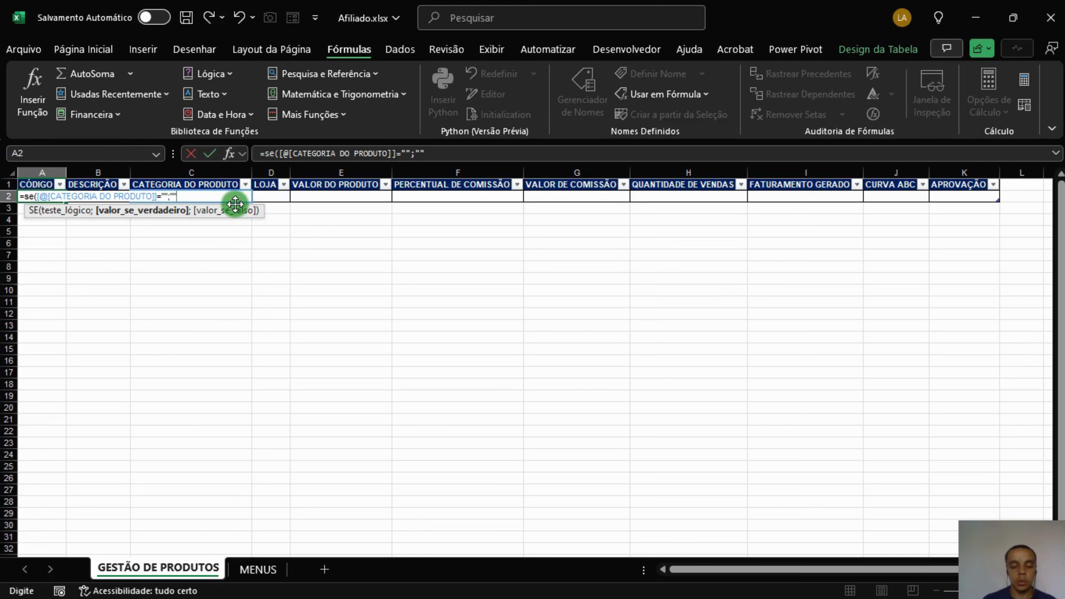
type(")")
key("Return")
key("Up")
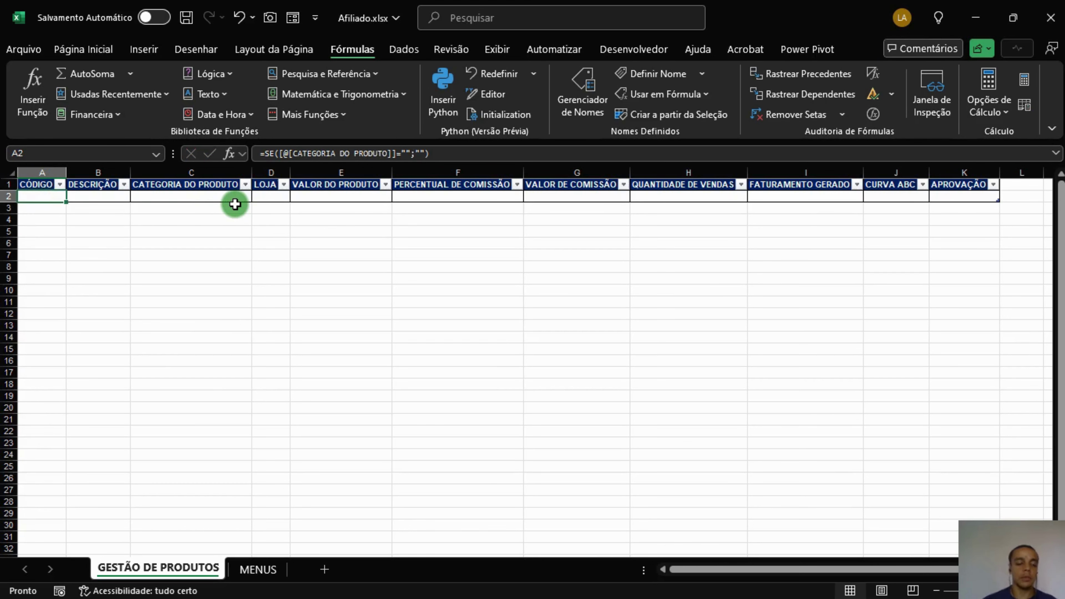
Step: Choose Casa as the product category in C2 to test the CÓDIGO formula
left_click(189, 198)
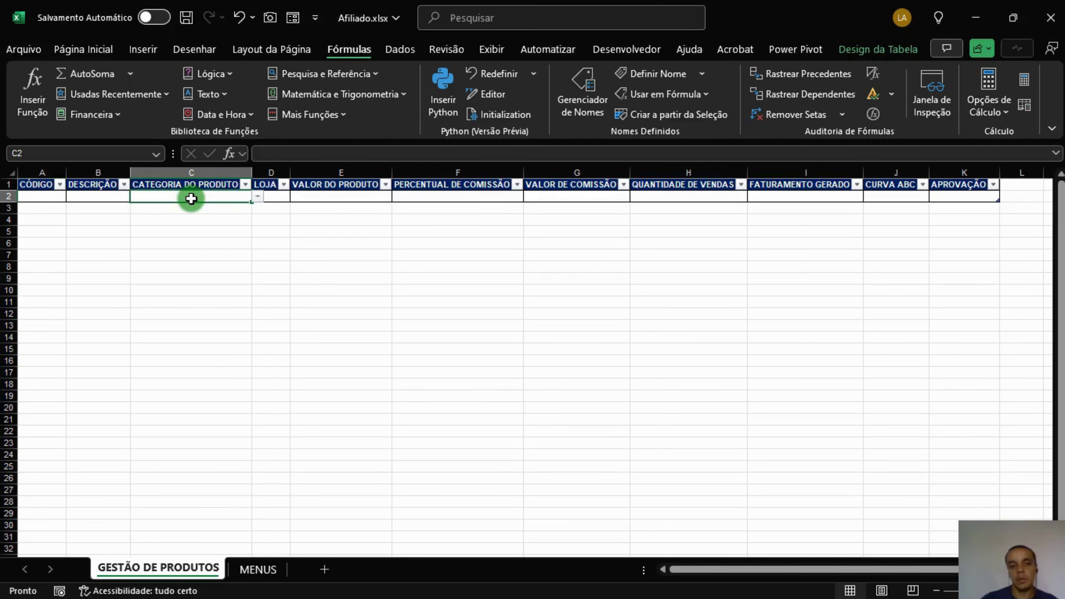
left_click(257, 196)
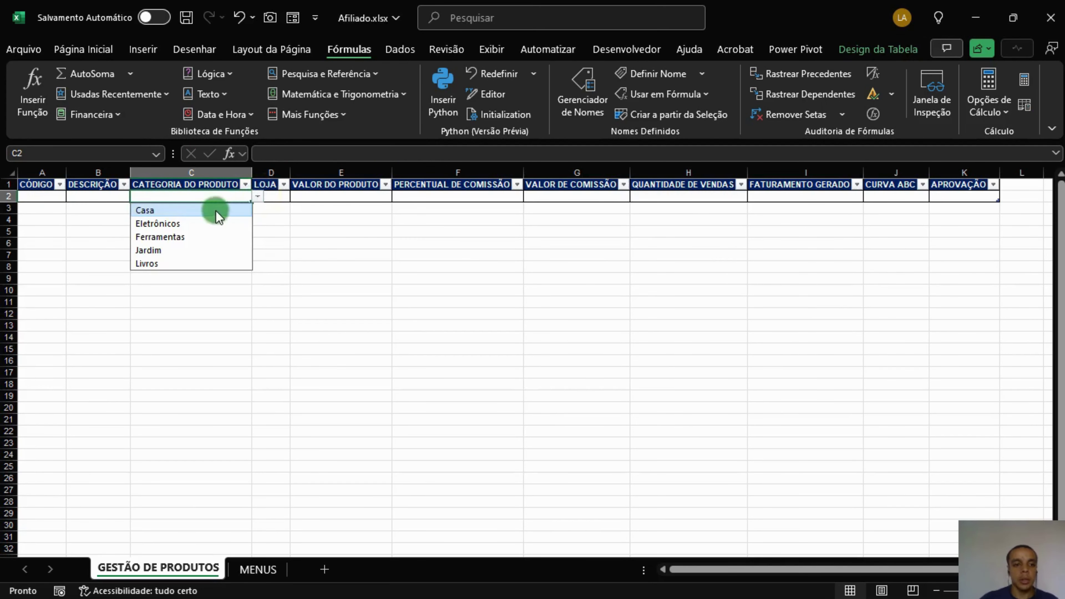
left_click(179, 213)
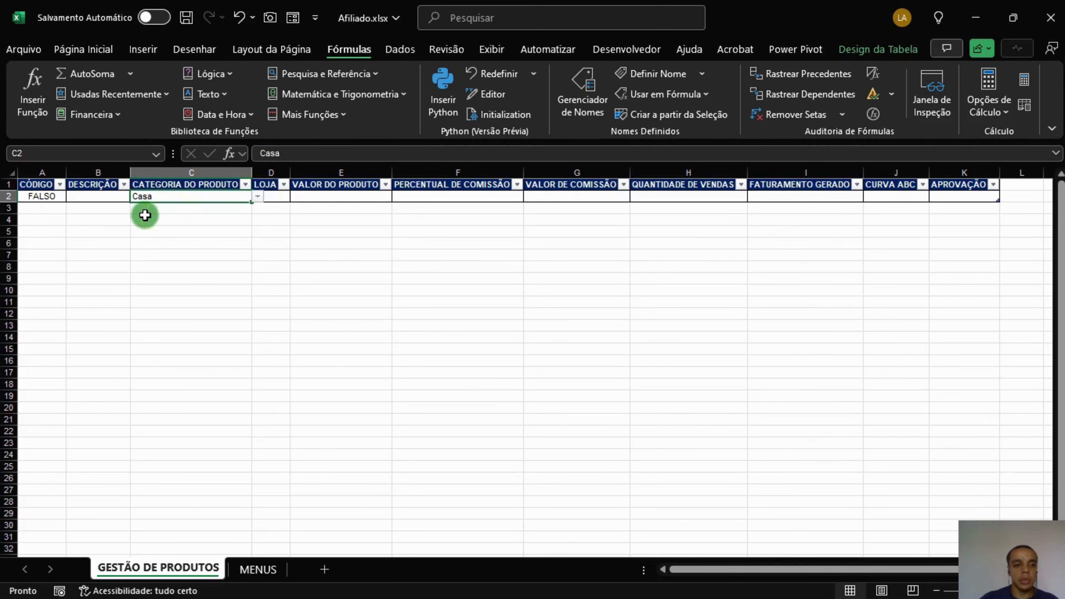
left_click(21, 196)
left_click(162, 206)
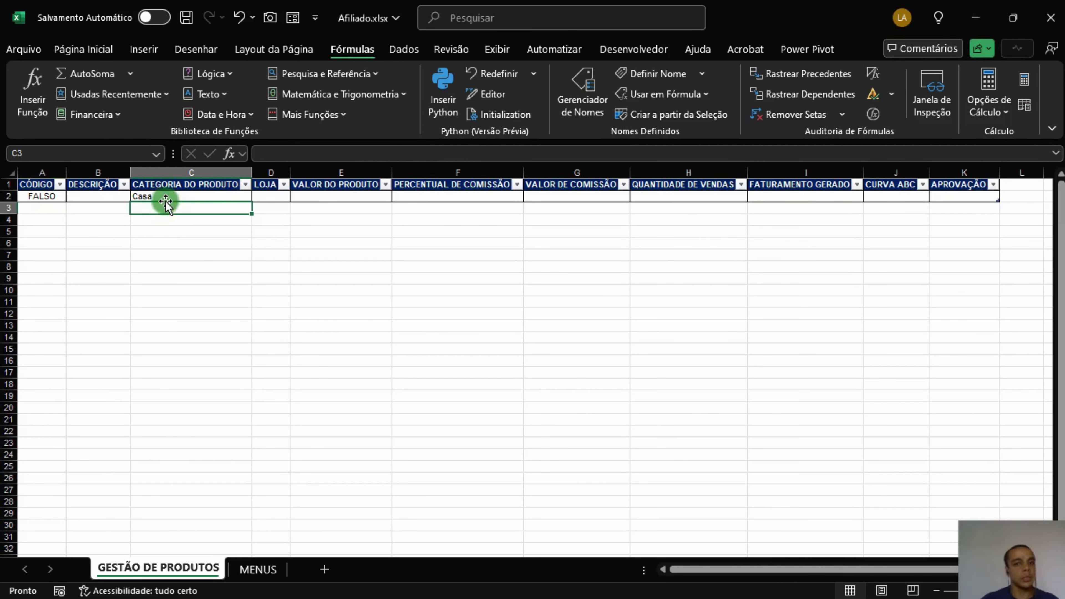
Step: Add ESQUERDA([@[CATEGORIA DO PRODUTO]];3) as the value-if-false of the SE formula in A2
left_click(52, 196)
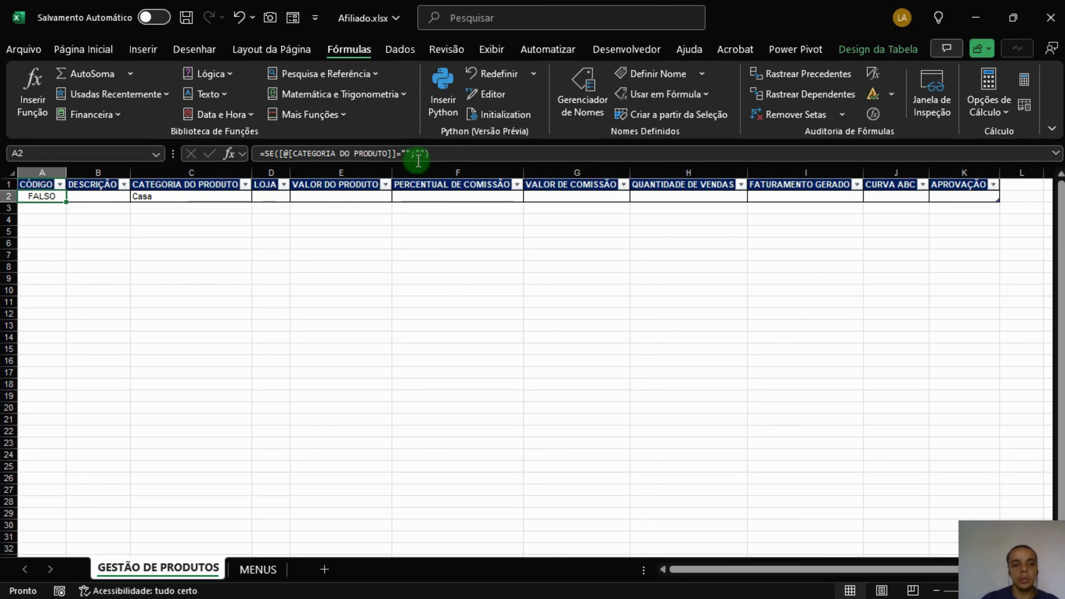
left_click(427, 153)
type(";")
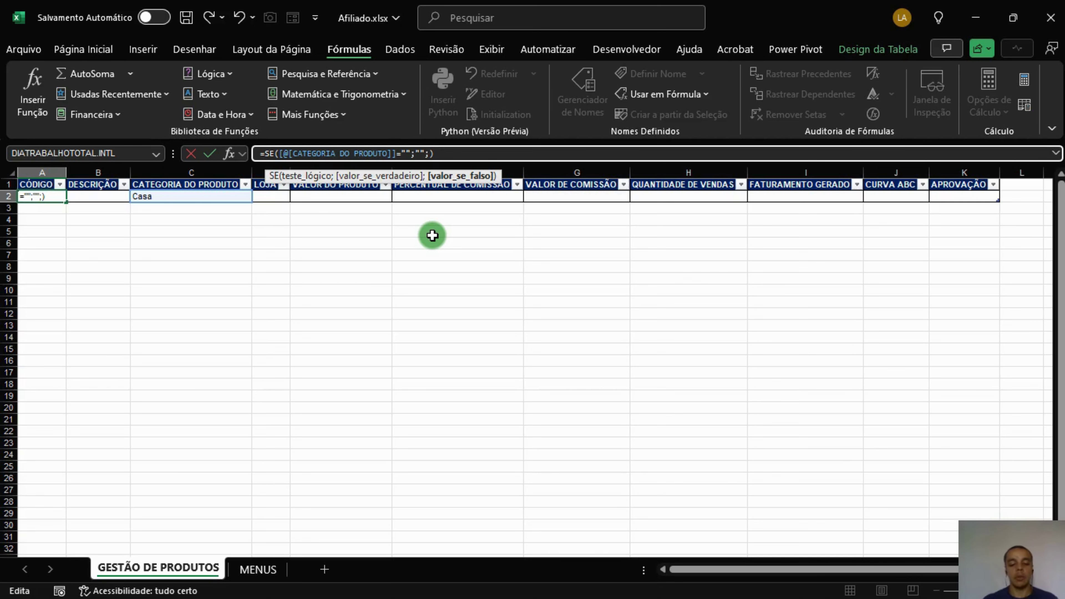
type("esquerda(")
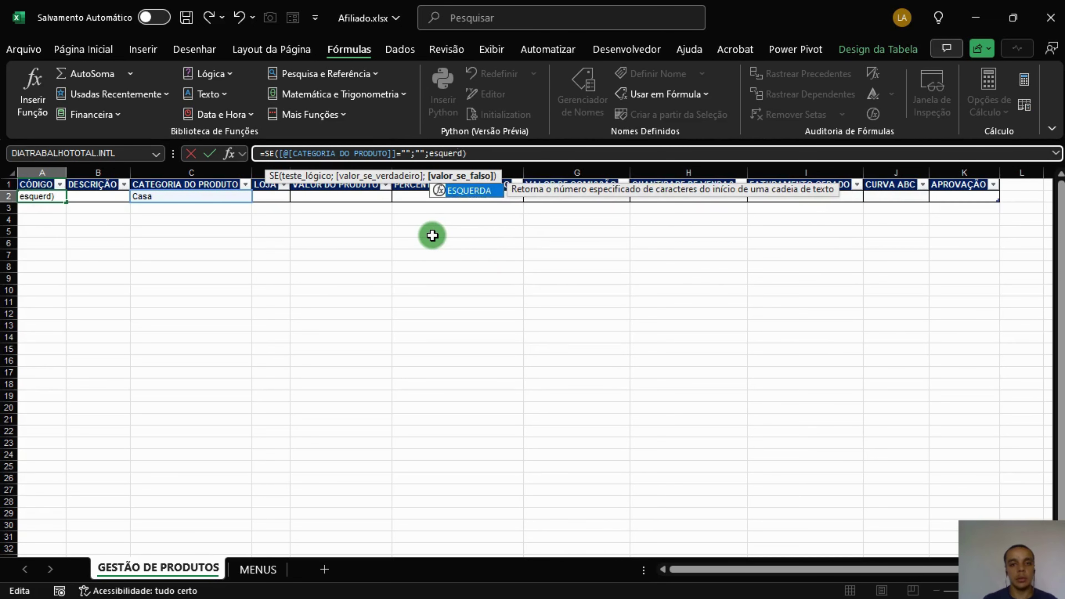
left_click(223, 195)
type(";")
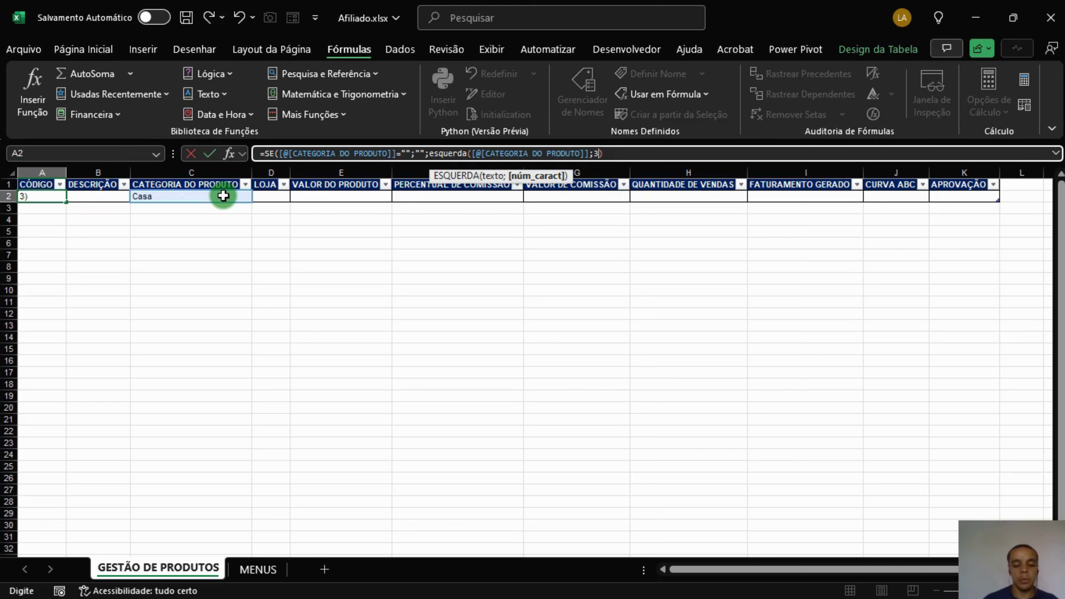
type("3)")
key("Return")
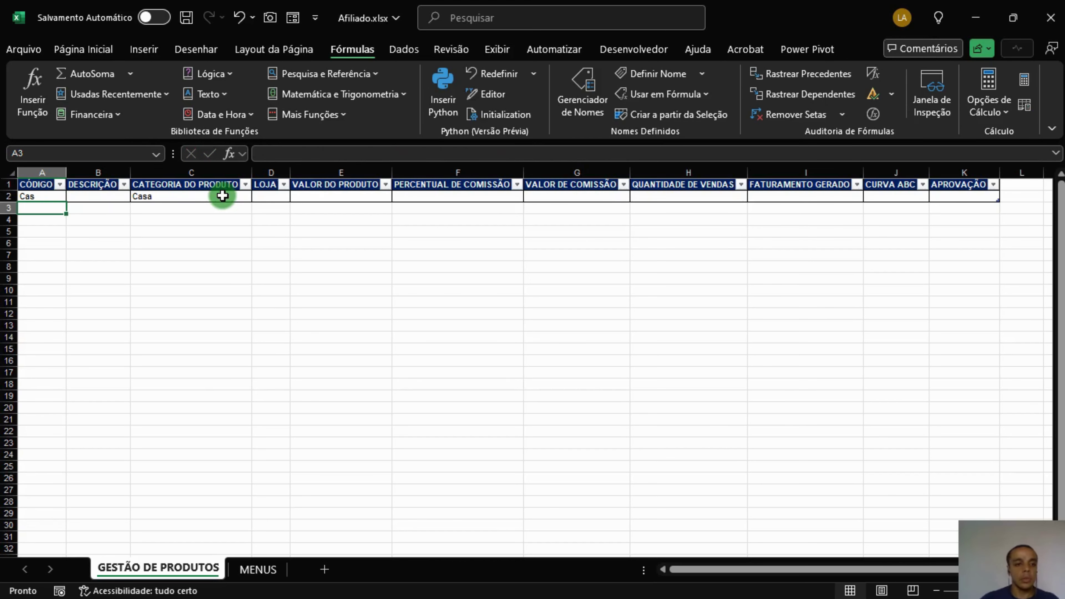
Step: Test the code formula by changing the category in C2 to Eletrônicos and to Ferramentas
left_click(36, 197)
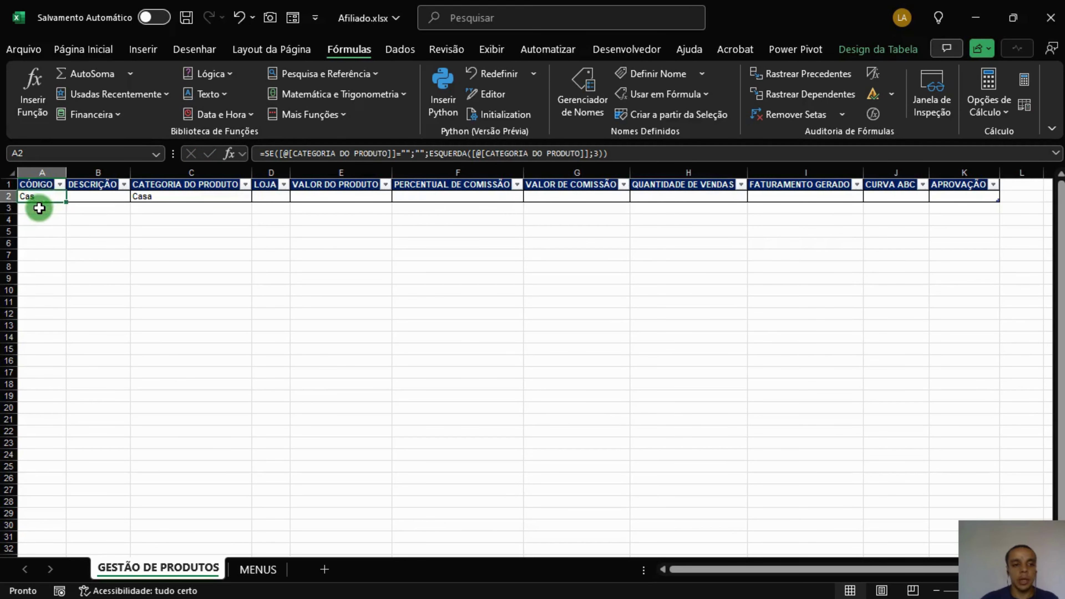
left_click(178, 196)
left_click(258, 197)
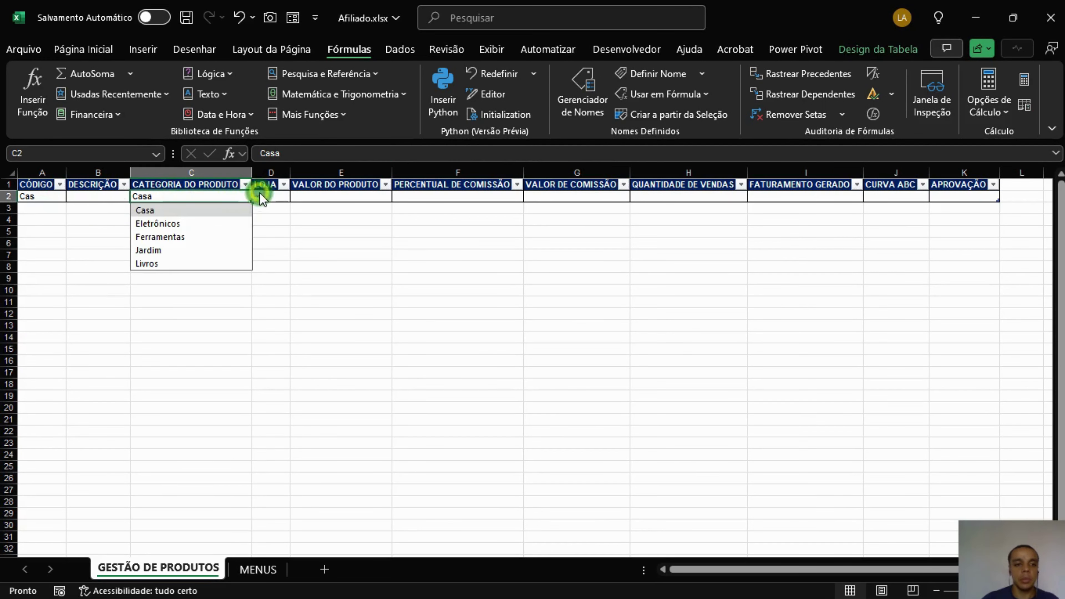
left_click(186, 222)
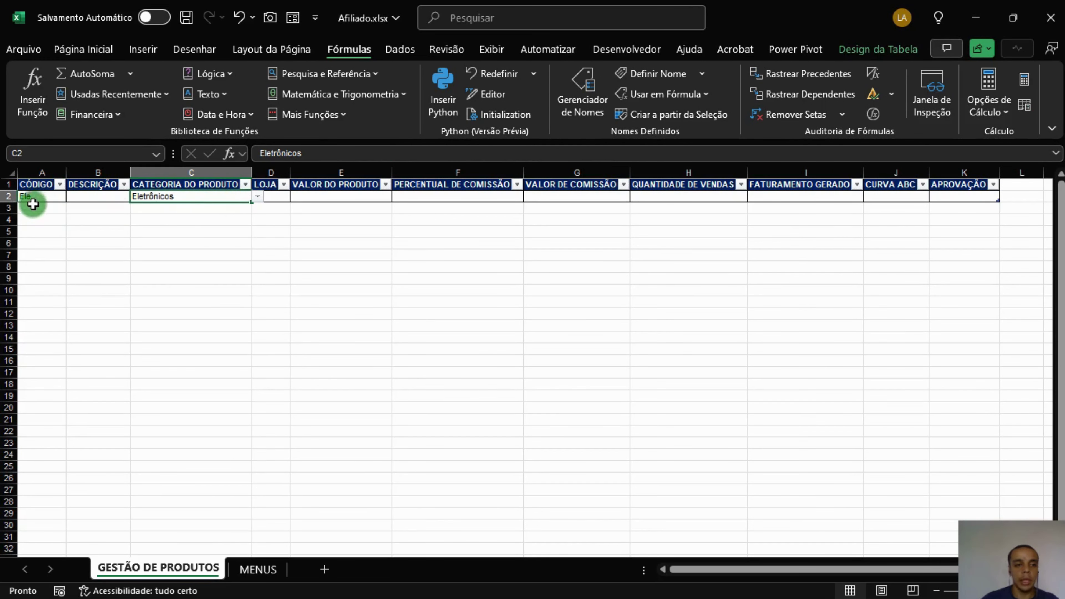
left_click(257, 195)
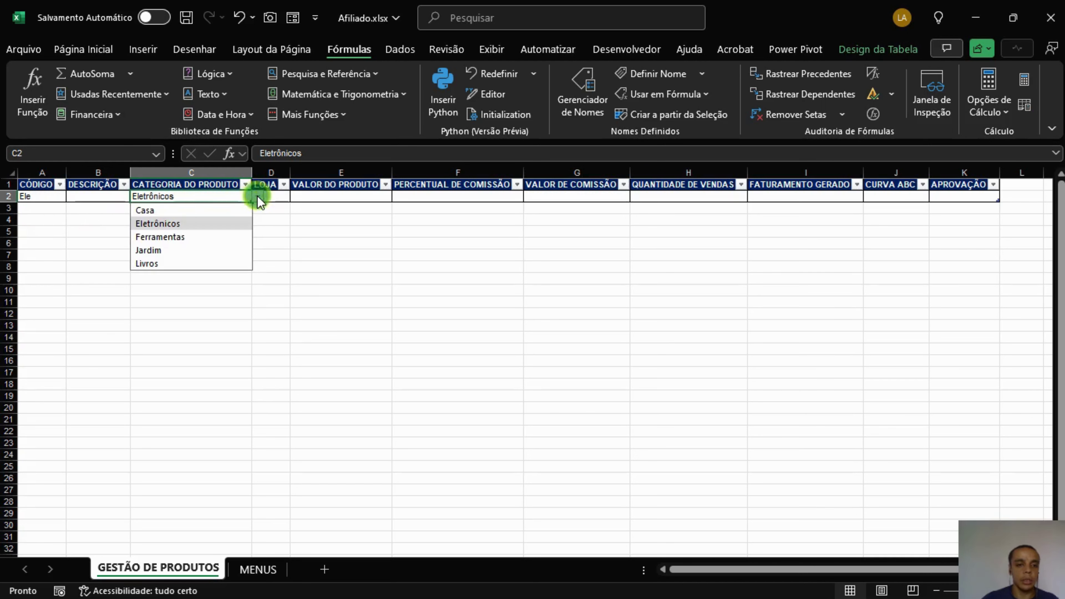
left_click(190, 237)
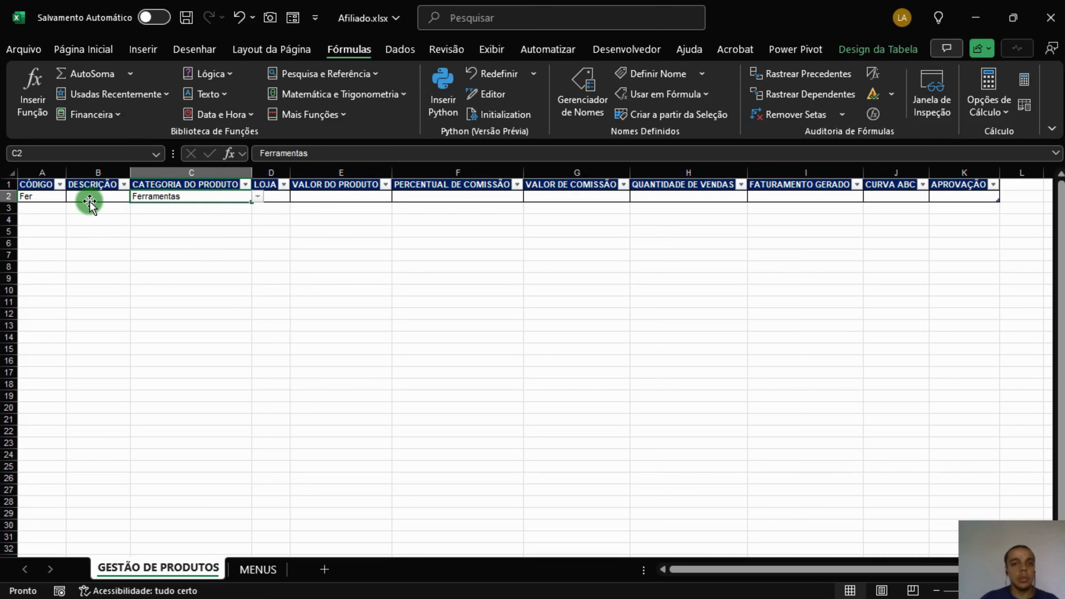
Step: Wrap the ESQUERDA part of the A2 formula in MAIÚSCULA so the code prefix is in capitals
left_click(51, 196)
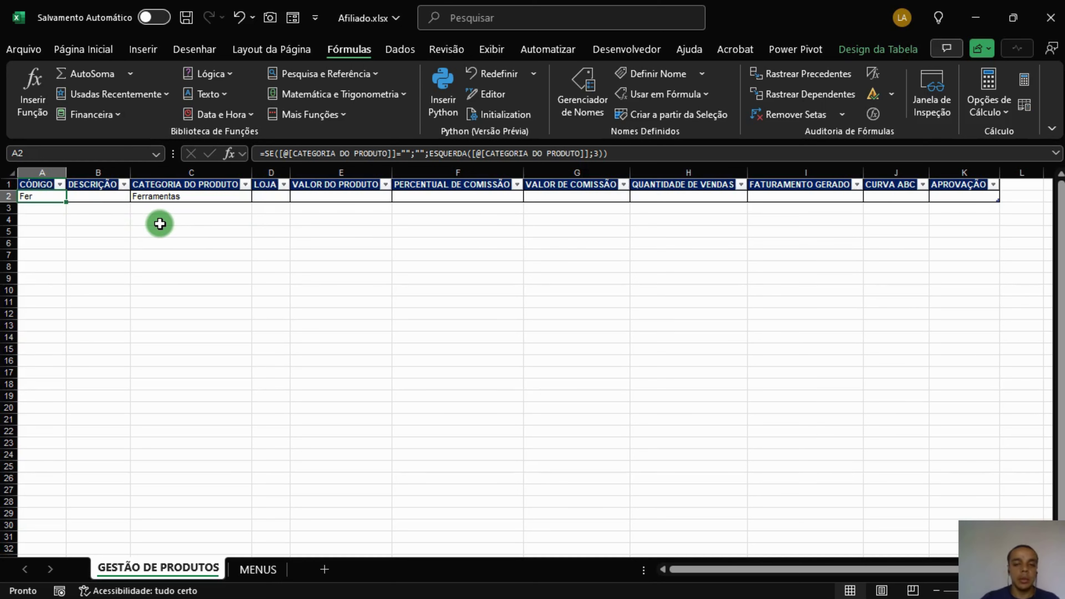
left_click(440, 152)
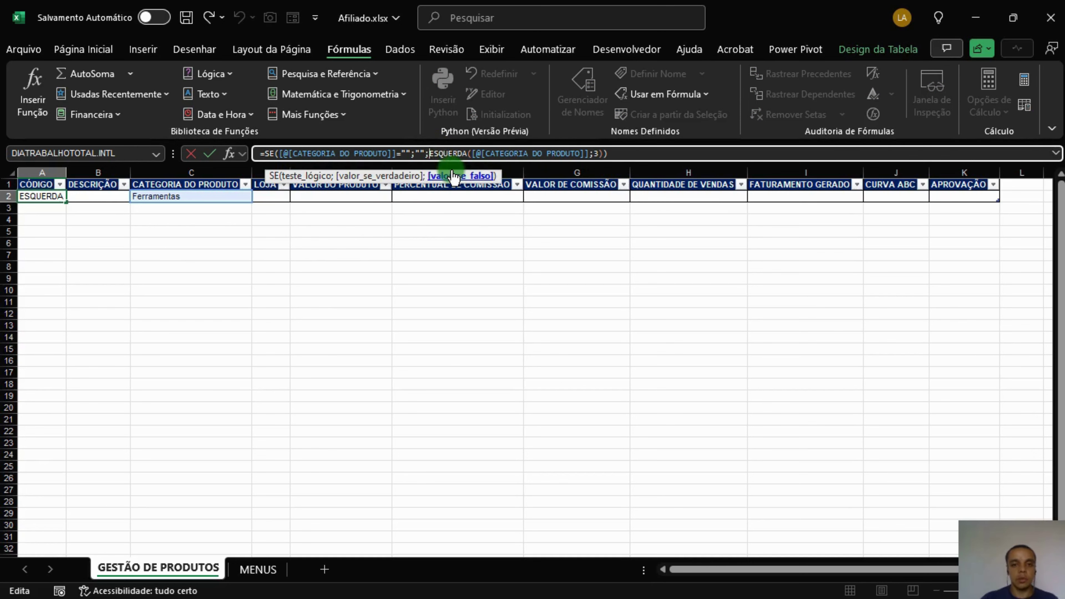
type("mai")
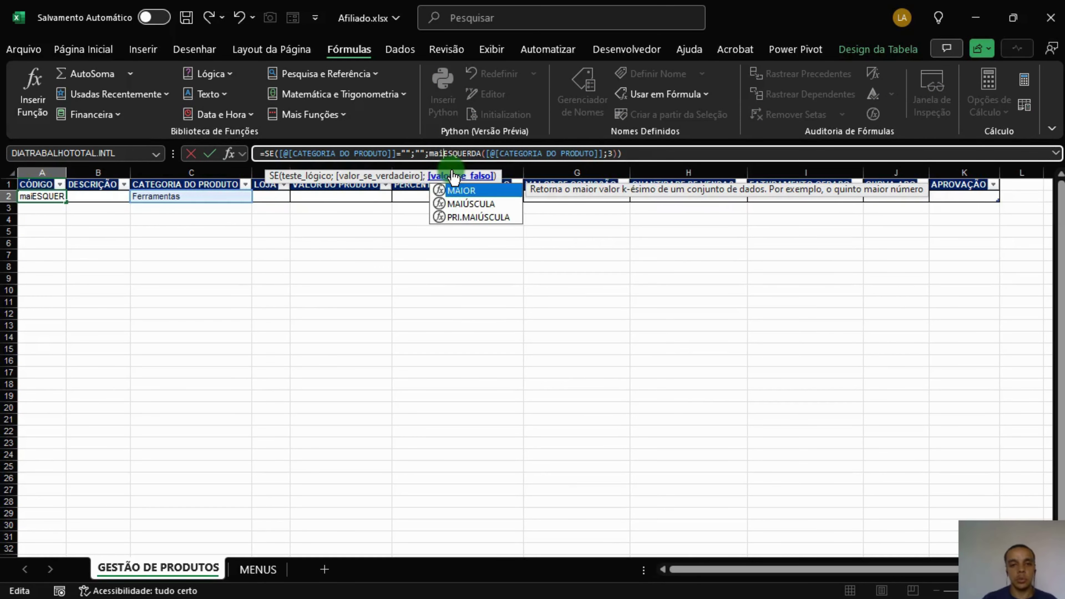
key("Tab")
left_click(669, 154)
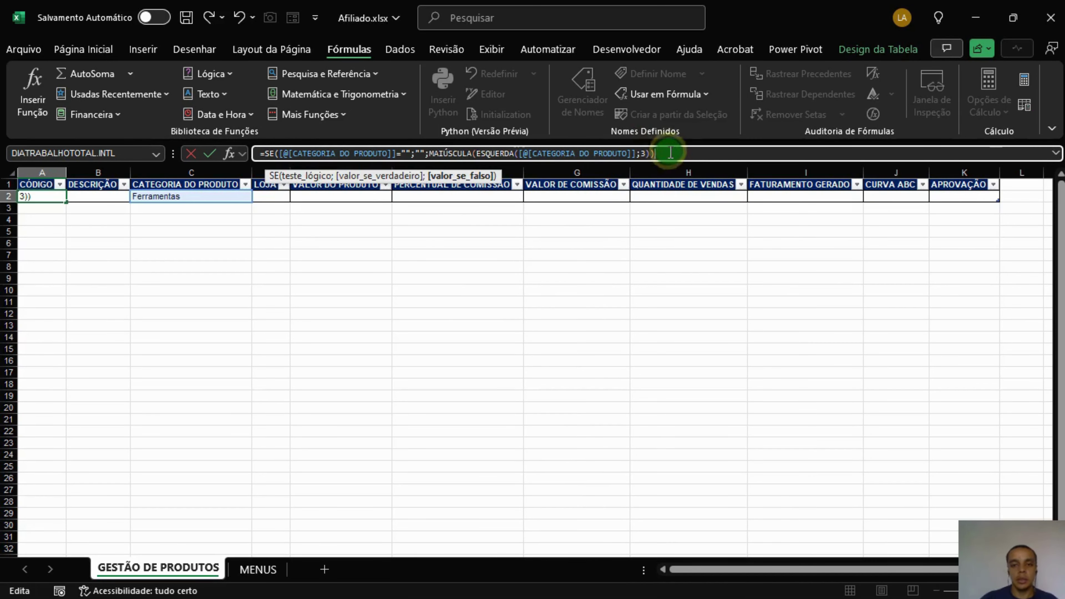
type(")")
key("Return")
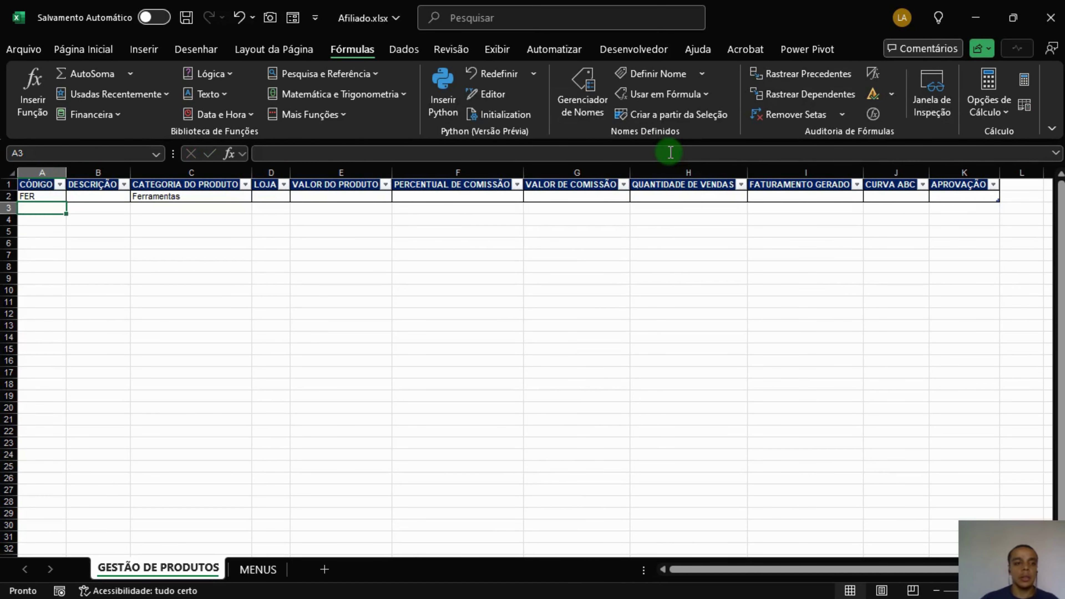
Step: Append &"-" to the end of the A2 formula to add a hyphen after the code prefix
left_click(166, 338)
left_click(47, 197)
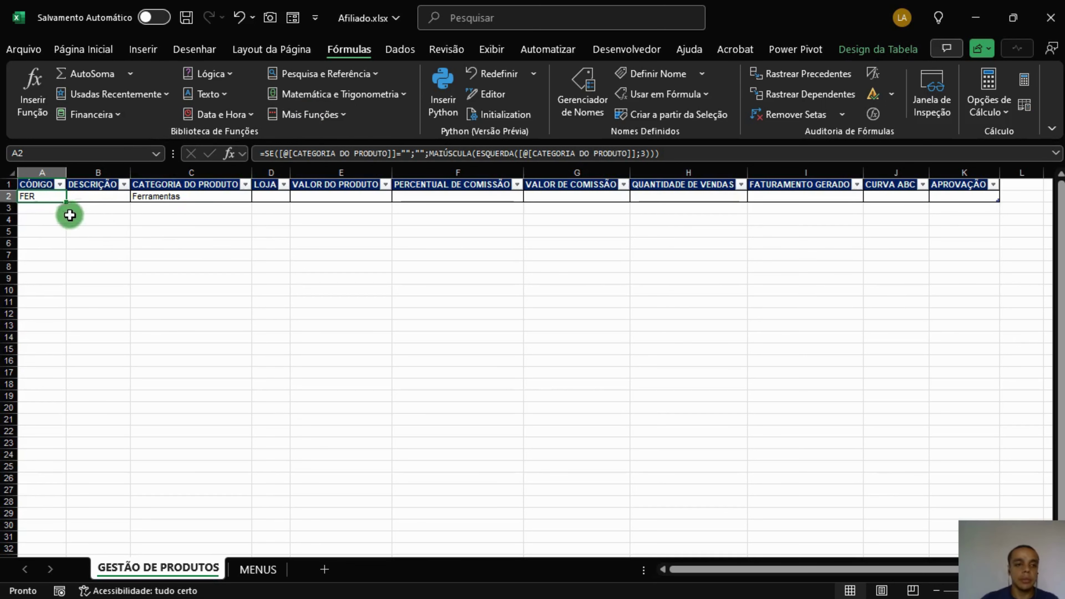
left_click(687, 155)
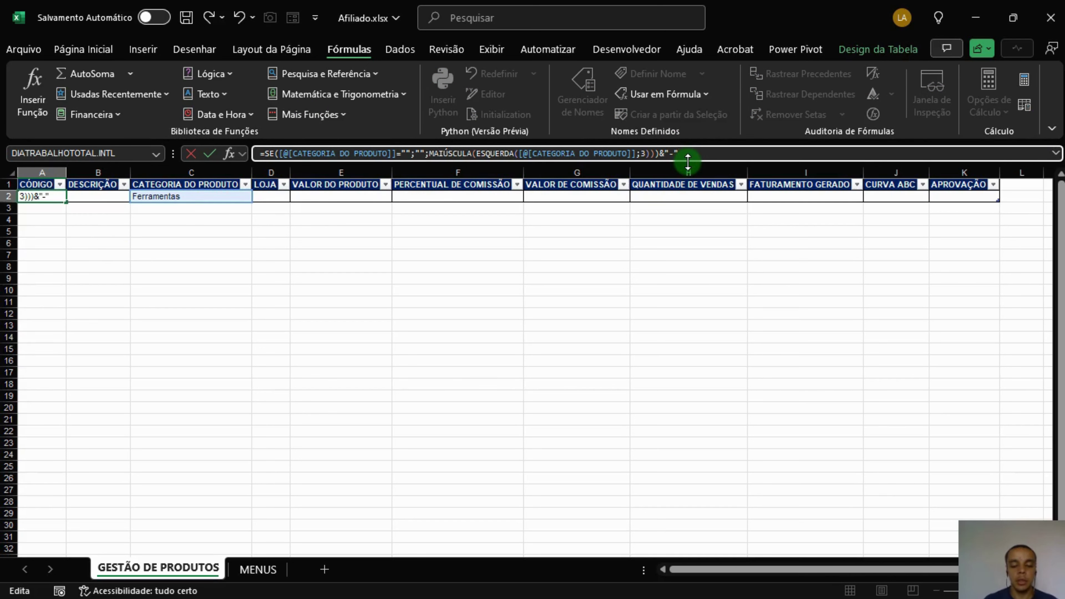
key("Return")
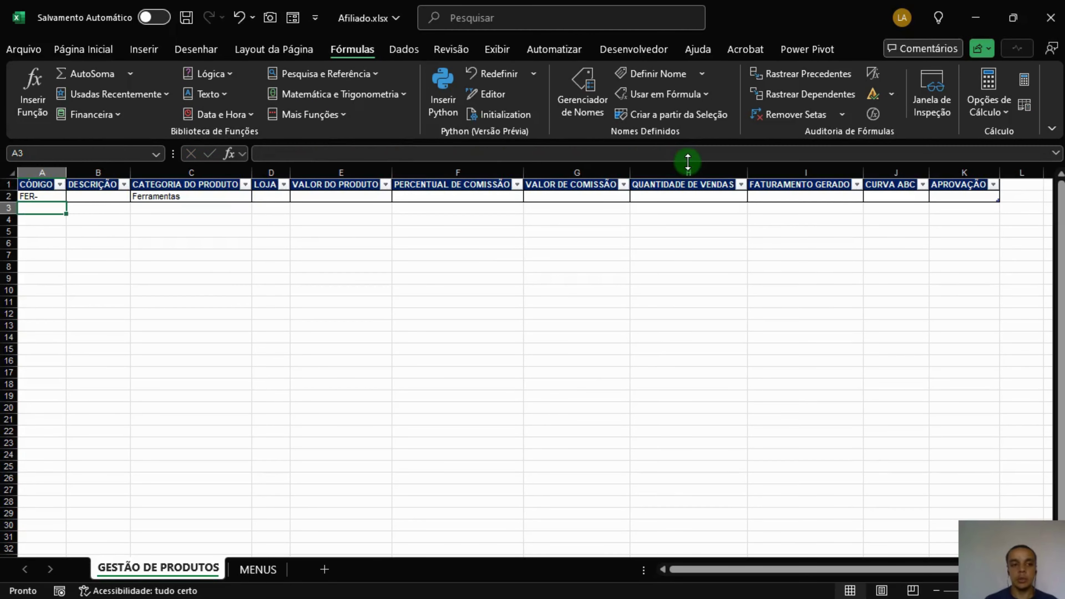
key("Up")
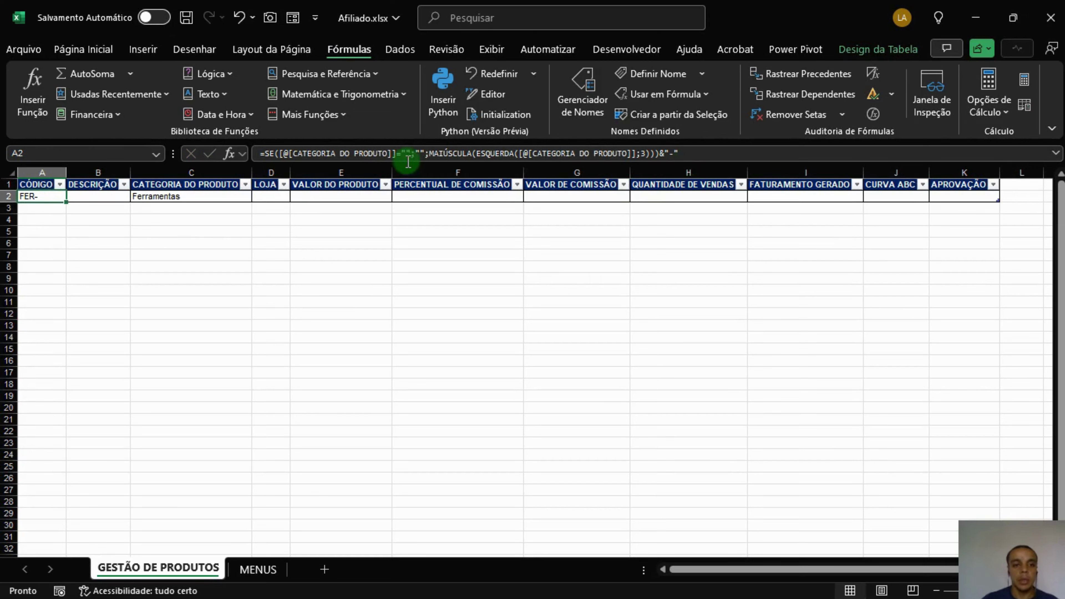
Step: Move the SE function's closing parenthesis in A2 to after &"-" so the hyphen belongs to the value-if-false
left_click(730, 153)
left_click(668, 153)
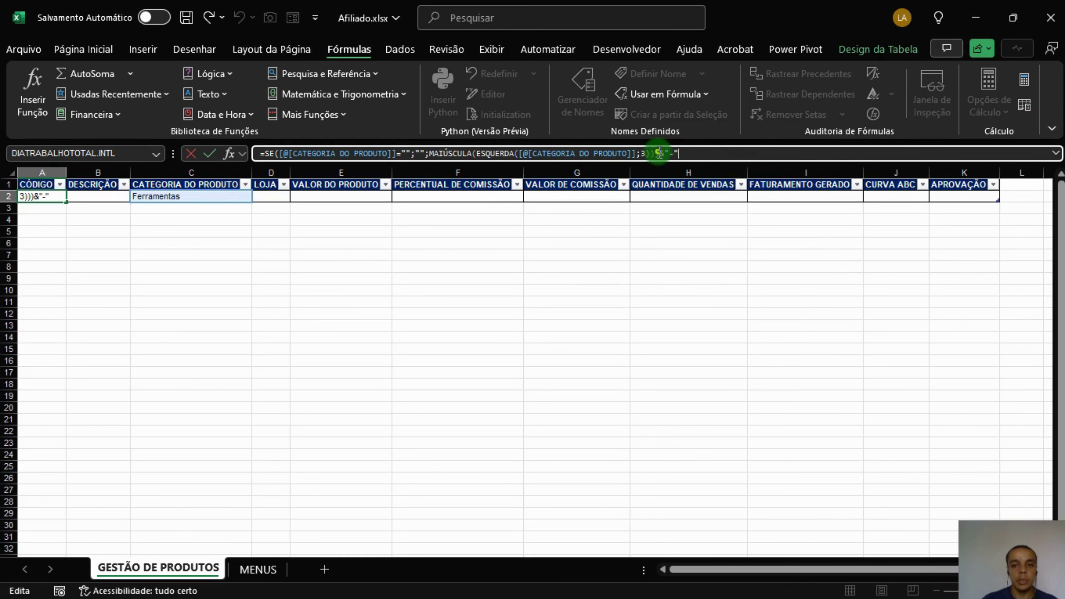
left_click(659, 153)
key("BackSpace")
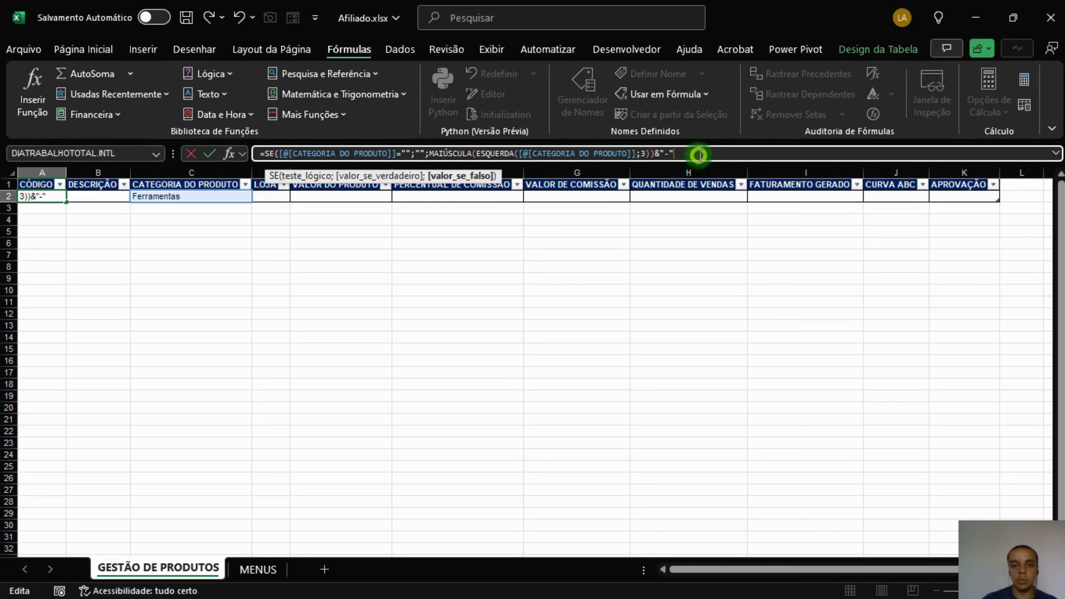
left_click(696, 154)
key("Return")
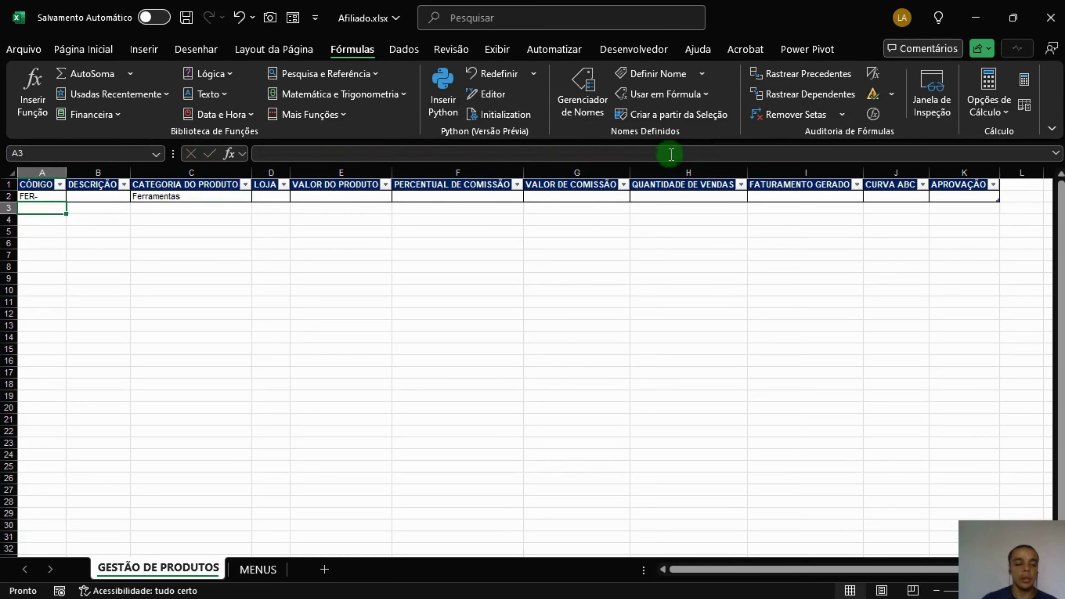
Step: Change the product category in C2 to Eletrônicos to check the resulting code
left_click(157, 195)
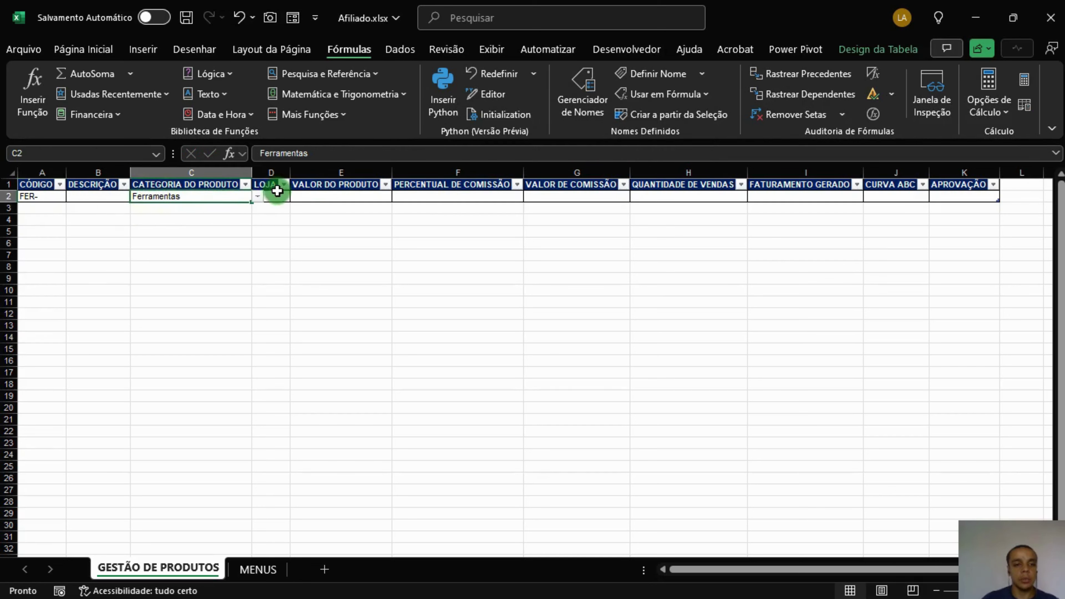
left_click(257, 196)
left_click(201, 224)
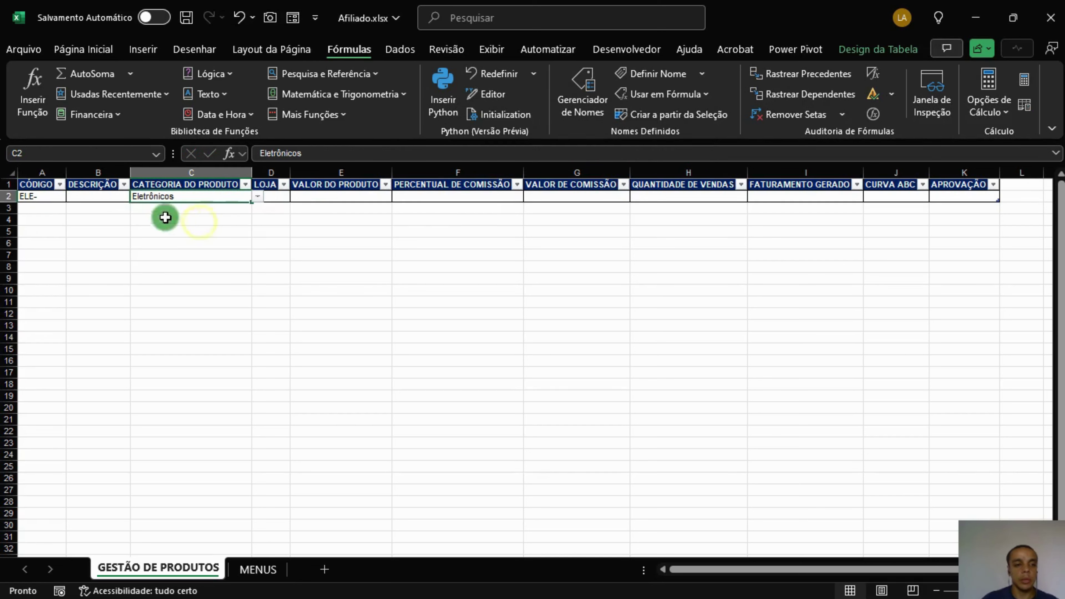
Step: Append & and an empty CONT.SE() function after "-" in the A2 formula, inside the SE function's value-if-false
left_click(46, 198)
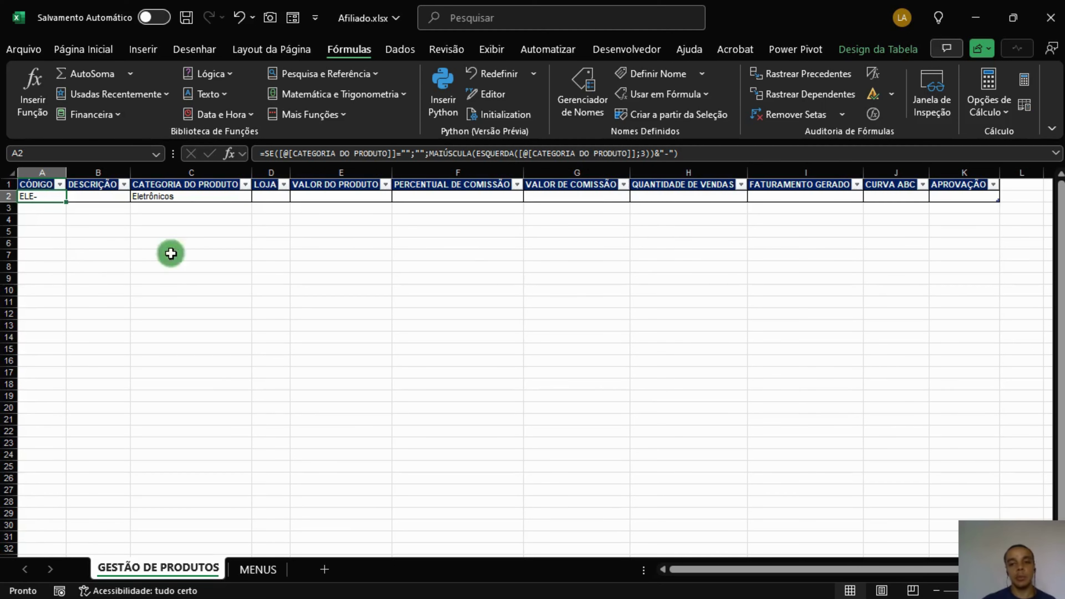
left_click(674, 151)
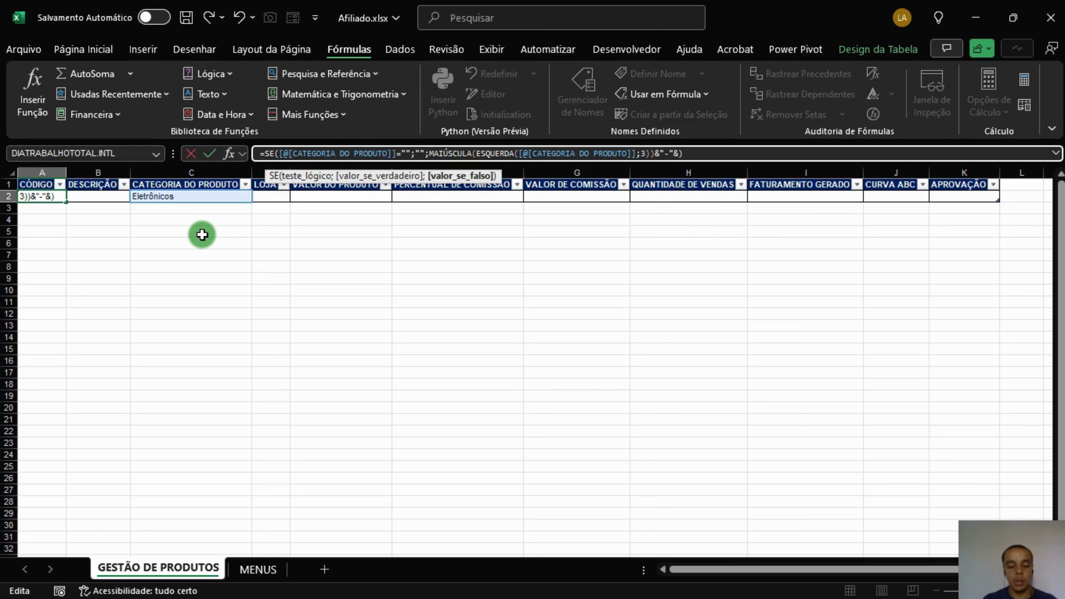
type("tex")
key("BackSpace")
key("BackSpace")
key("BackSpace")
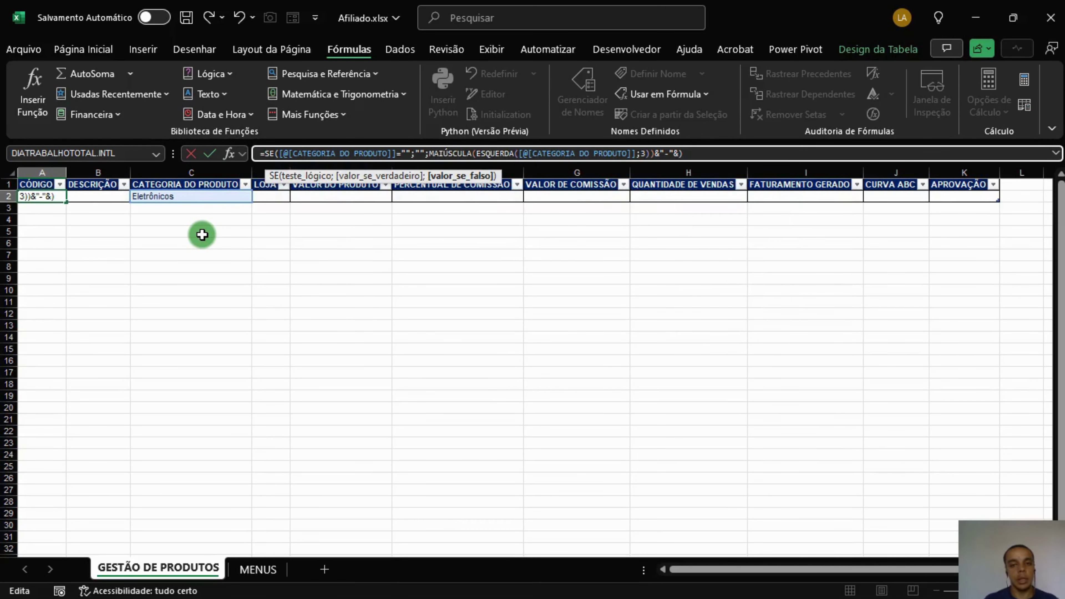
type("cont.se(")
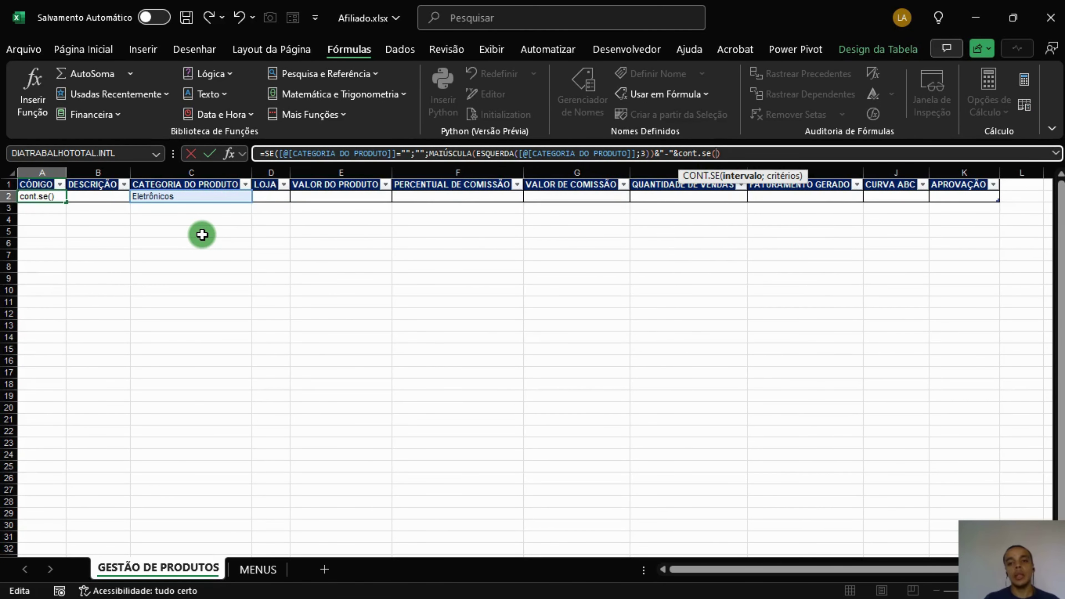
type(")")
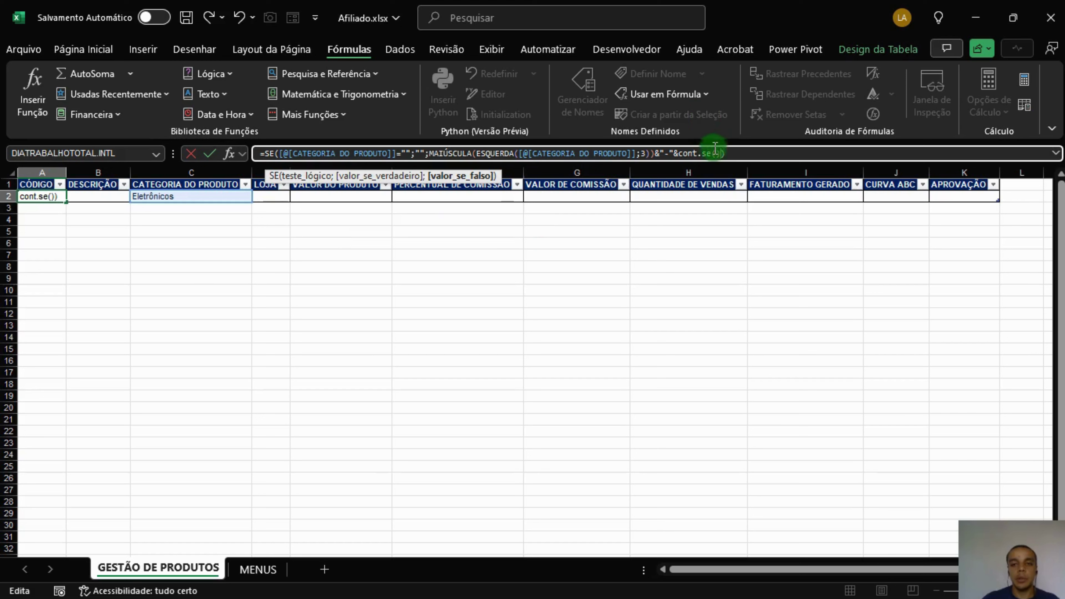
Step: Give CONT.SE in the A2 formula the range $C$1:c1, with the start cell locked, and the criterion c2
left_click(714, 154)
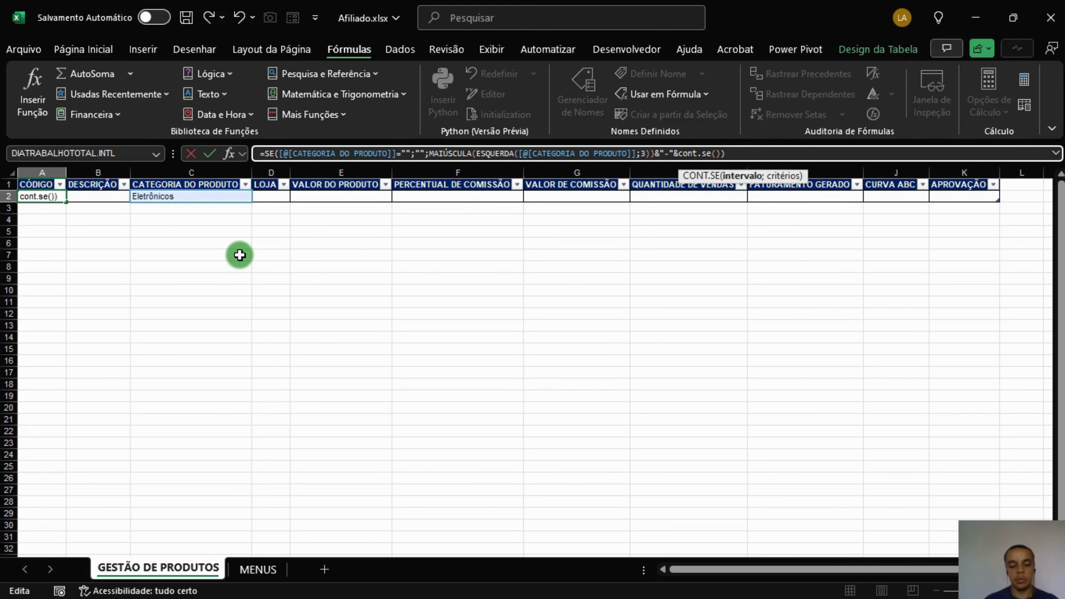
type("c1")
key("F4")
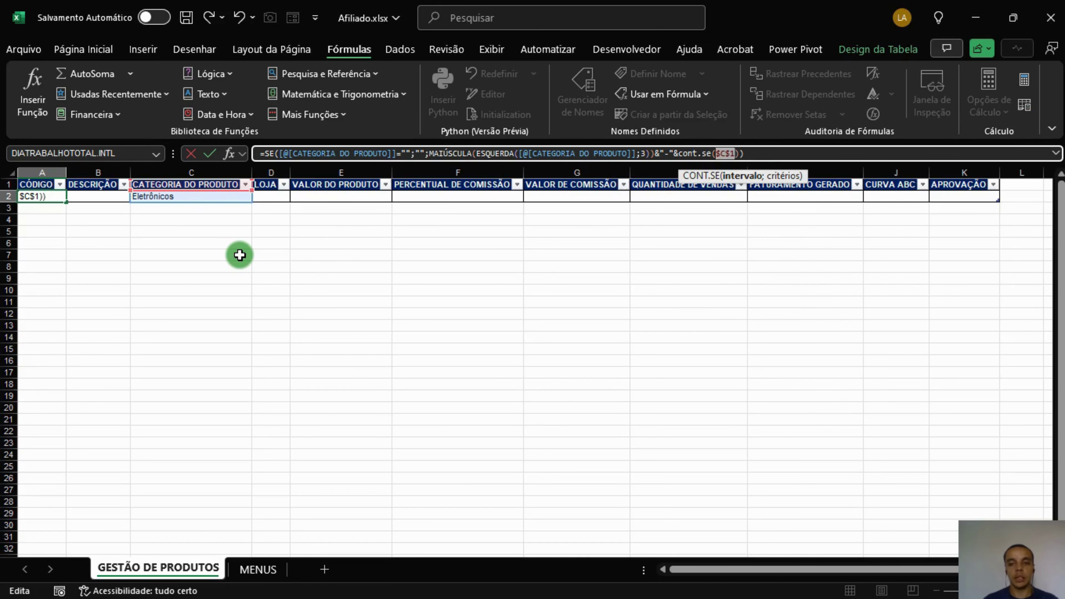
key("Right")
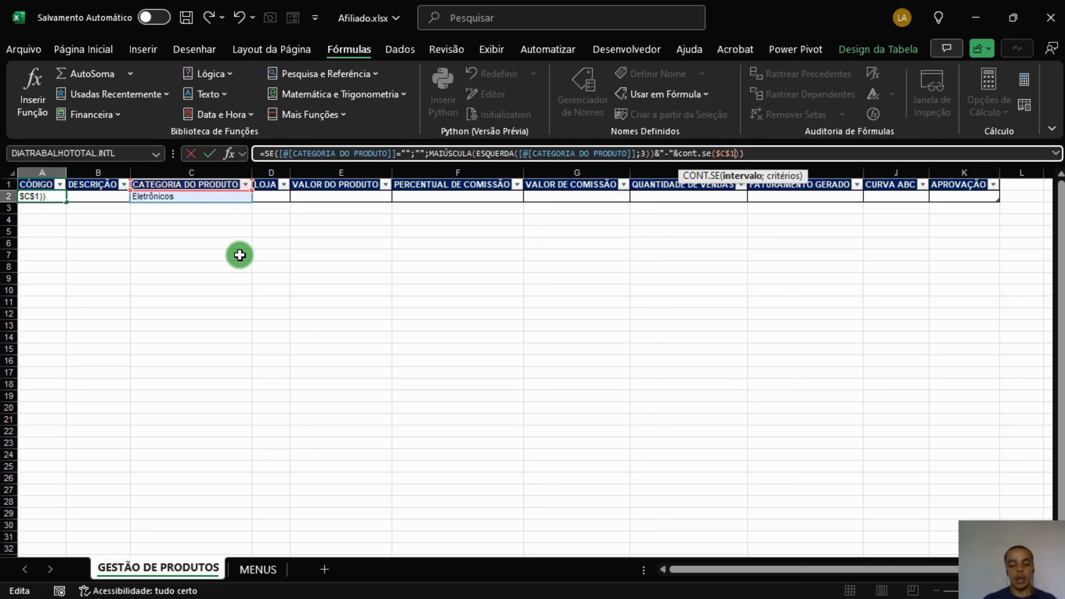
type(":c1")
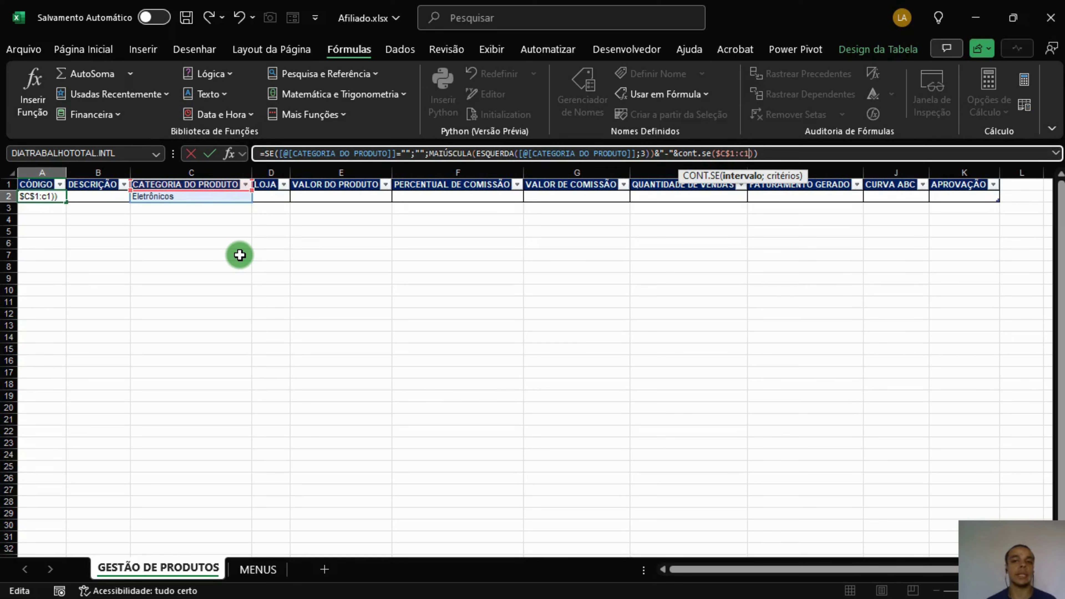
type(";")
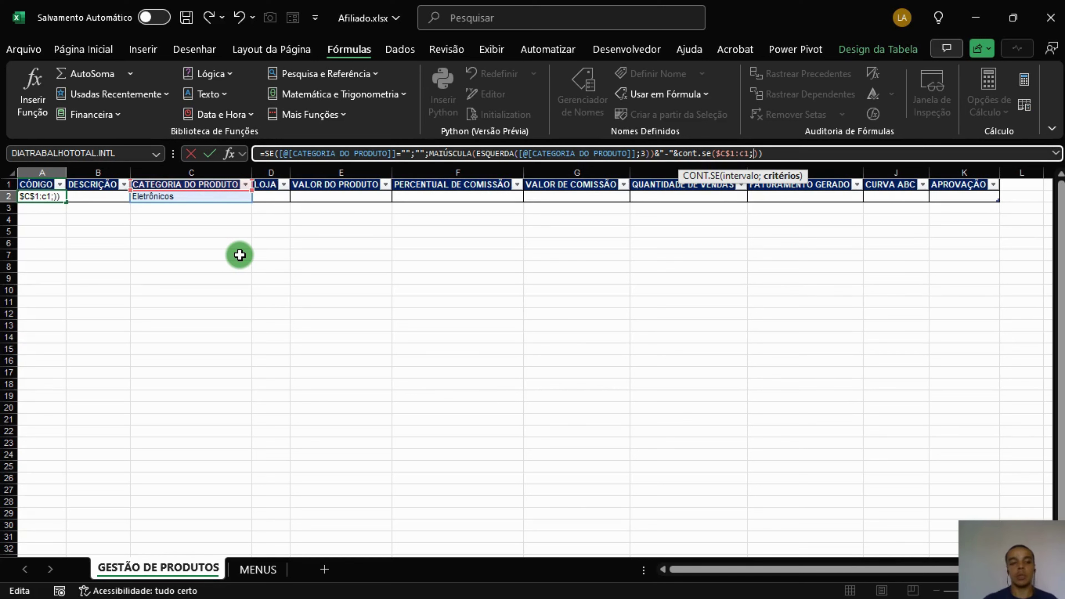
type("c2")
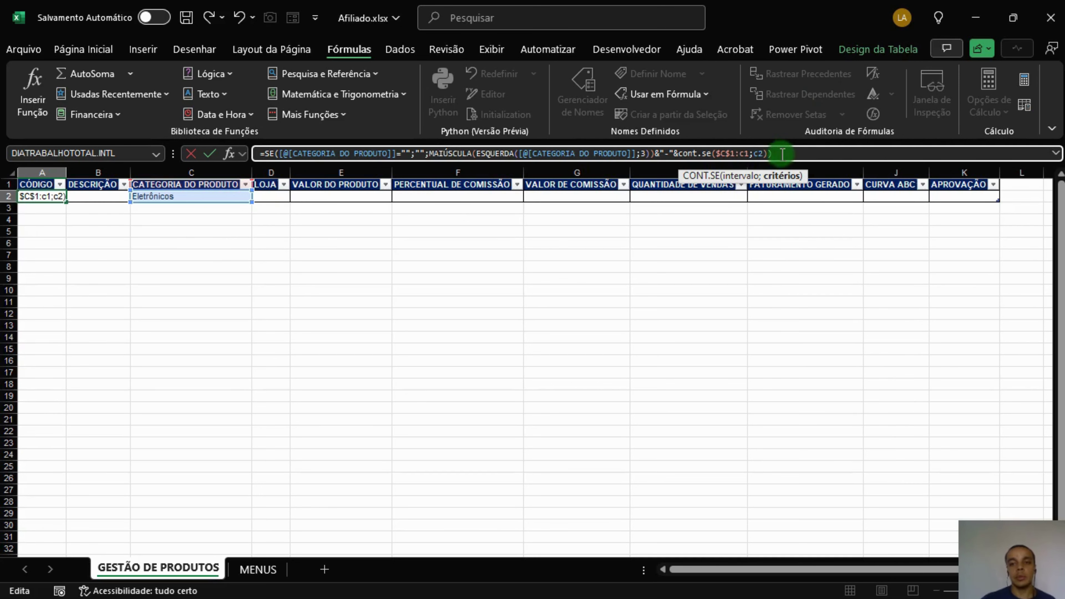
left_click(768, 153)
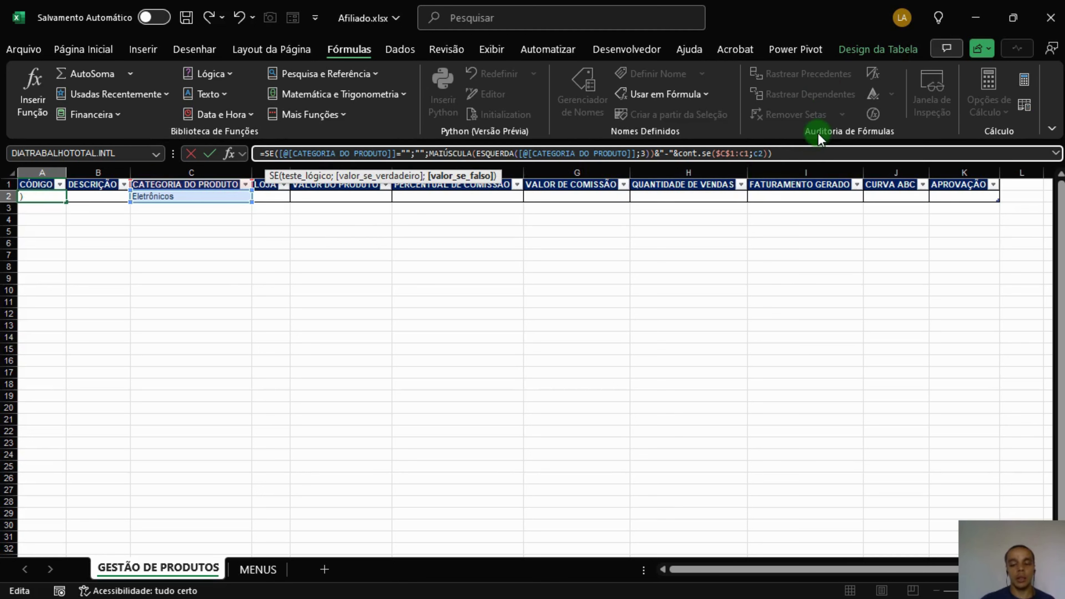
key("Return")
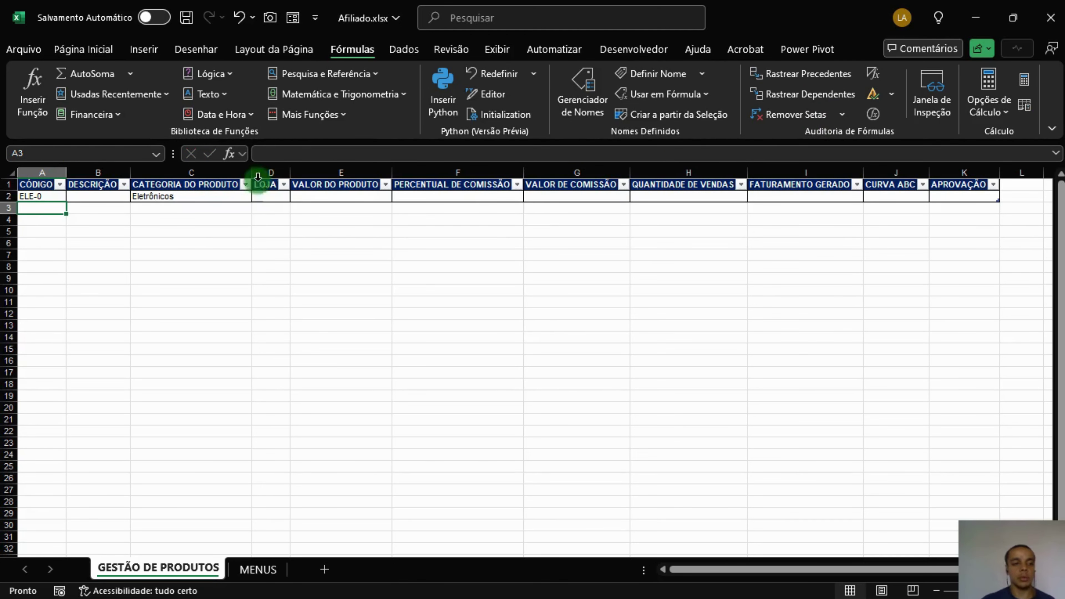
Step: Add +1 after the CONT.SE function in the A2 formula so the code numbering starts at 1
left_click(51, 198)
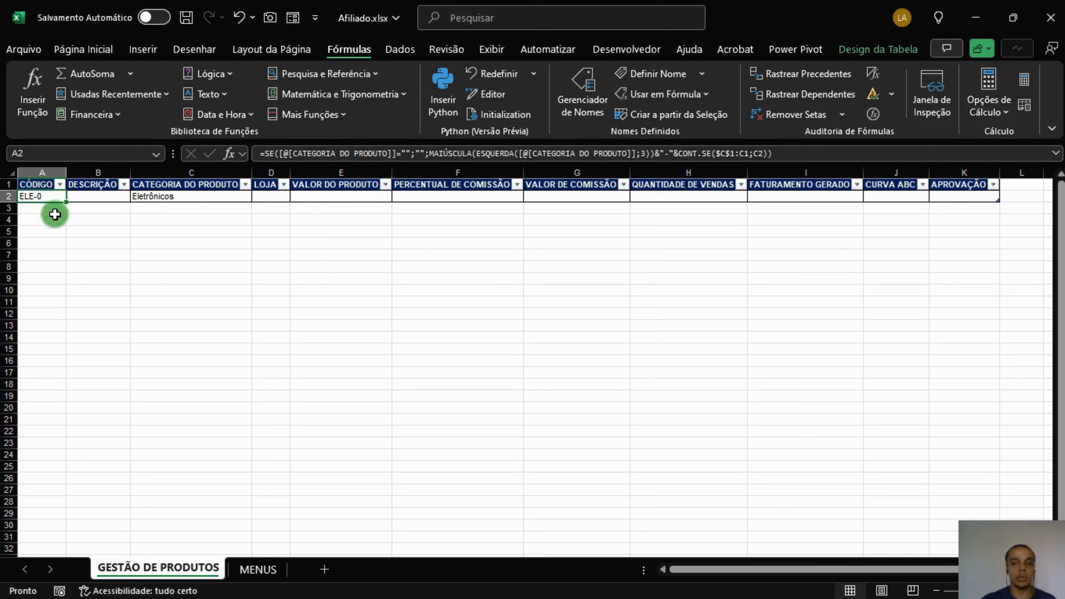
left_click(180, 195)
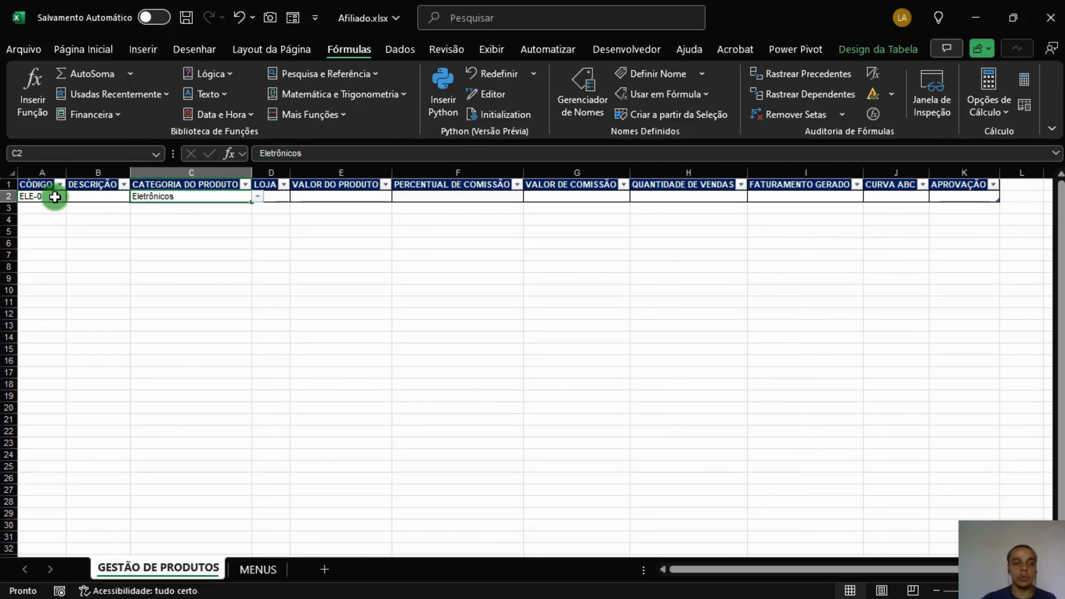
left_click(51, 196)
left_click(204, 195)
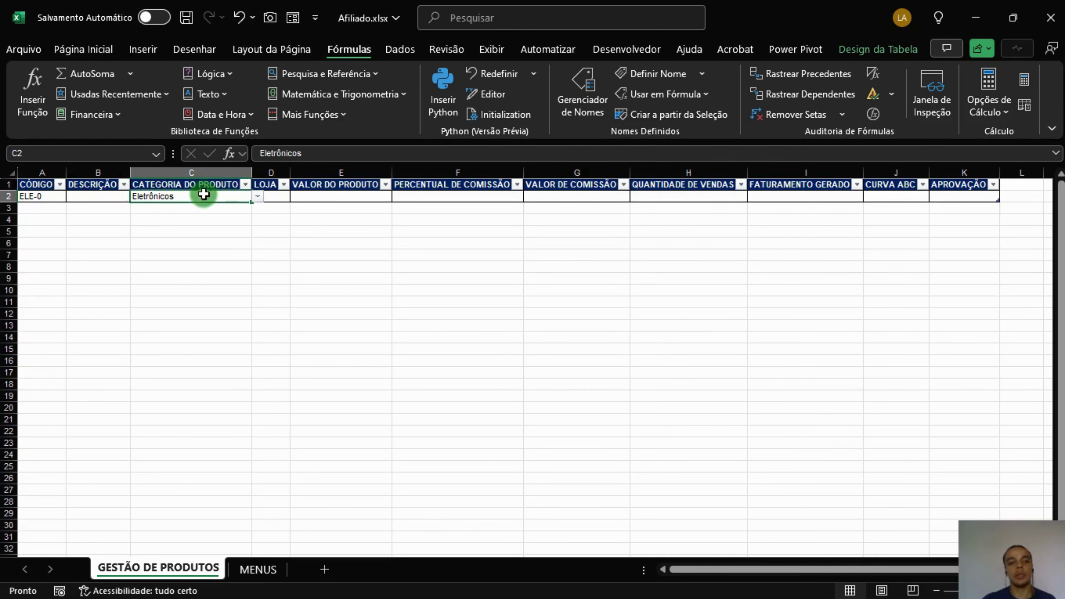
left_click(54, 196)
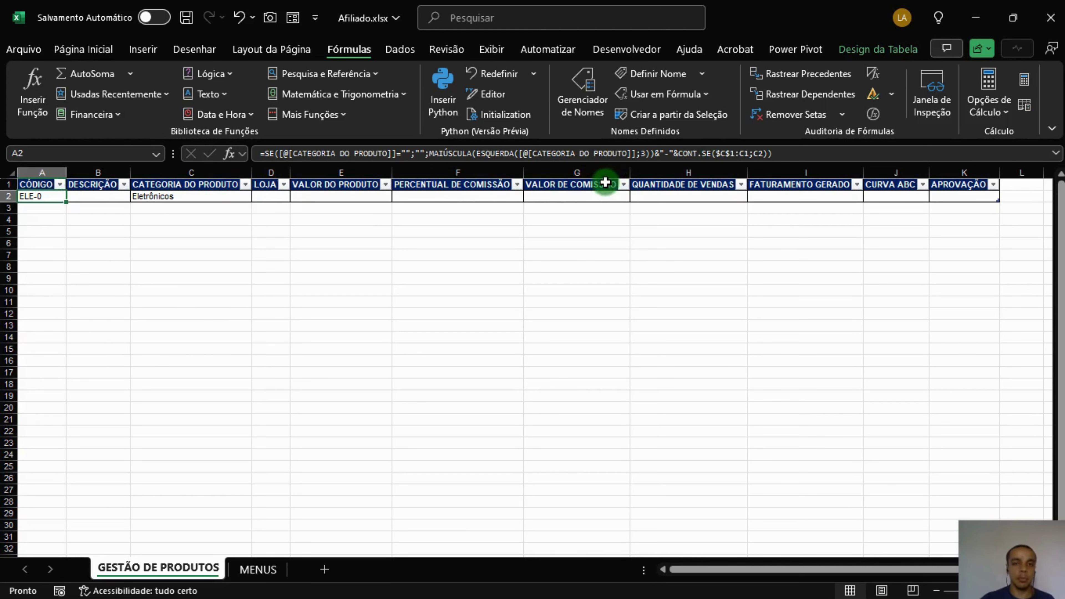
left_click(771, 156)
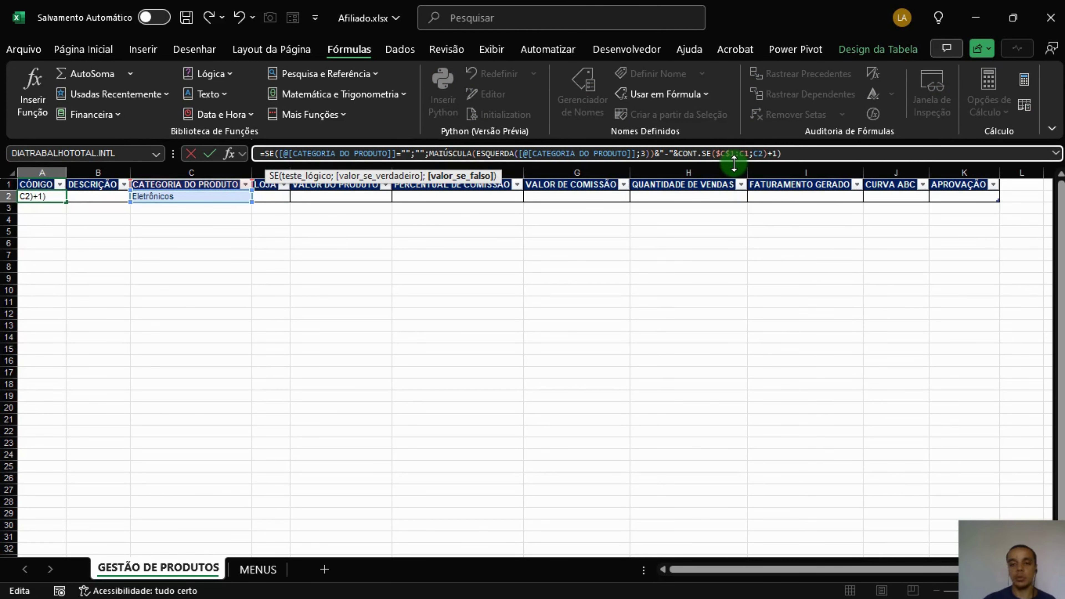
key("Return")
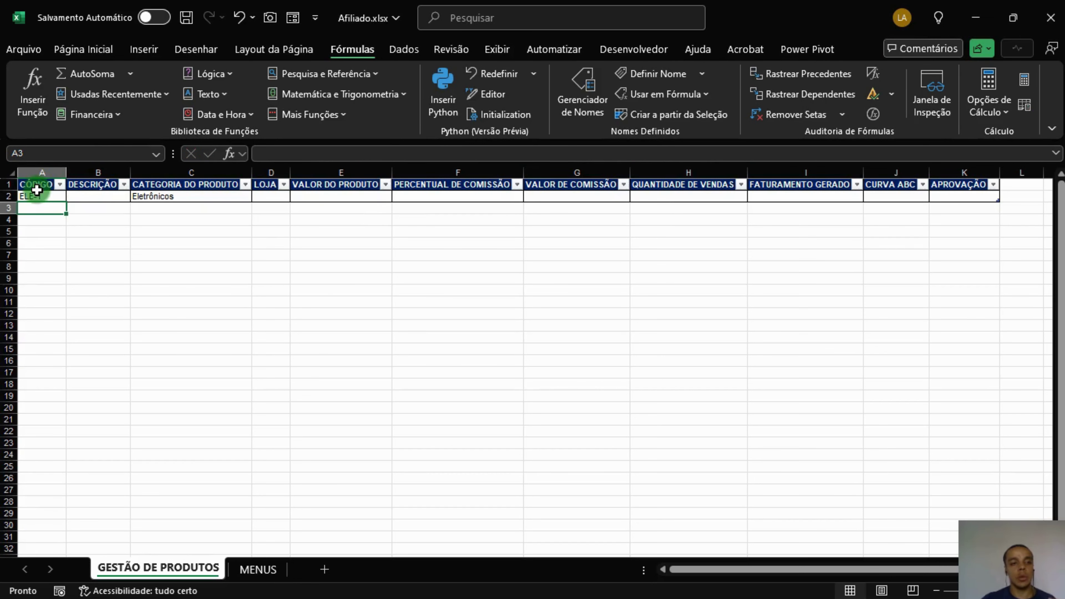
Step: Fill the Eletrônicos category down into C3 to add a second product row and check its code in A3
left_click(37, 193)
left_click(235, 209)
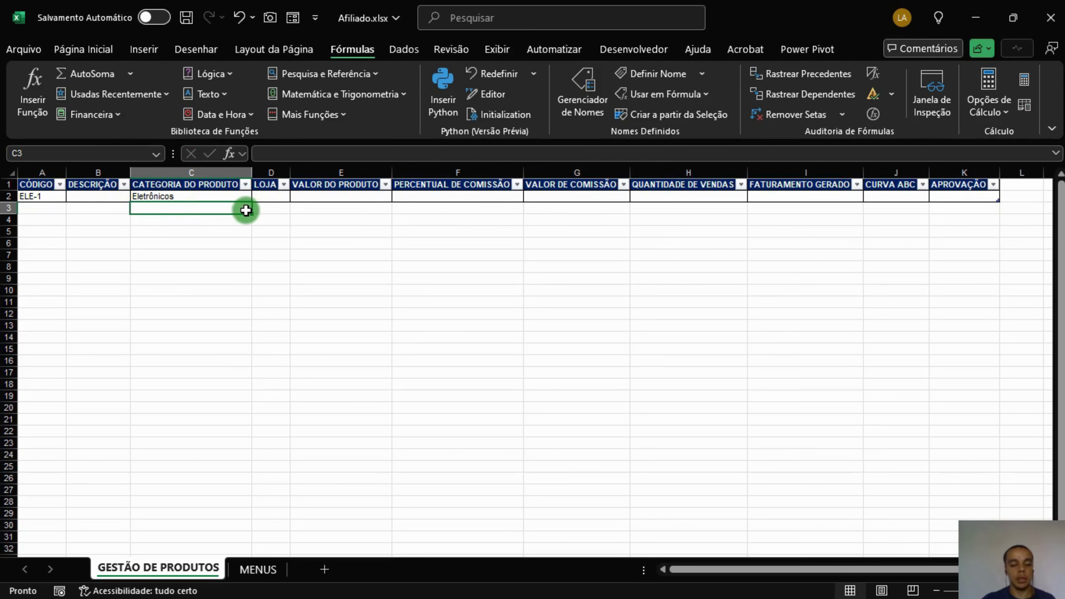
key("ctrl+d")
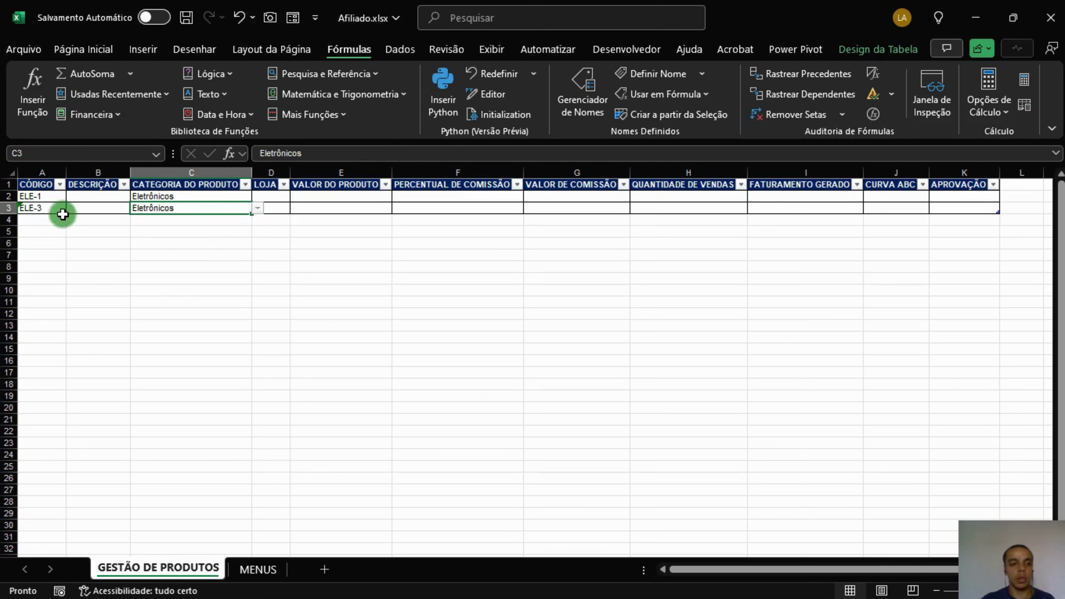
left_click(52, 208)
left_click(173, 210)
left_click(39, 207)
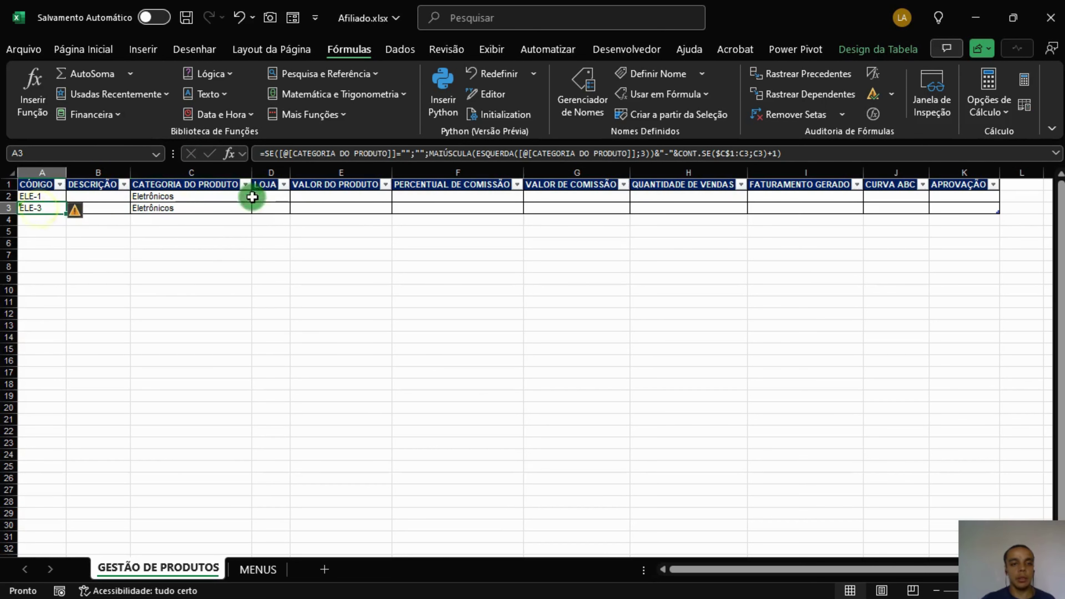
Step: Inspect the CONT.SE ranges in the A3 and A2 code formulas against the category cells they count
left_click(844, 154)
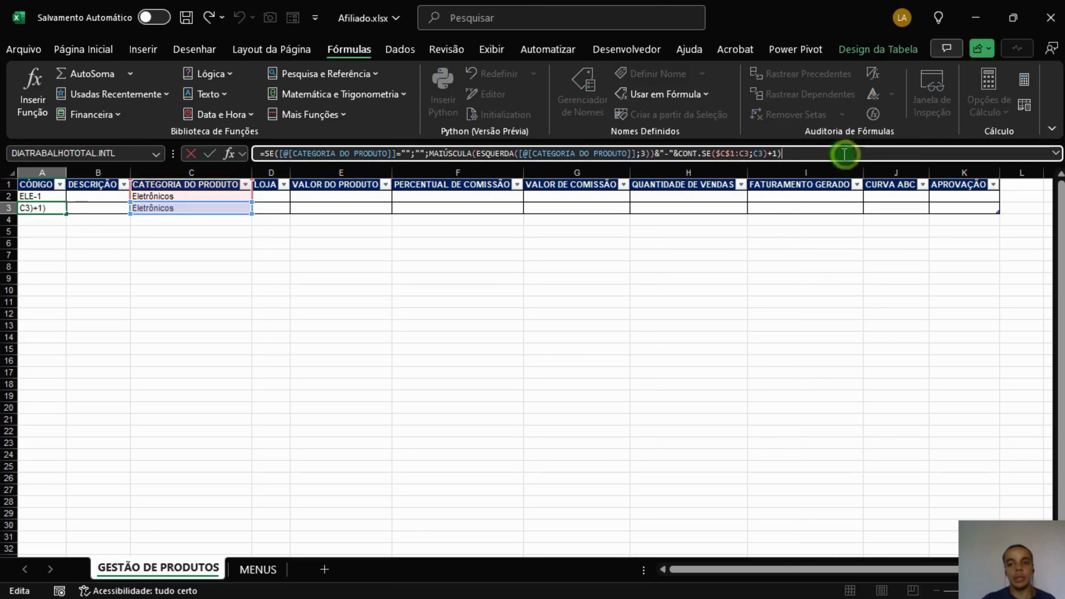
left_click(190, 266)
left_click(42, 196)
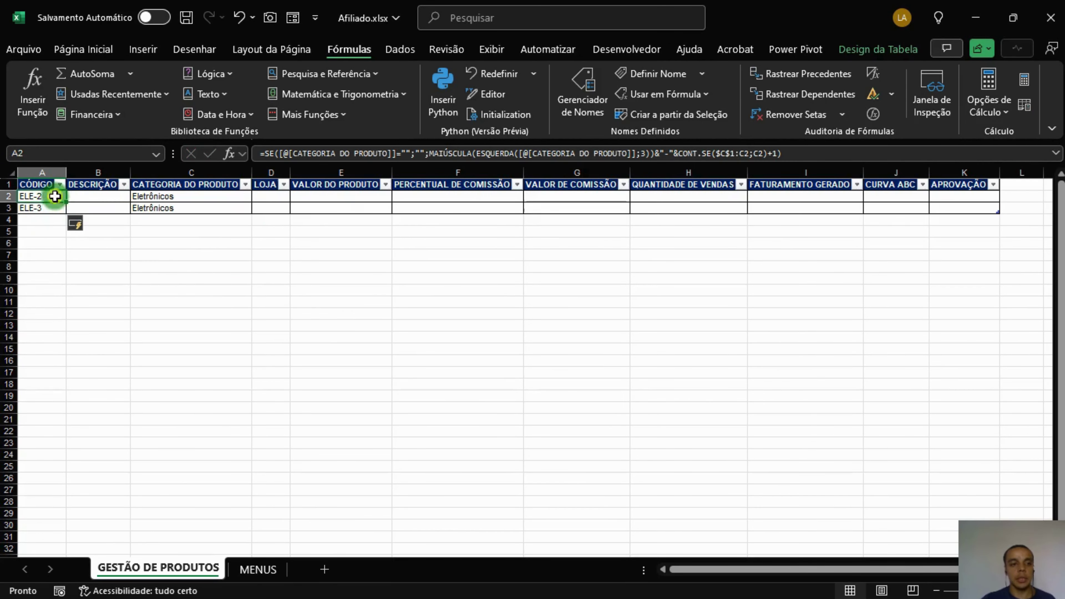
left_click(792, 153)
key("Return")
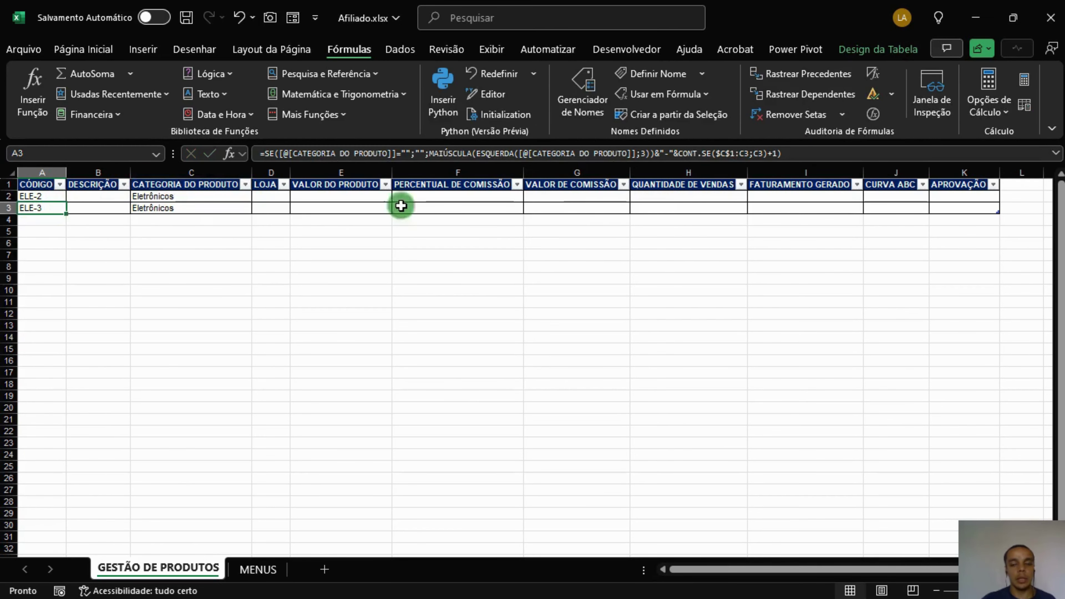
left_click(218, 209)
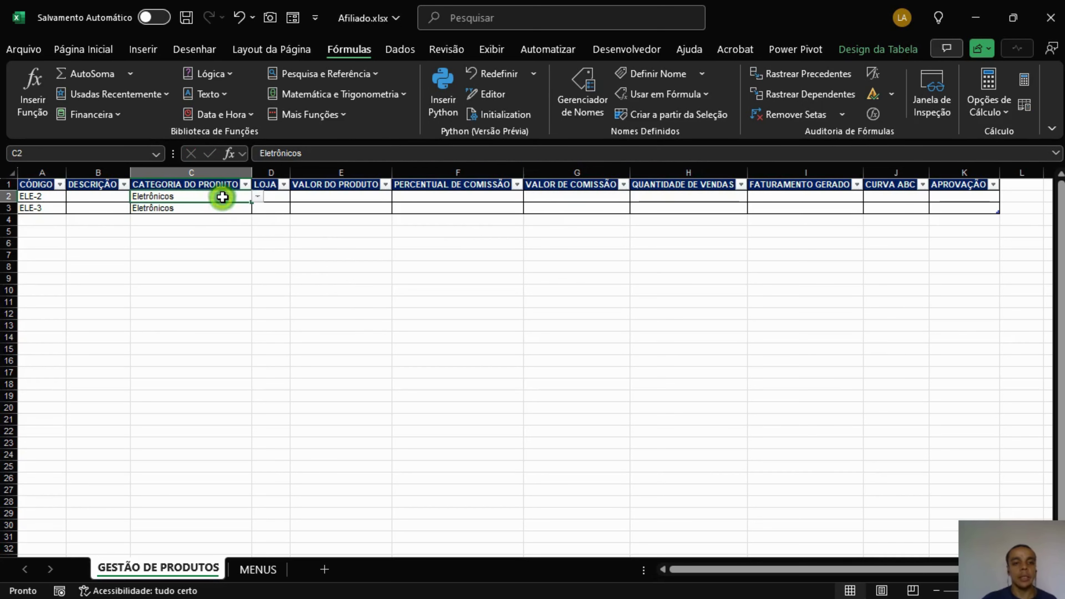
left_click(34, 198)
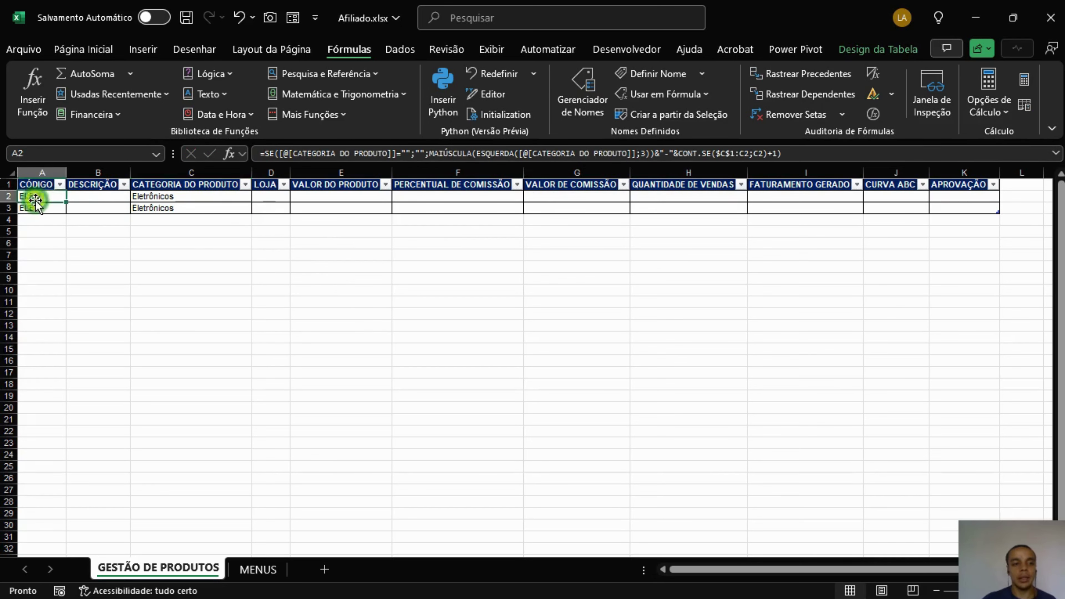
Step: Change the end of the CONT.SE range in the A2 formula to C1 so the row's own category is not counted
left_click(833, 154)
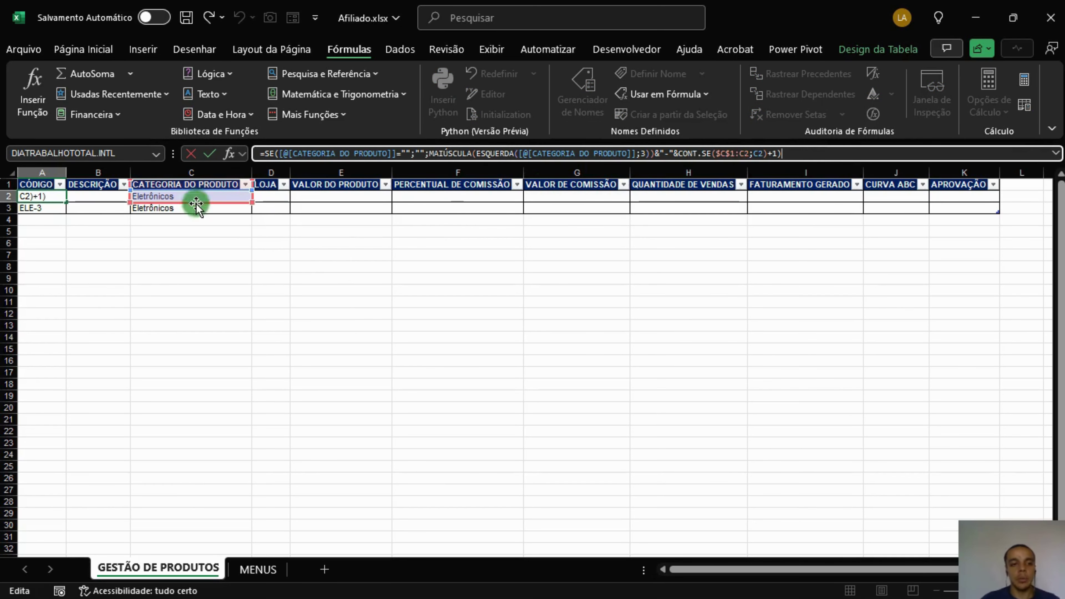
left_click(748, 154)
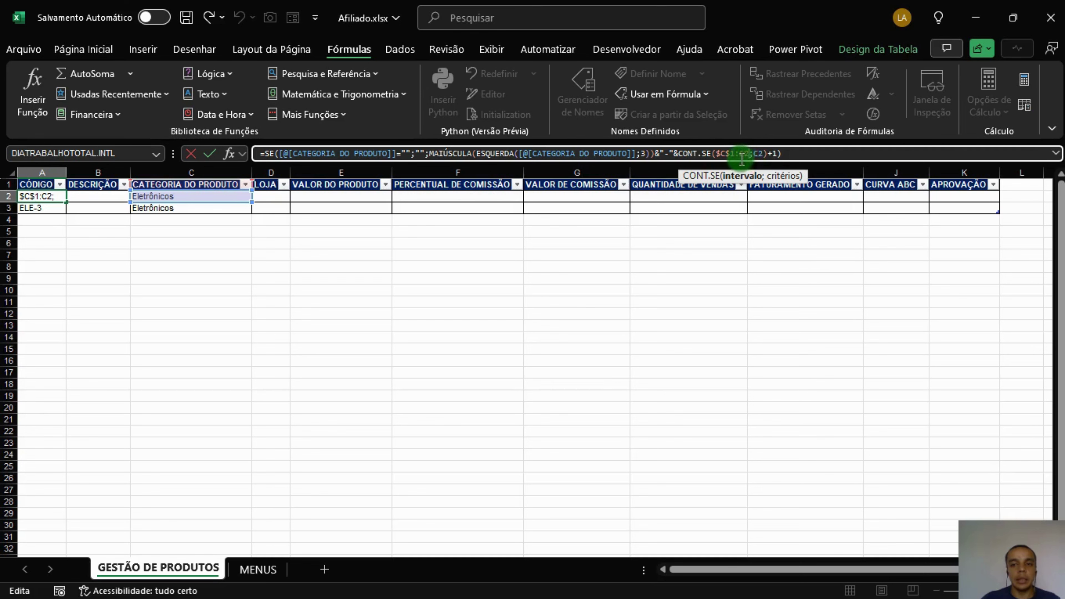
key("BackSpace")
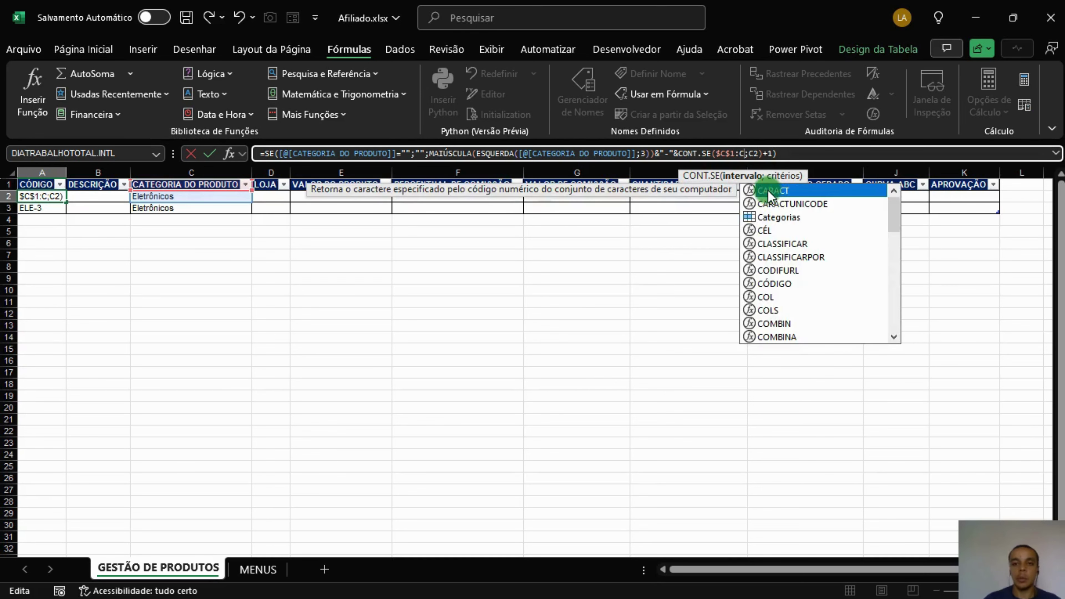
type("1")
key("Return")
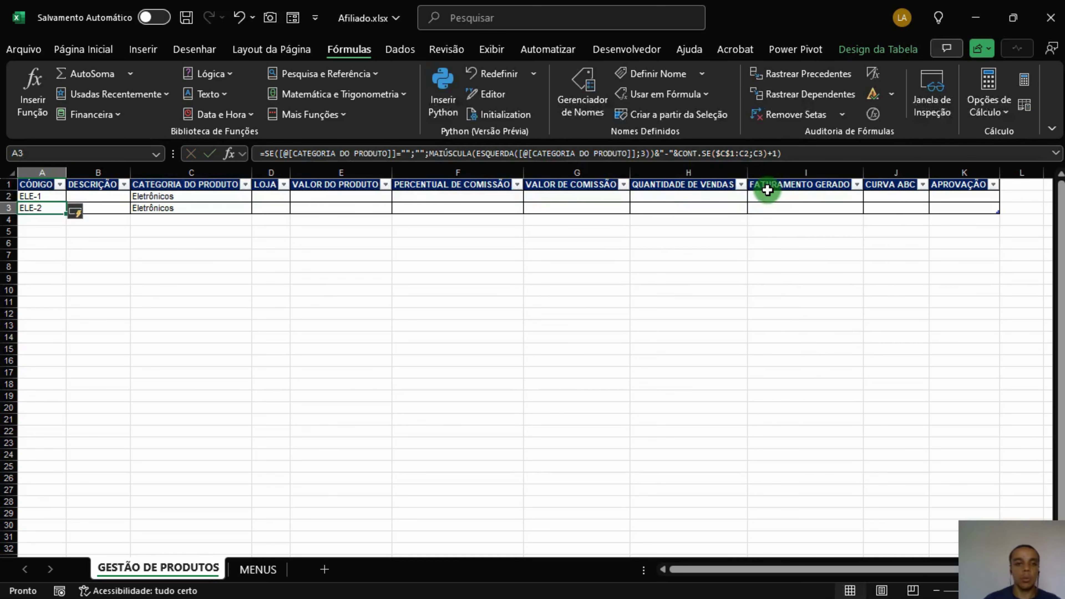
Step: Fill the Eletrônicos category down into C4 to add a third product row and check its code in A4
left_click(201, 220)
key("ctrl+d")
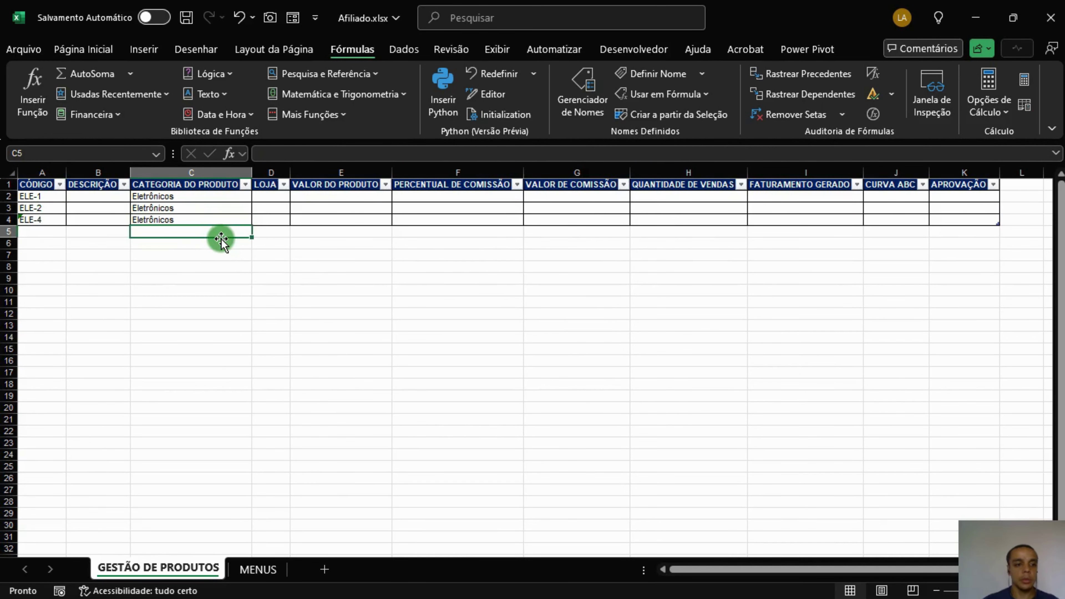
left_click(97, 217)
left_click(36, 225)
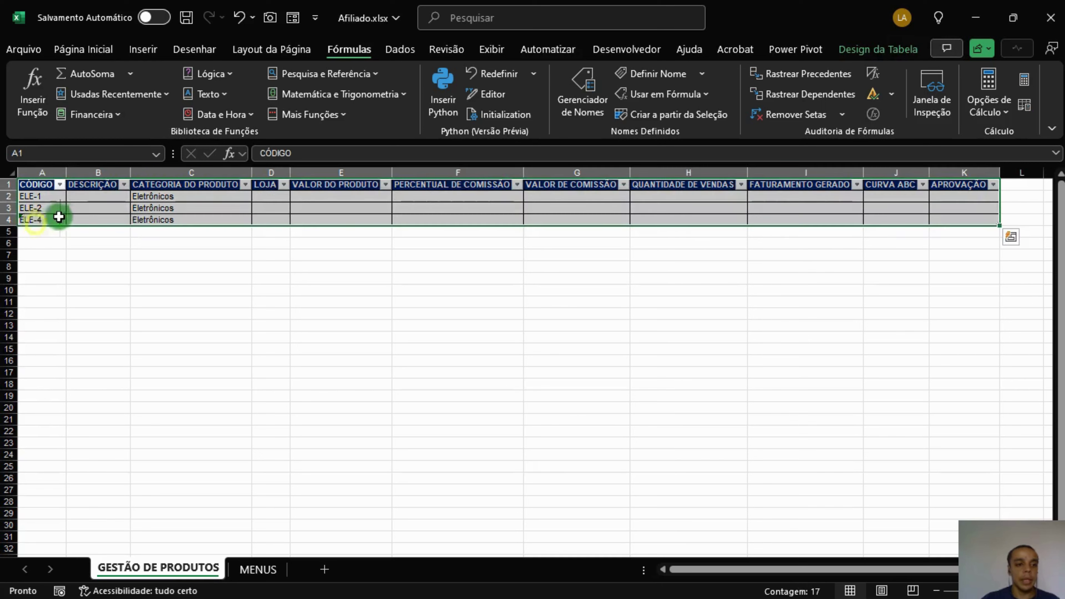
left_click(47, 217)
left_click(216, 209)
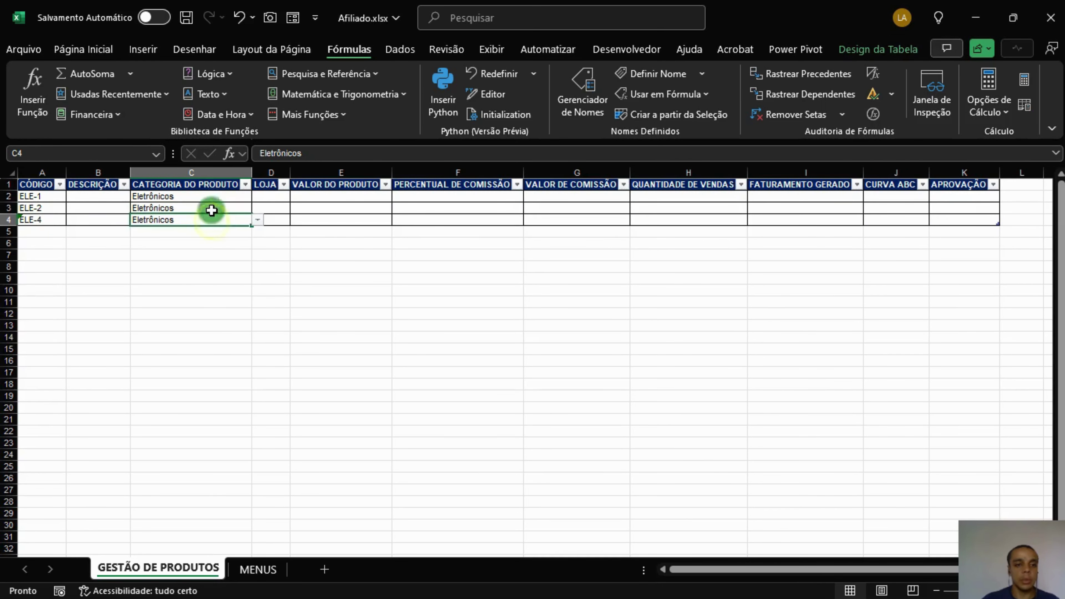
left_click(219, 196)
left_click(35, 196)
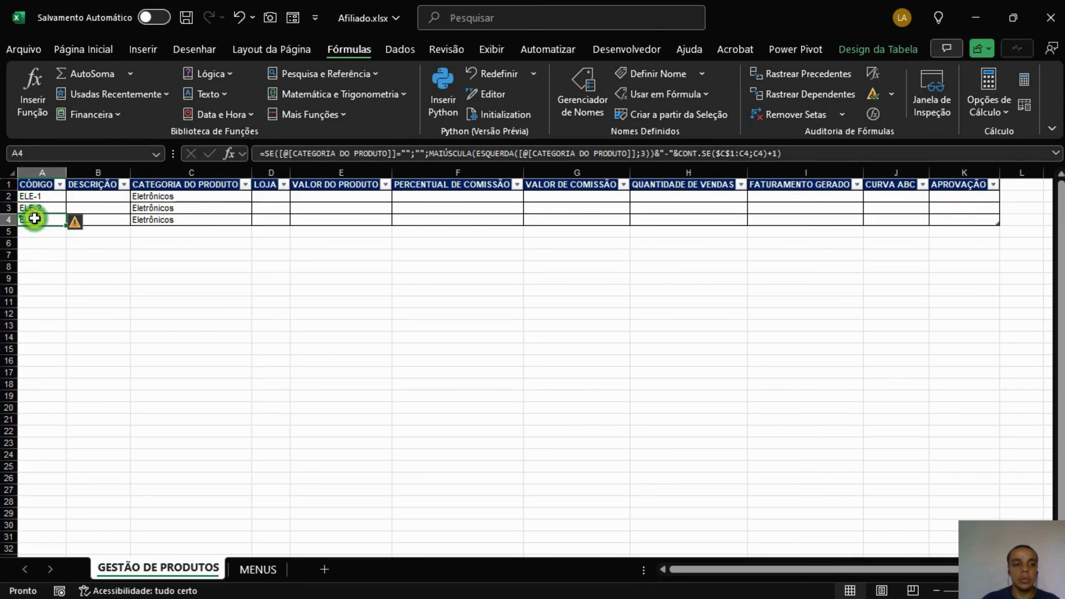
Step: Inspect the CONT.SE ranges in the A4, A3 and A2 code formulas against the category cells in column C
left_click(190, 198)
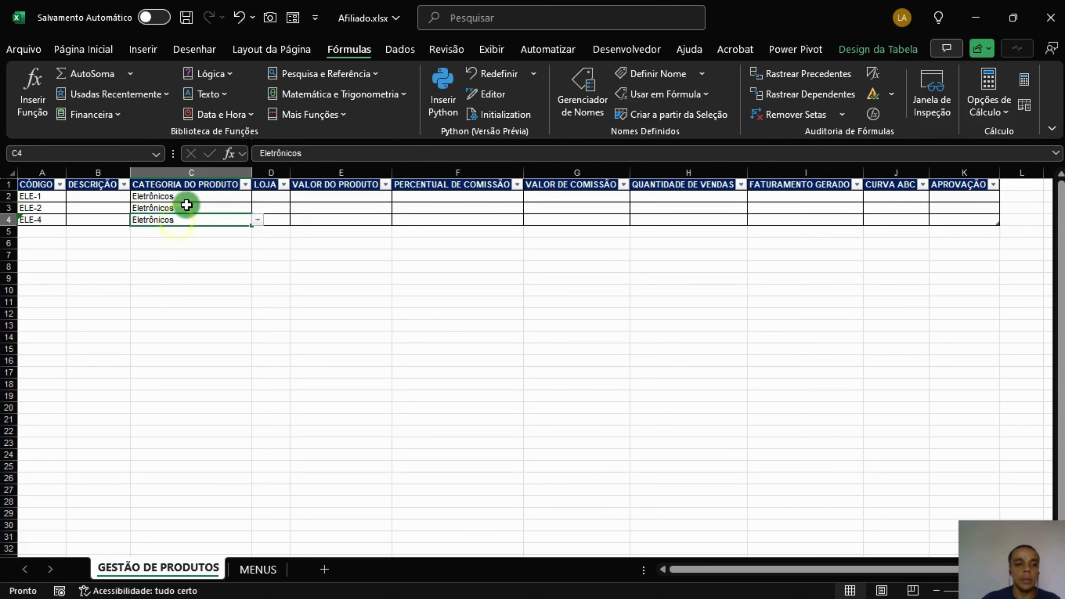
left_click(21, 208)
left_click(51, 218)
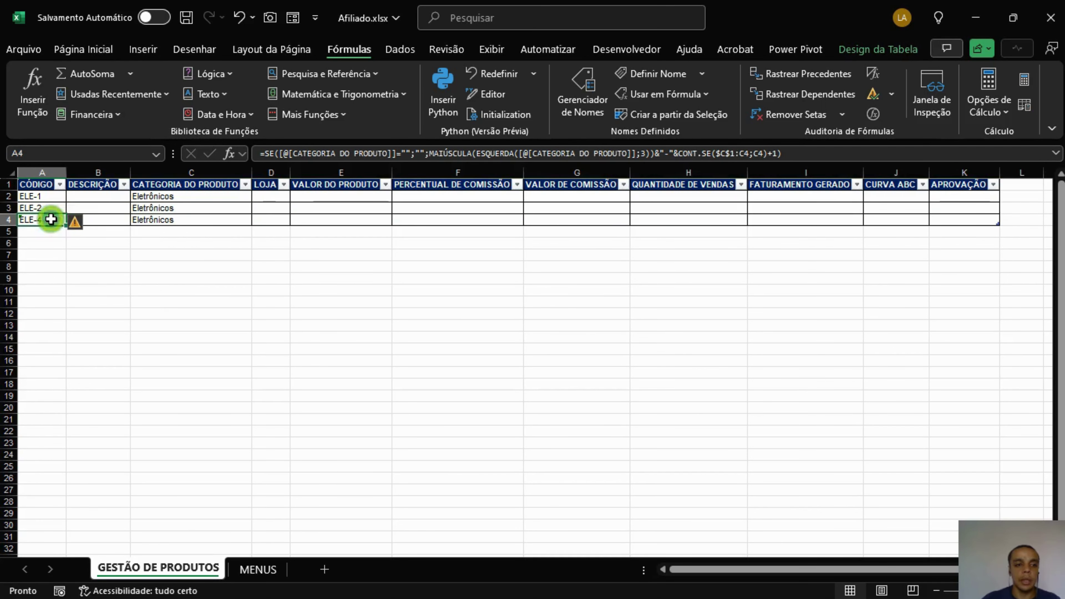
left_click(759, 154)
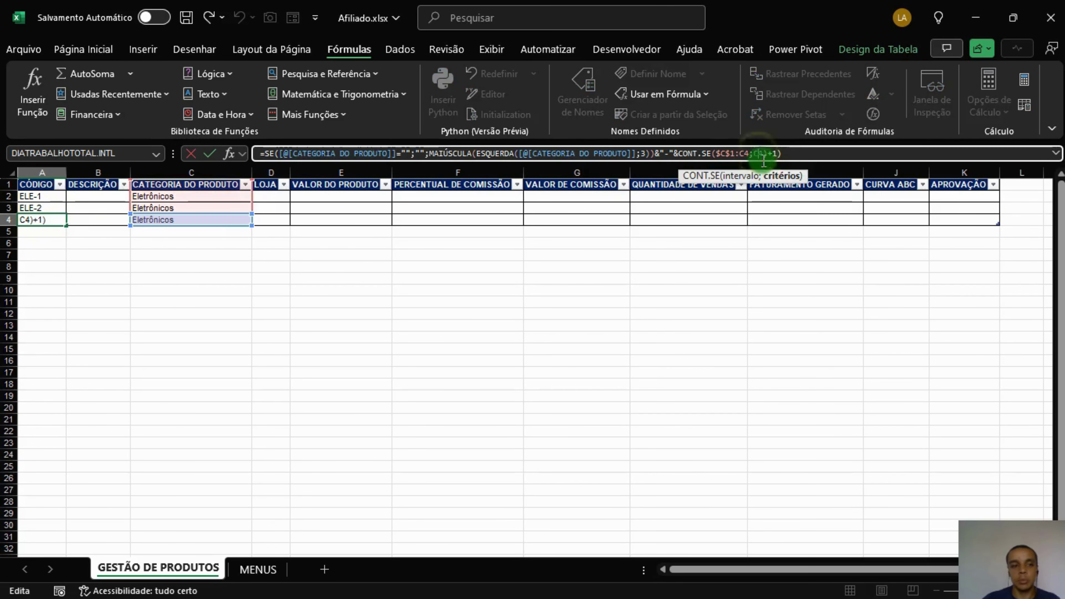
key("Escape")
left_click(46, 207)
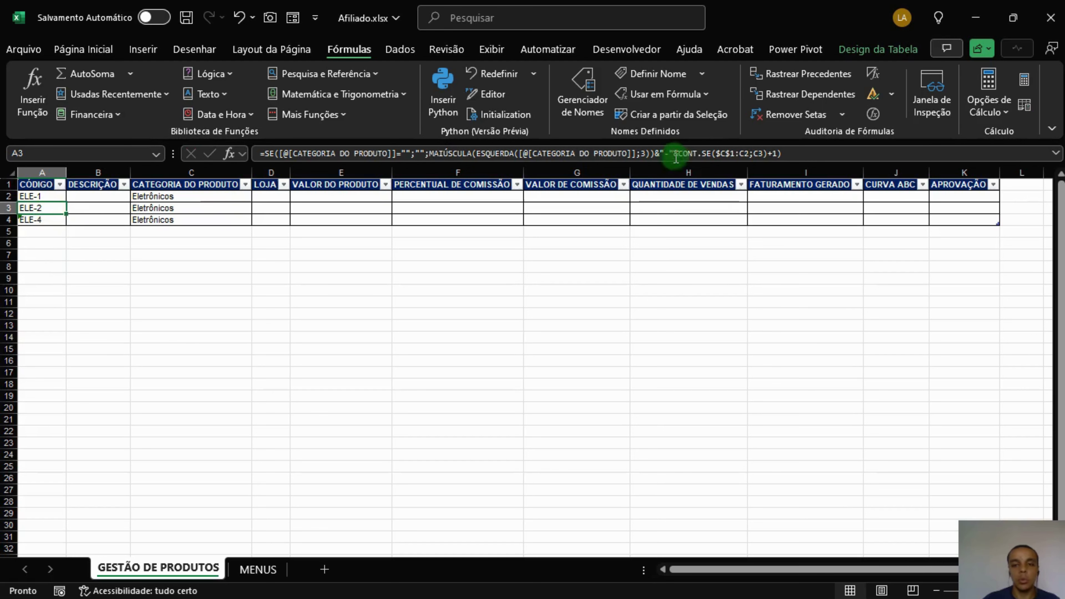
left_click(689, 153)
key("Escape")
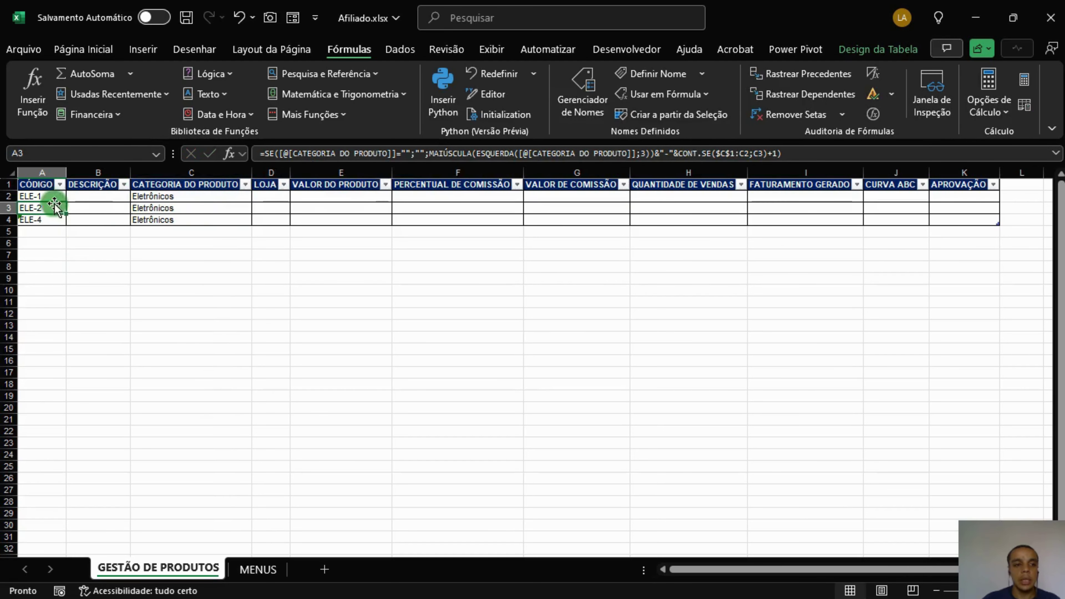
left_click(45, 197)
left_click(744, 153)
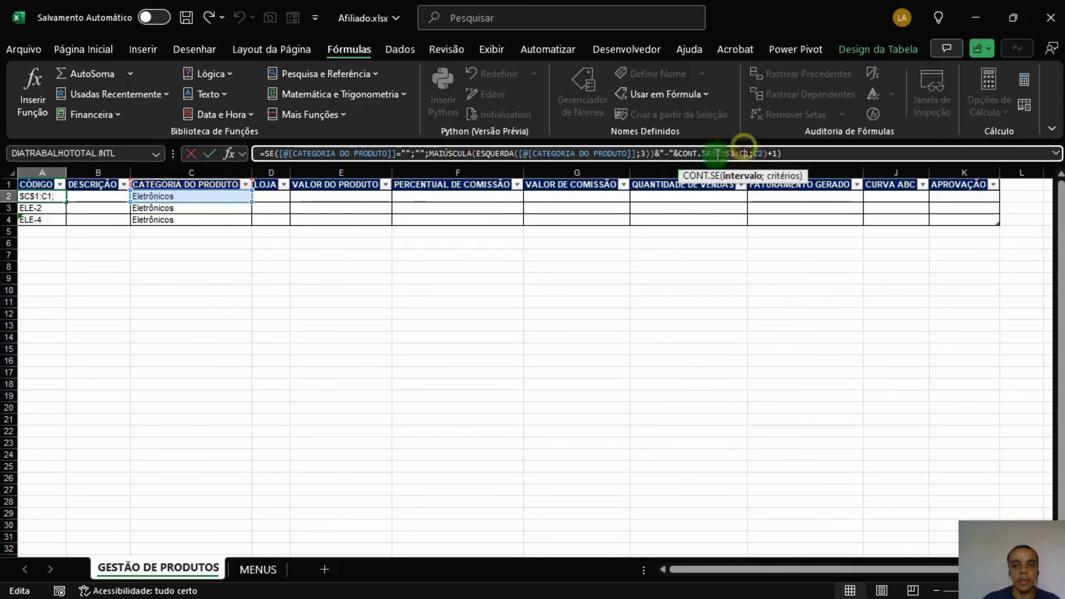
key("Escape")
left_click(47, 218)
left_click(212, 215)
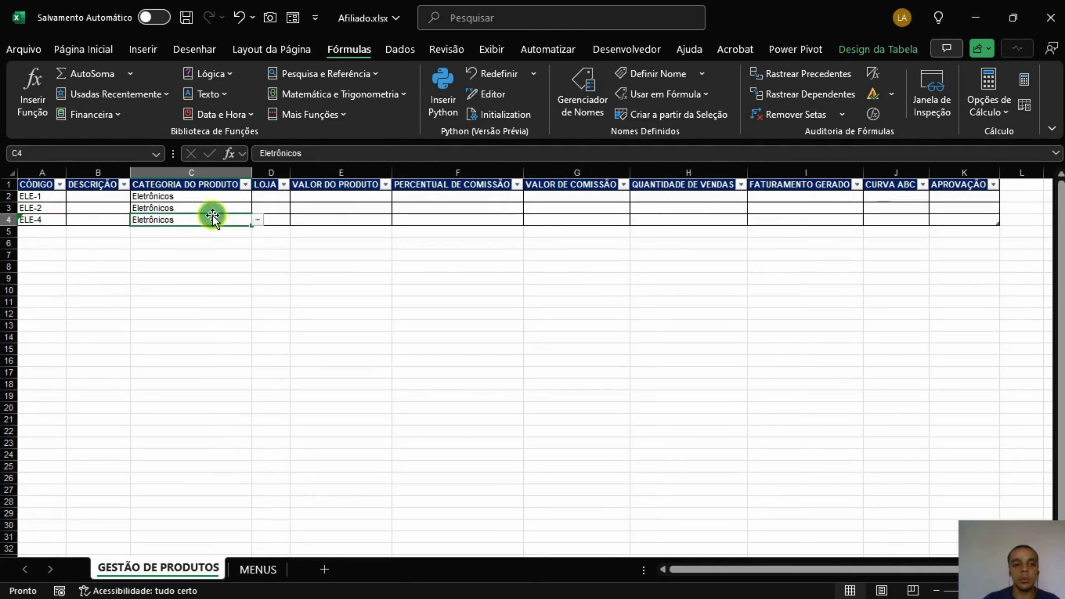
left_click(43, 218)
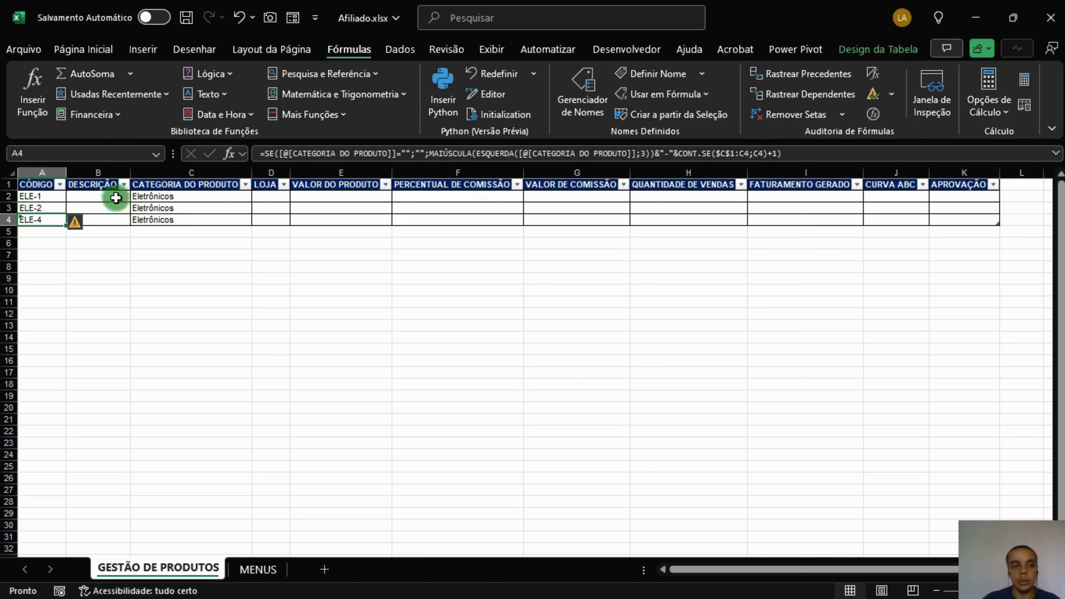
Step: Fill the A2 code formula down the CÓDIGO column through A4 and check the counted range in A3
left_click(36, 195)
double_click(67, 204)
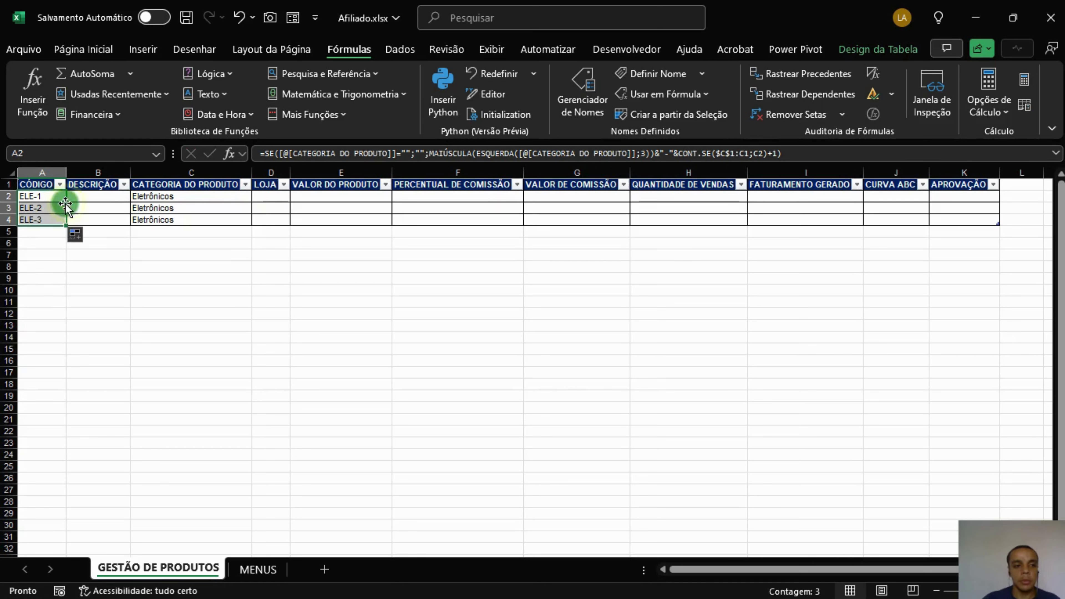
left_click(48, 208)
left_click(751, 153)
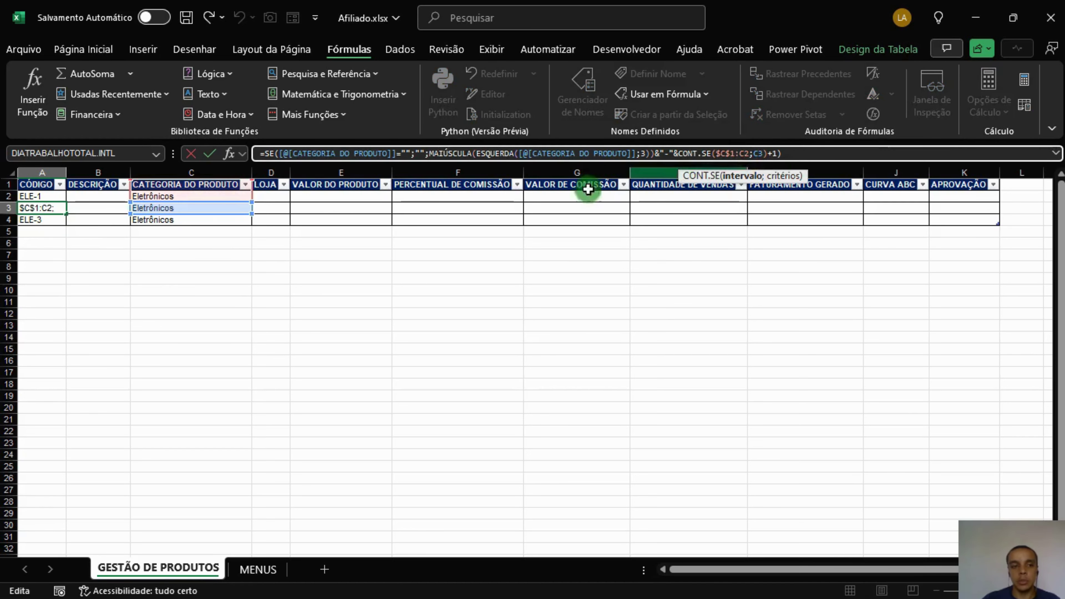
key("Escape")
Step: Fill the Eletrônicos category down into C5 to add a fourth product row and check its code in A5
left_click(203, 228)
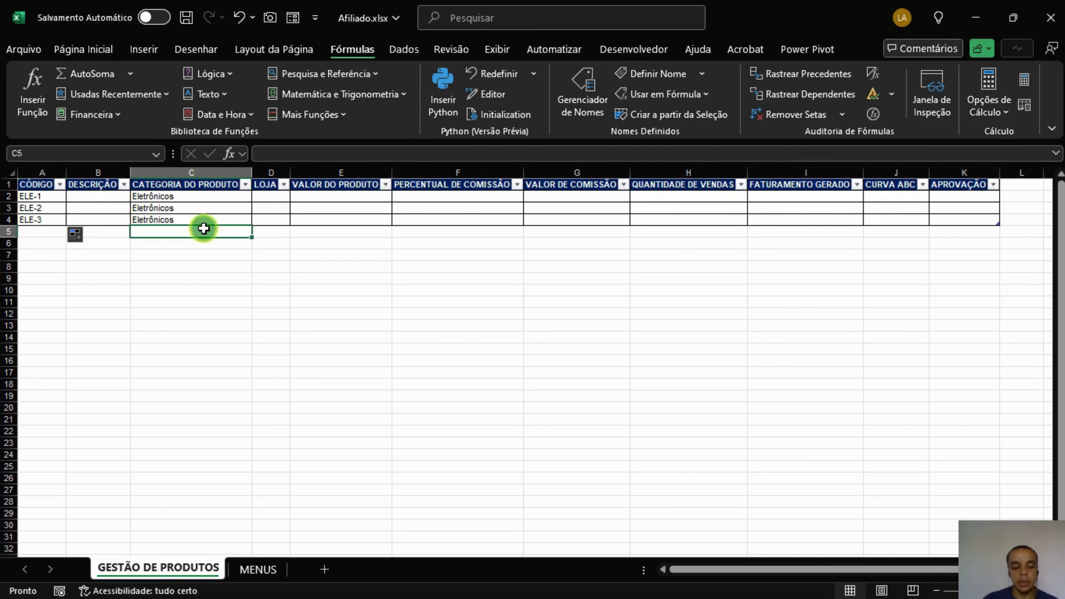
key("ctrl+d")
key("Return")
left_click(47, 231)
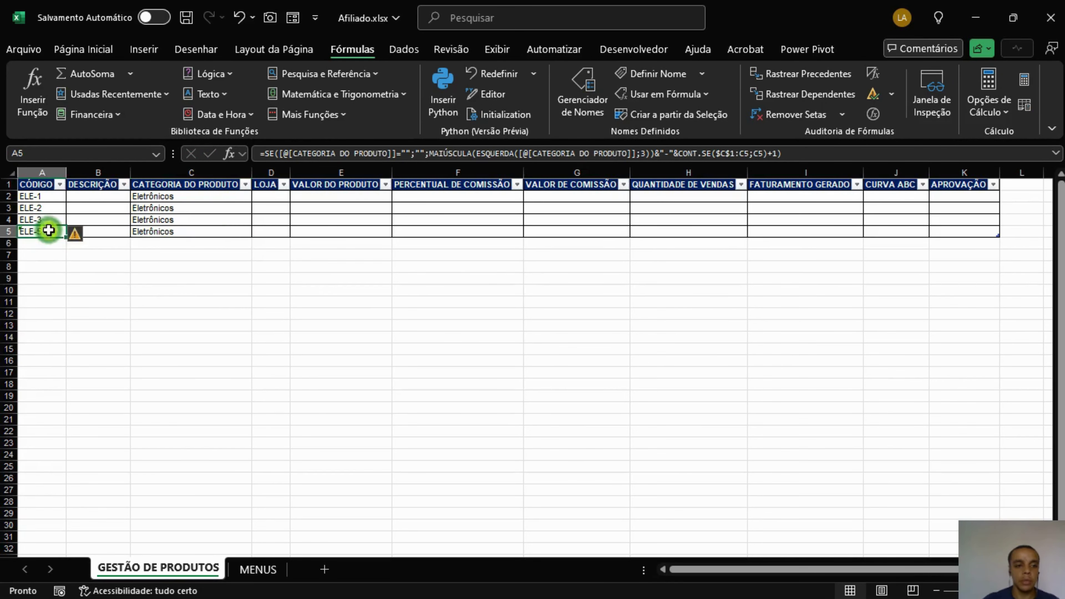
Step: Re-enter the A5 code formula so that it applies to the whole CÓDIGO column
left_click(766, 153)
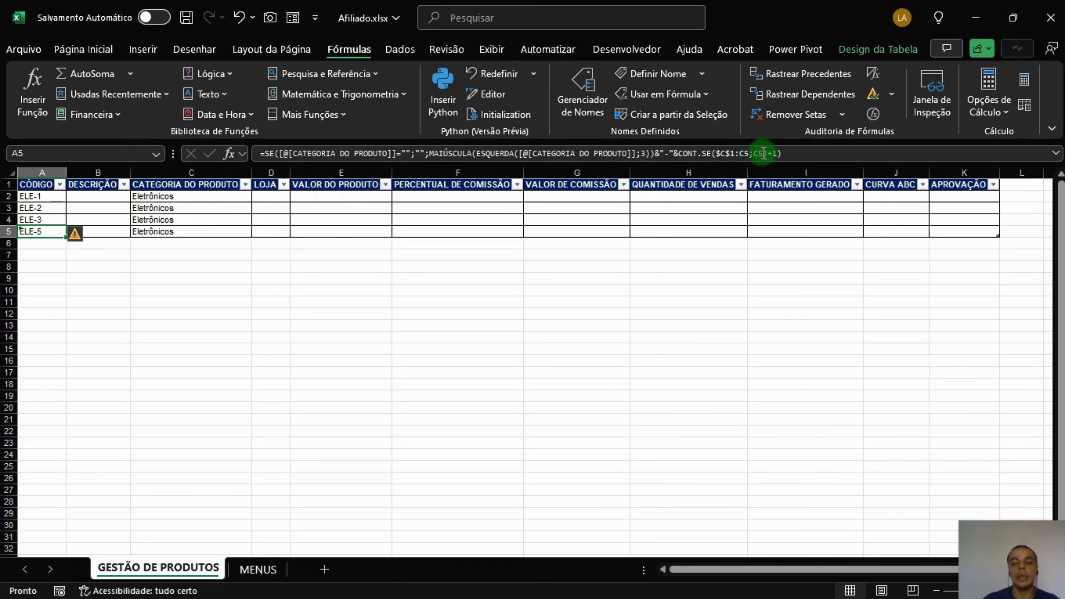
type(")")
key("Return")
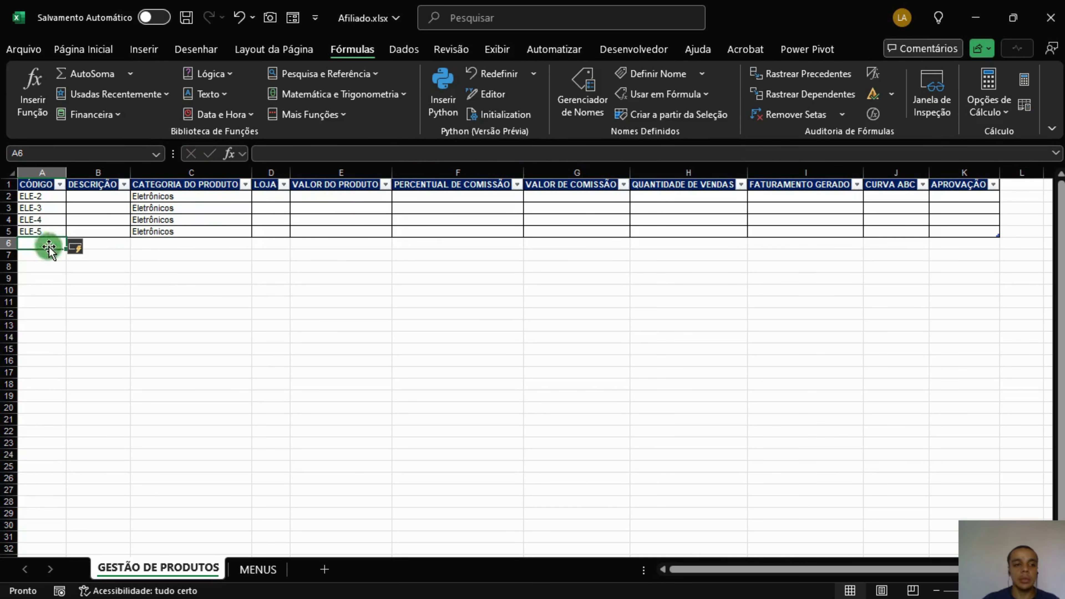
left_click(41, 230)
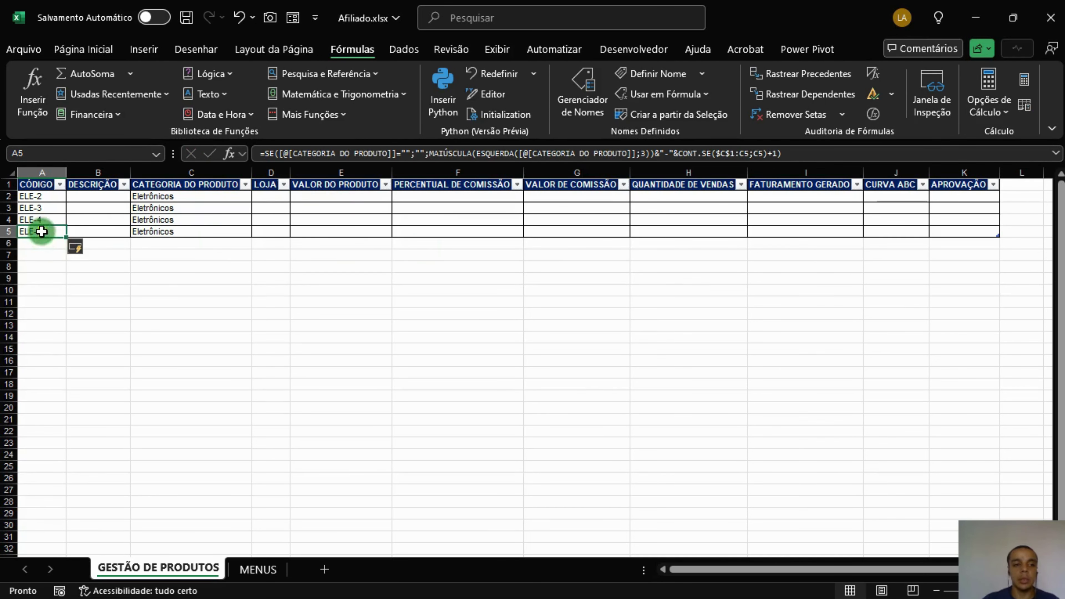
Step: Change the end of the CONT.SE range in the A2 code formula to C1 across the CÓDIGO column
left_click(52, 200)
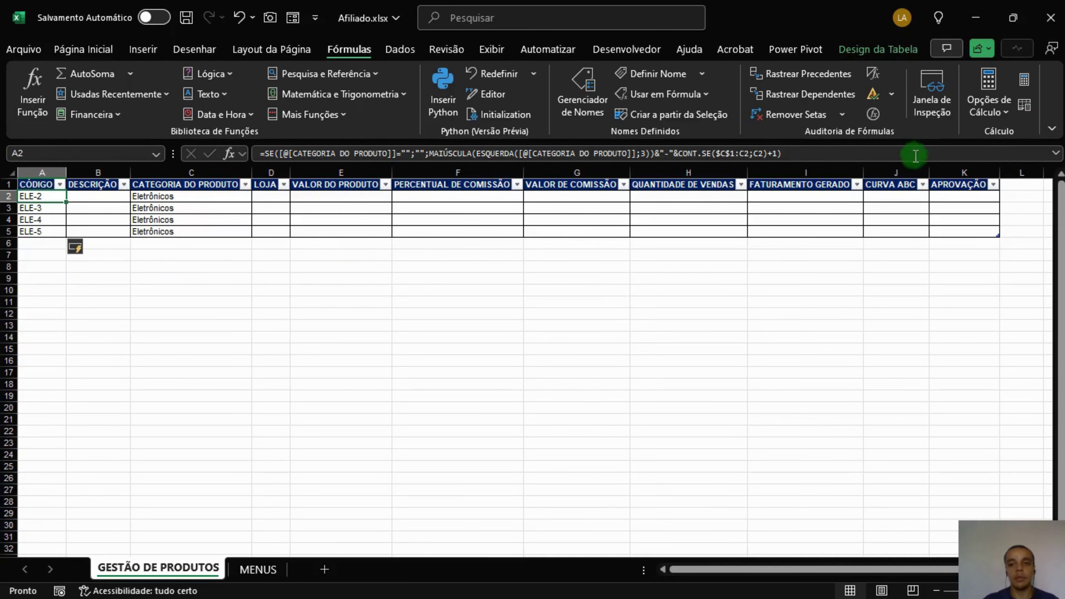
left_click(765, 154)
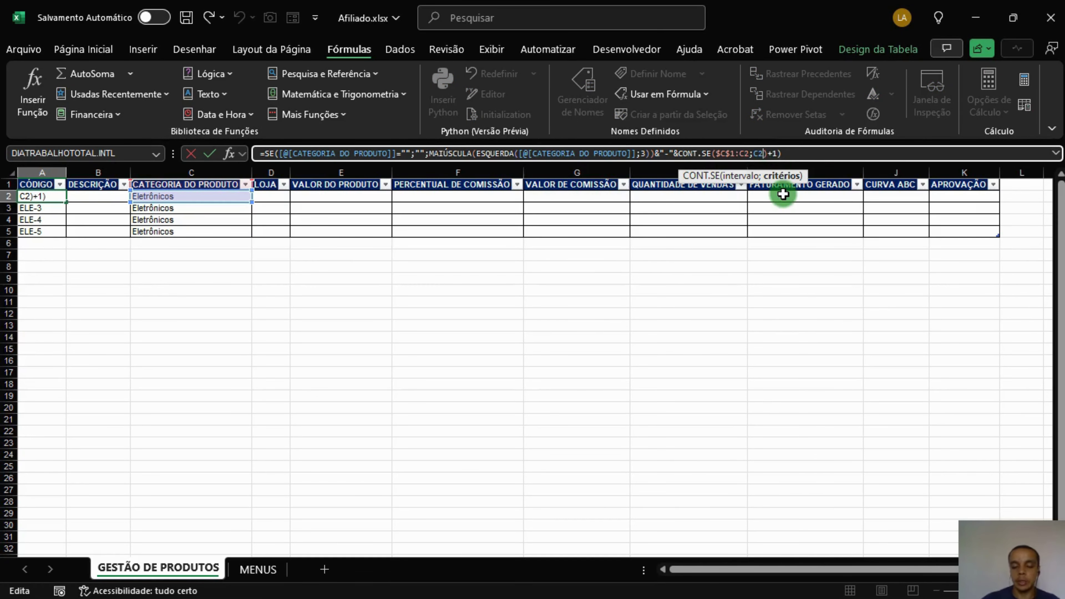
key("Left")
key("Left")
key("Left")
key("Left")
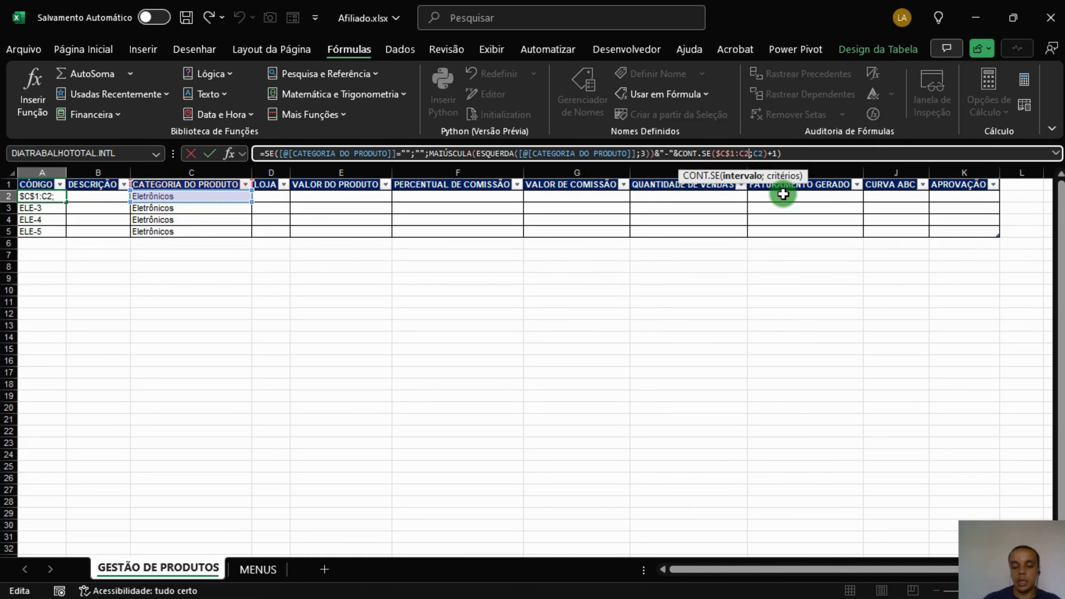
key("Delete")
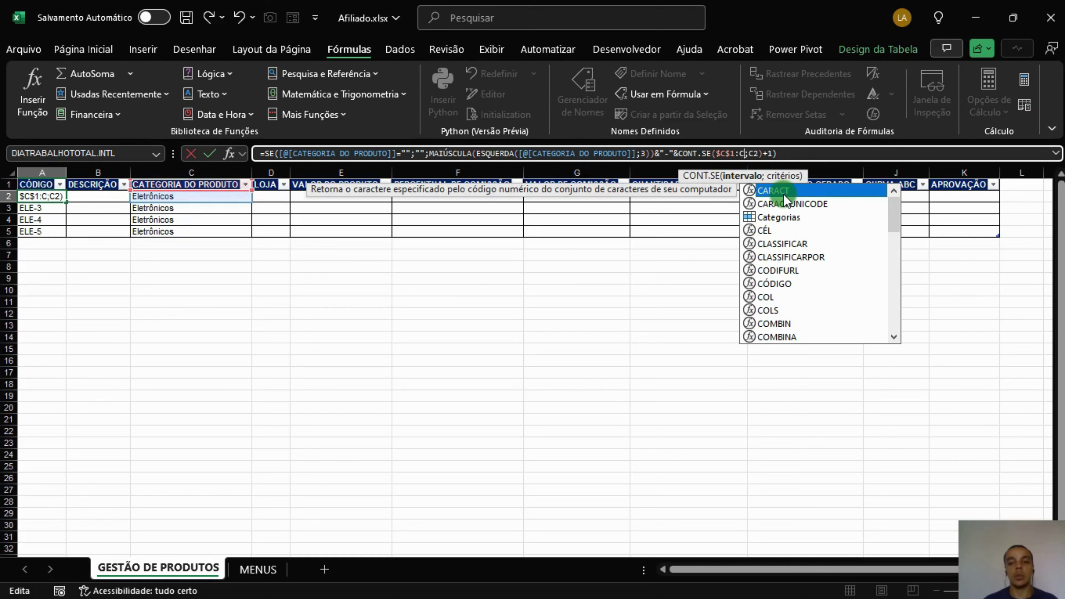
type("2")
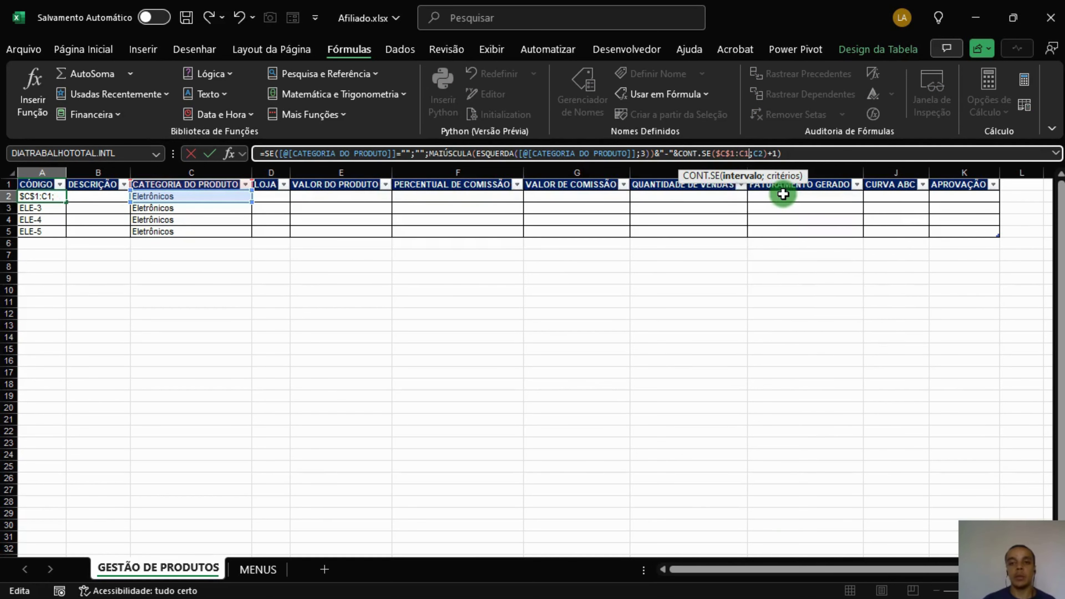
key("Return")
key("Up")
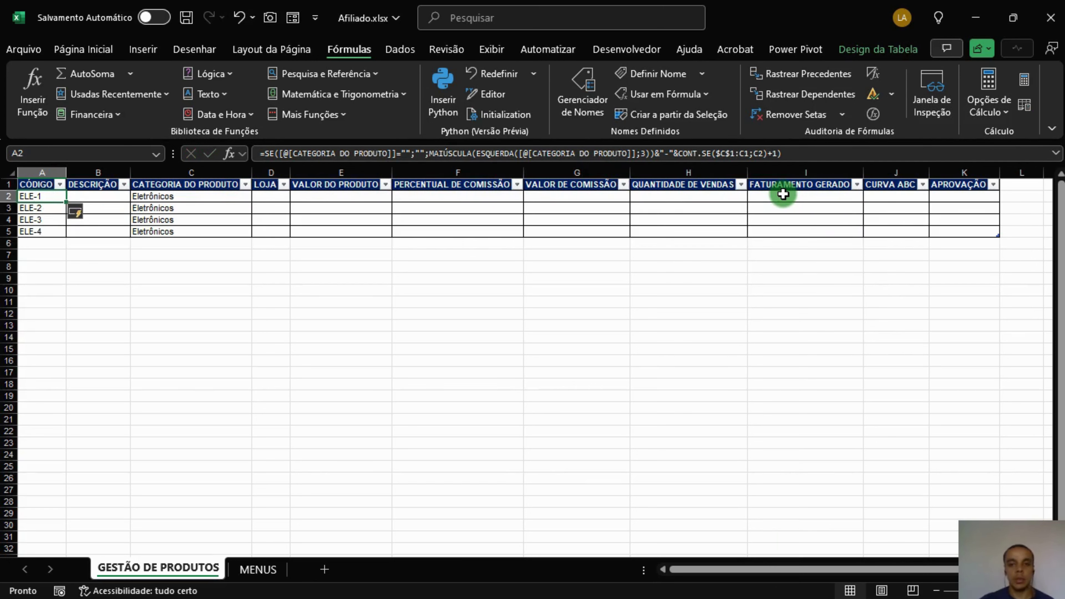
Step: Start an INDIRETO function around the CONT.SE range in A2, turning its fixed part into the text "$C$1:C" joined with &
left_click(718, 154)
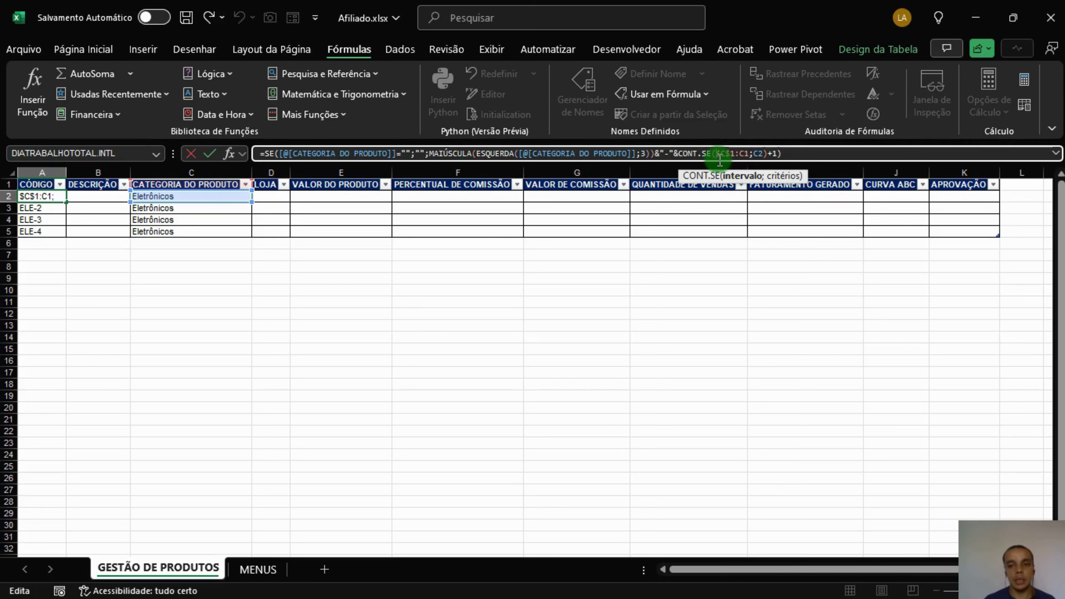
type("indireto(")
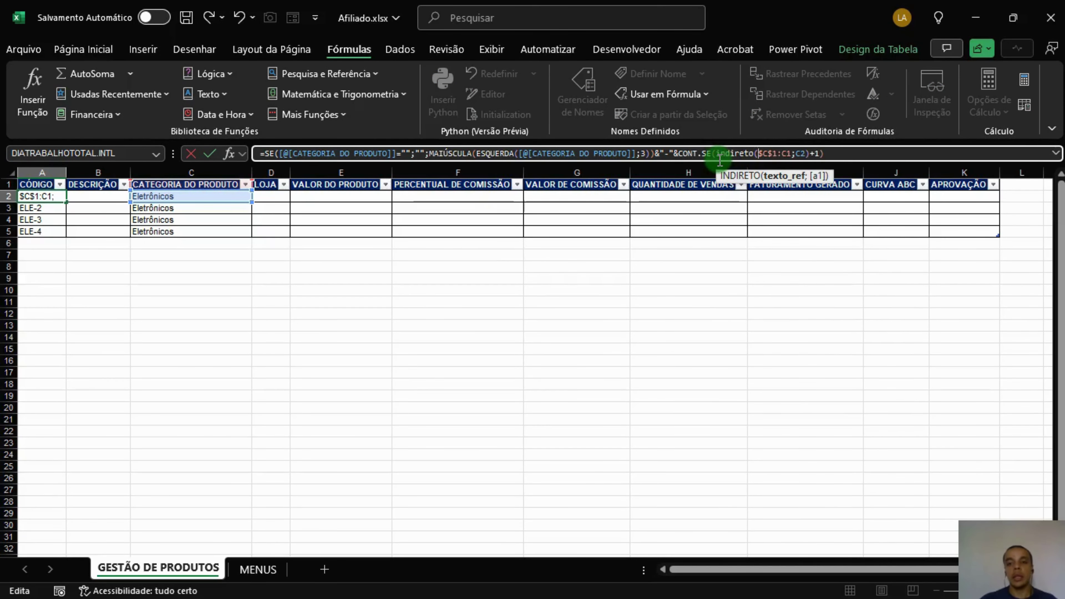
type("\"")
left_click(789, 153)
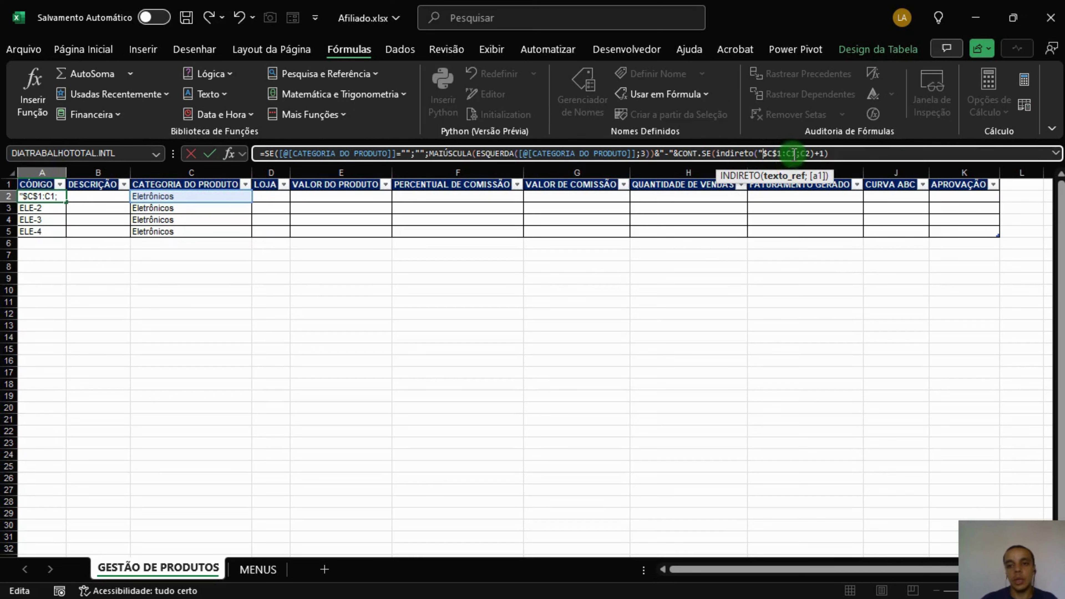
type("\"")
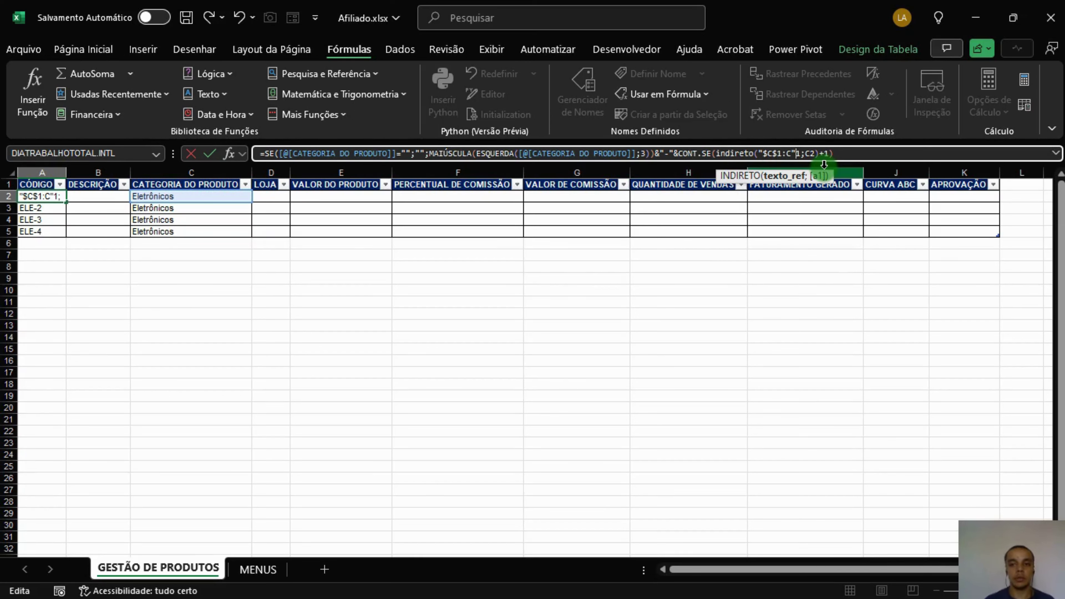
type(";")
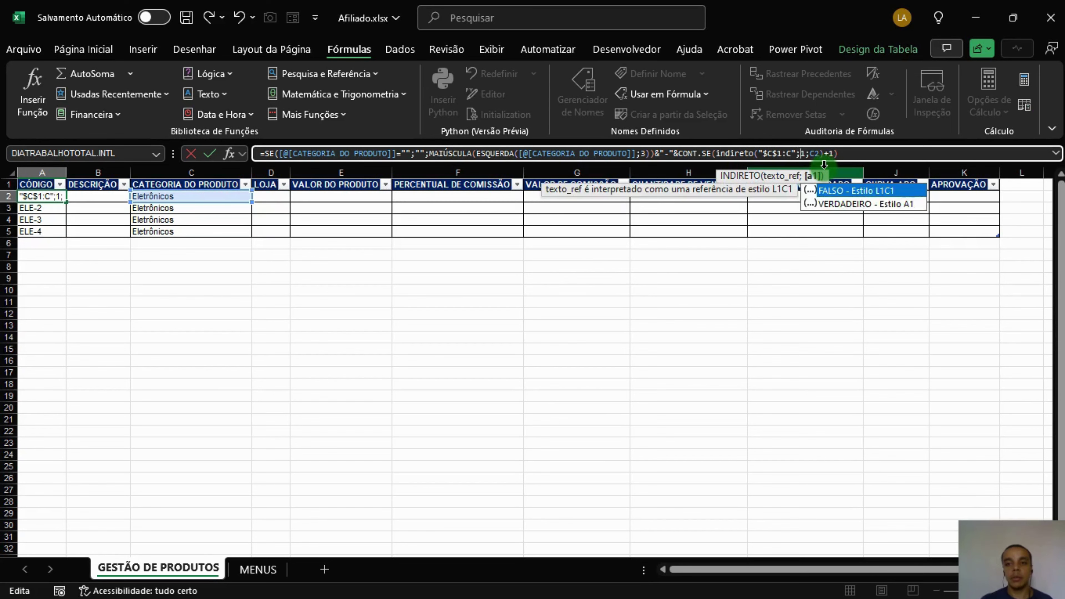
key("BackSpace")
type("&")
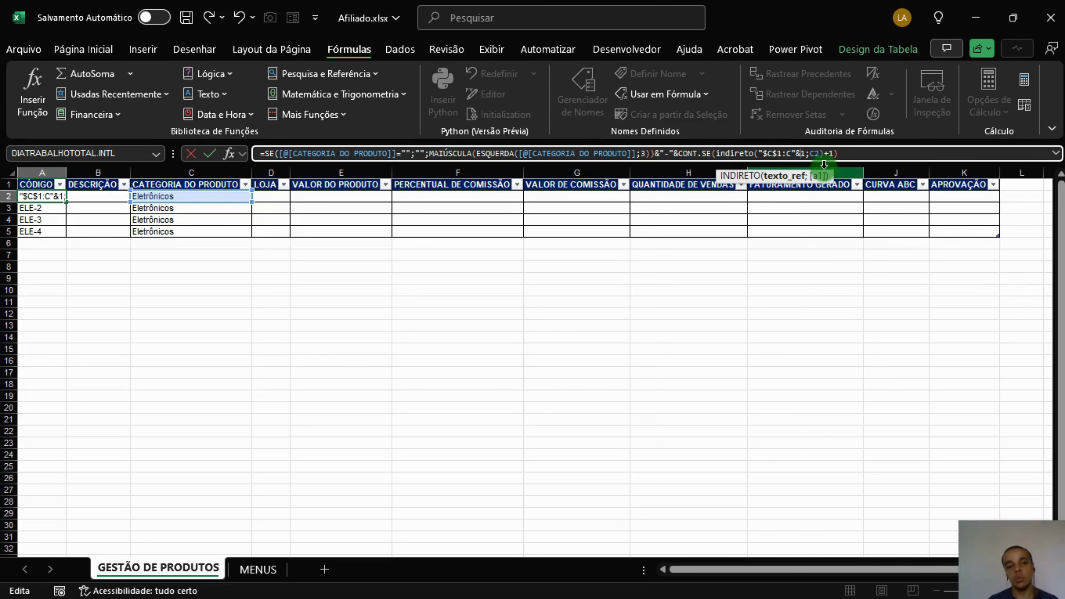
Step: Complete the INDIRETO in the A2 code formula with LIN(C2)-1 as the row number and 1 as the style argument, applying it to the column
key("Delete")
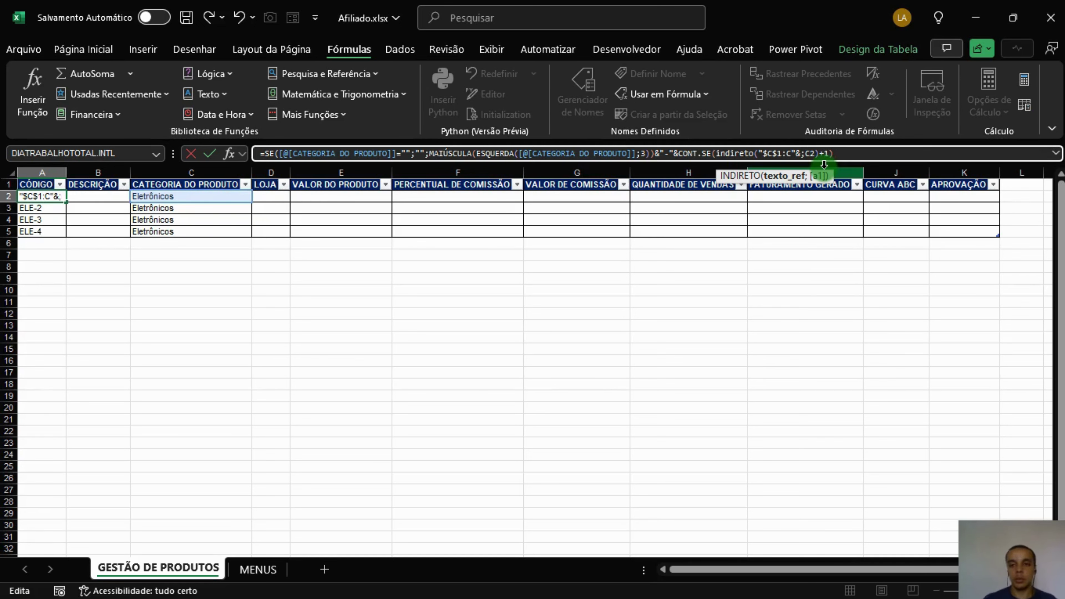
type("lin(")
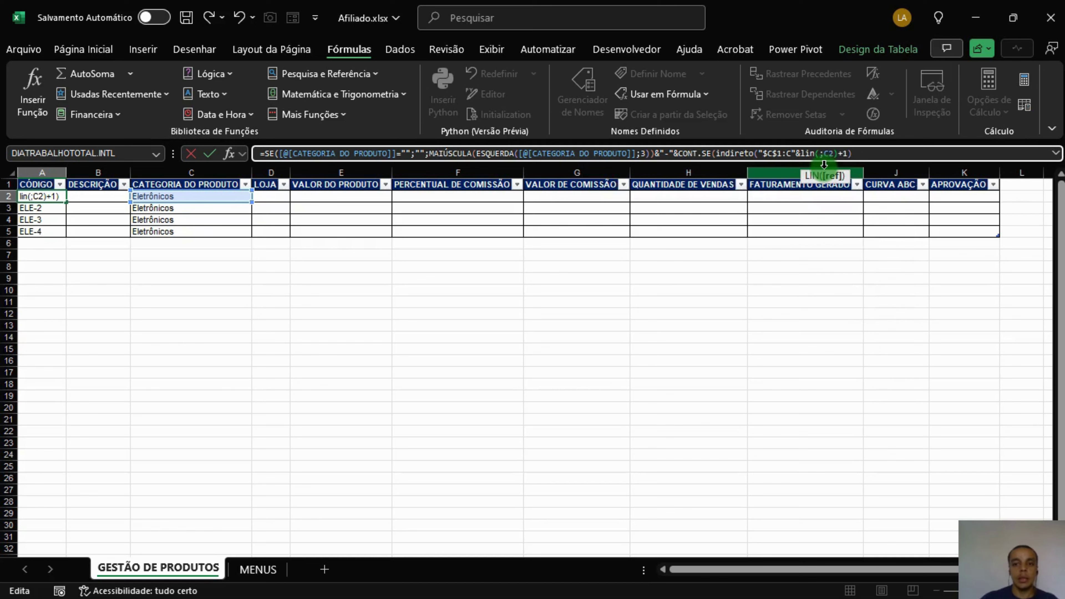
type("c2")
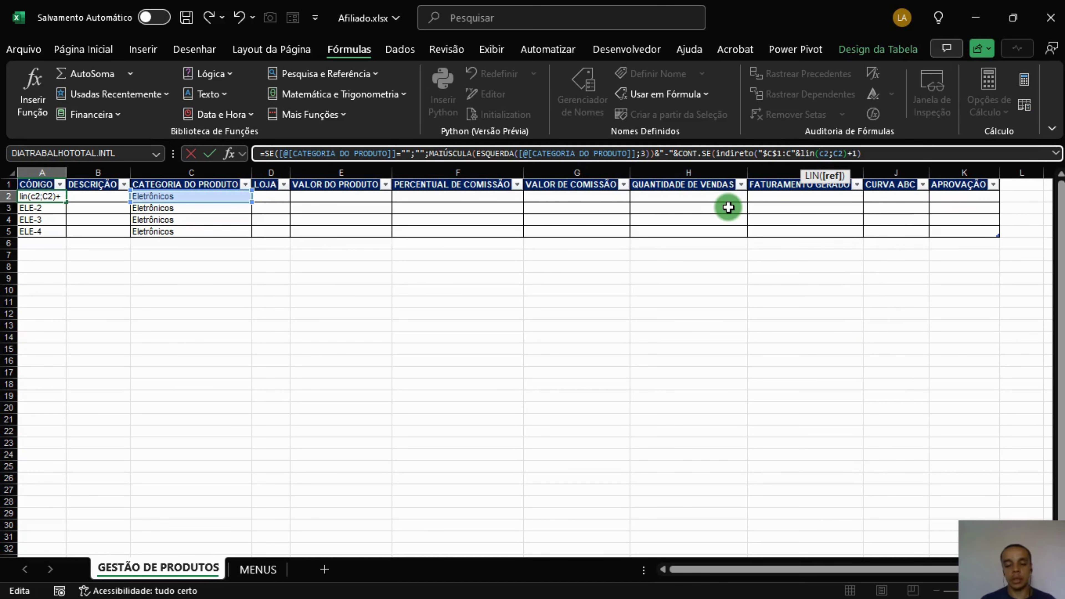
type(")-1")
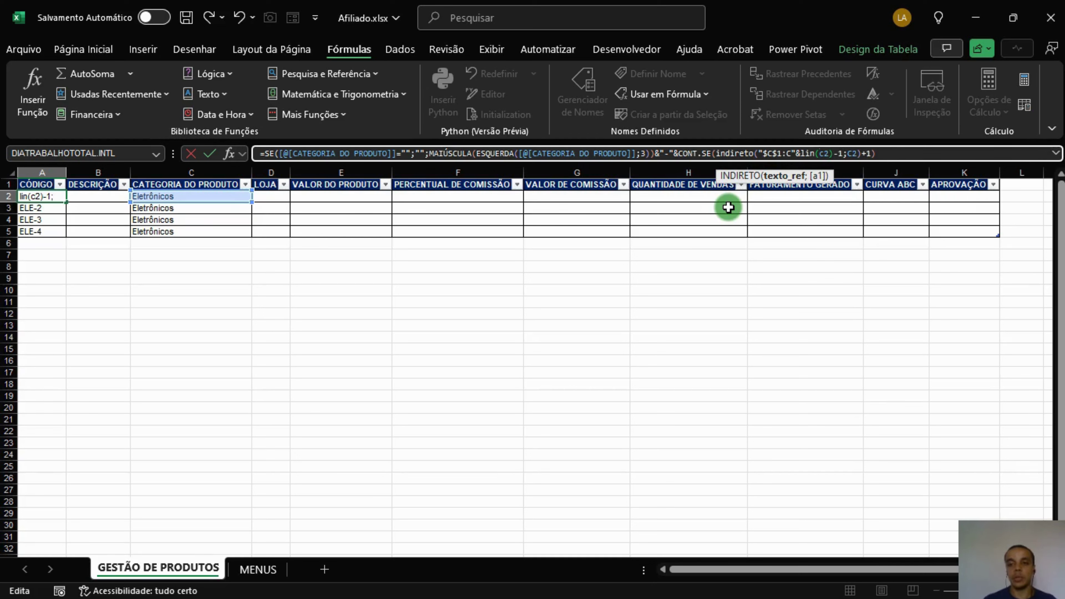
type(";")
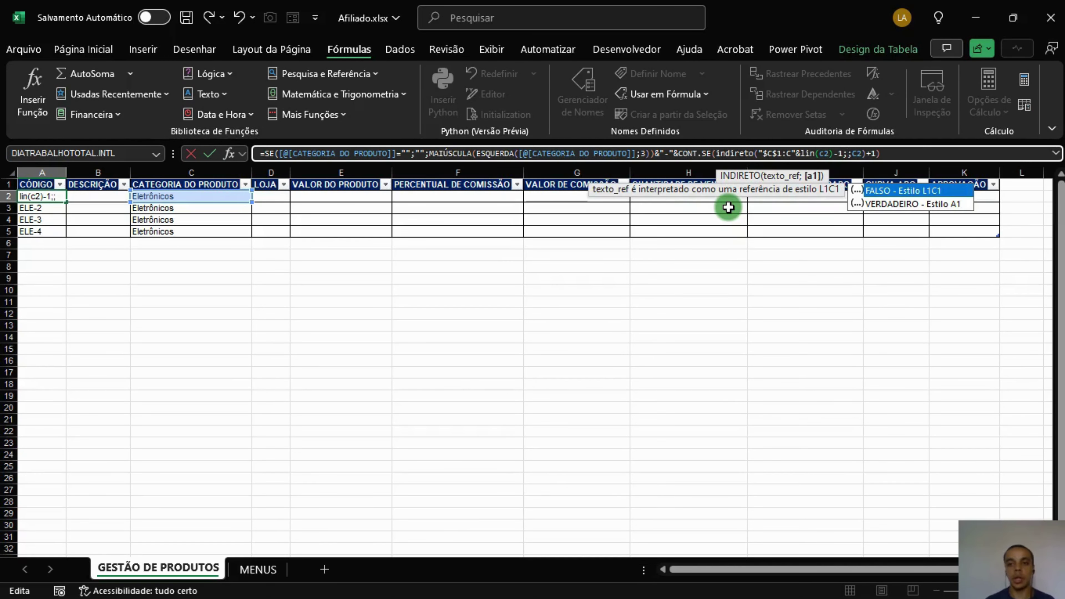
type("1")
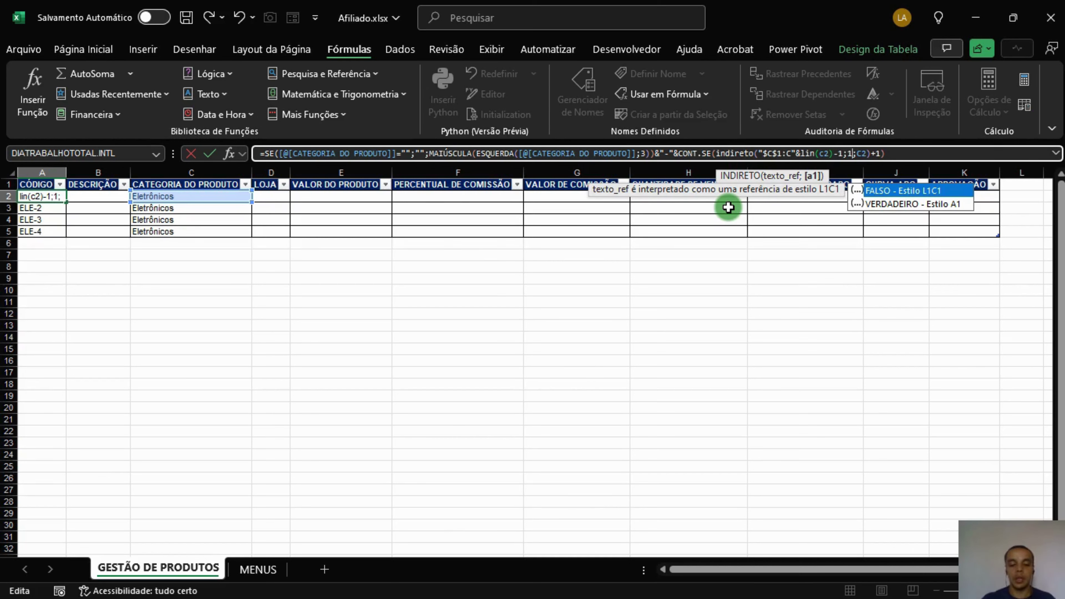
type(")")
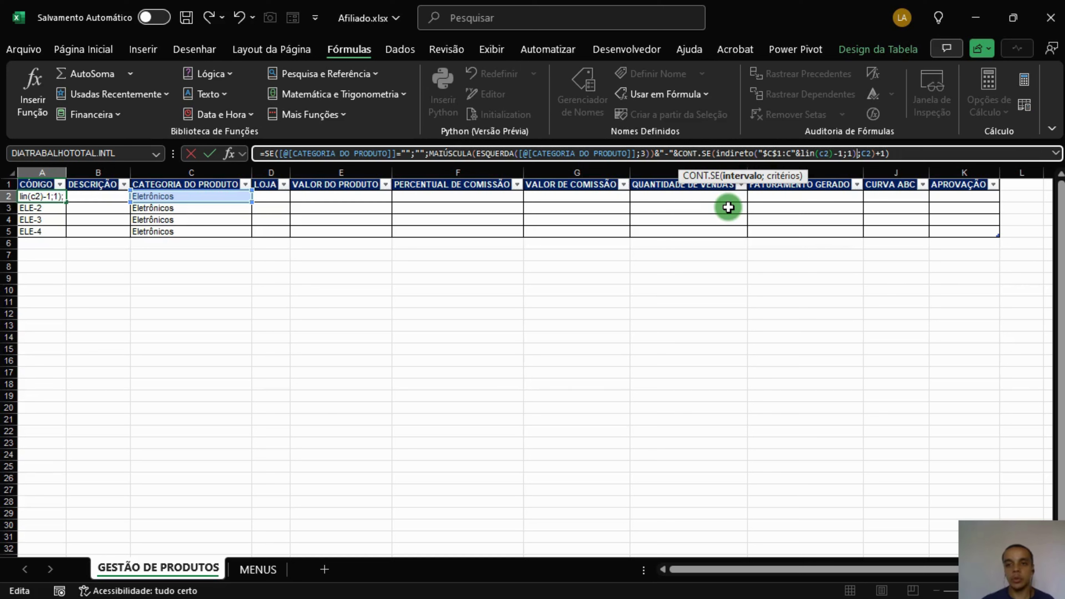
left_click(741, 153)
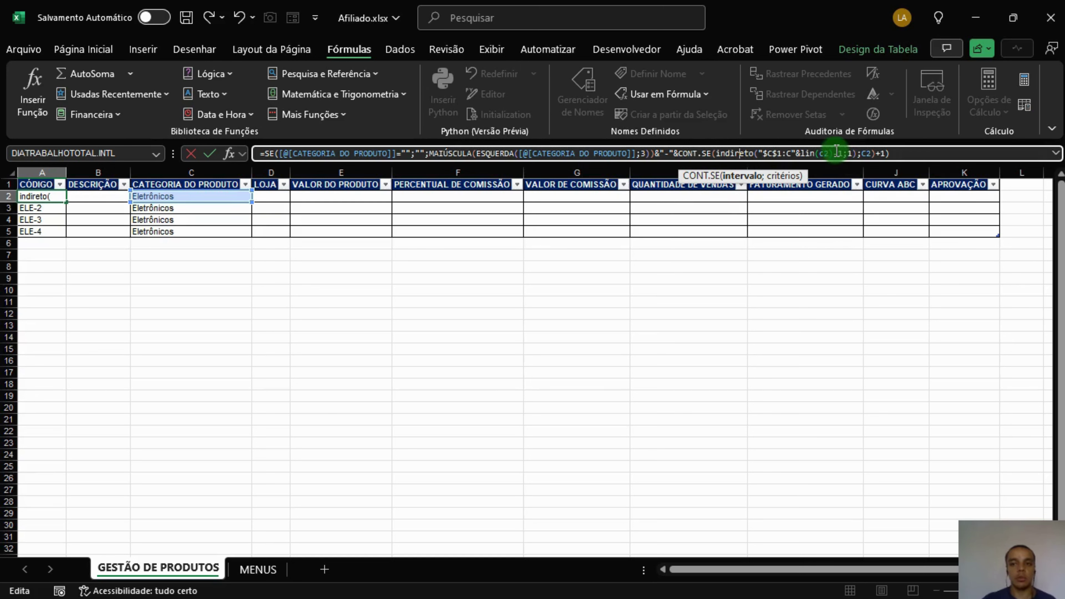
key("Return")
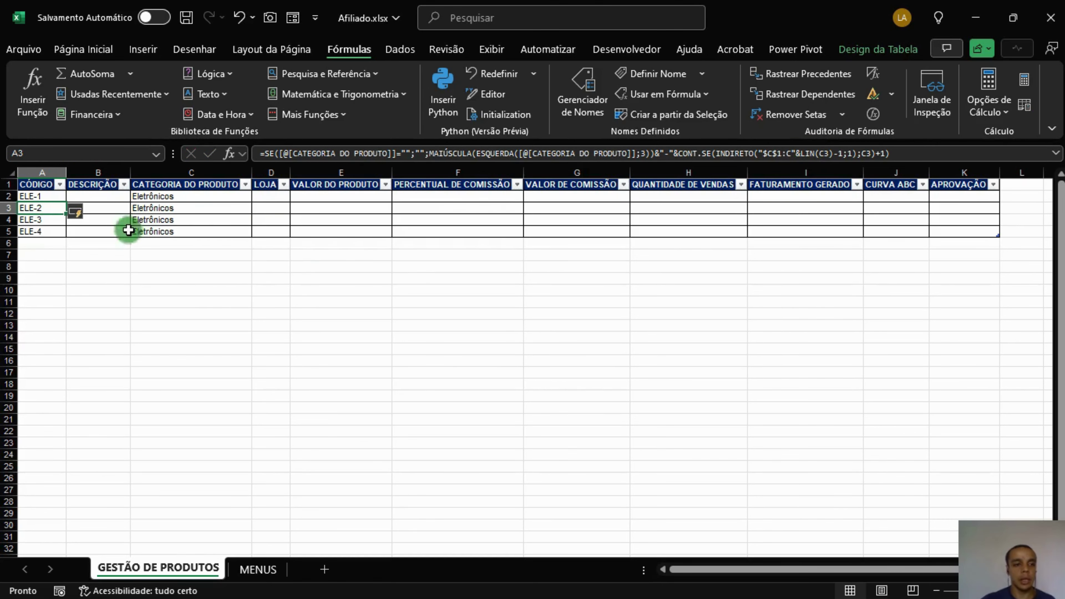
Step: Add a product row with the category Eletrônicos in C6 and check the code formulas down the CÓDIGO column
left_click(46, 196)
left_click_drag(66, 202, 68, 232)
left_click(171, 243)
type("Eletrônicos")
key("Return")
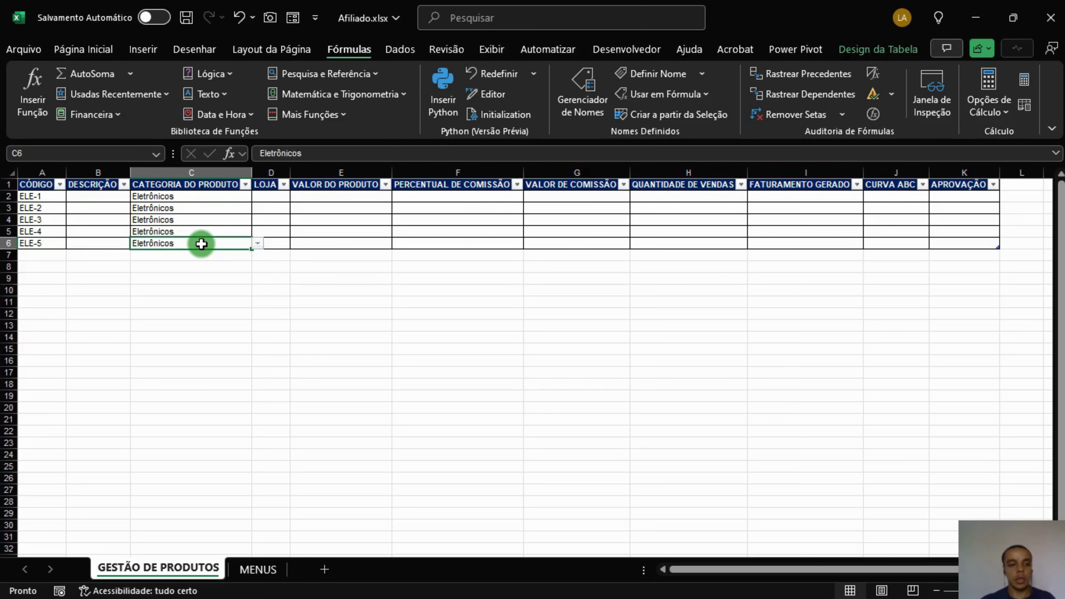
left_click(46, 243)
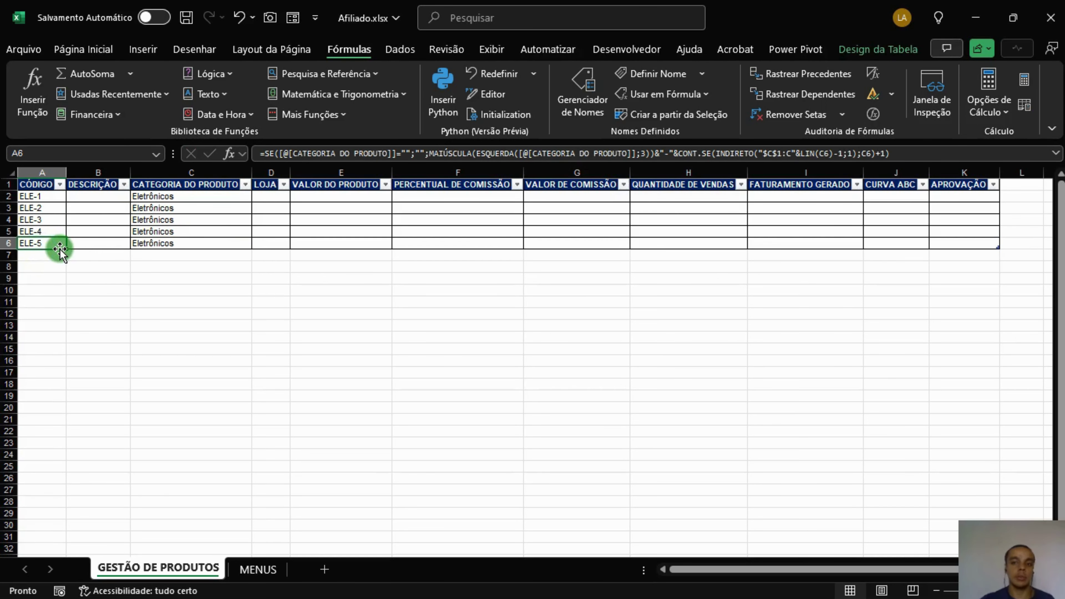
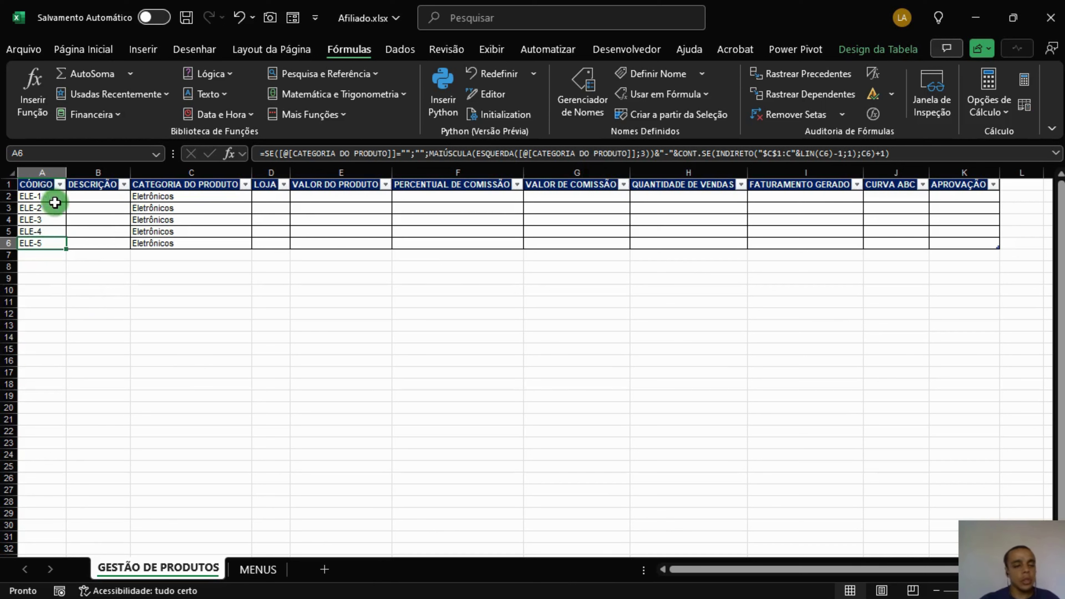
left_click(47, 198)
left_click(49, 208)
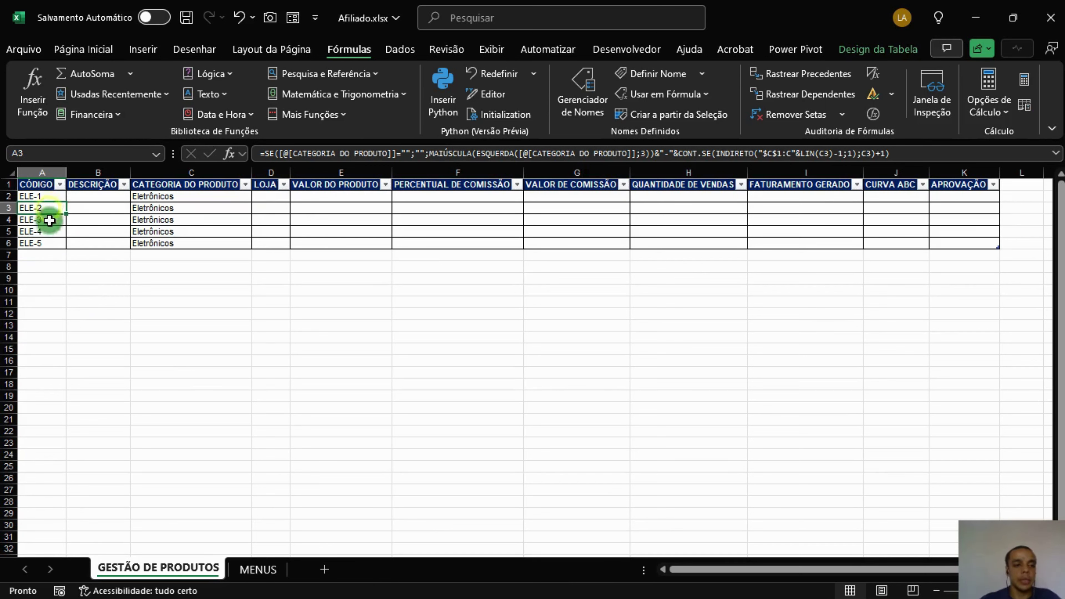
left_click(49, 220)
left_click(49, 244)
Step: Wrap the CONT.SE count in the A2 code formula in a TEXTO function with the format "00000" and try to enter it
left_click(47, 196)
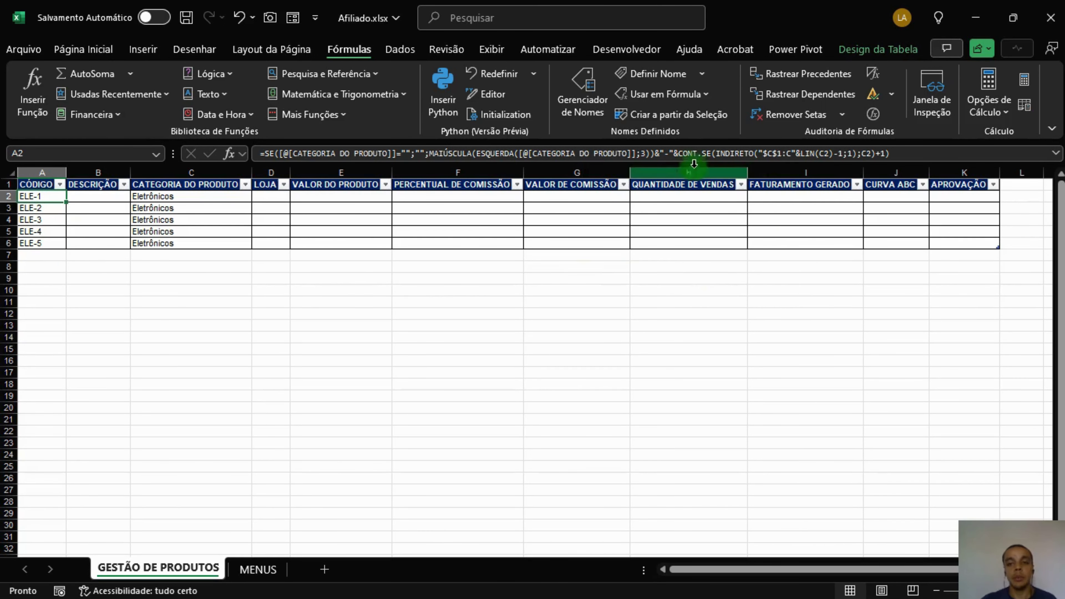
left_click(679, 155)
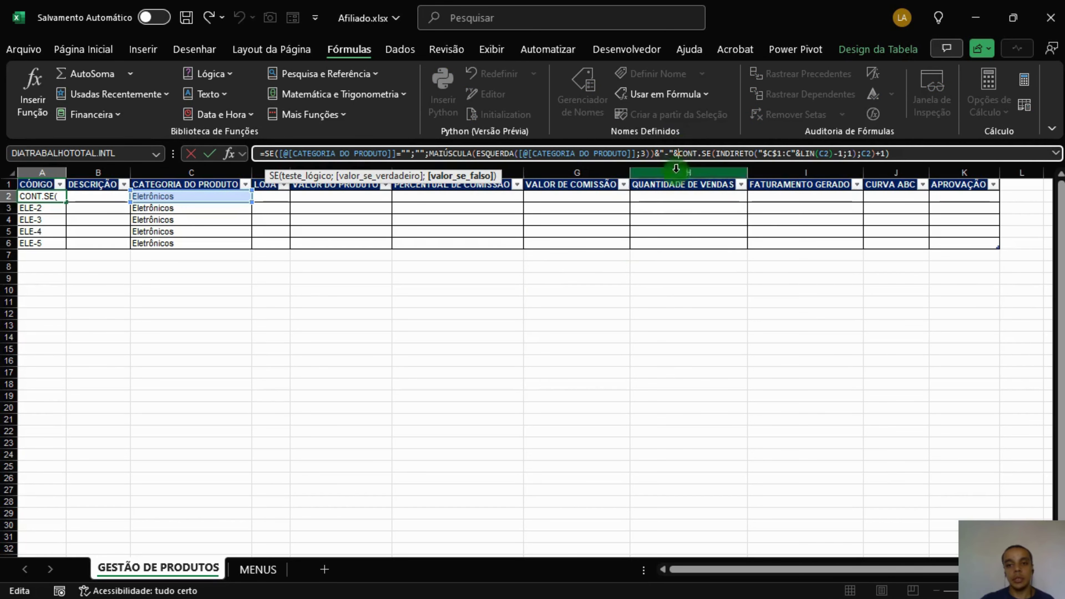
type("texto(")
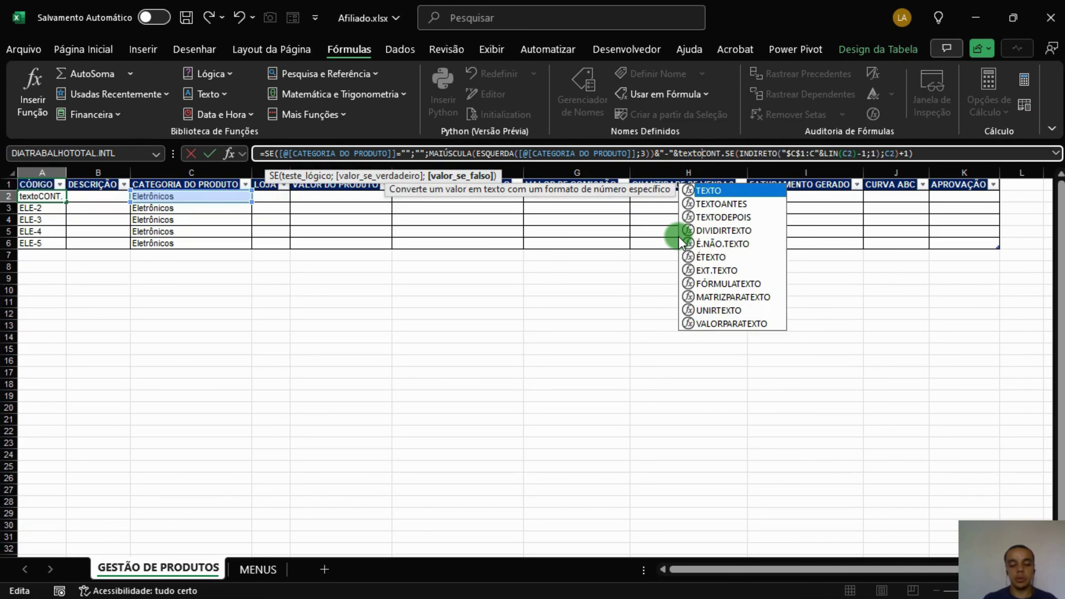
left_click(965, 153)
type(";")
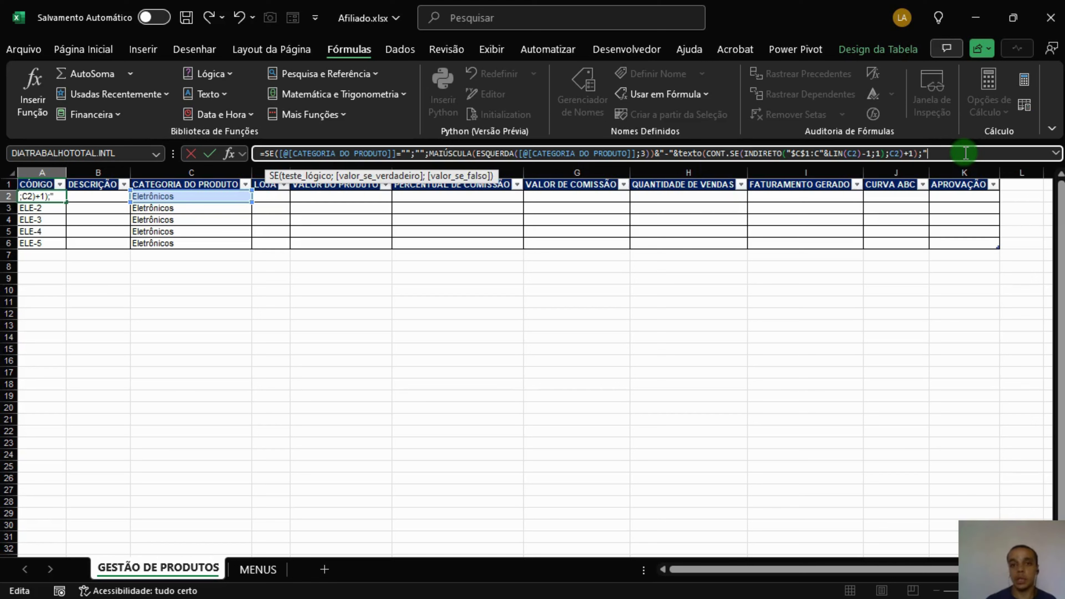
type("000")
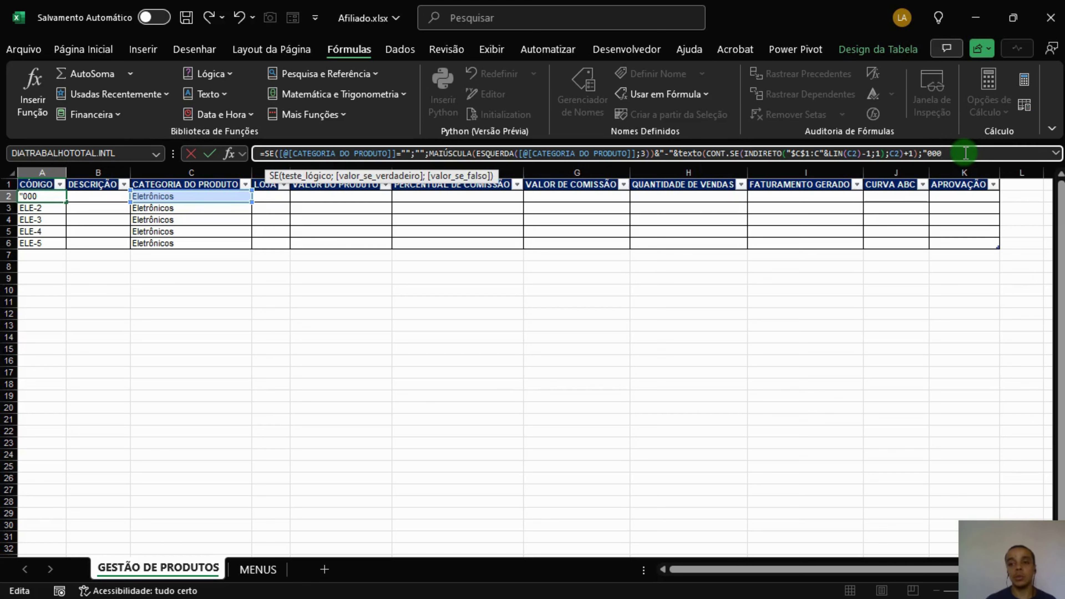
type("00")
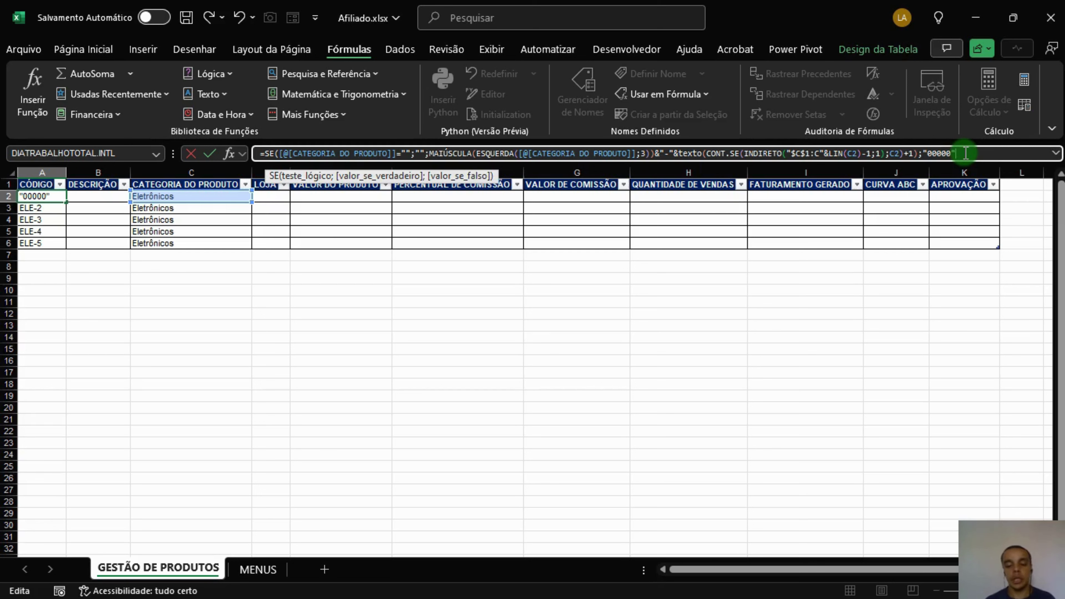
type(")")
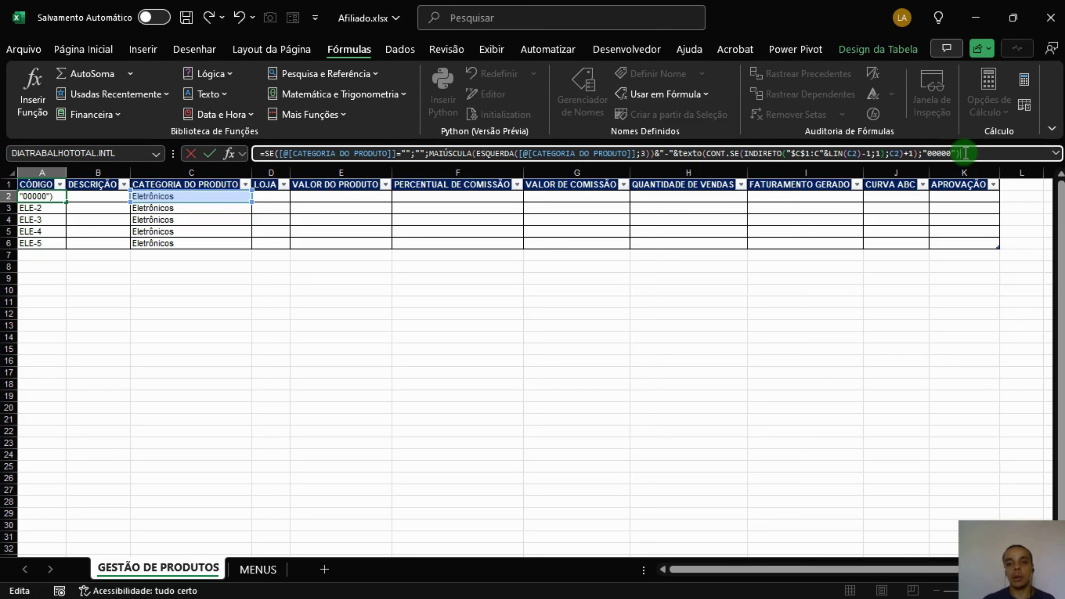
key("Return")
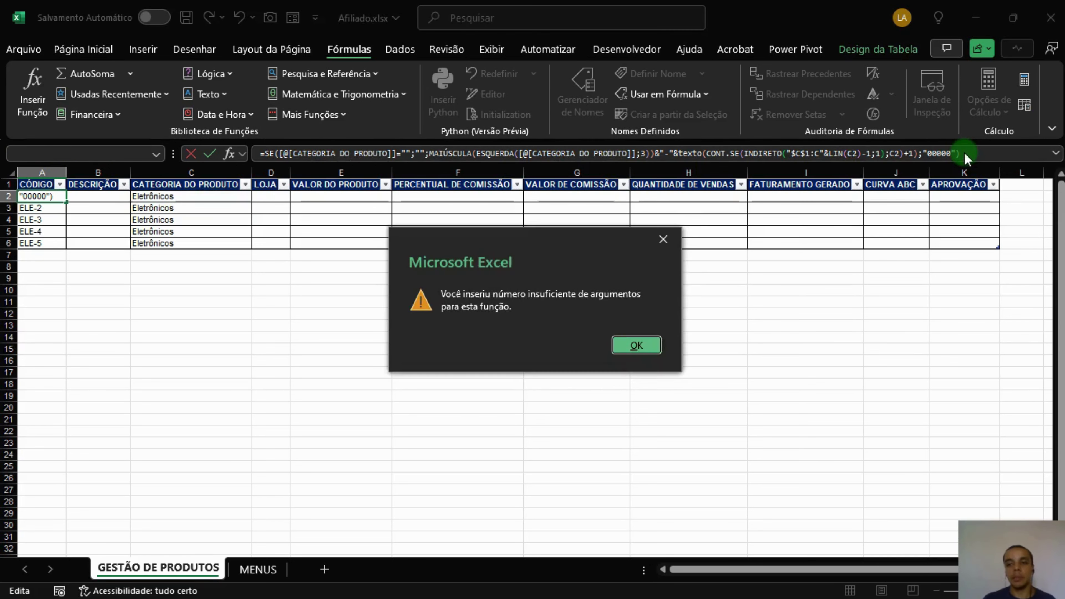
key("Return")
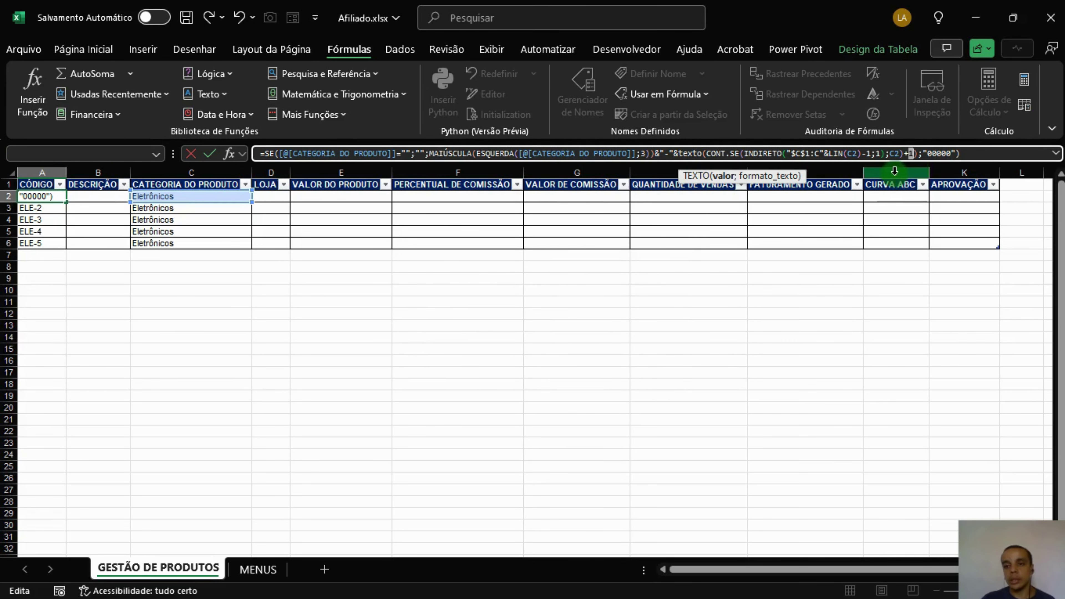
Step: Correct the A2 formula's parentheses so TEXTO closes after "00000" rather than after +1, and apply it to the CÓDIGO column
left_click(962, 154)
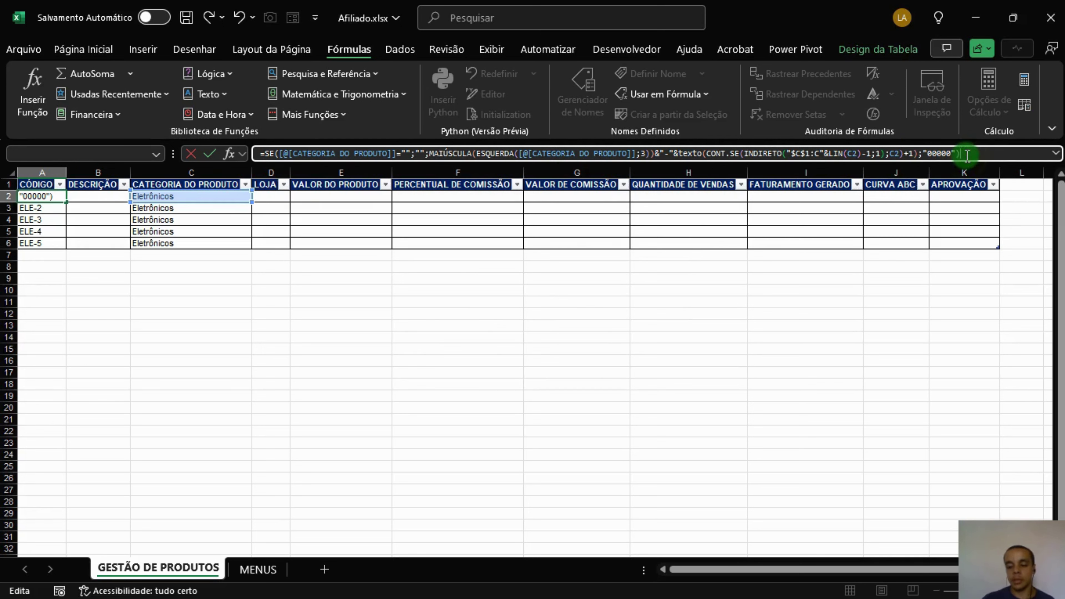
key("BackSpace")
left_click(917, 154)
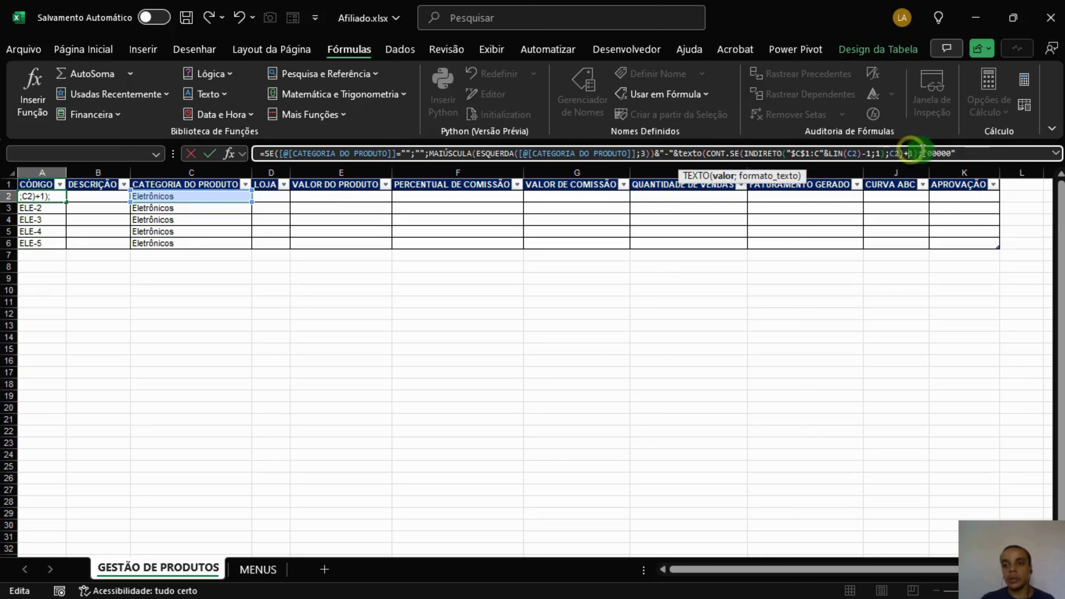
left_click(970, 154)
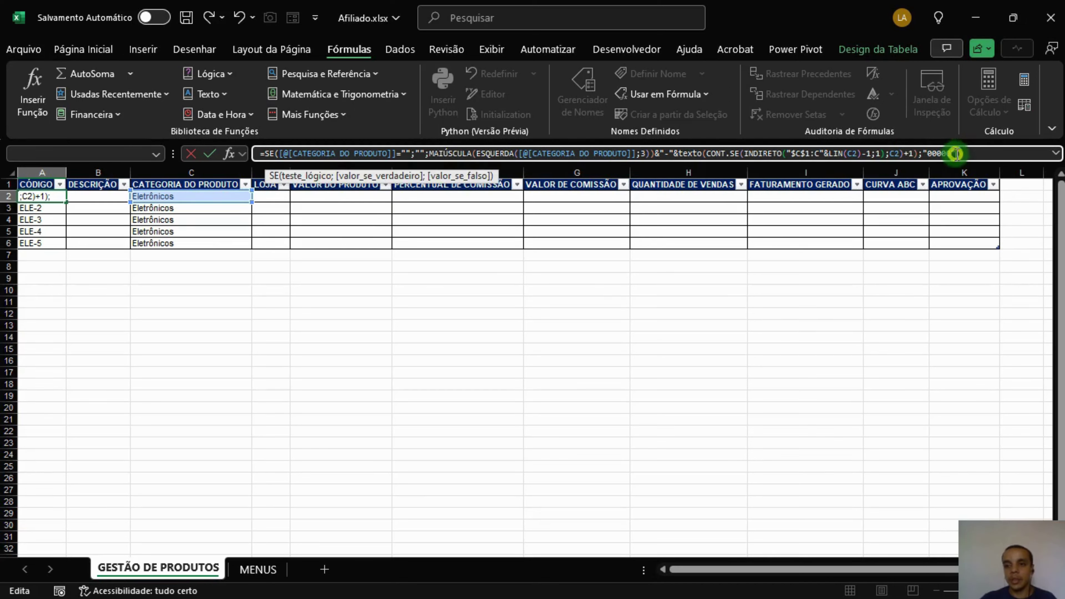
left_click(708, 153)
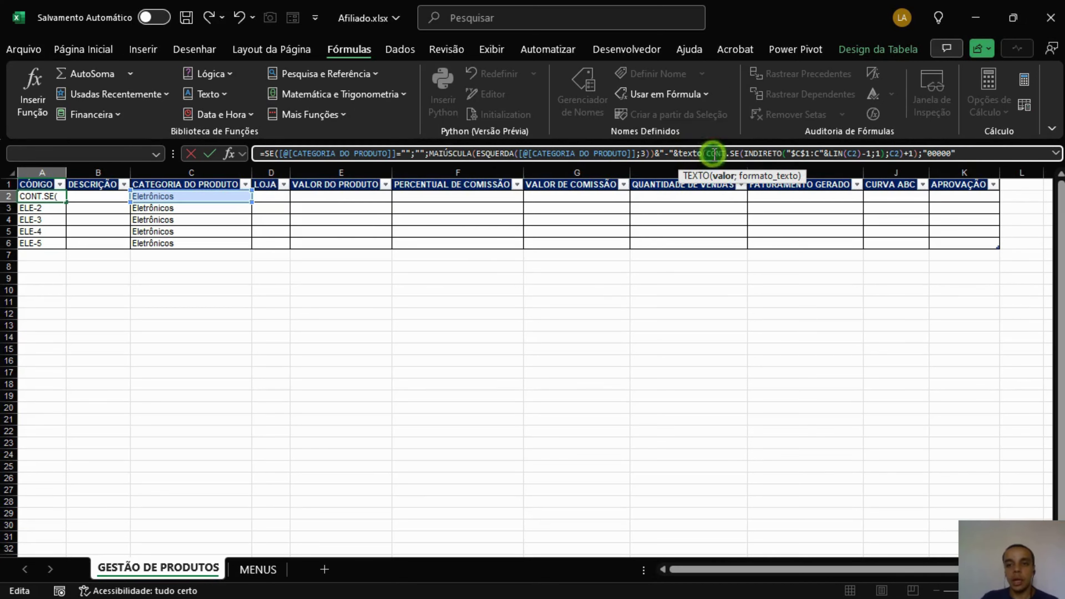
left_click(917, 154)
key("BackSpace")
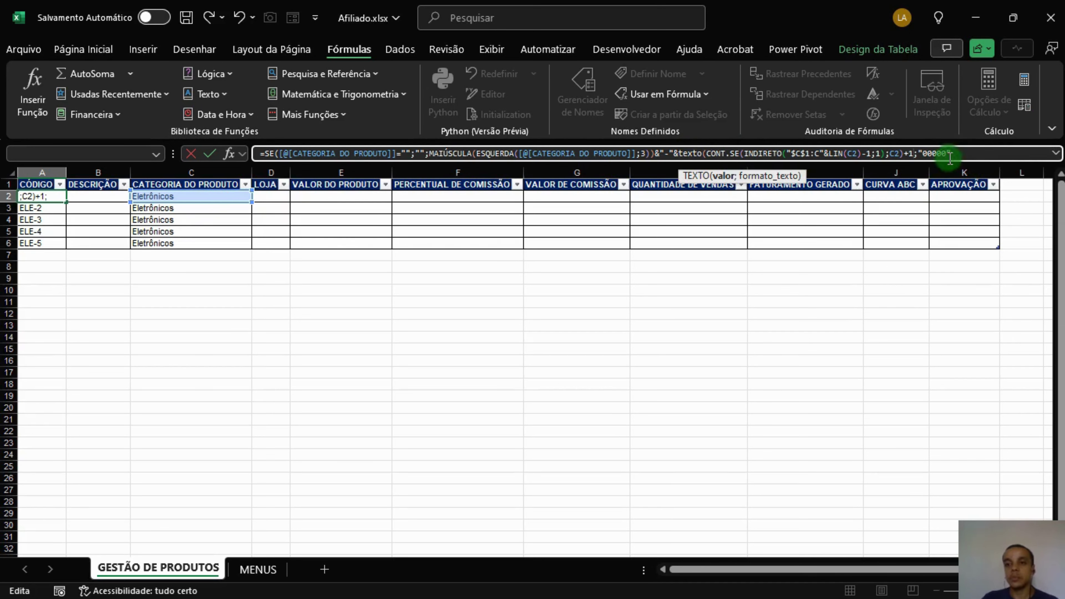
left_click(972, 154)
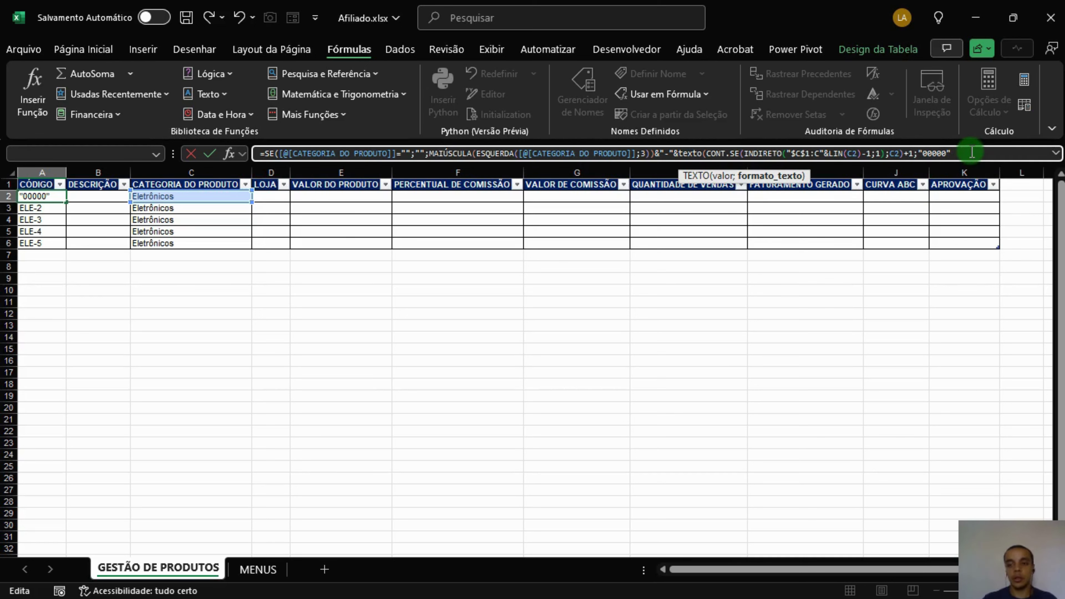
type("))")
key("Return")
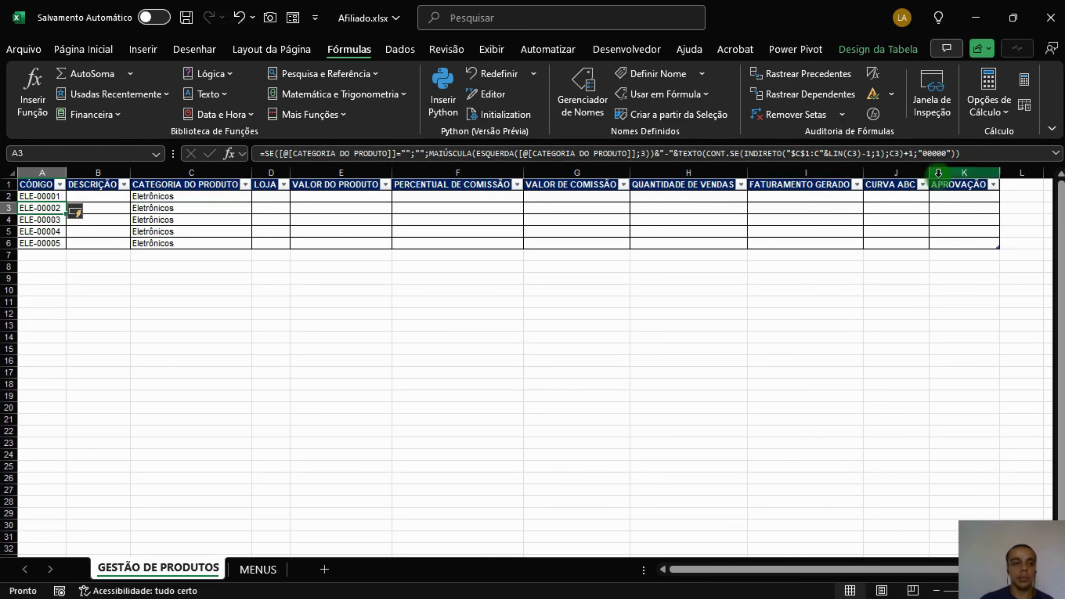
left_click(188, 328)
left_click(47, 198)
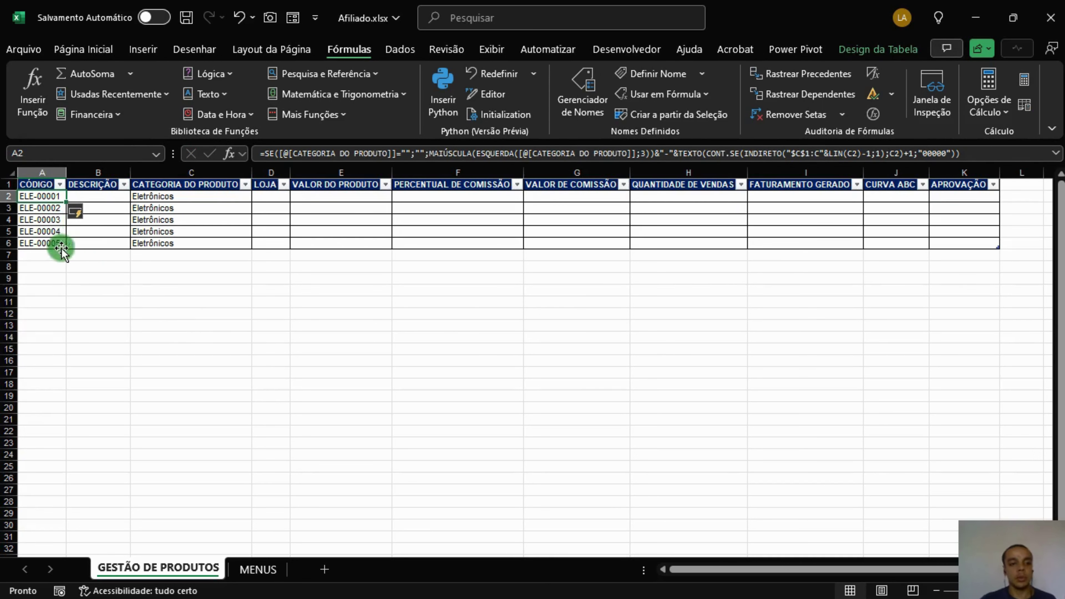
Step: Add five more product rows by filling the category Eletrônicos into C7 to C11
left_click(162, 254)
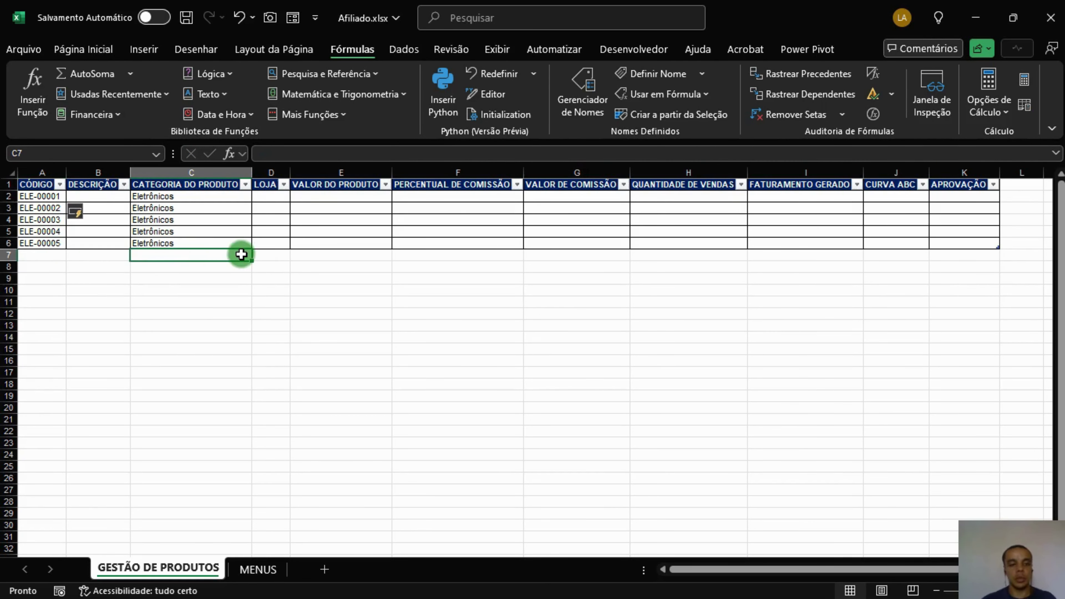
type("Eletrônicos")
key("Return")
type("Eletrônicos")
key("Return")
key("Return")
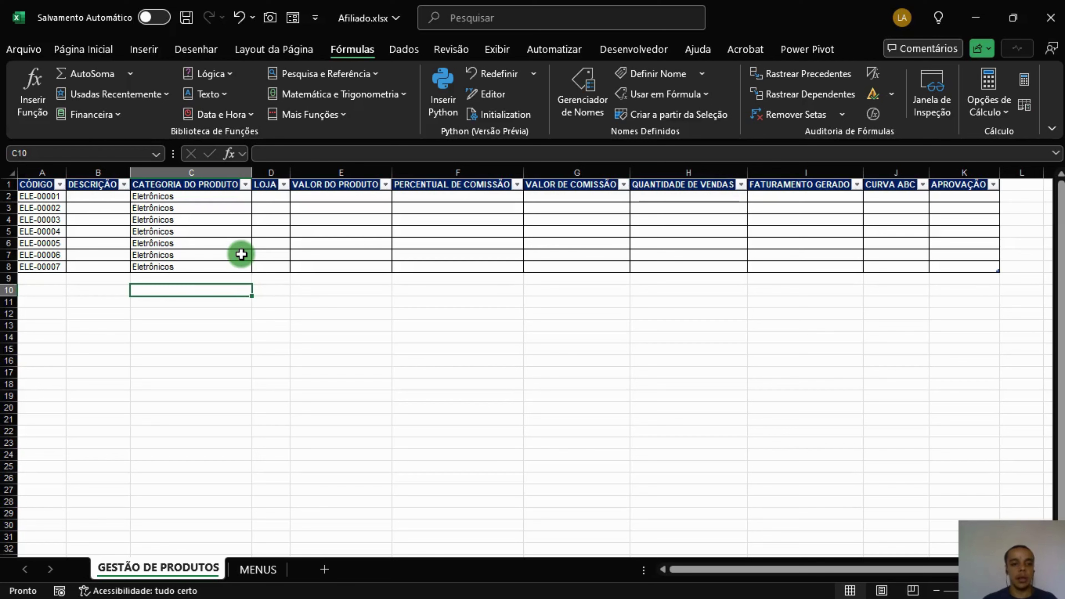
key("Up")
key("ctrl+d")
key("Down")
key("ctrl+d")
key("Down")
key("ctrl+d")
key("Down")
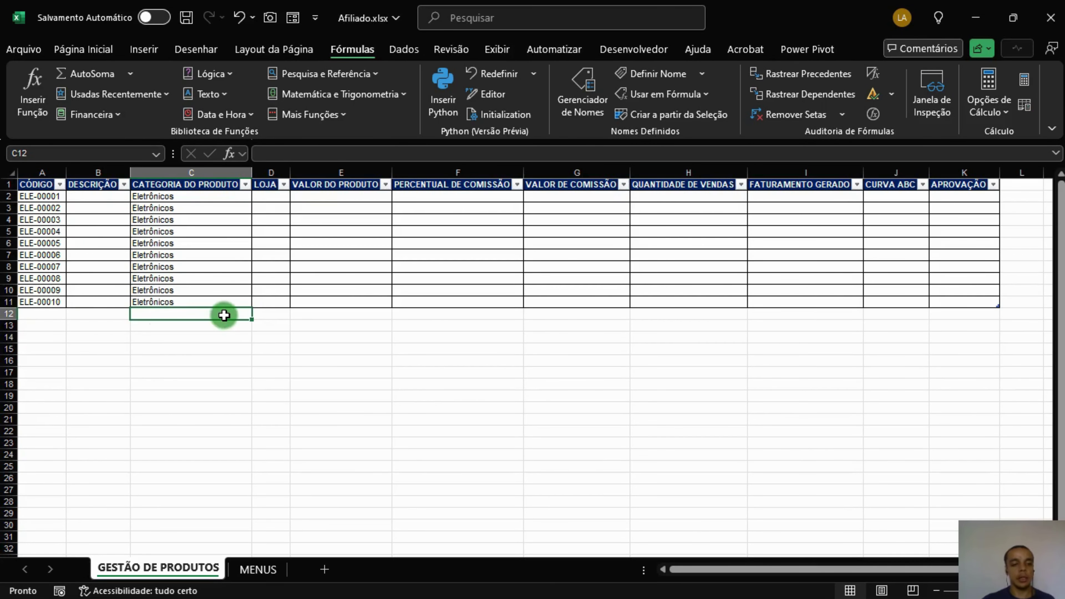
type("Li")
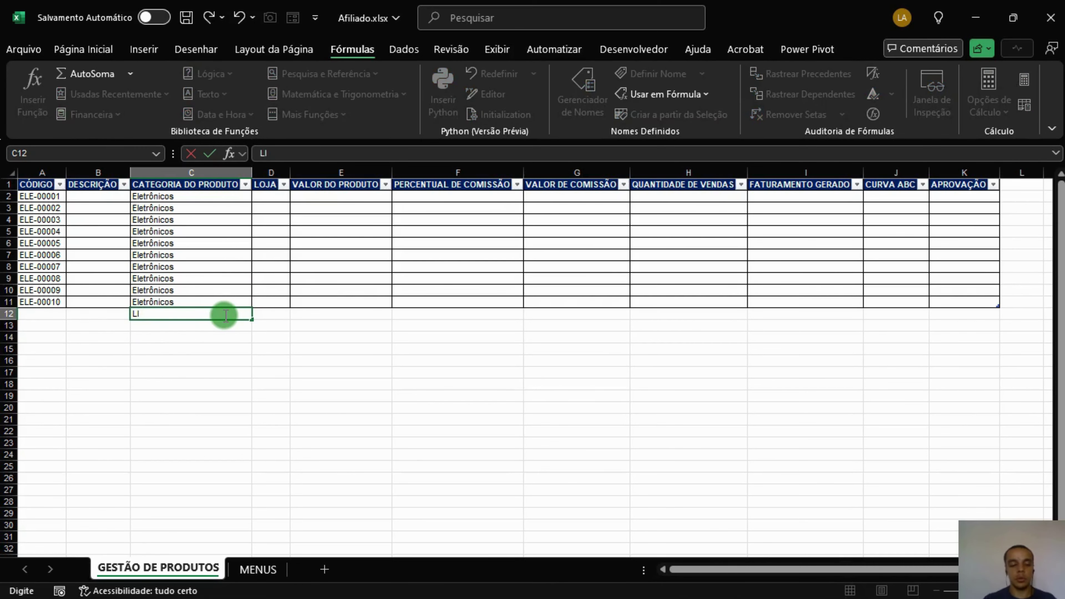
type("vros")
key("BackSpace")
key("BackSpace")
key("BackSpace")
key("BackSpace")
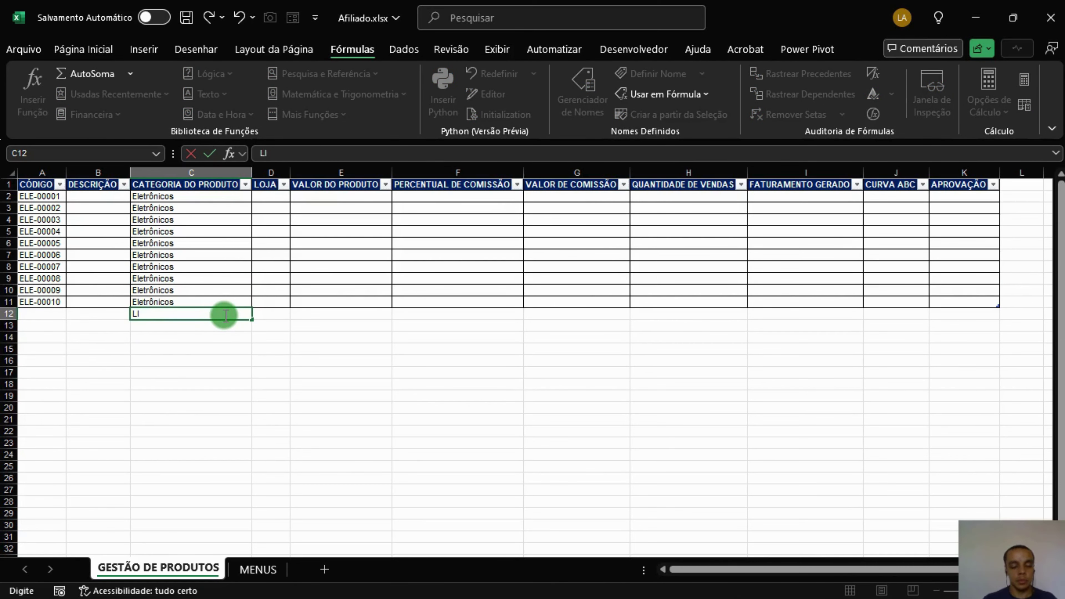
type("ivro")
key("Return")
key("Escape")
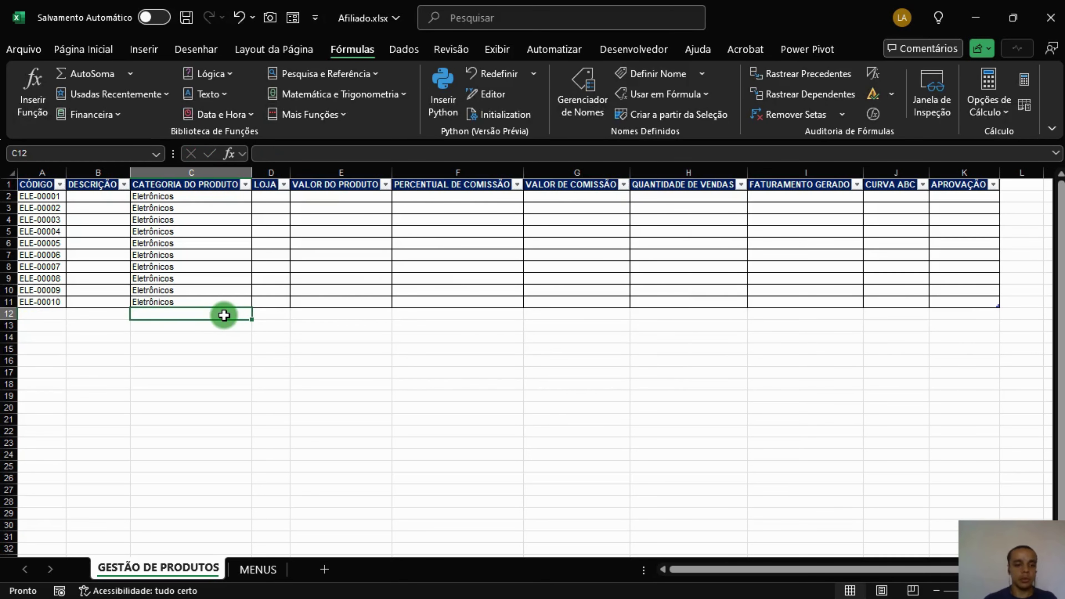
Step: Add a product row with the category Livros in C12 and compare its code in A12 with the one above
type("Livros")
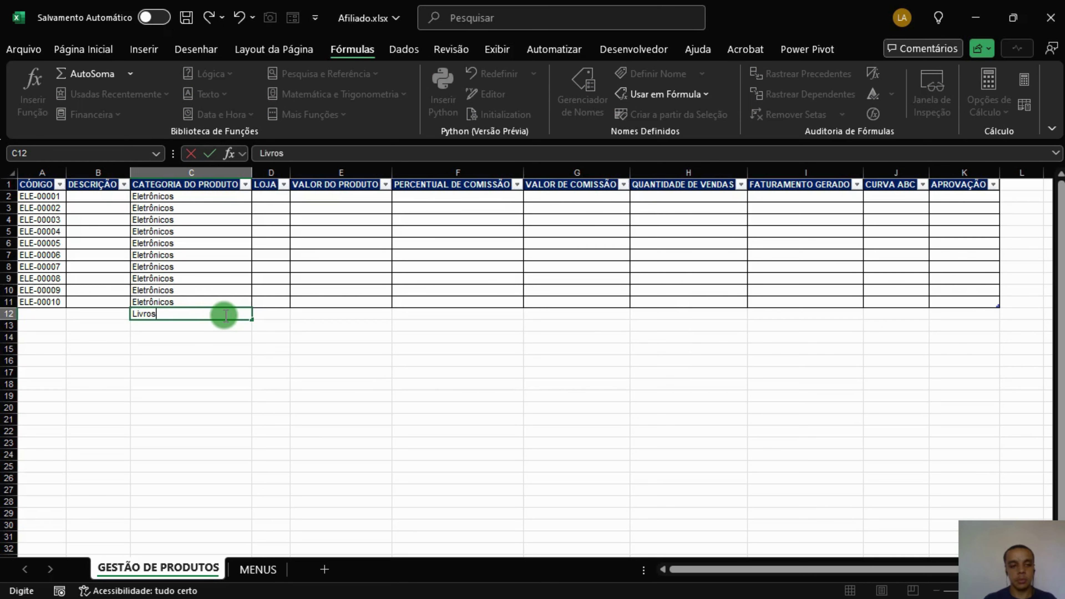
key("Return")
left_click(46, 314)
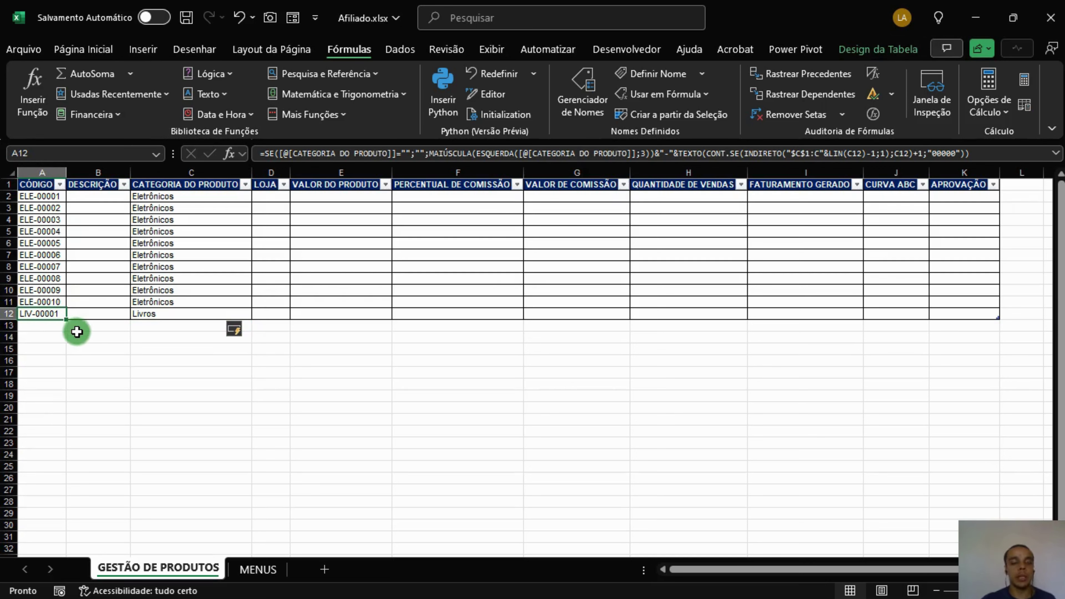
left_click(151, 312)
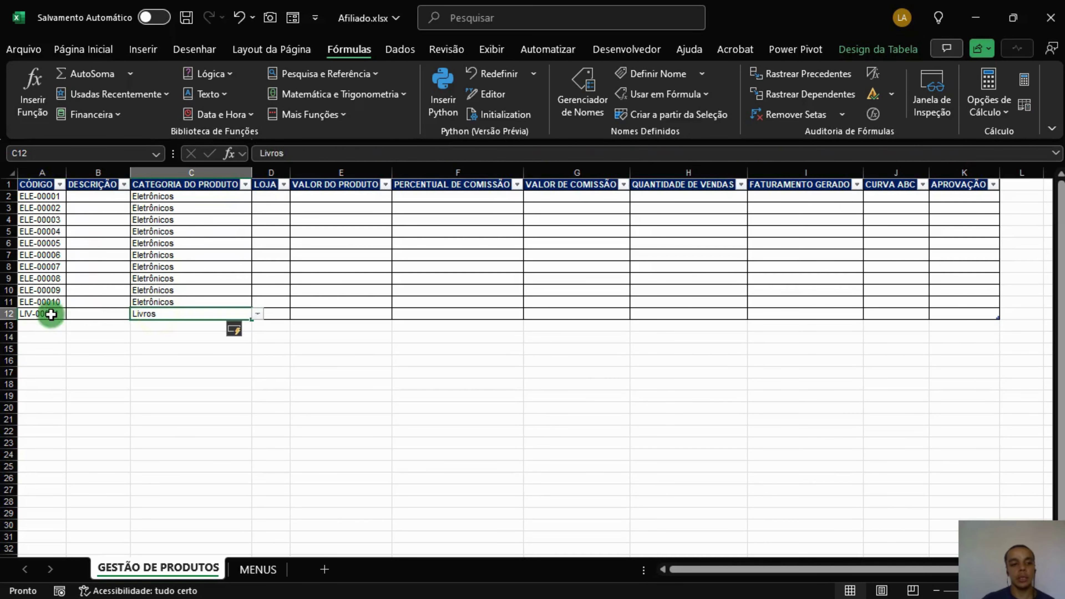
left_click(46, 302)
left_click(149, 312)
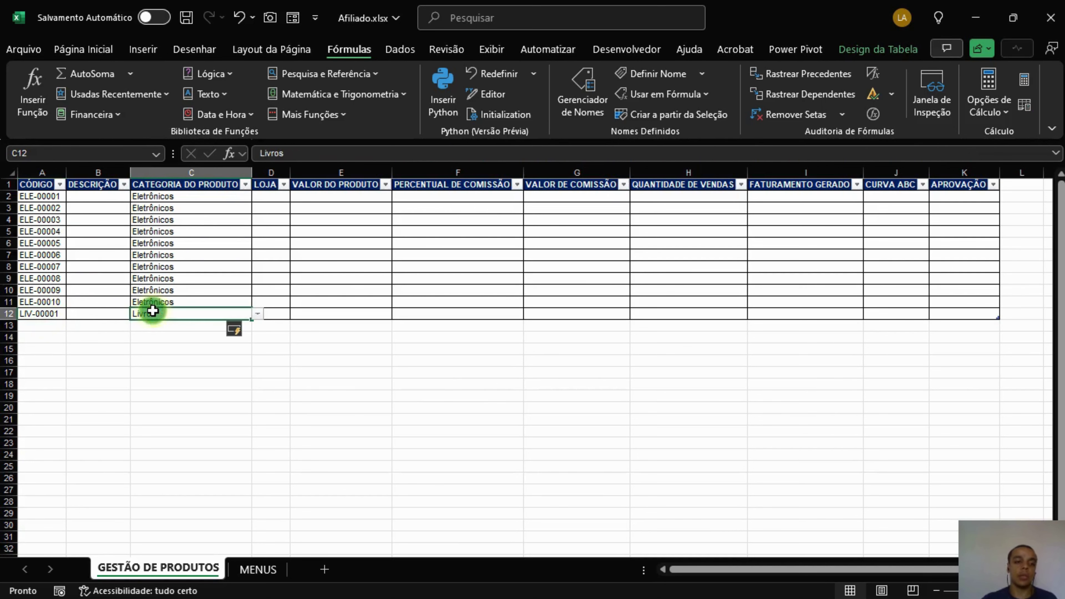
Step: Add a new product row below the table with the category Eletrônicos and check its generated code in the CÓDIGO column
left_click(45, 313)
left_click(158, 310)
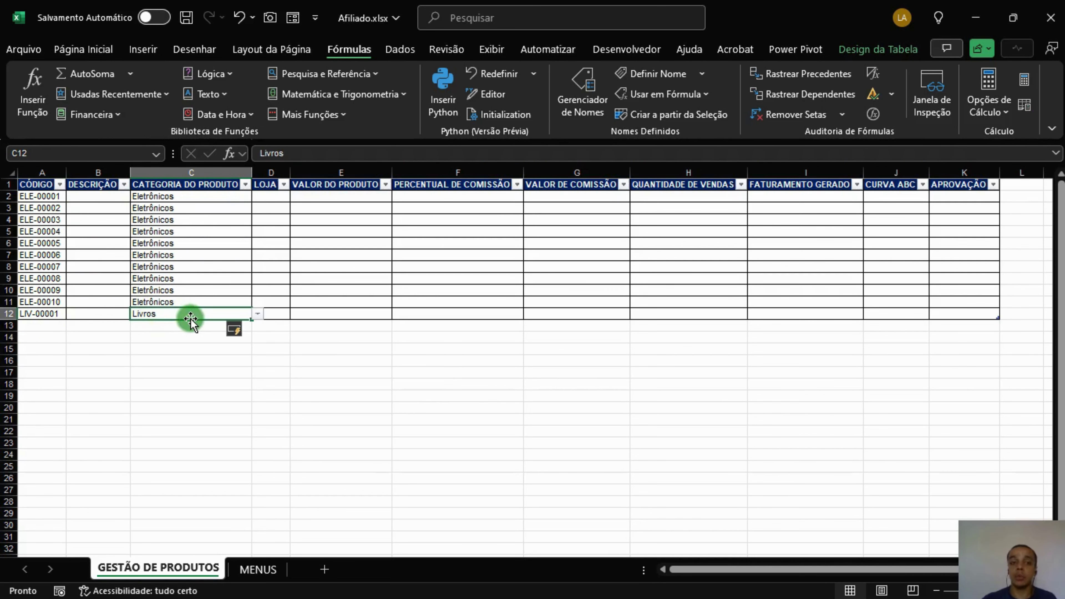
left_click(183, 330)
type("Eletrônicos")
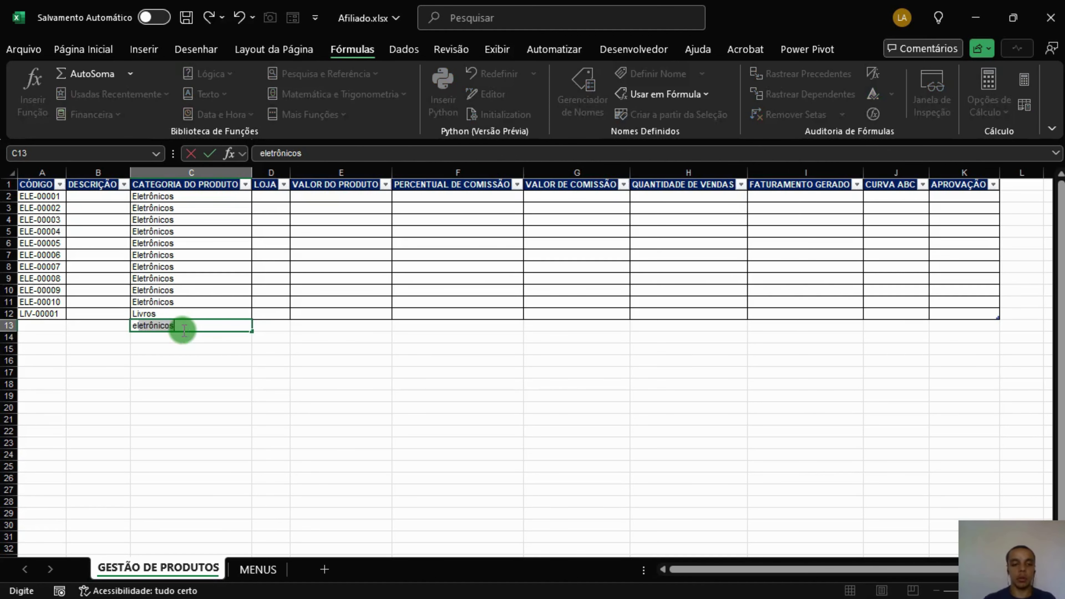
key("Return")
left_click(57, 325)
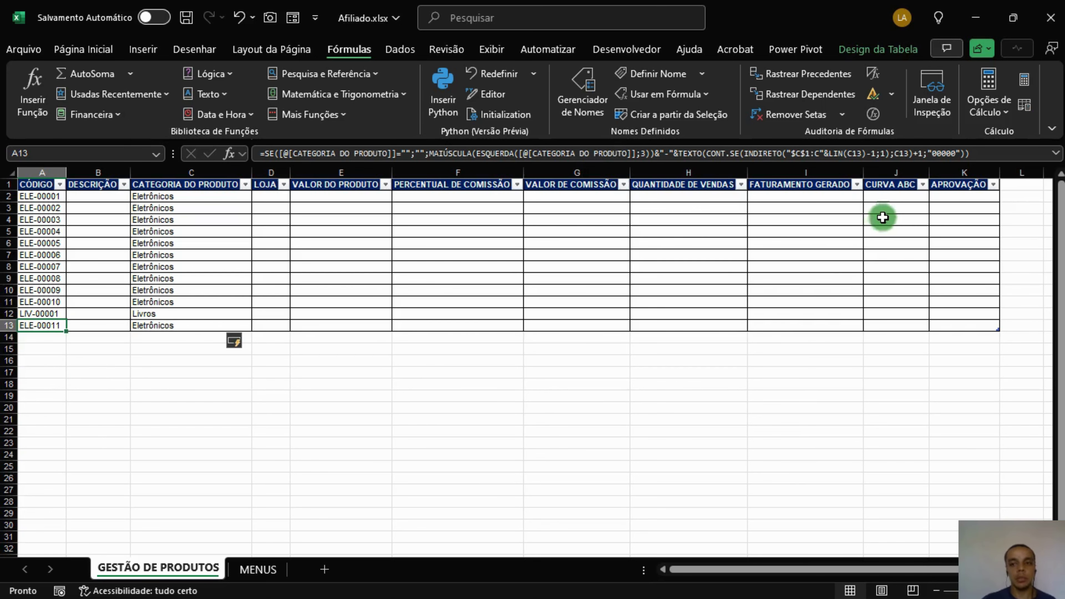
left_click(888, 198)
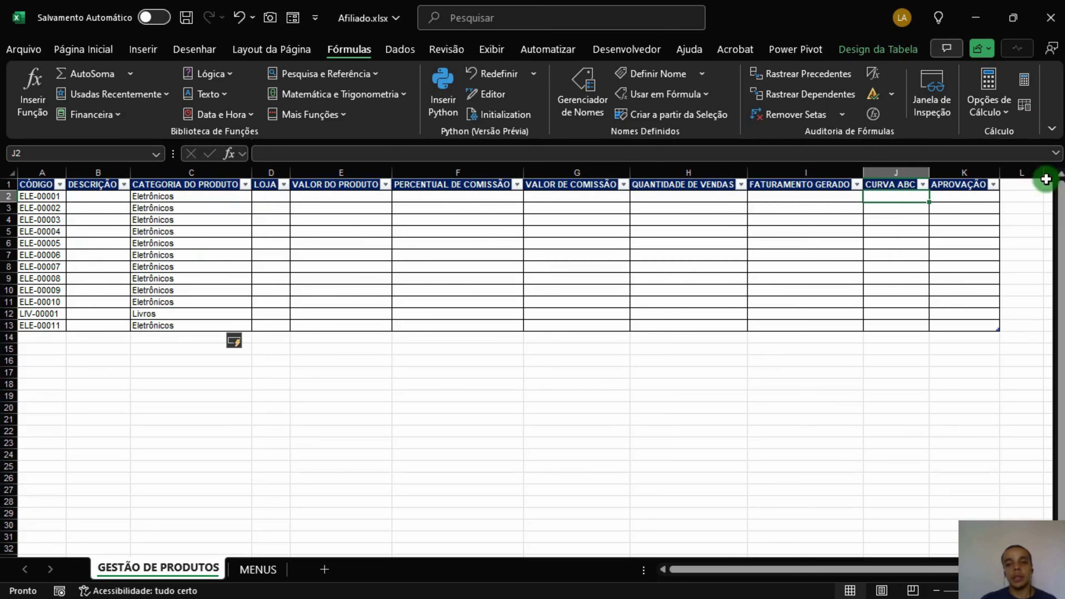
left_click(42, 231)
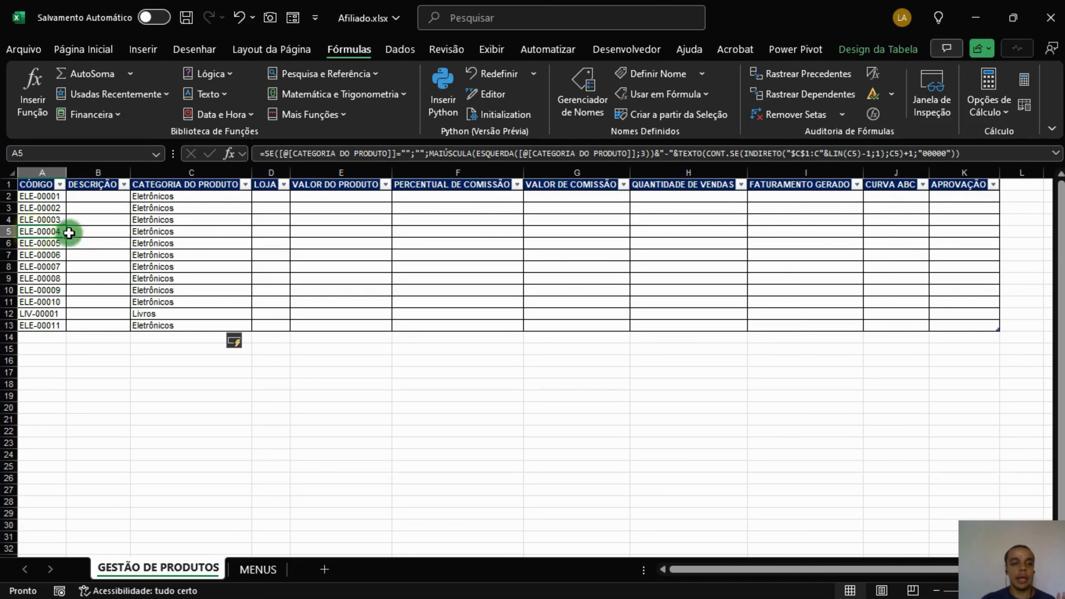
left_click(886, 232)
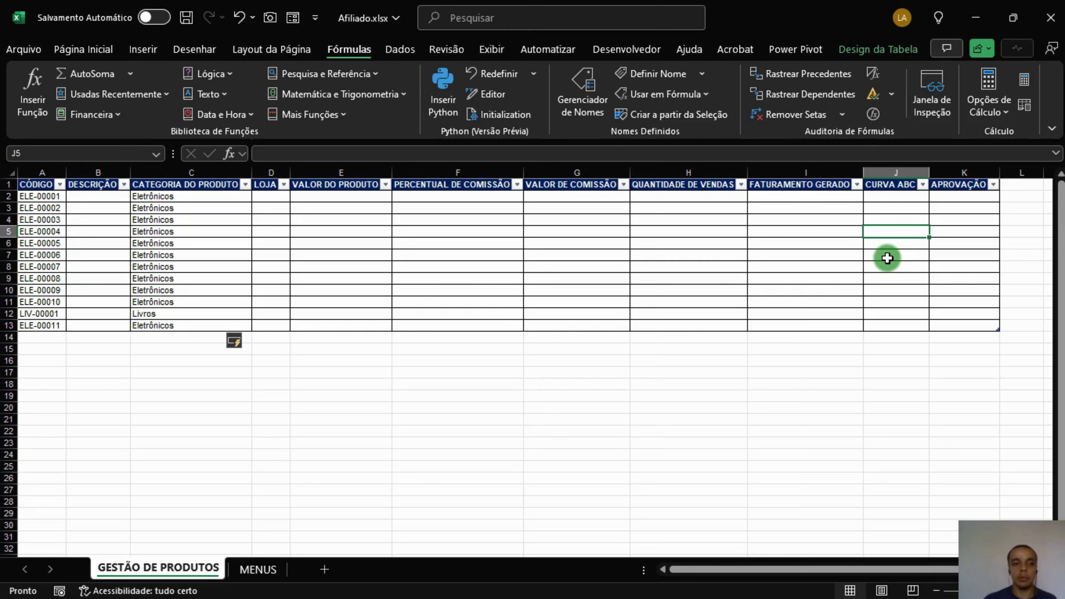
left_click(44, 196)
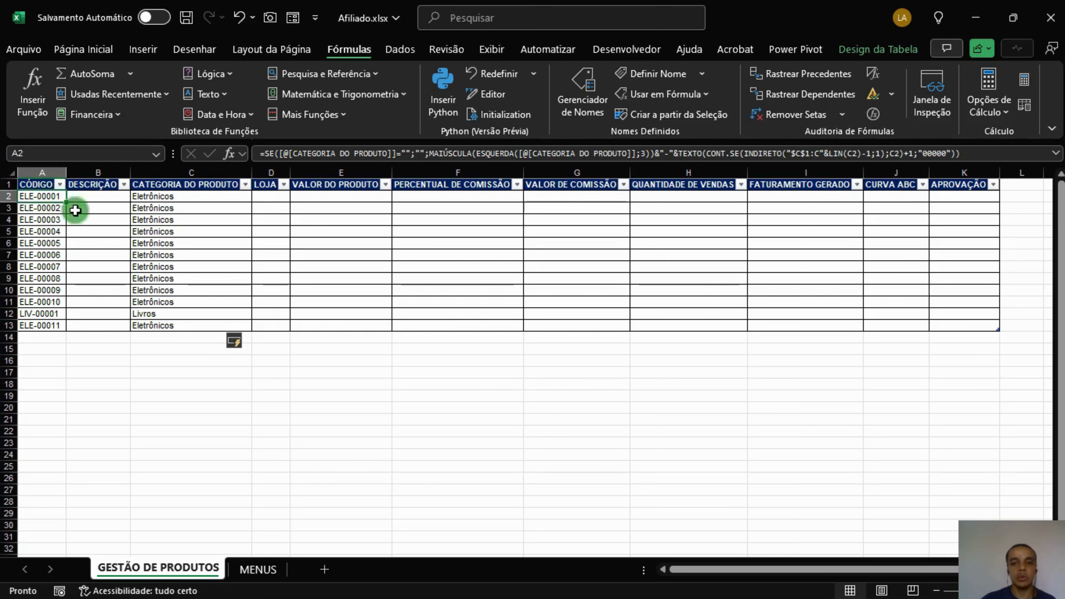
left_click(221, 231)
left_click(374, 267)
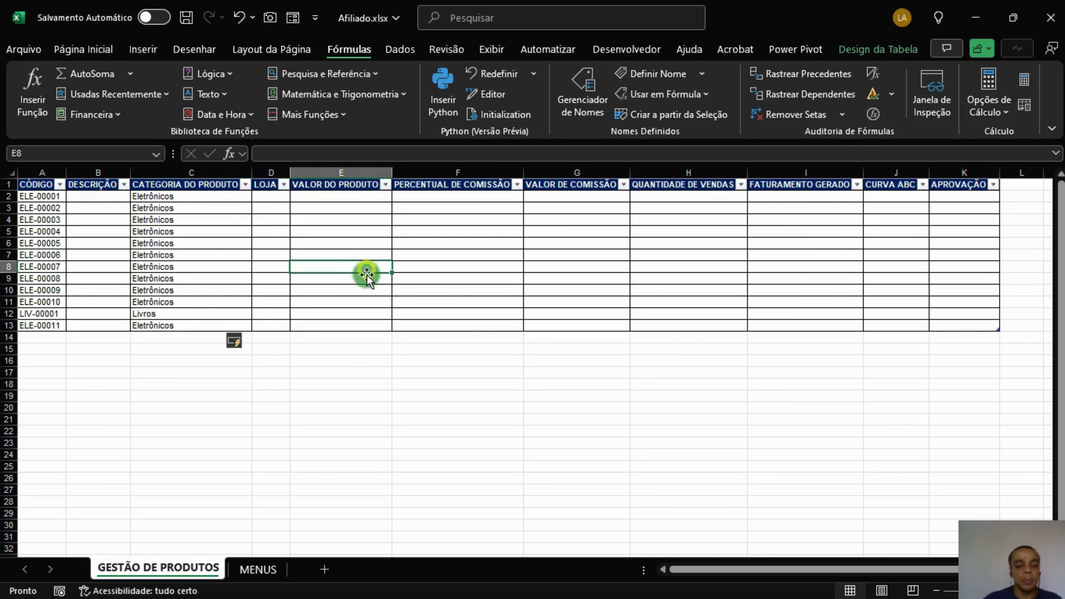
left_click(107, 196)
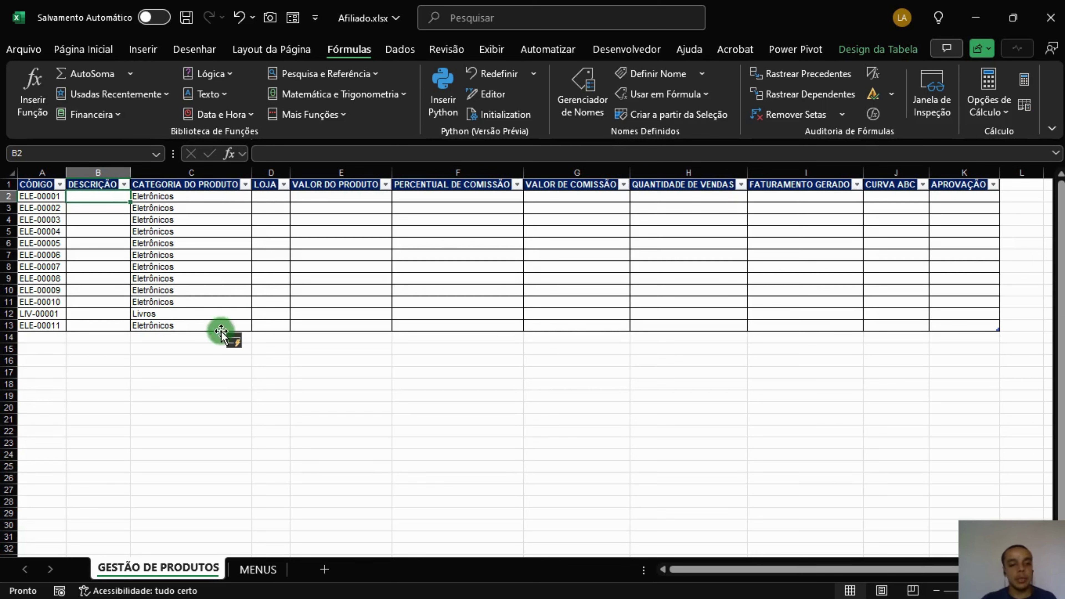
left_click(210, 338)
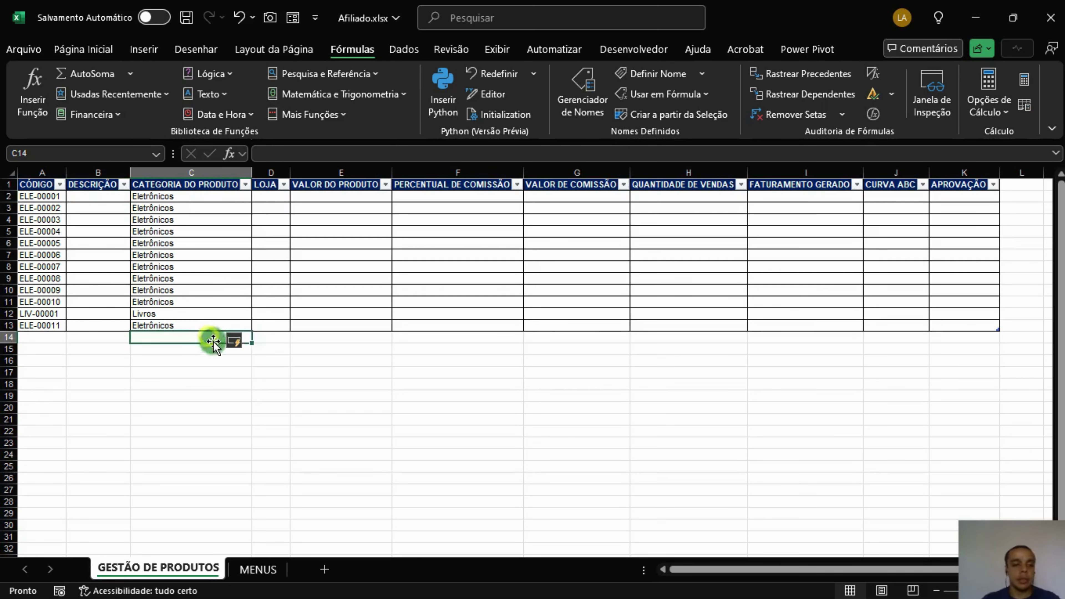
left_click(249, 252)
left_click(275, 199)
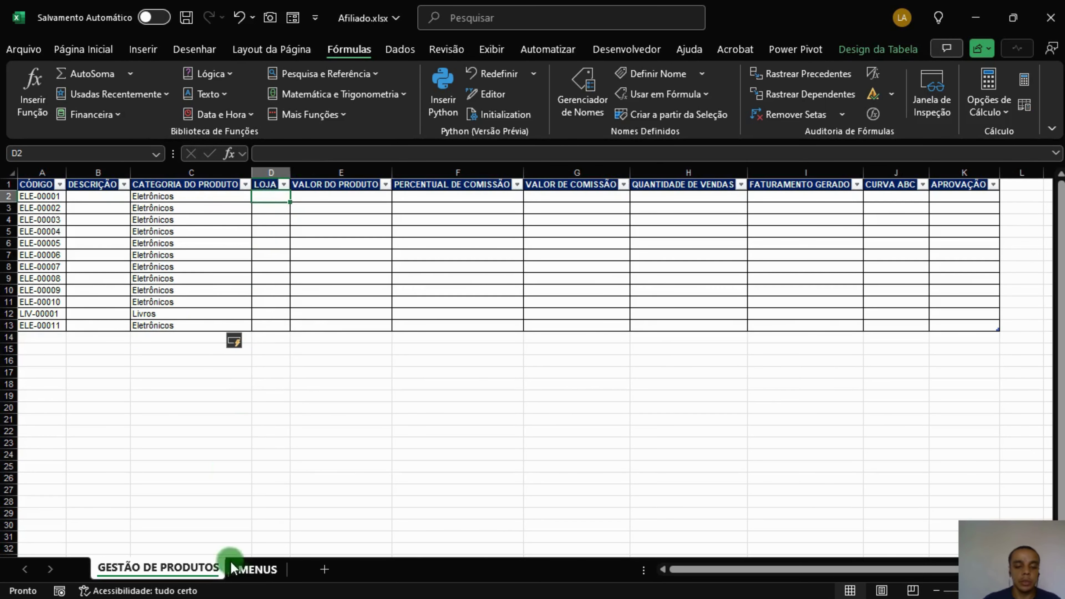
left_click(256, 569)
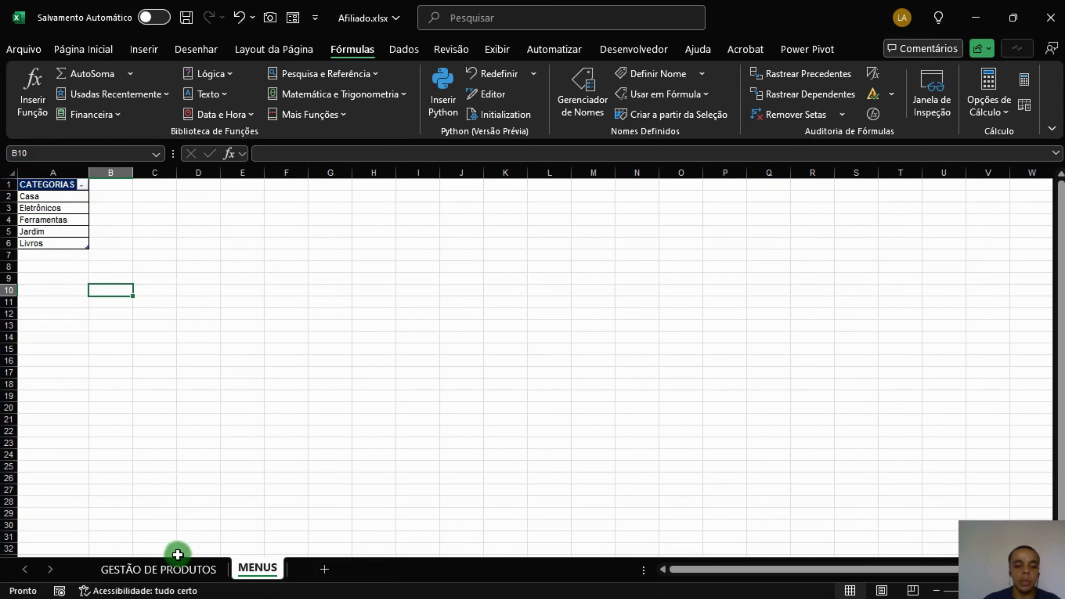
left_click(176, 569)
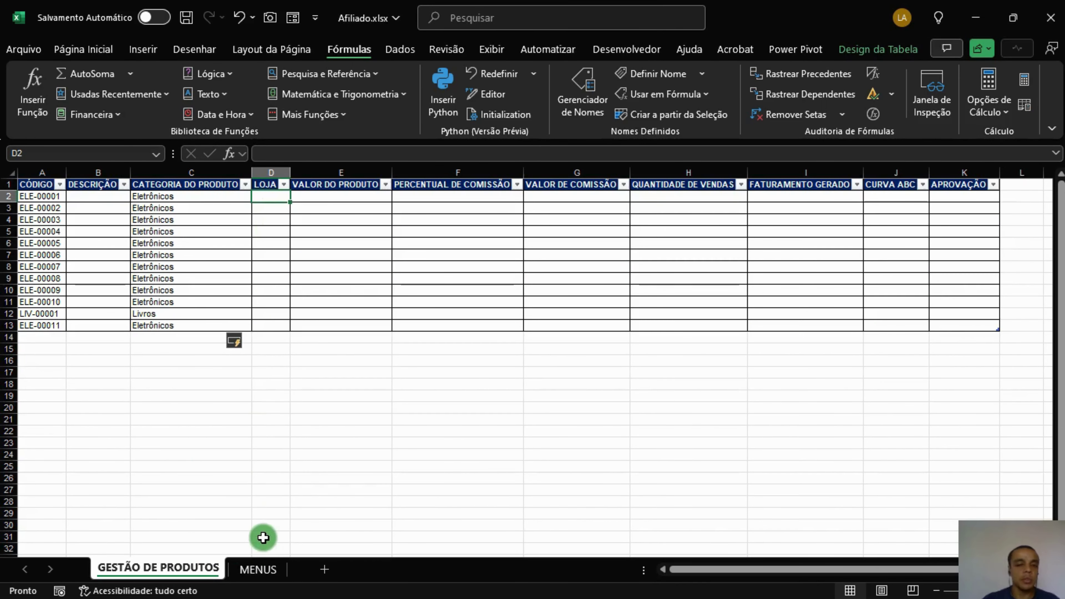
Step: Enter the heading Lojas in cell C1 of the MENUS sheet
left_click(254, 567)
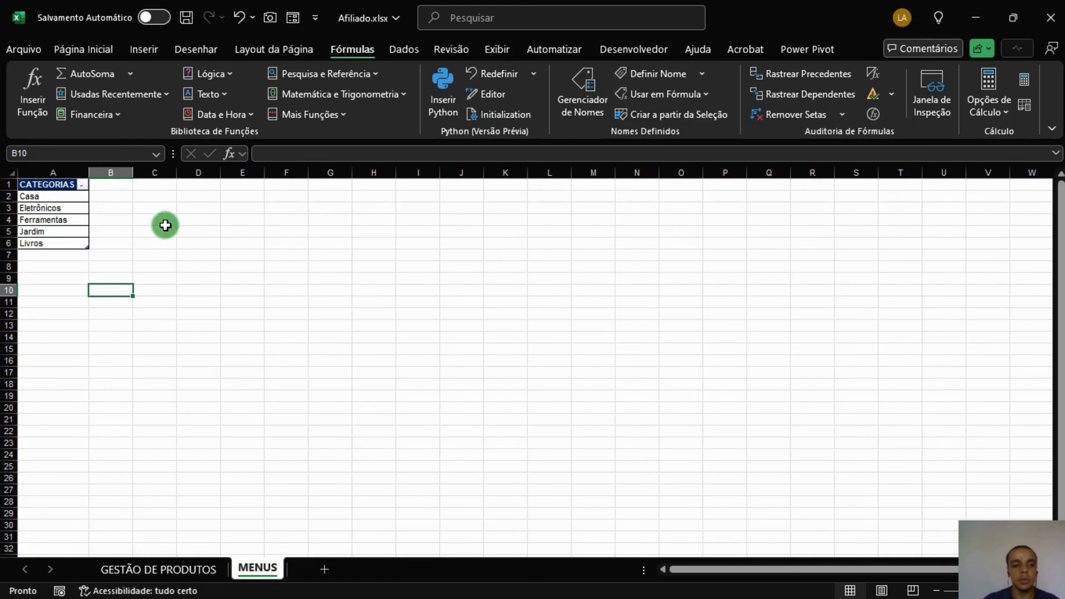
left_click(157, 185)
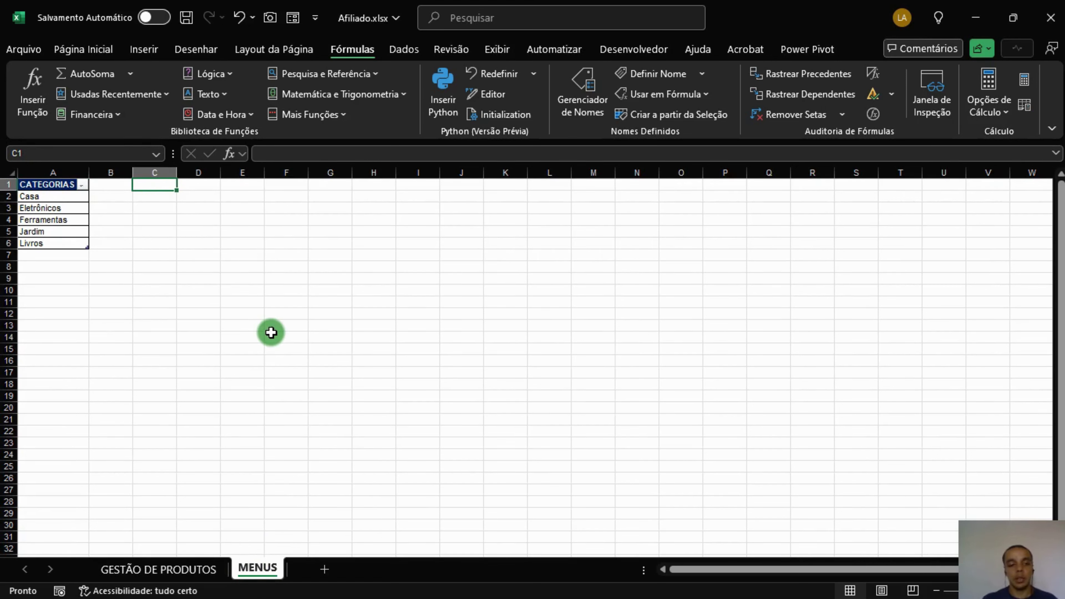
type("Lojas")
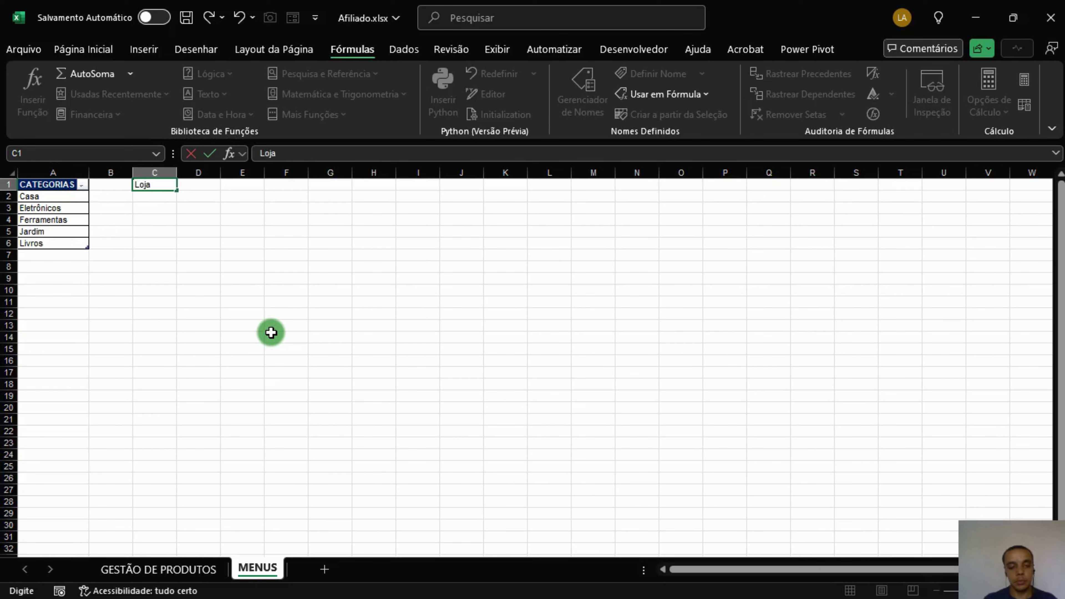
key("Return")
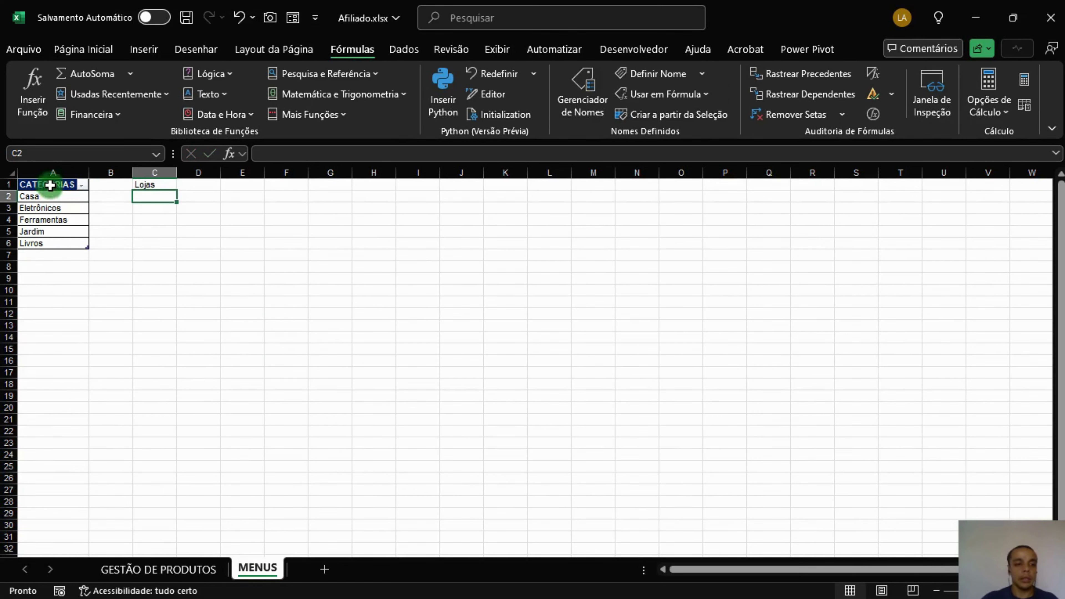
Step: Copy the formatting of the CATEGORIAS header and its first row to the Lojas cells C1:C2, and widen column C
left_click_drag(48, 184, 60, 193)
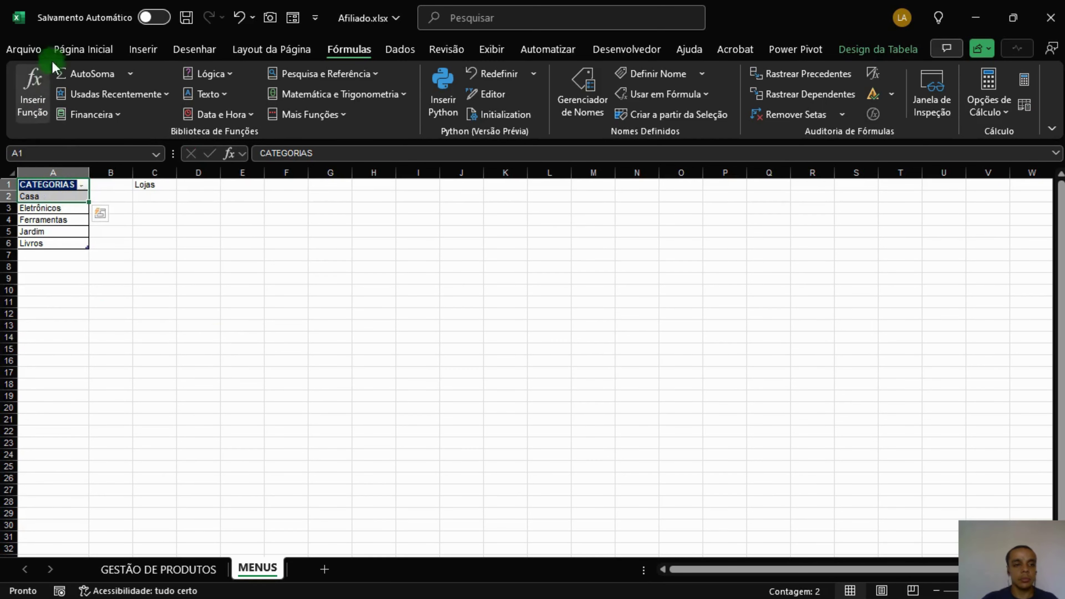
left_click(75, 49)
left_click(69, 111)
left_click(147, 185)
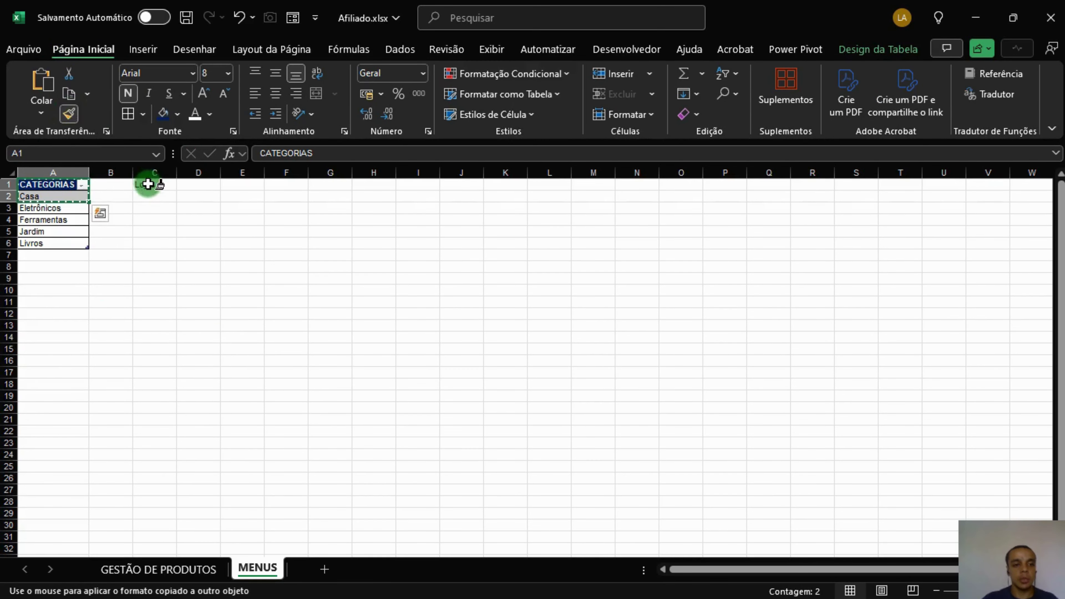
double_click(177, 172)
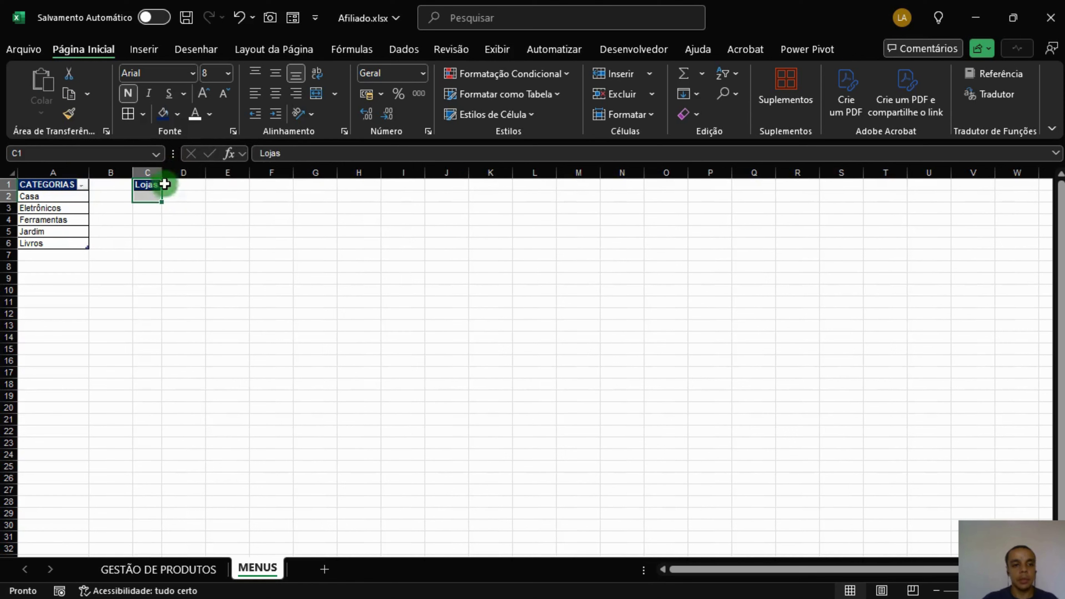
left_click_drag(162, 172, 199, 176)
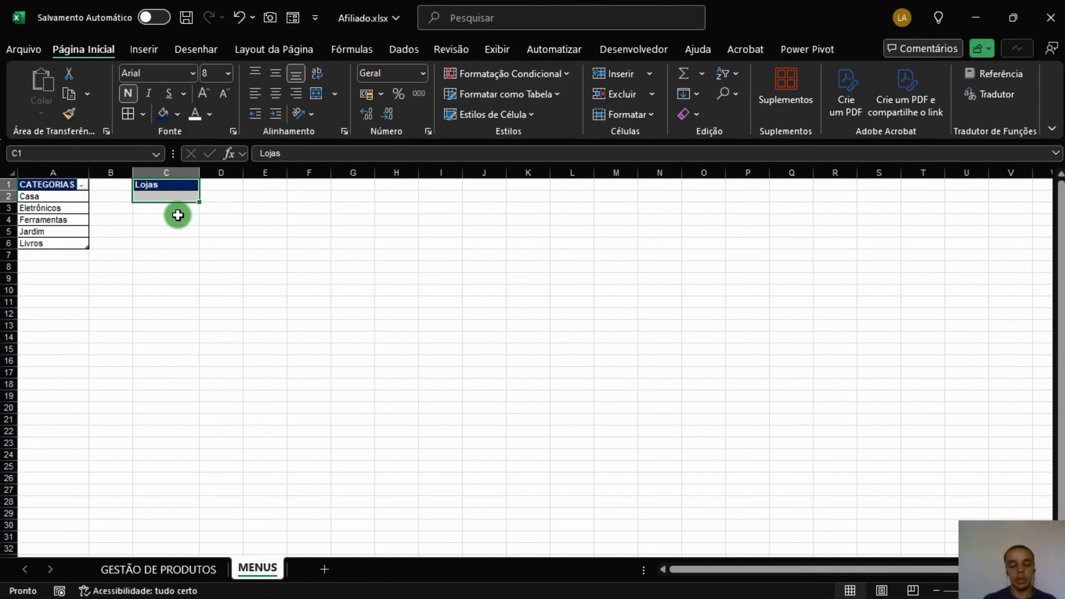
Step: Convert the range C1:C2 into a table with headers
key("ctrl+t")
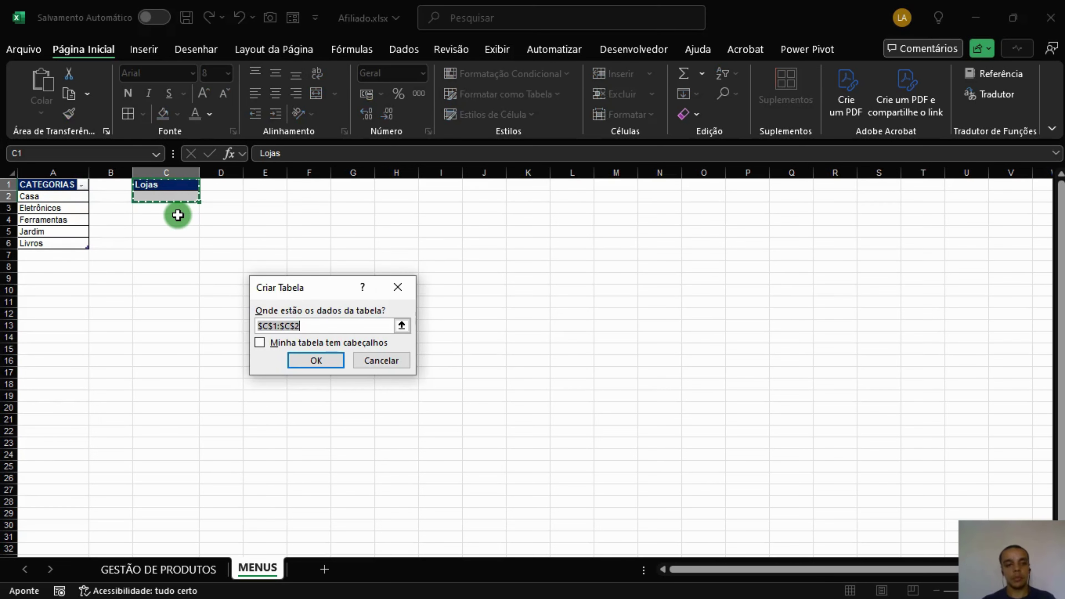
left_click(293, 343)
left_click(312, 360)
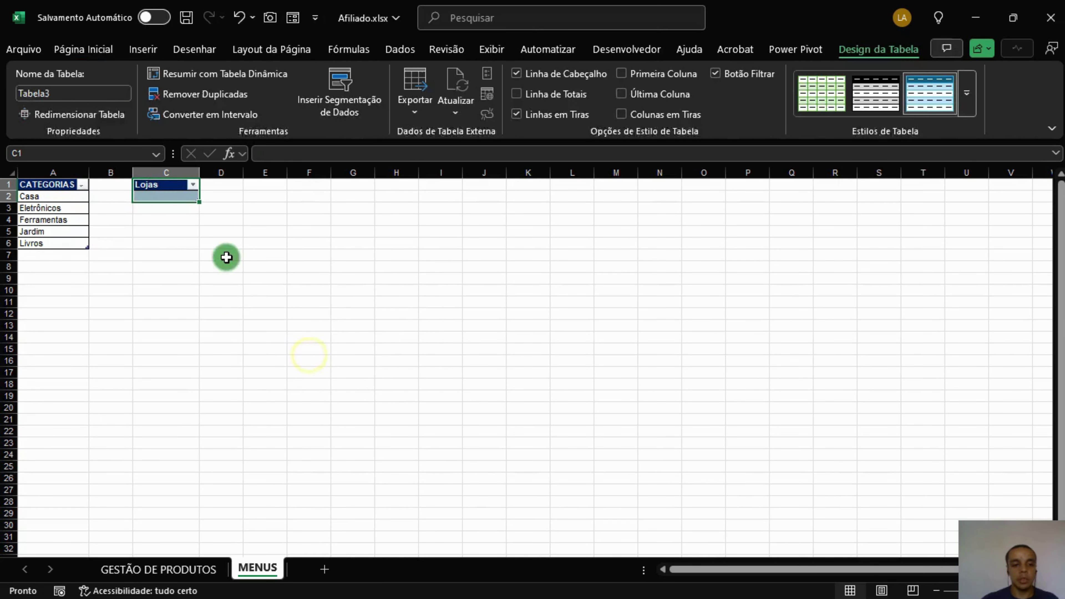
Step: Name the new Lojas table TAB_LOJAS and give it the plain table style without fill
left_click(90, 94)
type("tab_lojas")
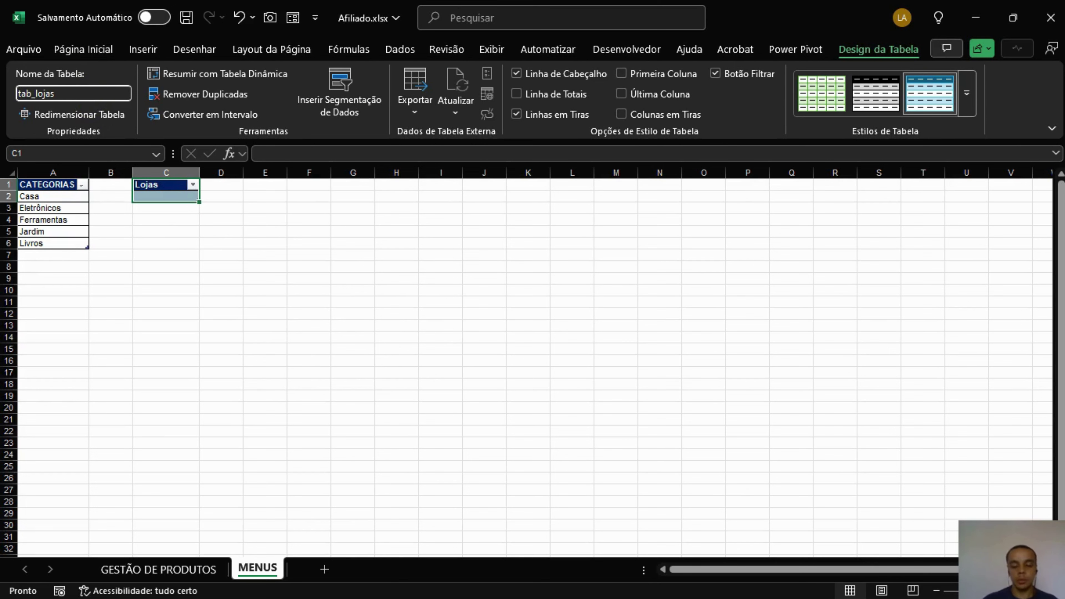
key("BackSpace")
key("BackSpace")
key("BackSpace")
key("BackSpace")
key("BackSpace")
key("BackSpace")
key("BackSpace")
key("BackSpace")
key("BackSpace")
type("TAB_LOJAS")
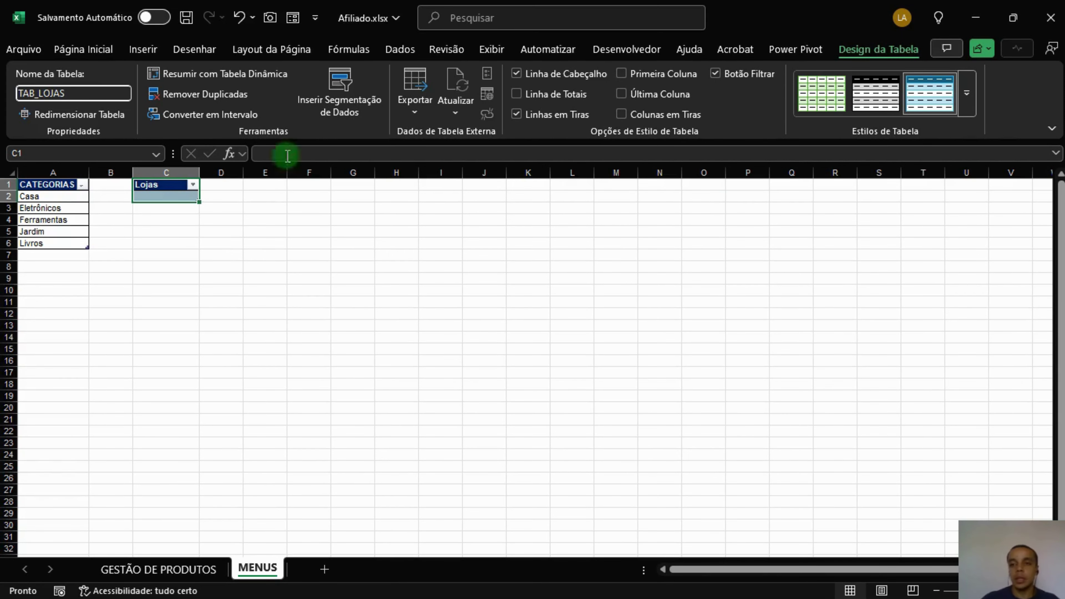
left_click(967, 93)
left_click(715, 126)
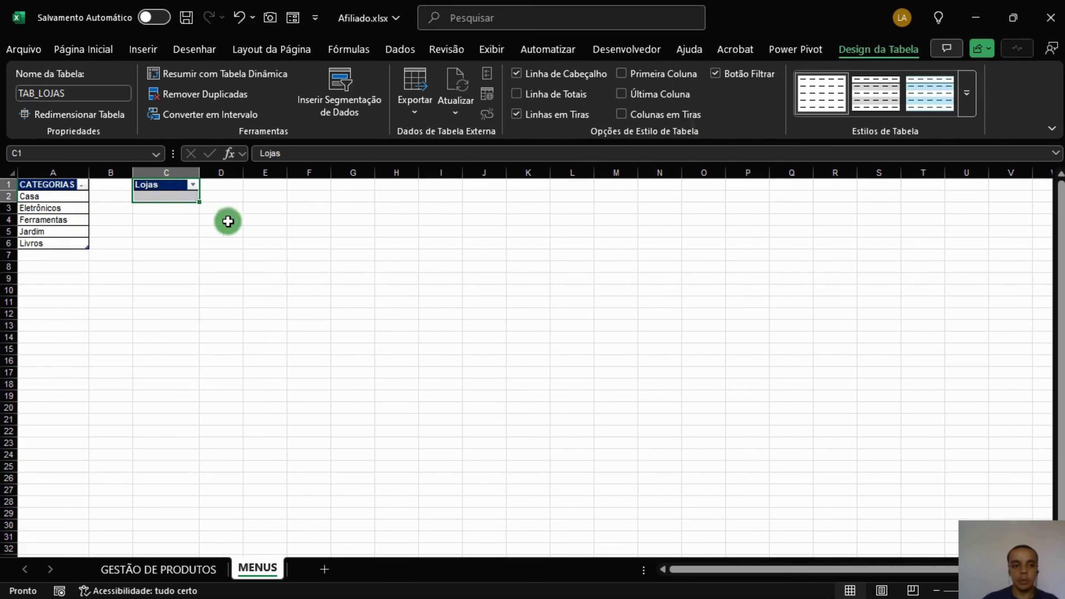
Step: Fill the Lojas table with the stores Mercado Livre, Amazon and Shopee
left_click(181, 209)
left_click(181, 197)
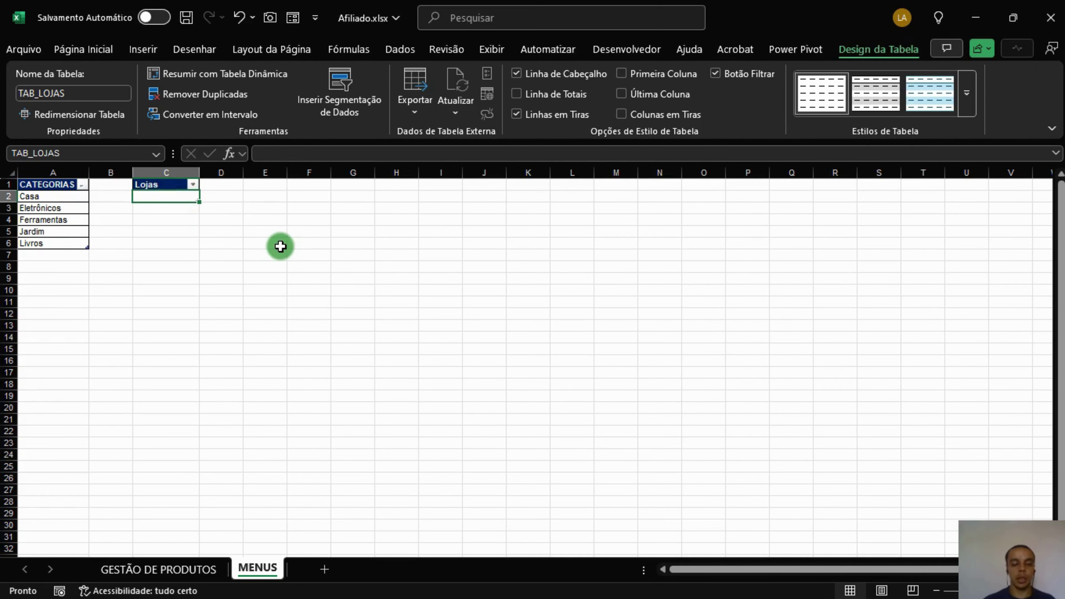
type("Mercado Livre")
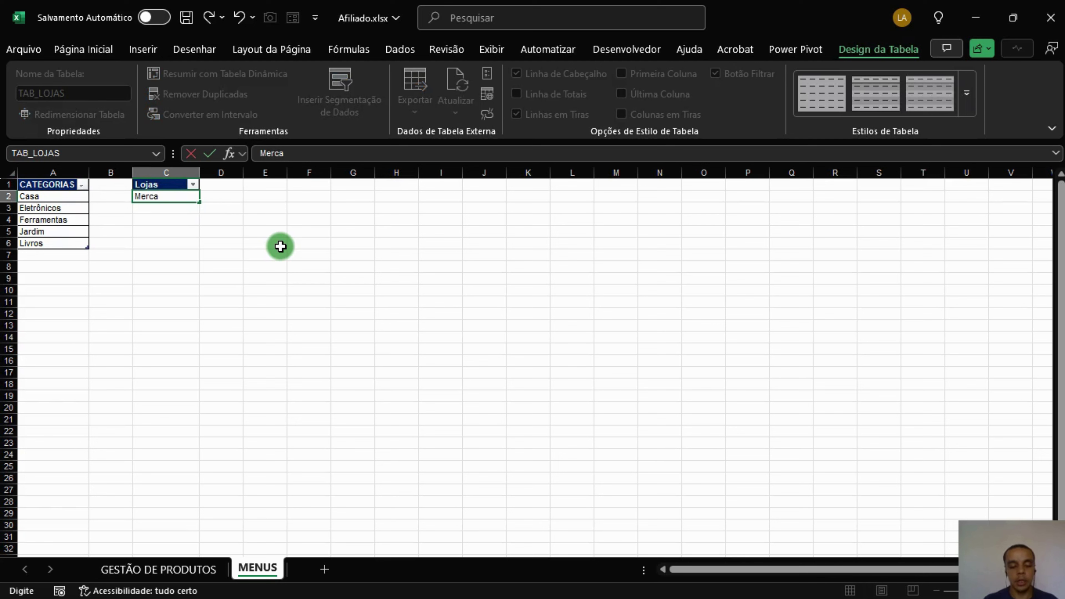
key("Return")
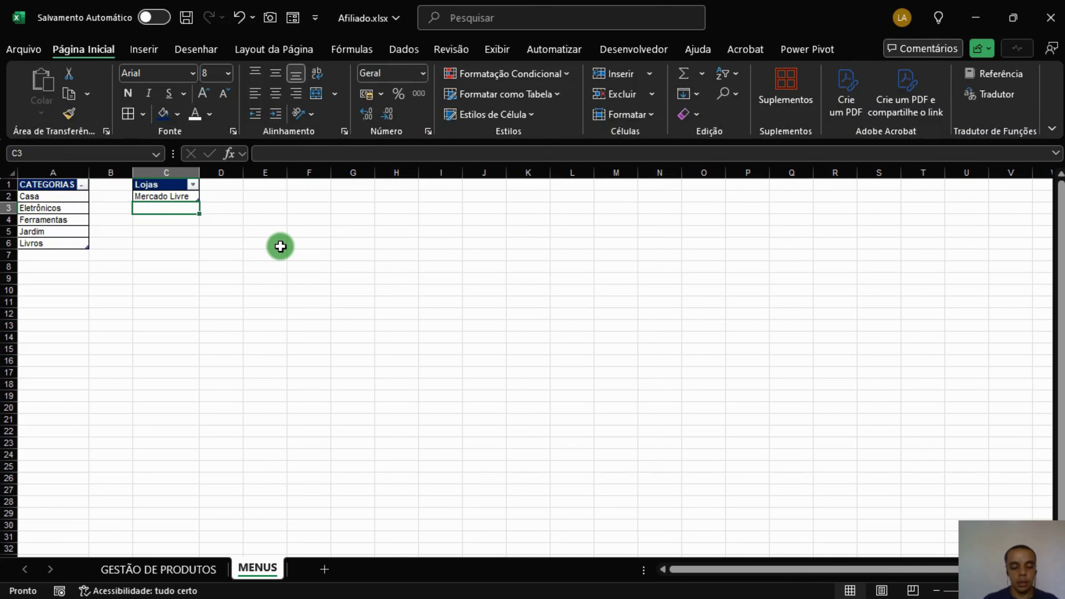
type("Amazon")
key("Return")
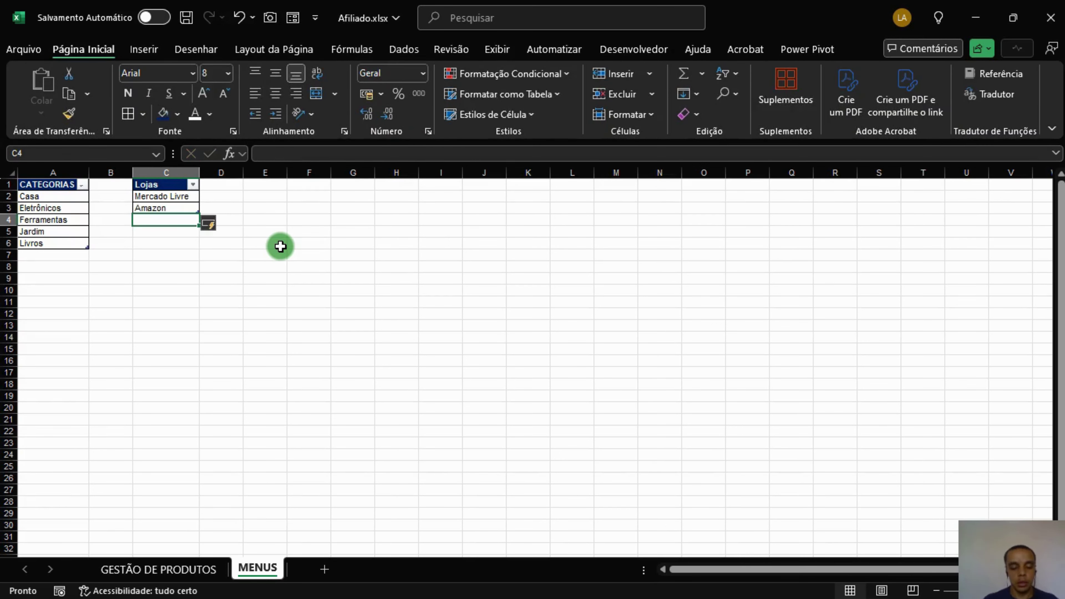
type("Shopee")
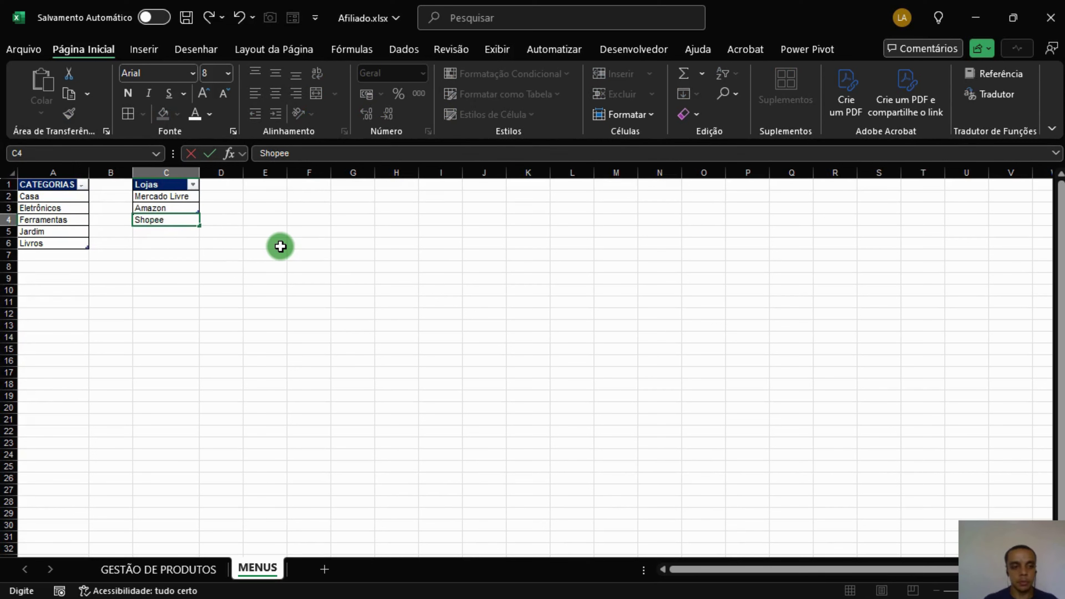
key("Return")
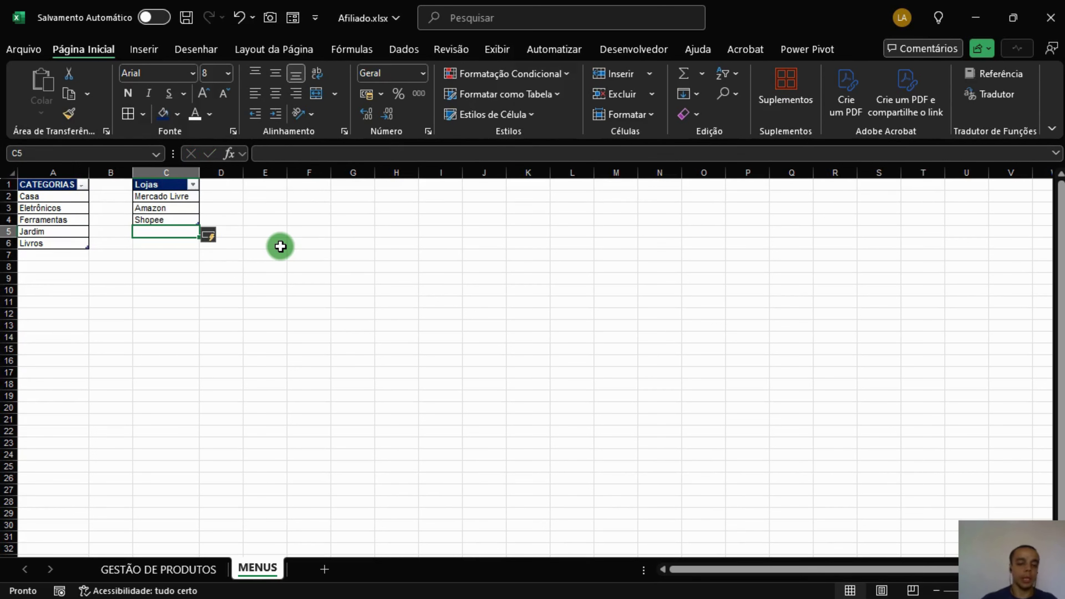
Step: Sort the Lojas and CATEGORIAS tables alphabetically from A to Z
left_click(193, 185)
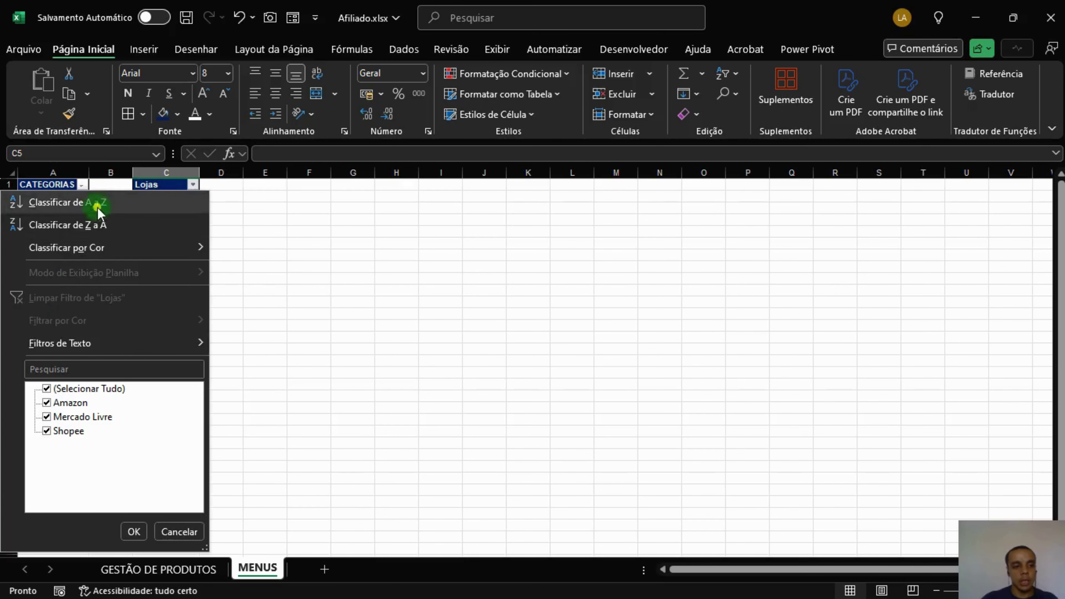
left_click(90, 203)
left_click(82, 185)
left_click(78, 209)
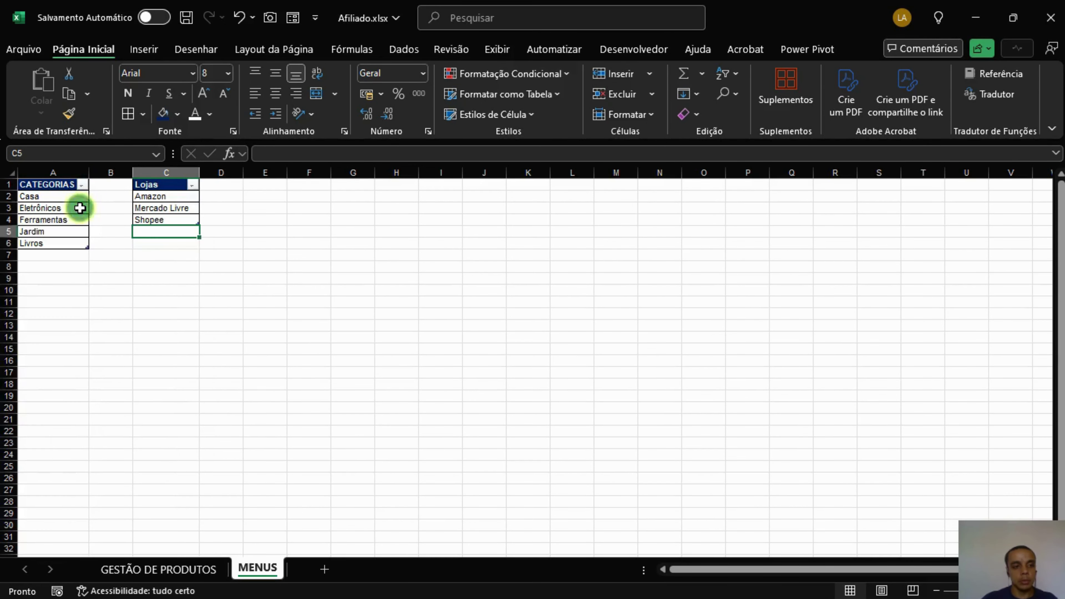
left_click(155, 242)
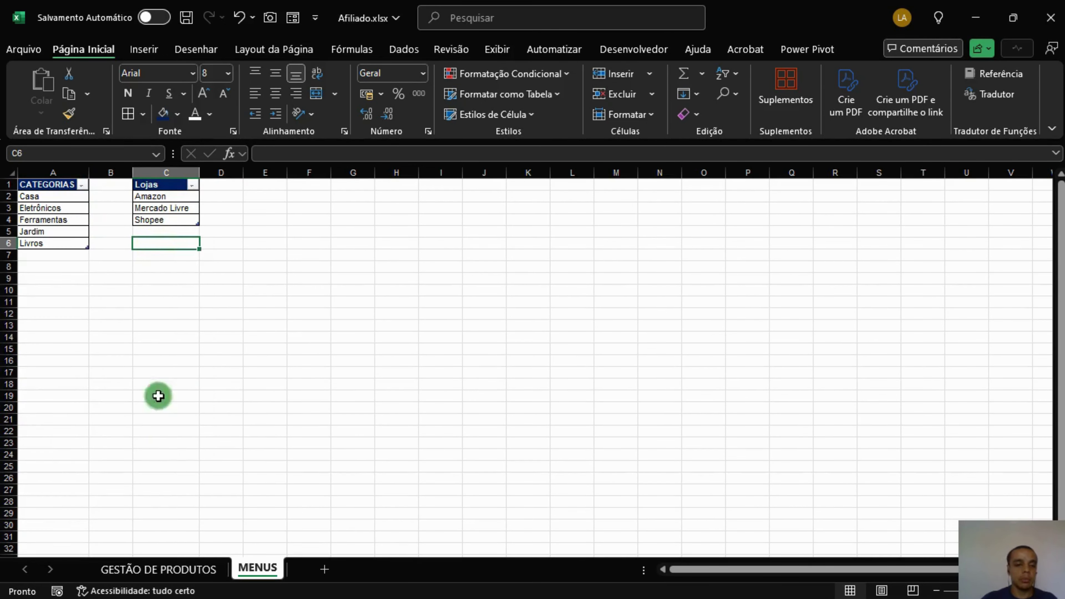
Step: Define the workbook-scoped name Lojas for the store entries in the TAB_LOJAS table on the MENUS sheet
left_click_drag(161, 197, 167, 219)
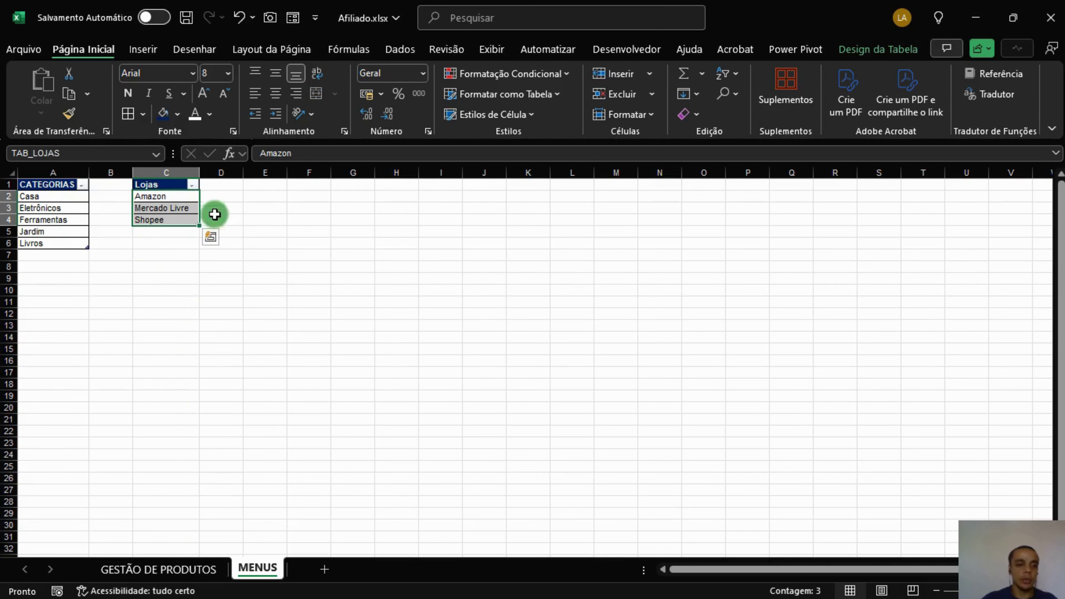
left_click(350, 49)
left_click(658, 77)
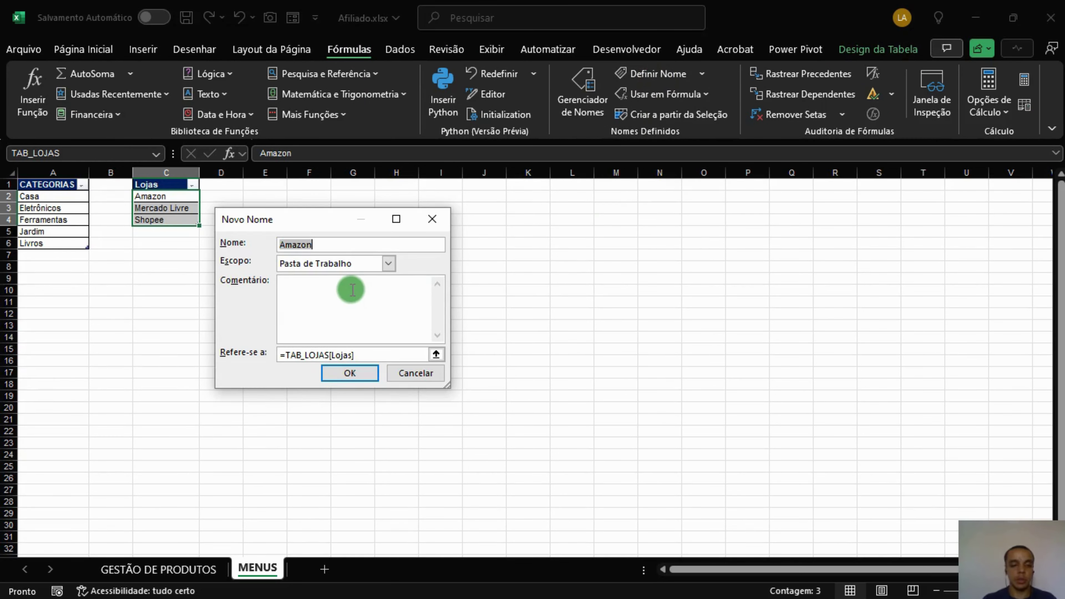
type("Lojas")
key("Return")
left_click(351, 289)
Step: On the GESTÃO DE PRODUTOS sheet, add list data validation with the source =Lojas to cell D2 under LOJA
left_click(176, 568)
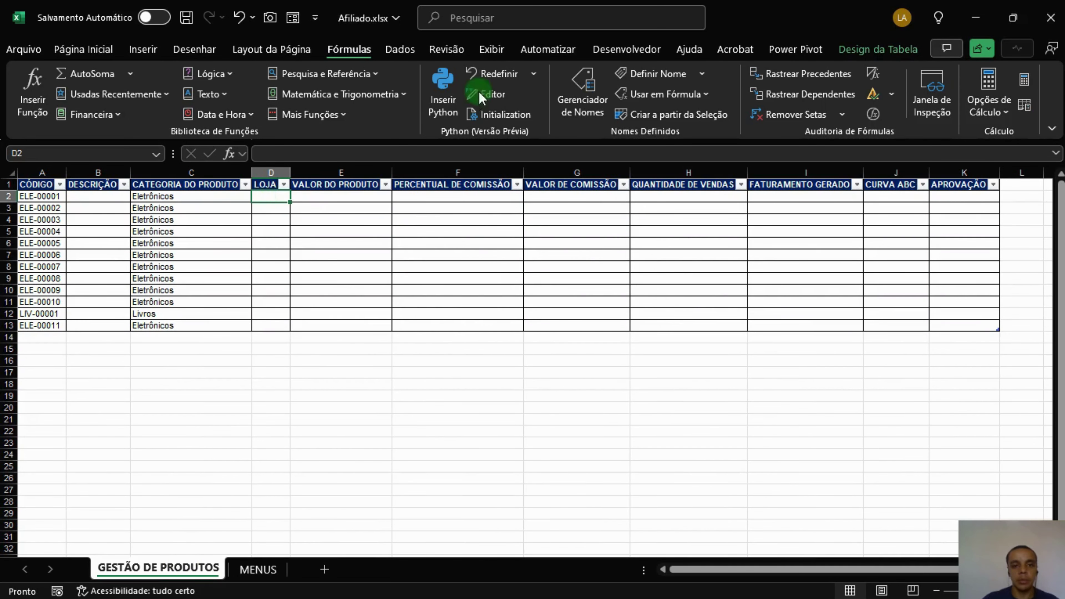
left_click(390, 50)
left_click(704, 118)
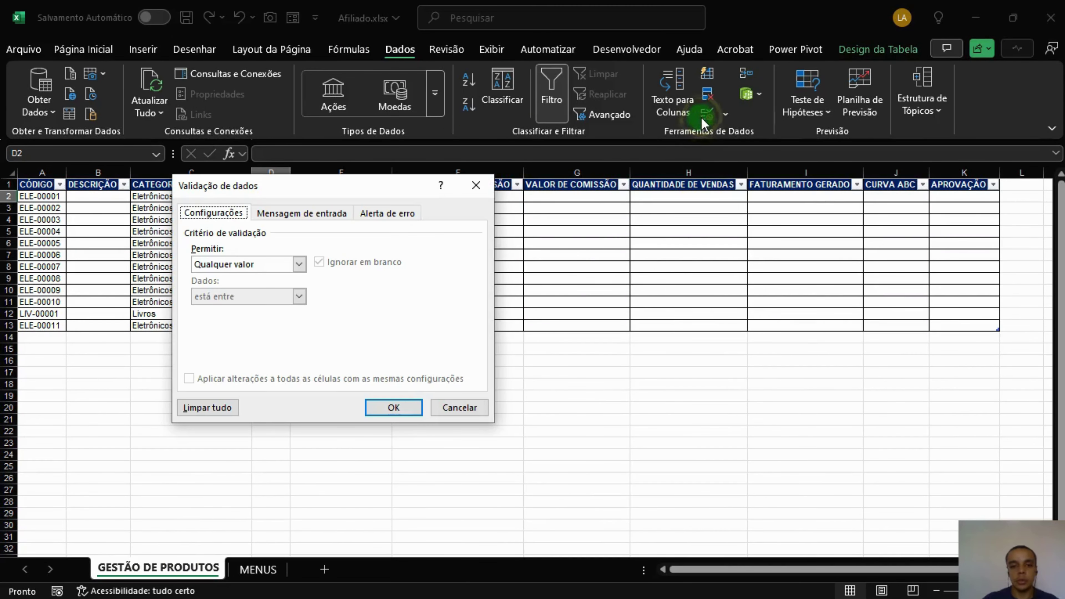
left_click(235, 264)
left_click(210, 309)
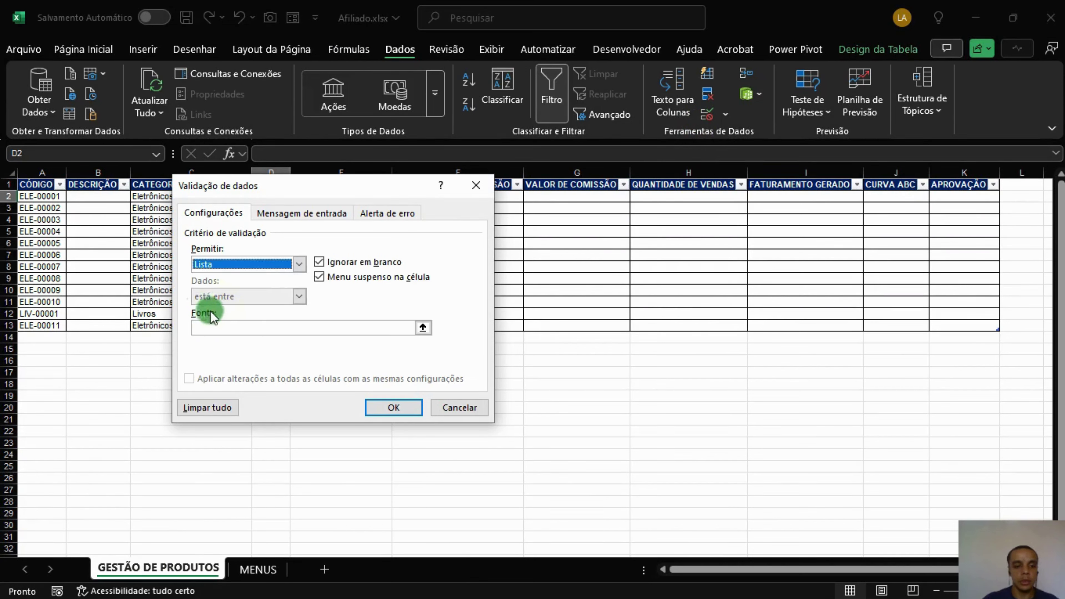
left_click(223, 327)
type("=Lojas")
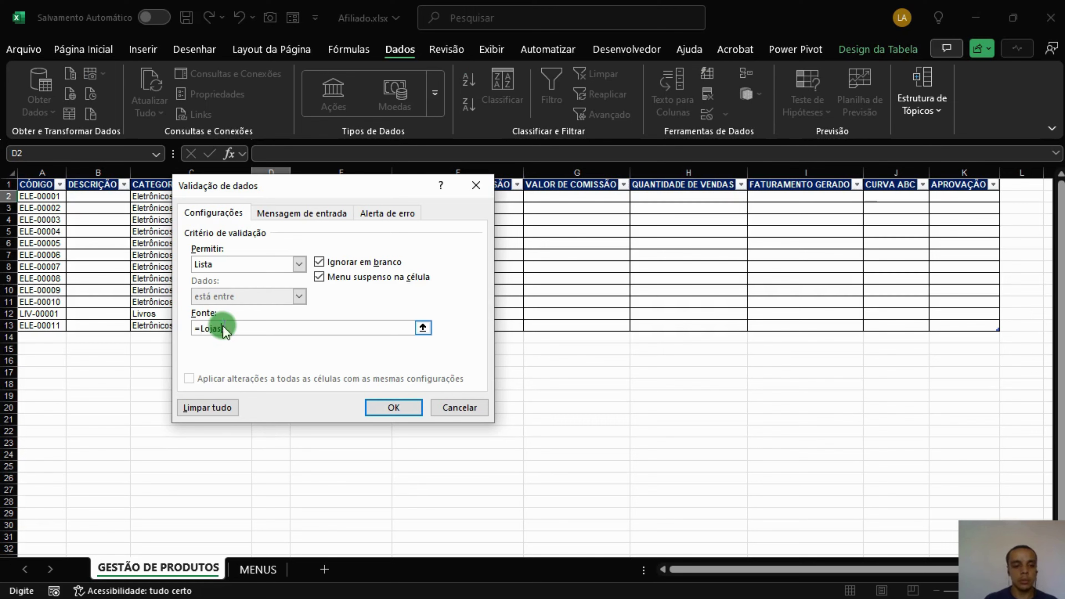
key("Return")
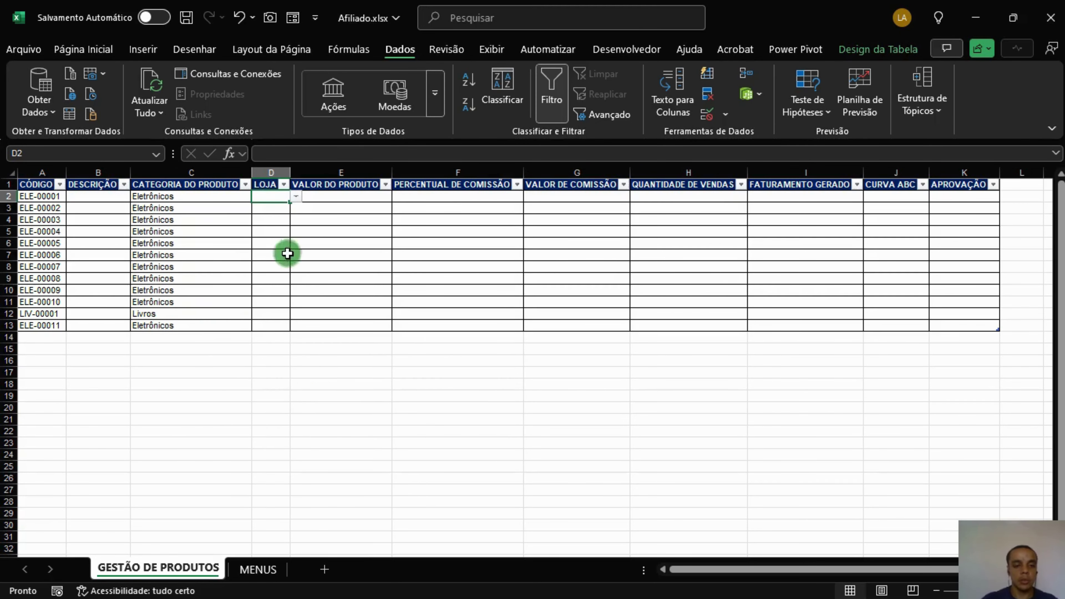
Step: Check the store list in D2 and fill its validation down the LOJA column to D13
left_click(281, 209)
left_click(280, 197)
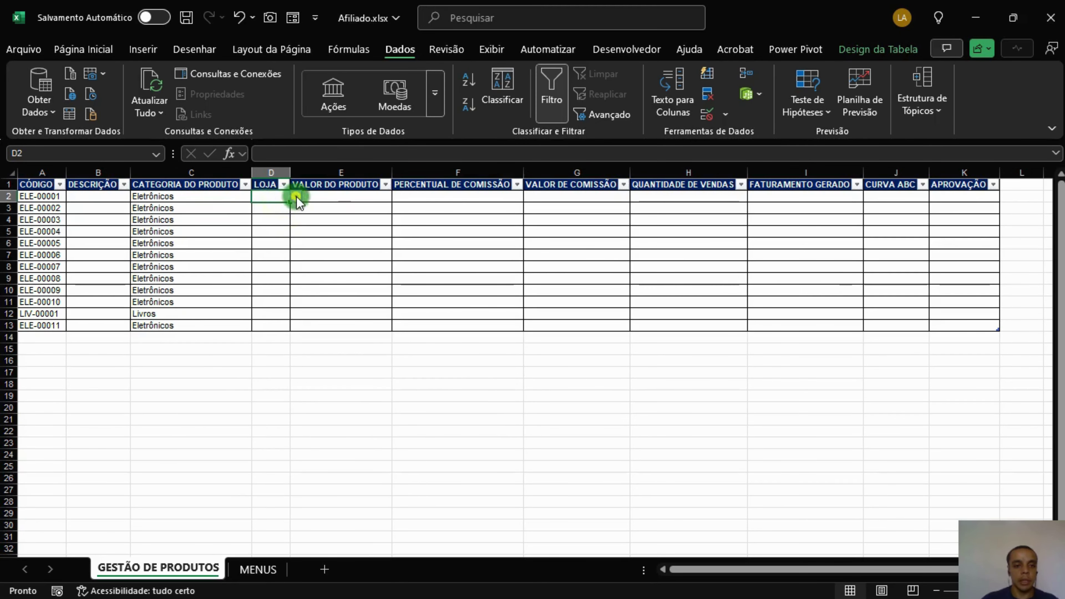
left_click(295, 196)
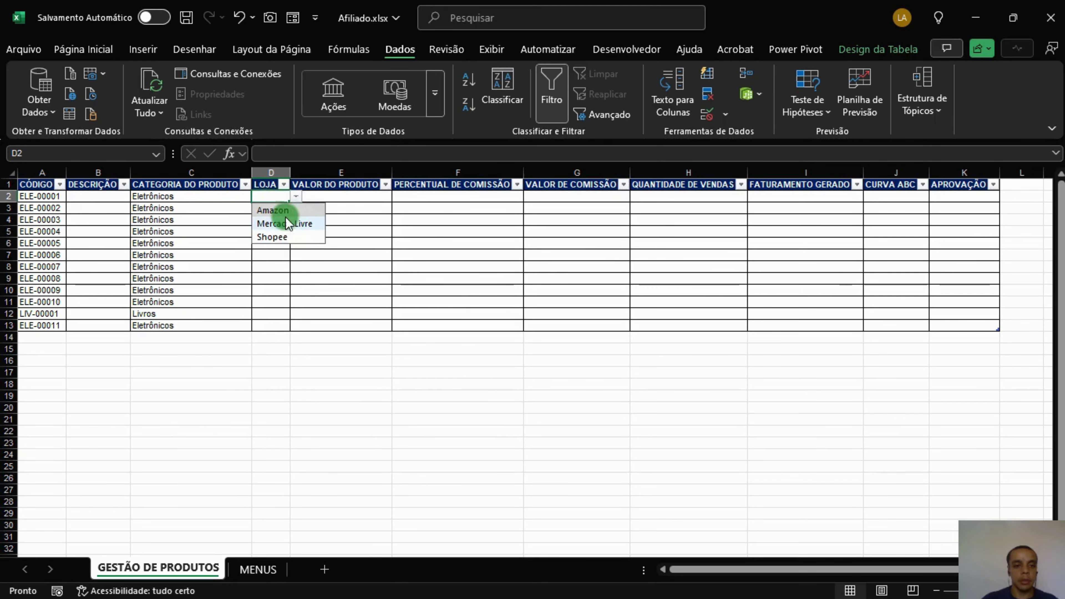
left_click(272, 267)
left_click(279, 210)
left_click(272, 256)
left_click(273, 299)
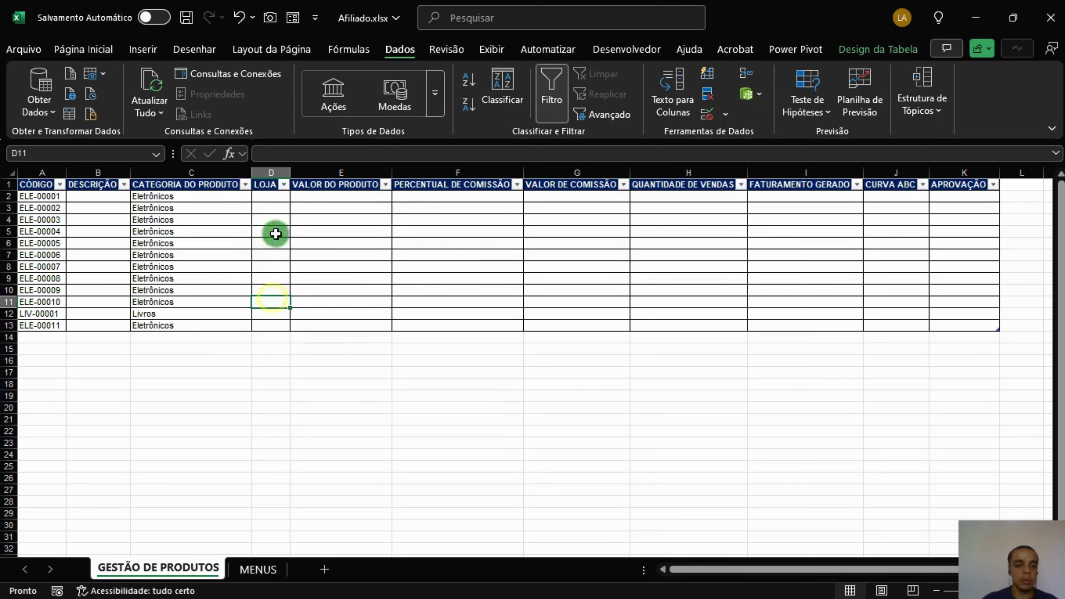
left_click(279, 217)
left_click(280, 207)
left_click(280, 196)
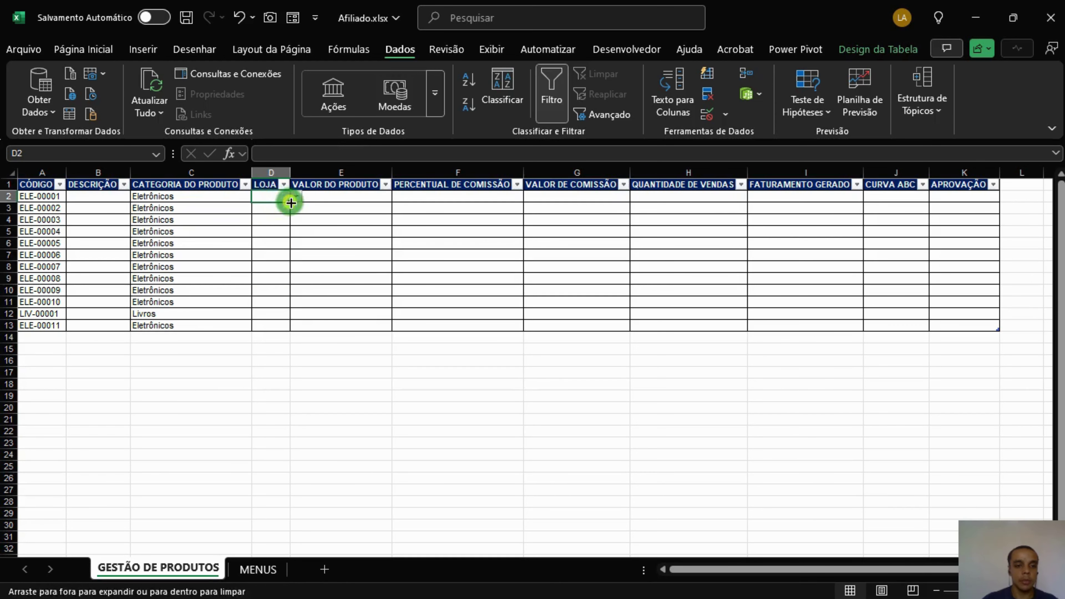
left_click_drag(289, 204, 288, 319)
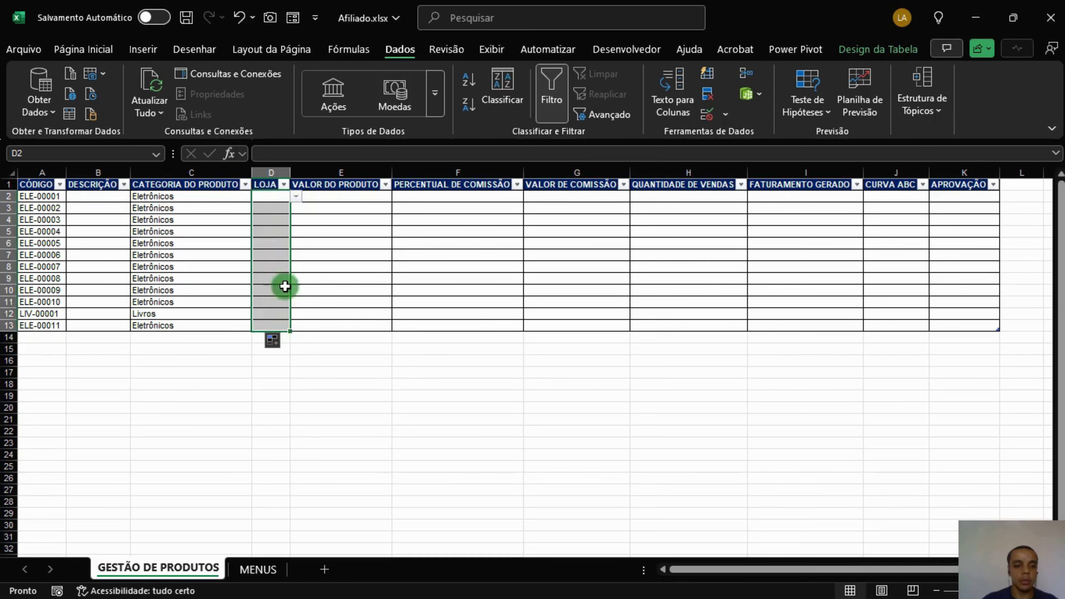
Step: Select Mercado Livre as the store in D2 and autofit the LOJA column width
left_click(274, 235)
left_click(272, 277)
left_click(296, 278)
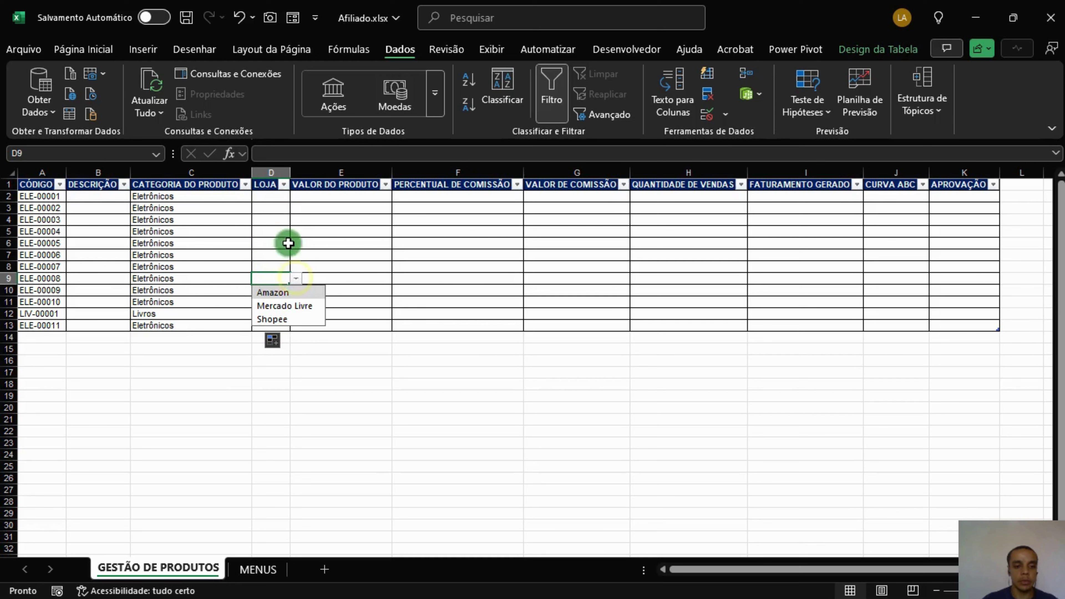
left_click(276, 196)
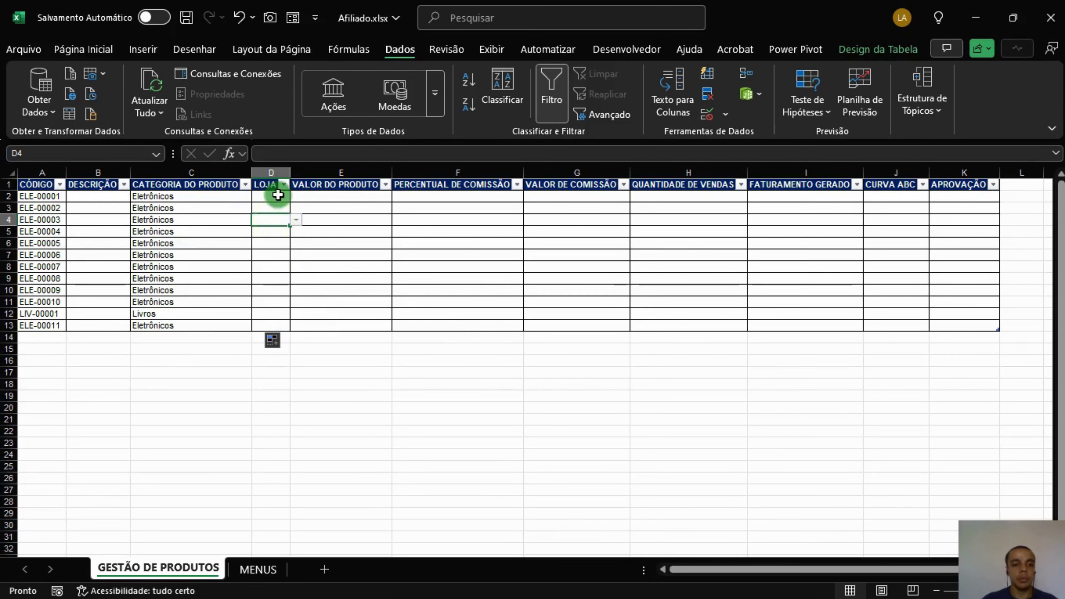
left_click(296, 196)
left_click(295, 224)
left_click(278, 255)
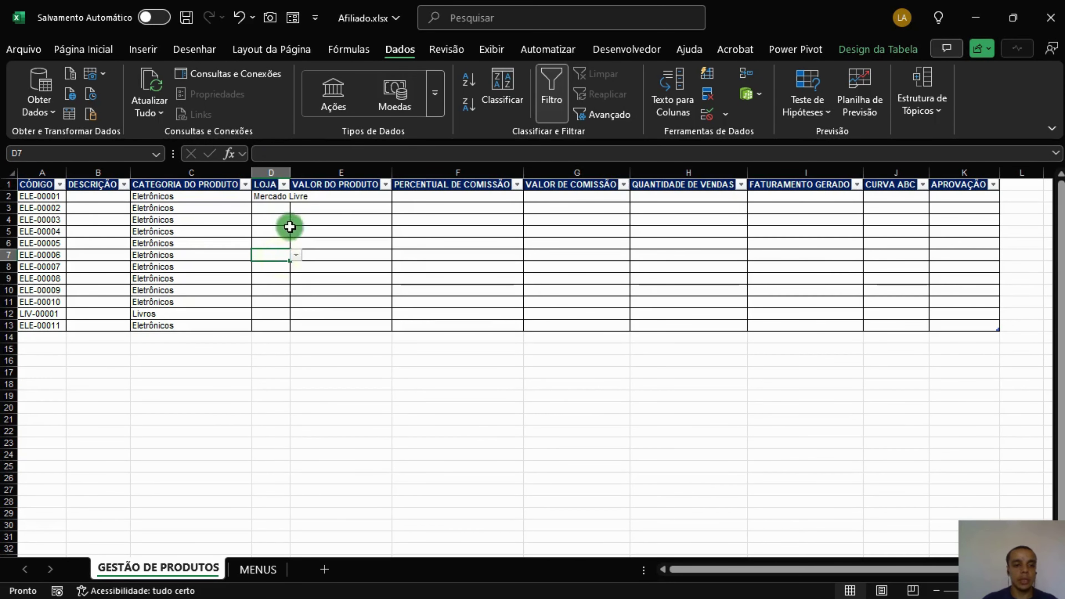
double_click(290, 173)
left_click(304, 207)
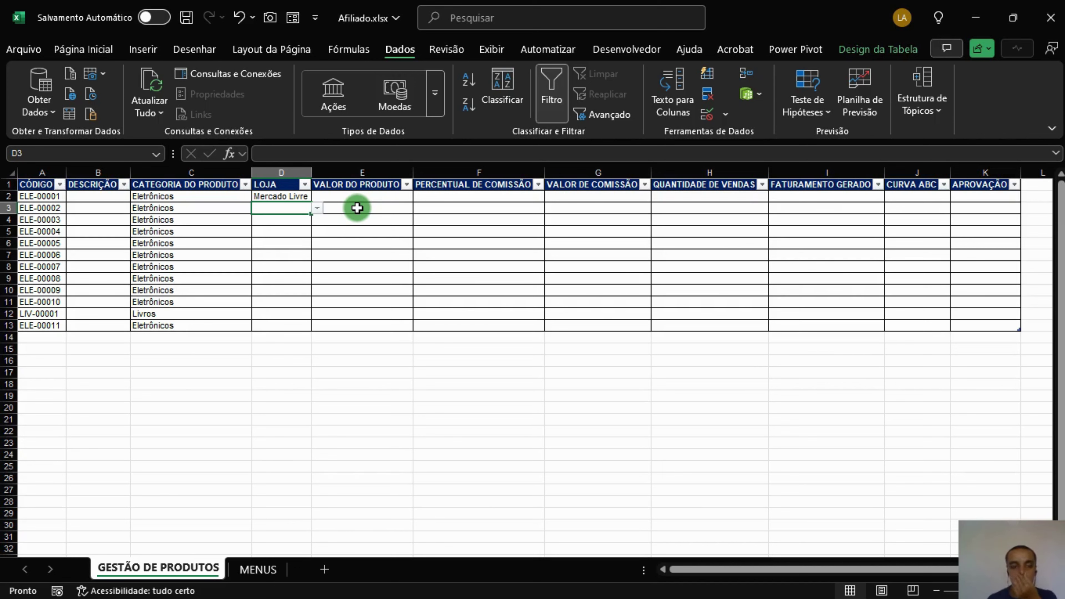
Step: Apply the accounting number format to the VALOR DO PRODUTO, VALOR DE COMISSÃO and FATURAMENTO GERADO columns
left_click(378, 196)
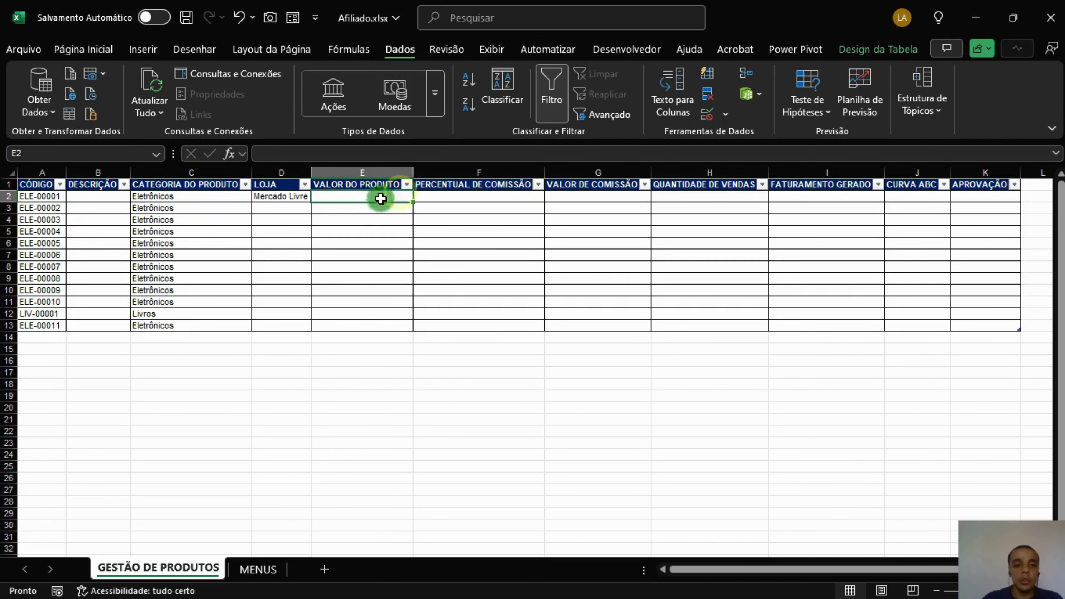
left_click(384, 155)
left_click(380, 173)
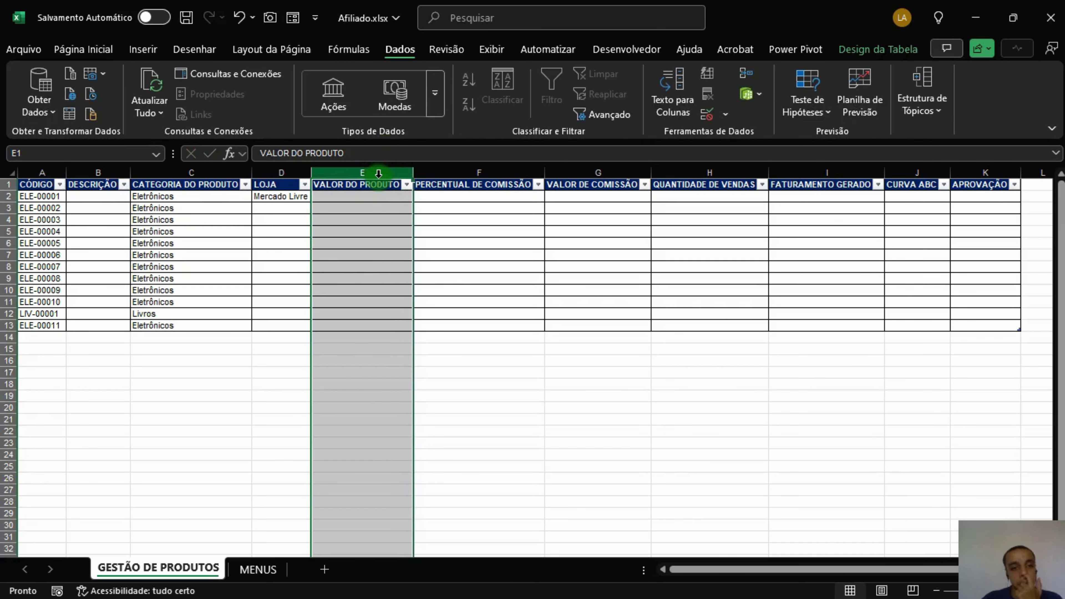
left_click(612, 173, "ctrl")
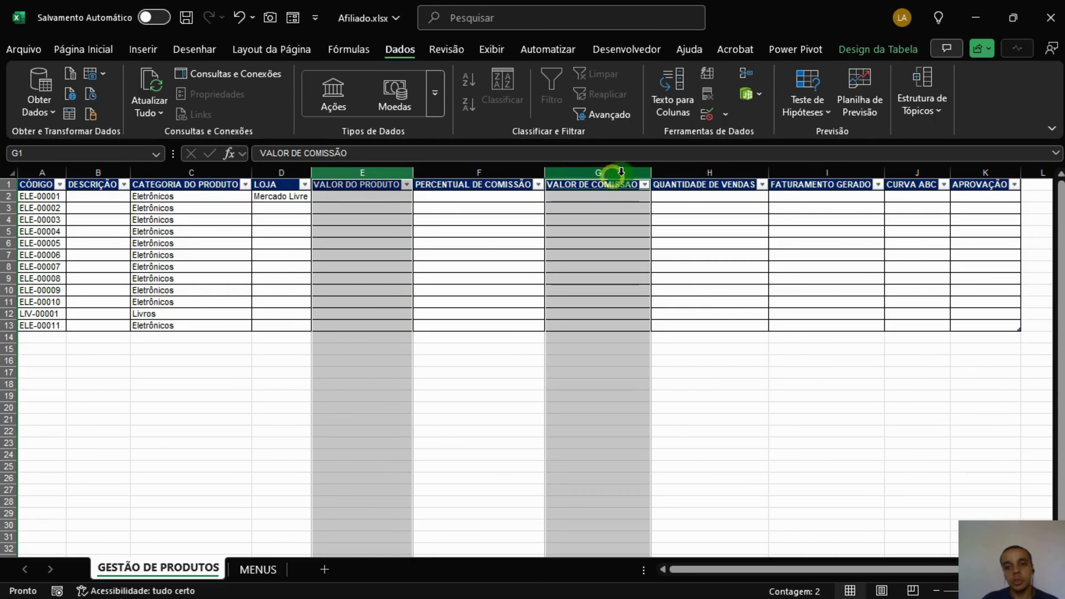
left_click(813, 173, "ctrl")
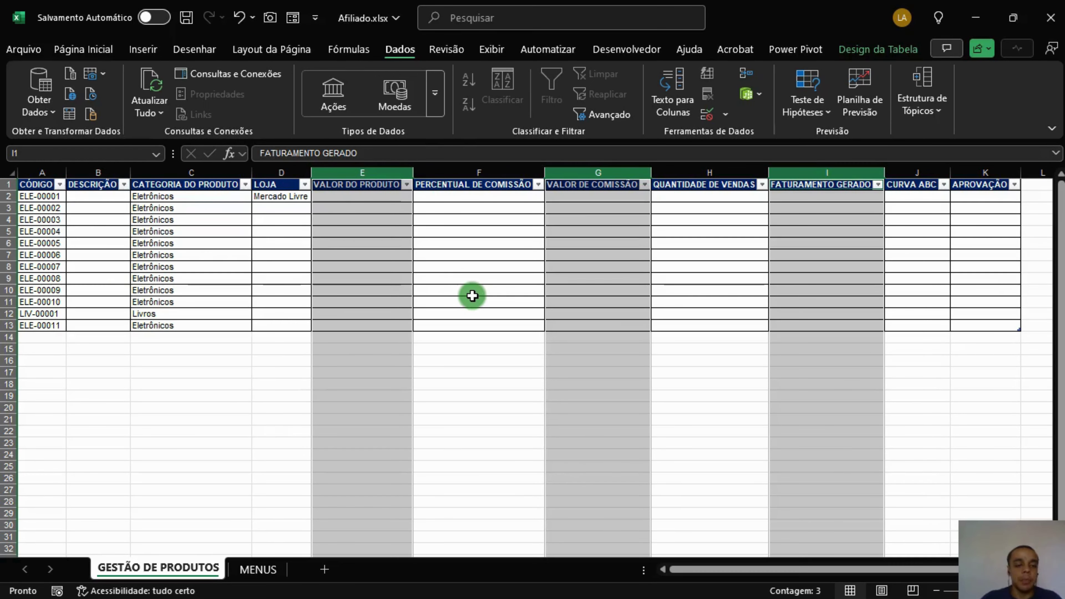
left_click(75, 48)
left_click(367, 94)
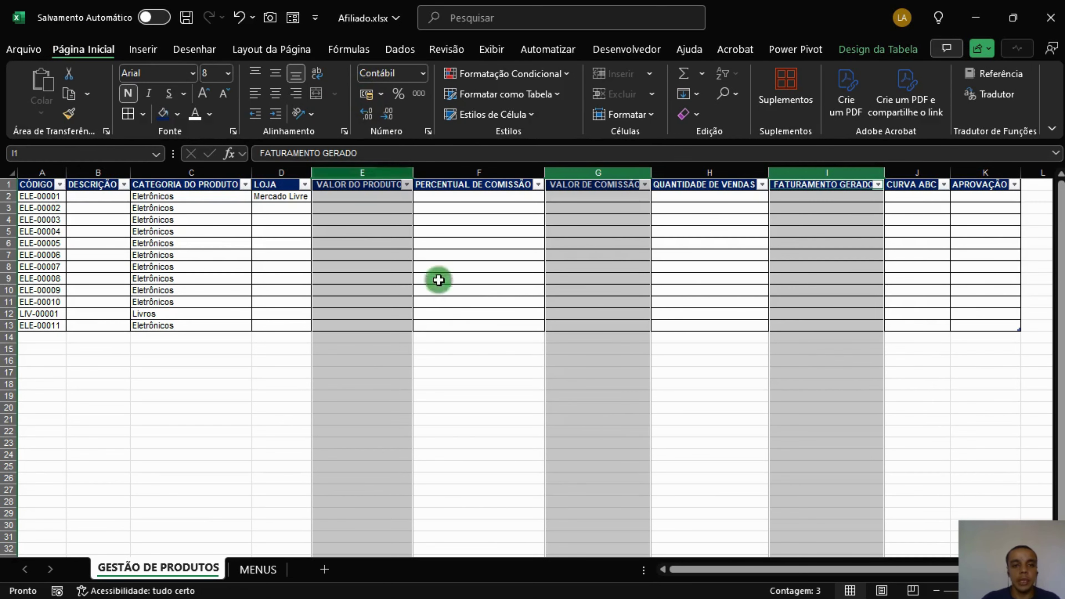
Step: Apply the percentage format to the whole PERCENTUAL DE COMISSÃO column
left_click(490, 276)
left_click(478, 171)
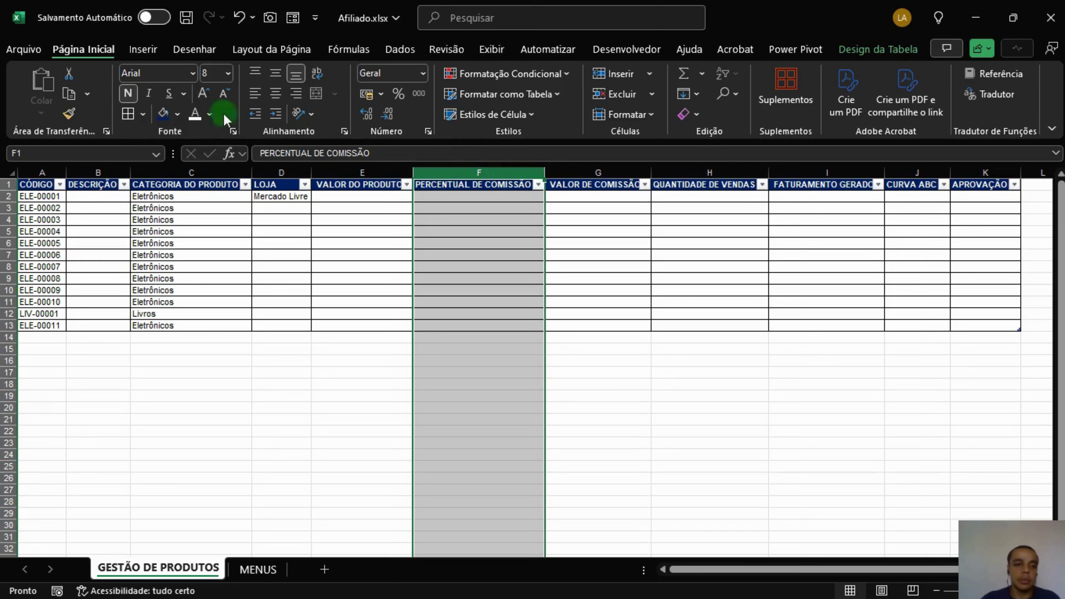
left_click(397, 95)
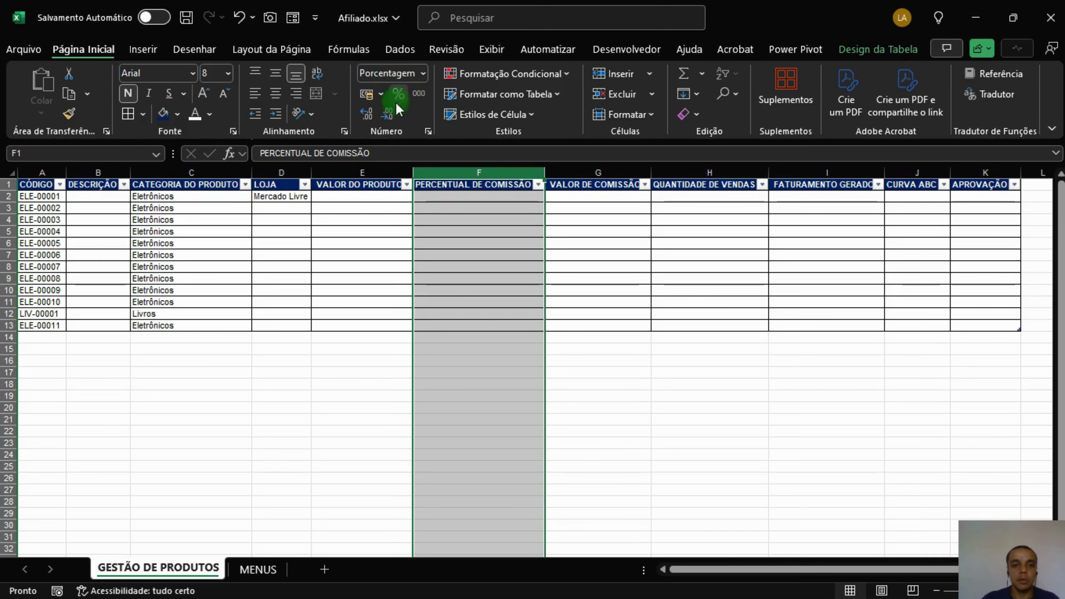
Step: Enter a test commission of 1% in cell F2
left_click(472, 198)
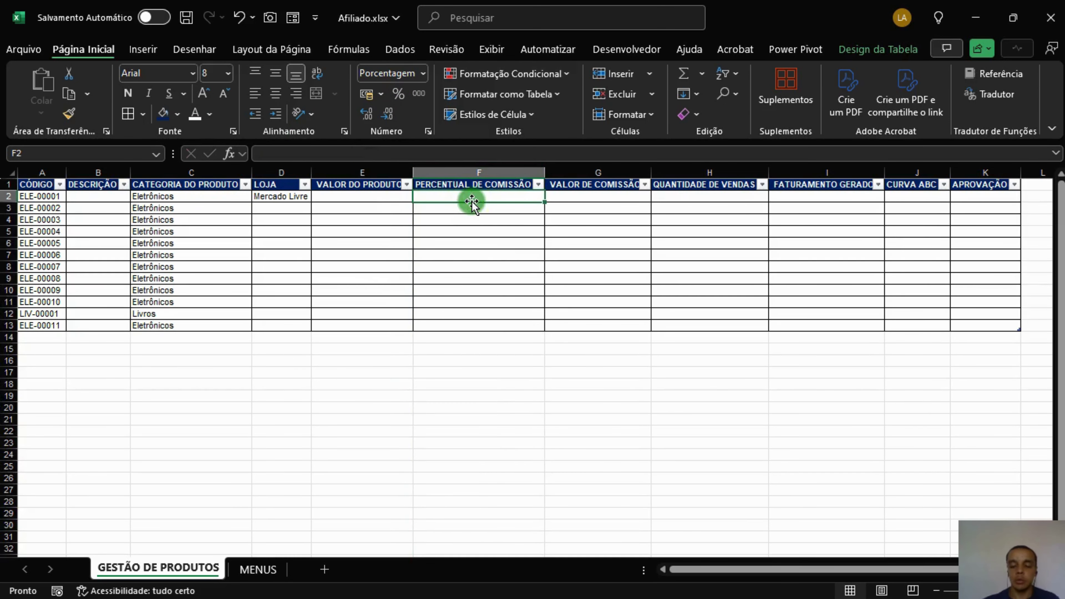
type("1")
key("Return")
left_click(475, 256)
left_click(506, 200)
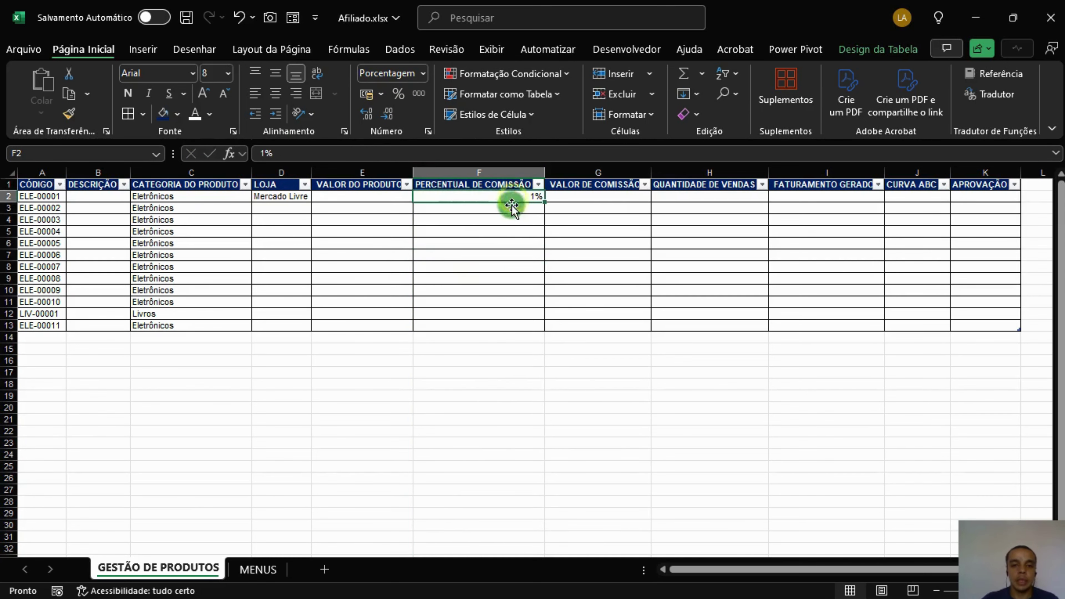
Step: Show two decimal places in the PERCENTUAL DE COMISSÃO column and clear the test value from F2
left_click(499, 172)
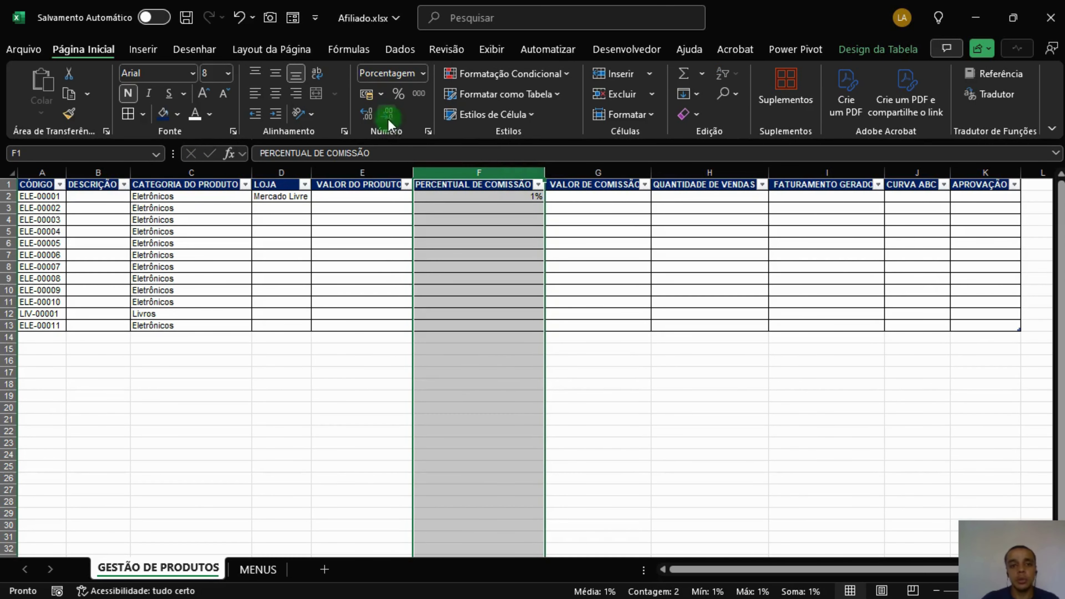
left_click(368, 114)
left_click(368, 114)
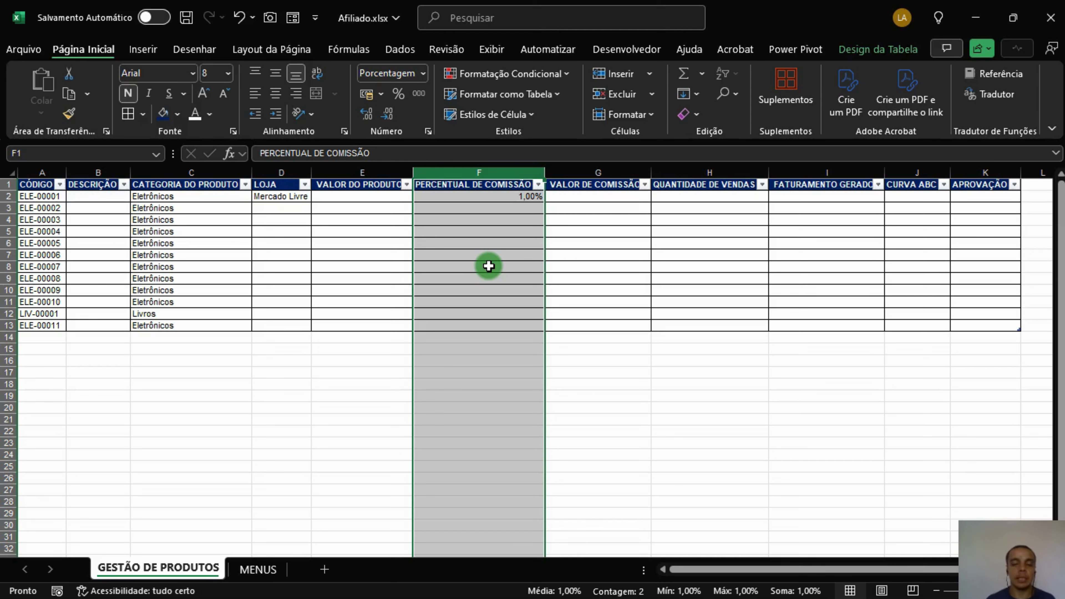
left_click(478, 257)
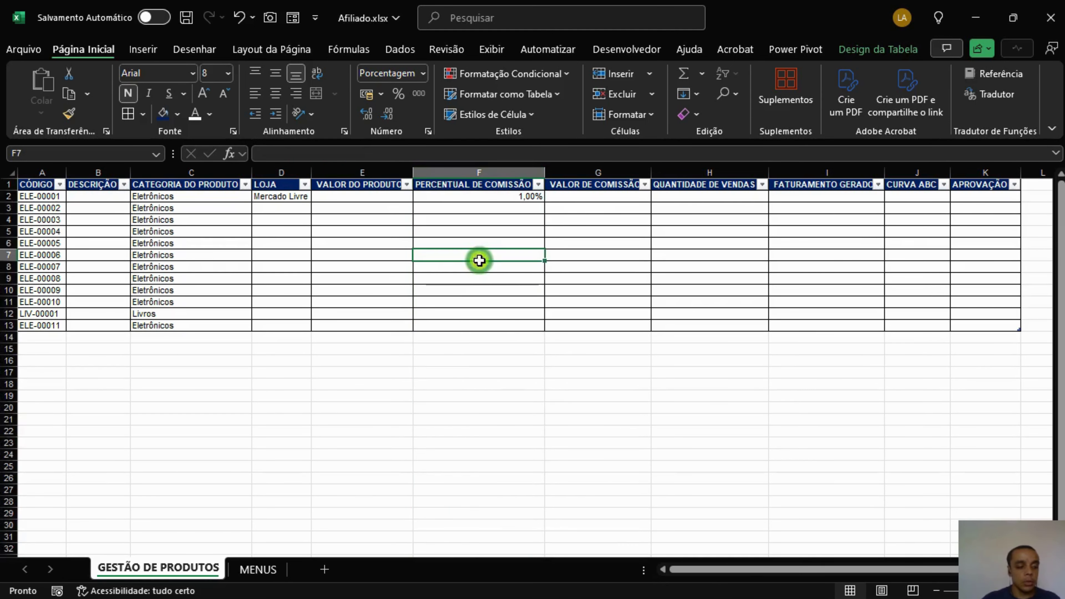
left_click(509, 198)
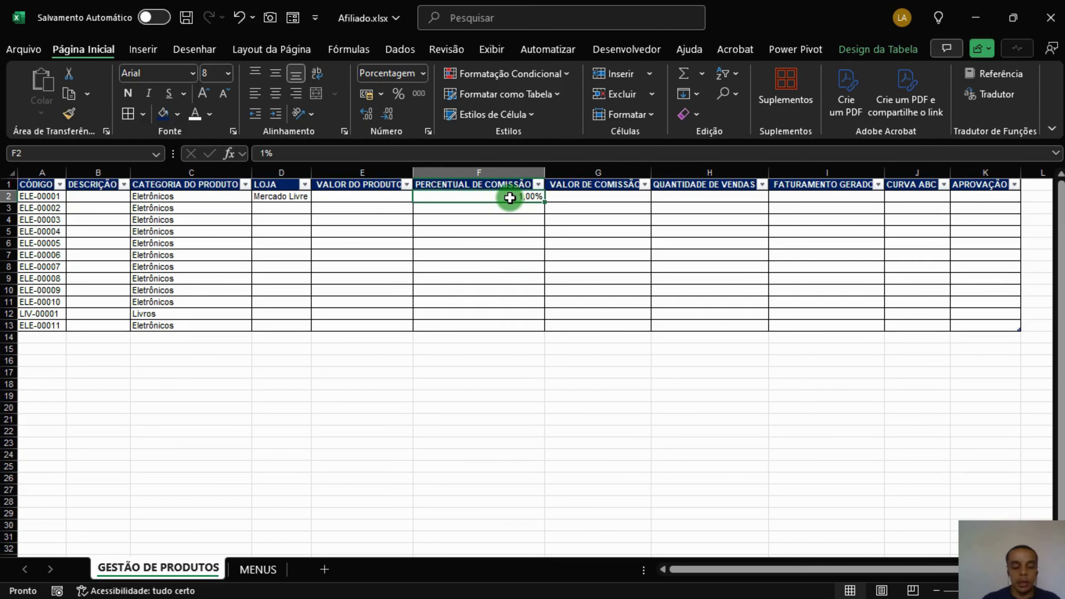
key("Delete")
Step: Widen the VALOR DO PRODUTO column slightly to fit its header and enter a product value of 115 in E2
left_click(835, 196)
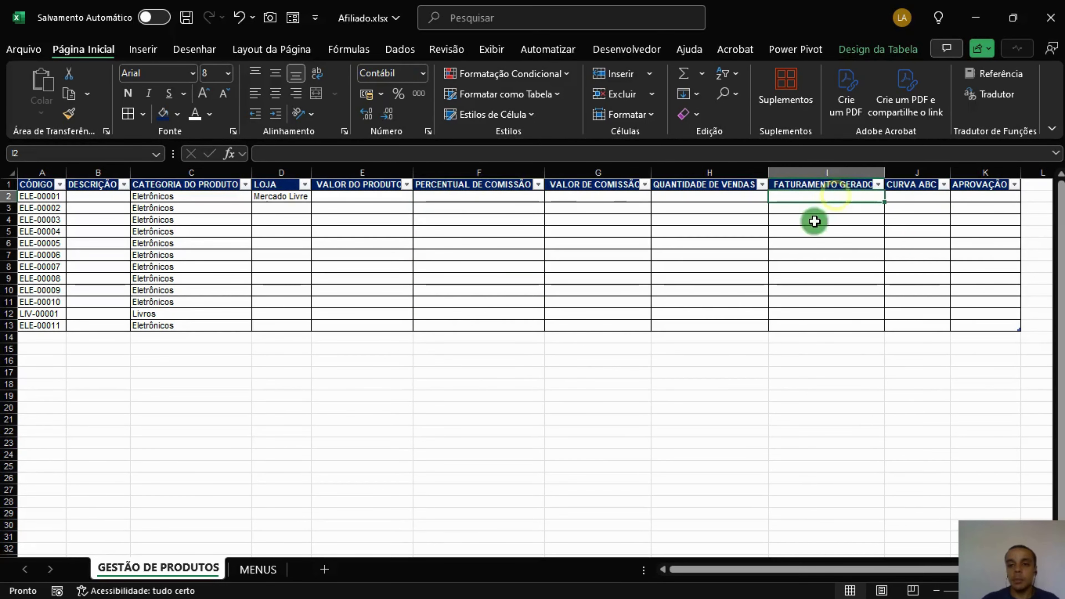
left_click(349, 200)
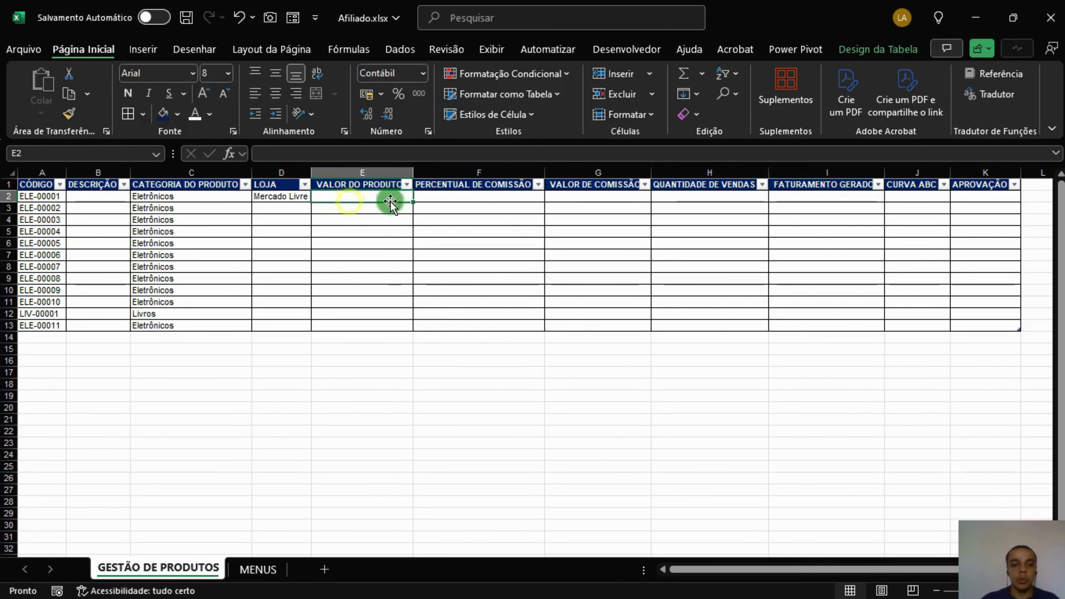
left_click_drag(413, 172, 421, 173)
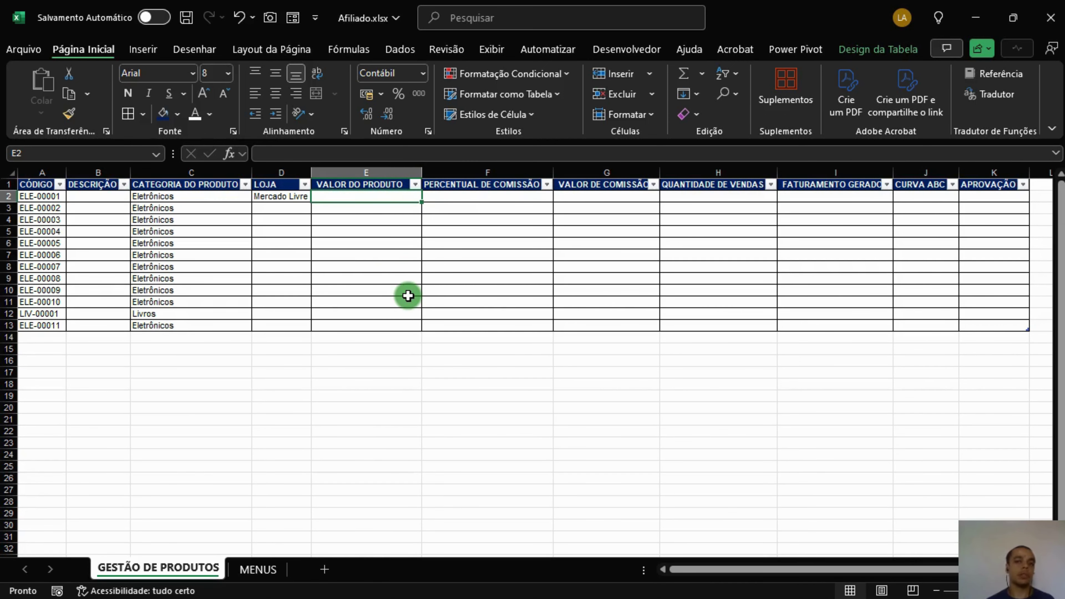
type("15")
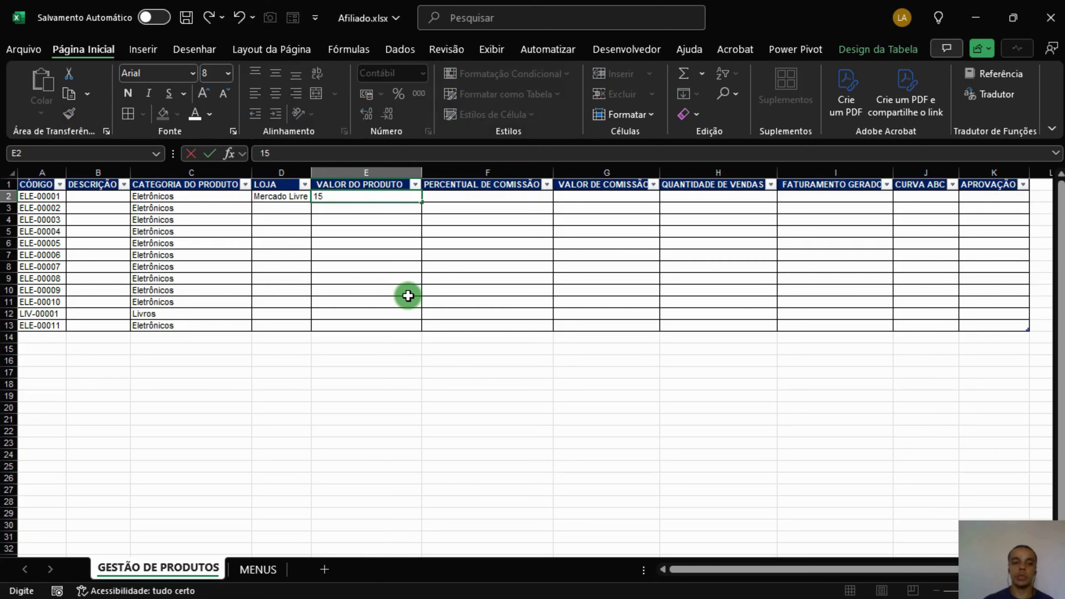
key("BackSpace")
type("15")
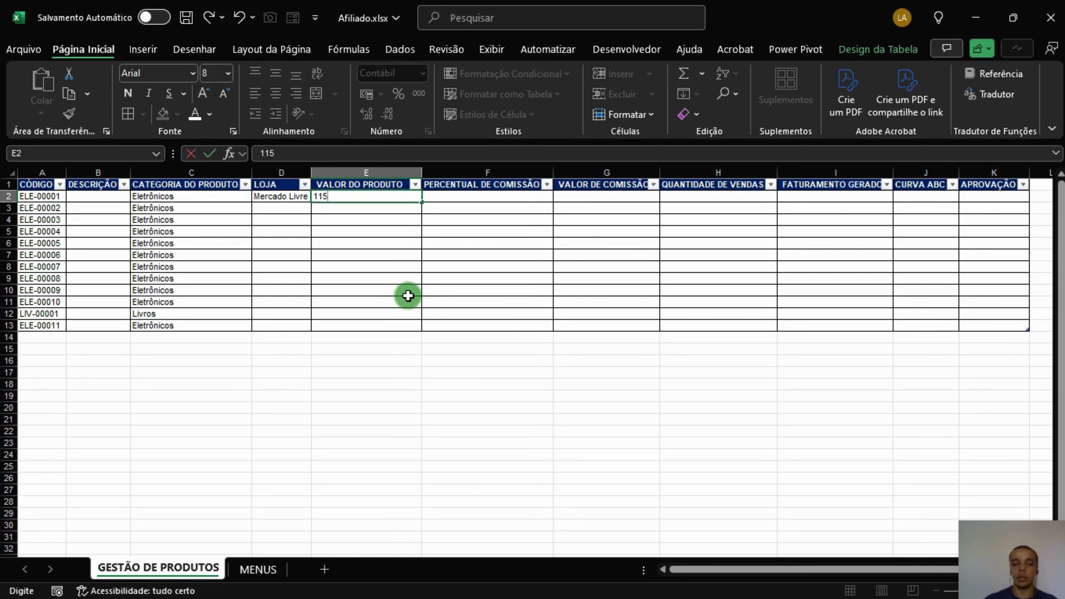
key("Return")
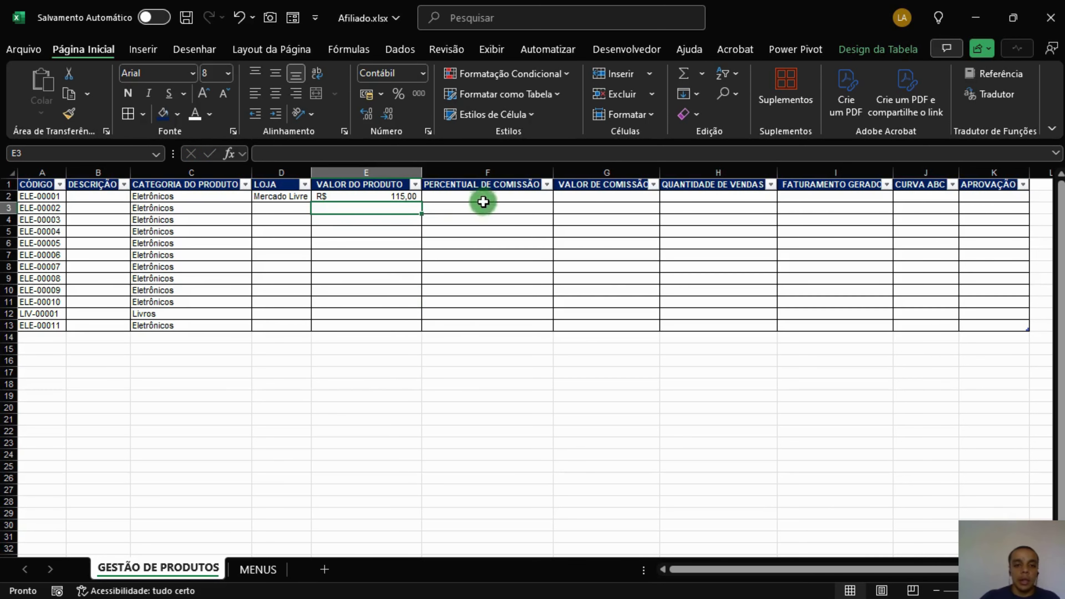
Step: Enter a commission percentage of 12% for the first product in F2
left_click(482, 197)
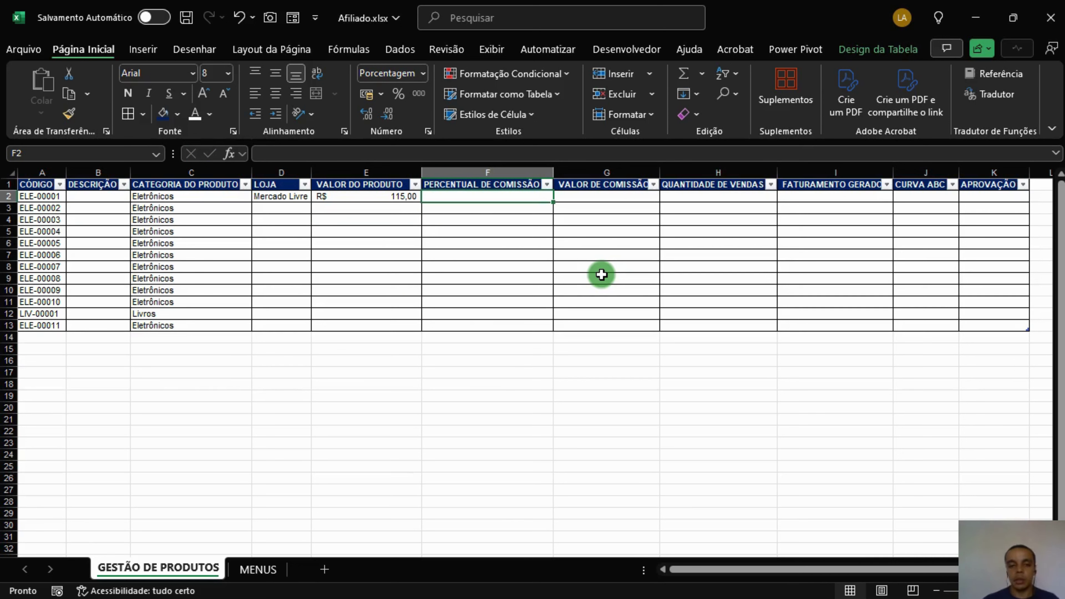
type("12")
key("Tab")
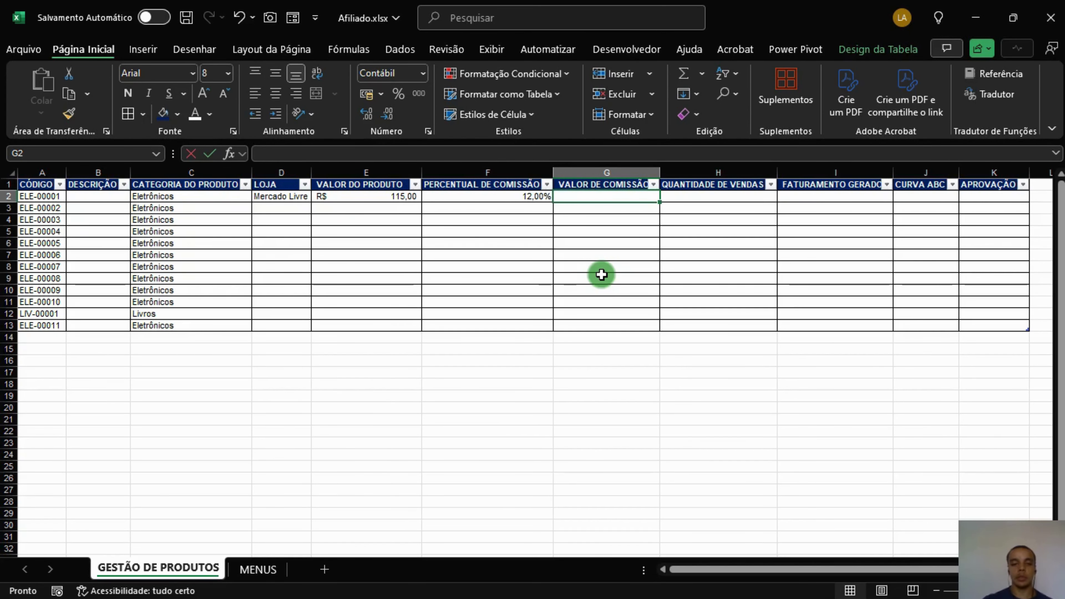
Step: Calculate the VALOR DE COMISSÃO column from G2 as VALOR DO PRODUTO multiplied by PERCENTUAL DE COMISSÃO
type("=")
key("Left")
key("Left")
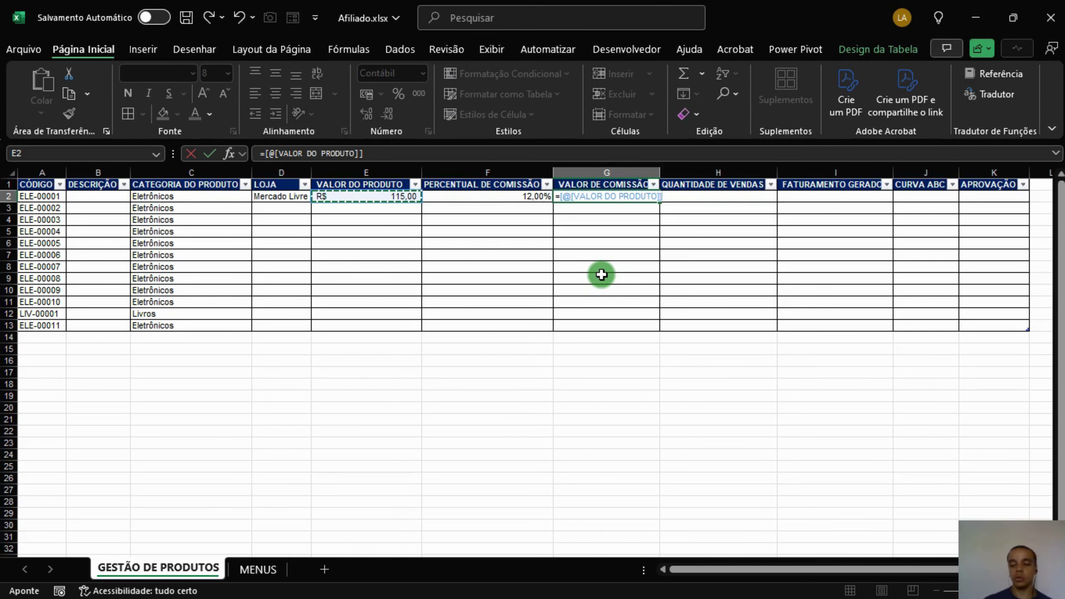
type("*")
key("Left")
key("Return")
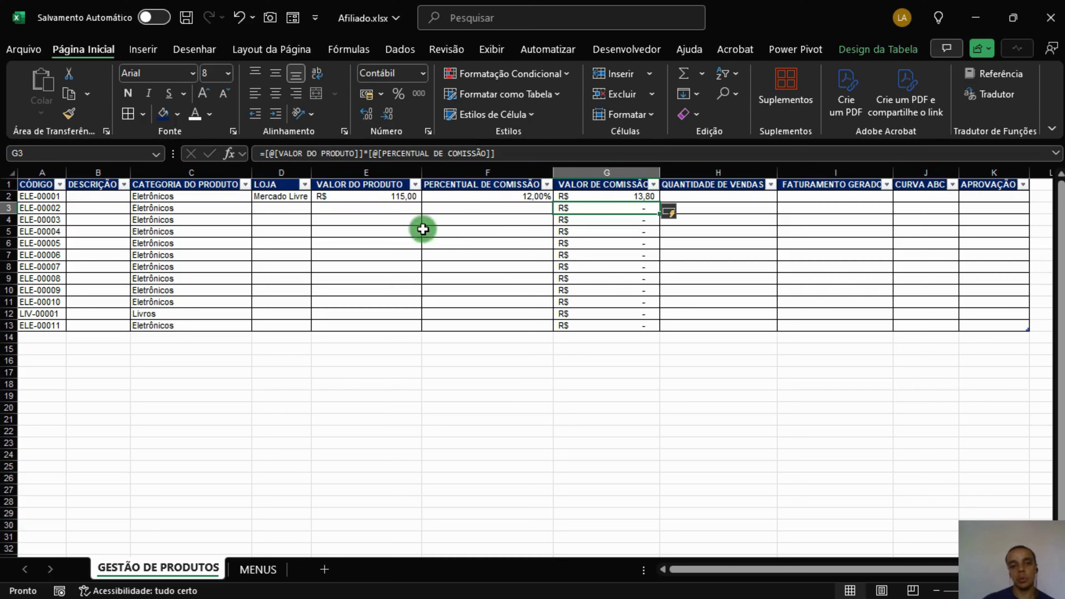
left_click(399, 197)
left_click(528, 197)
left_click(648, 196)
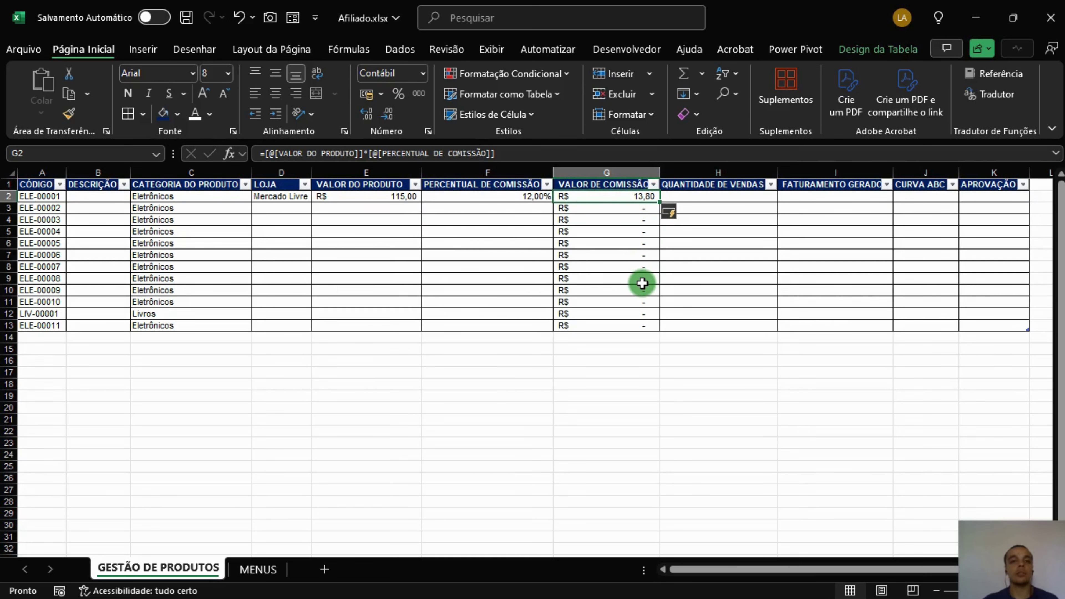
Step: Enter a product value of 208 and a commission of 8% in row 3 and check its calculated commission value
left_click(403, 208)
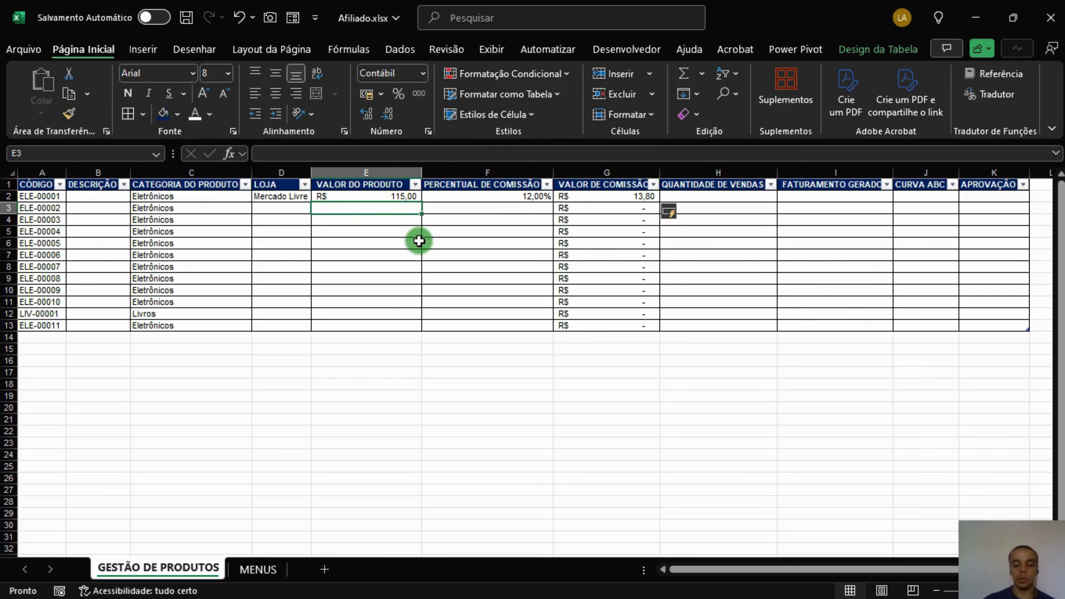
type("2")
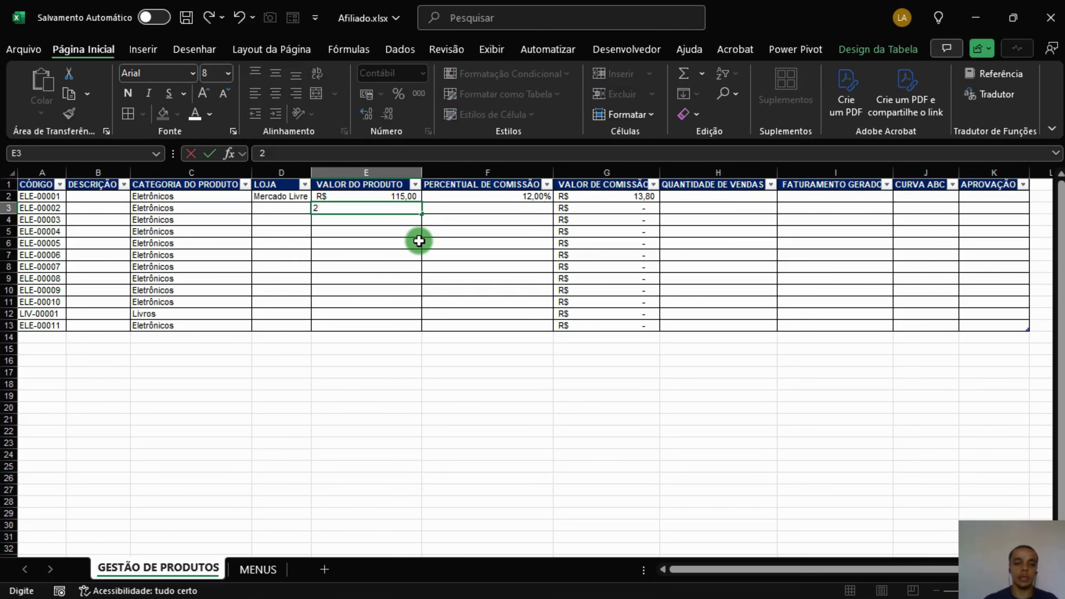
type("08")
key("Tab")
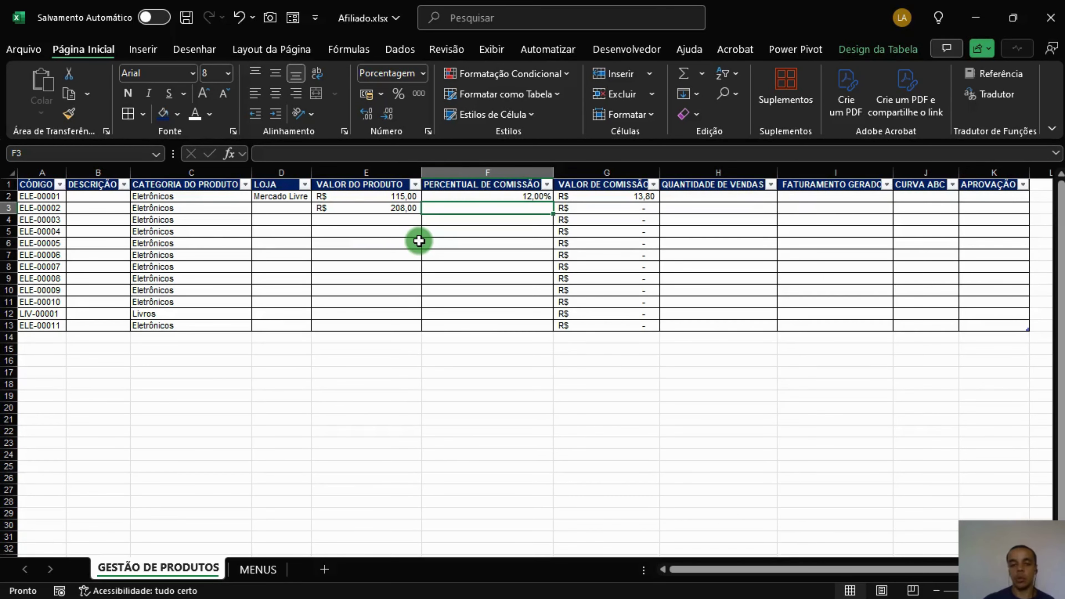
type("8")
key("Return")
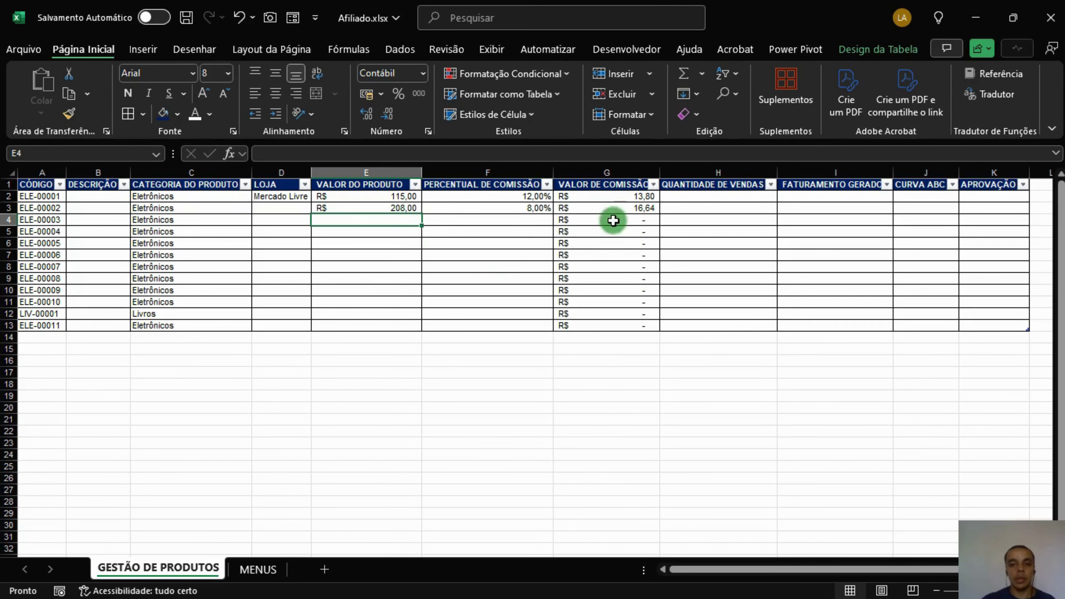
left_click_drag(526, 208, 399, 208)
left_click(391, 208)
left_click(622, 215)
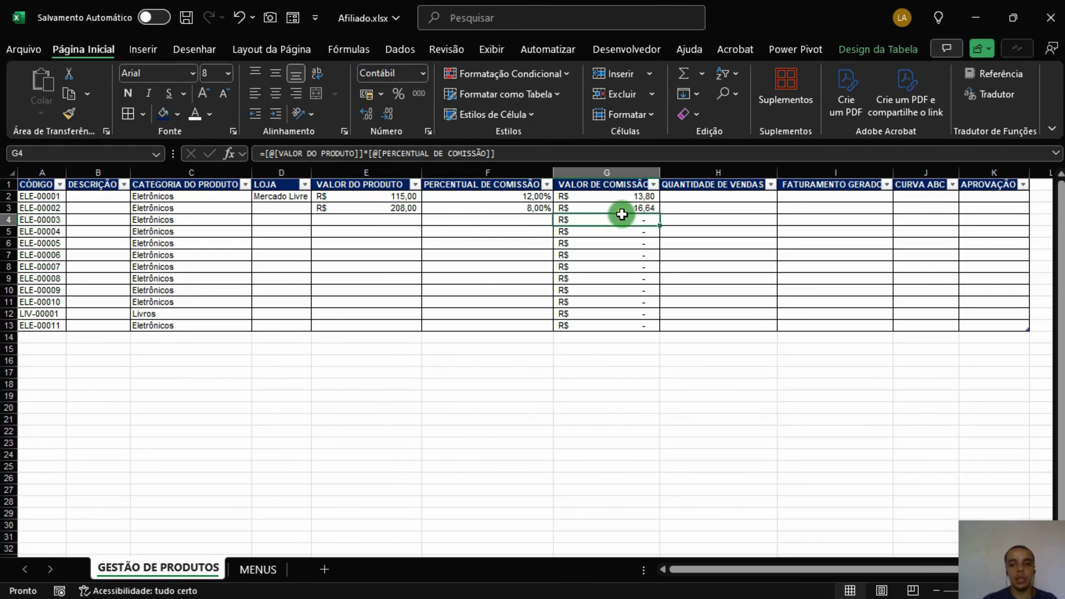
left_click(639, 209)
left_click(586, 256)
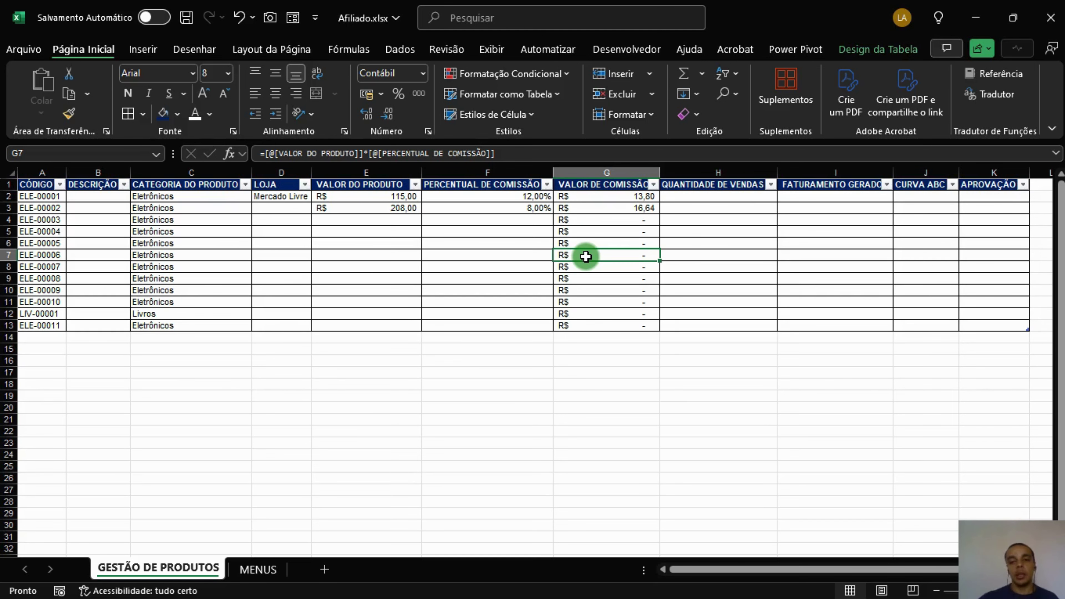
Step: Enter sales quantities of 10 in H2 and 6 in H3
left_click(694, 199)
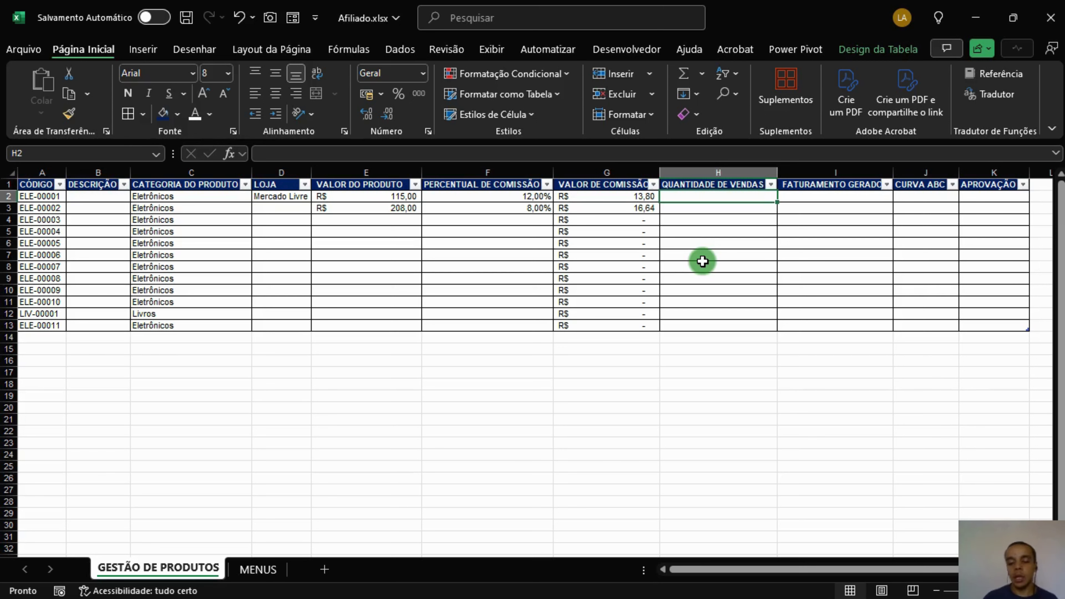
type("10")
key("Return")
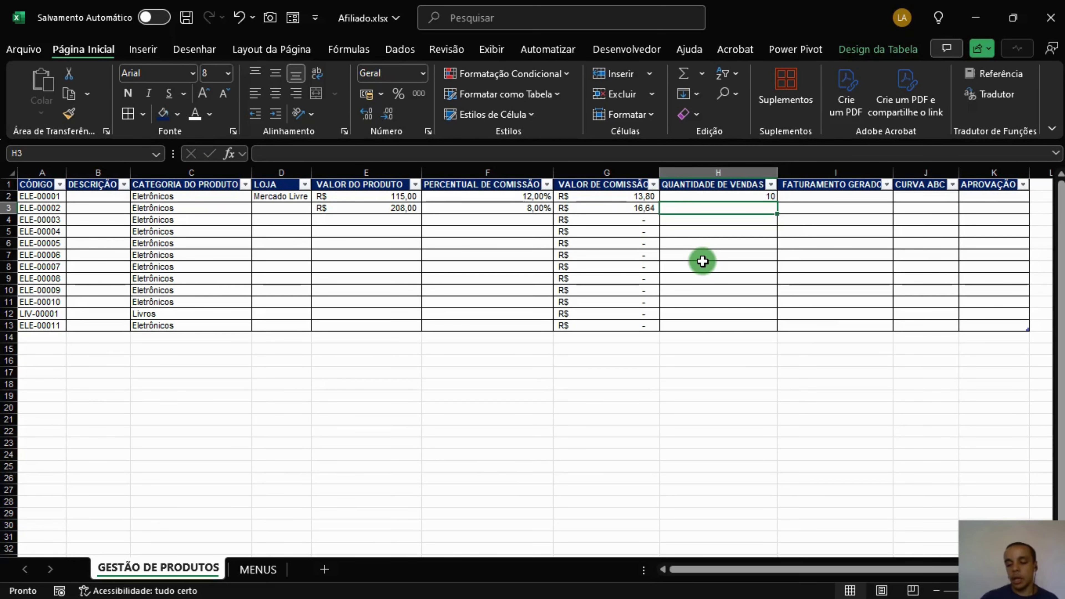
type("6")
key("Return")
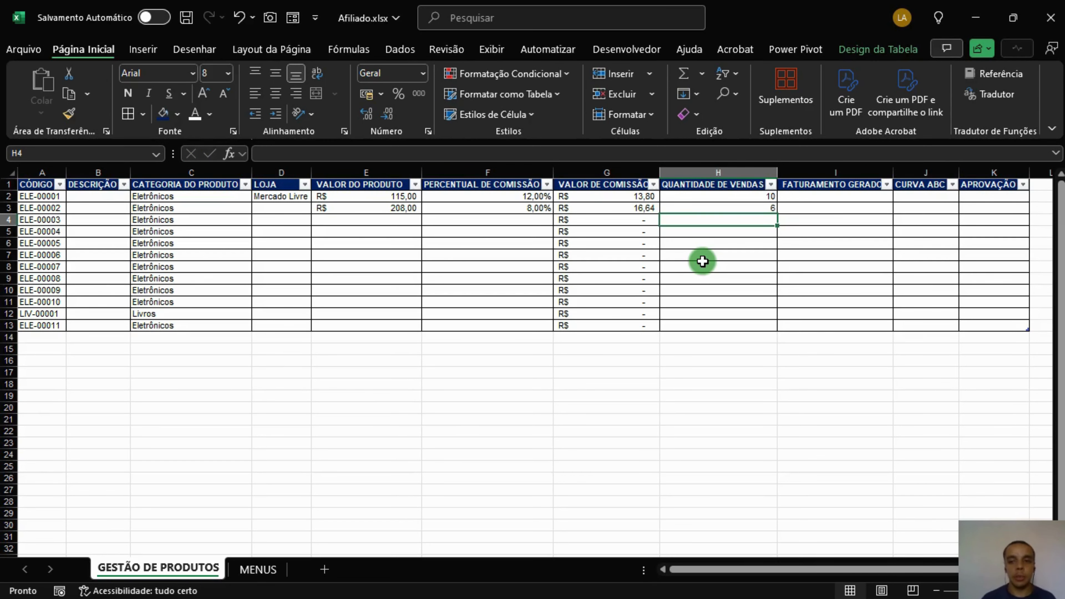
Step: Fit the FATURAMENTO GERADO column to its header and calculate it from I2 as QUANTIDADE DE VENDAS multiplied by VALOR DE COMISSÃO
double_click(893, 172)
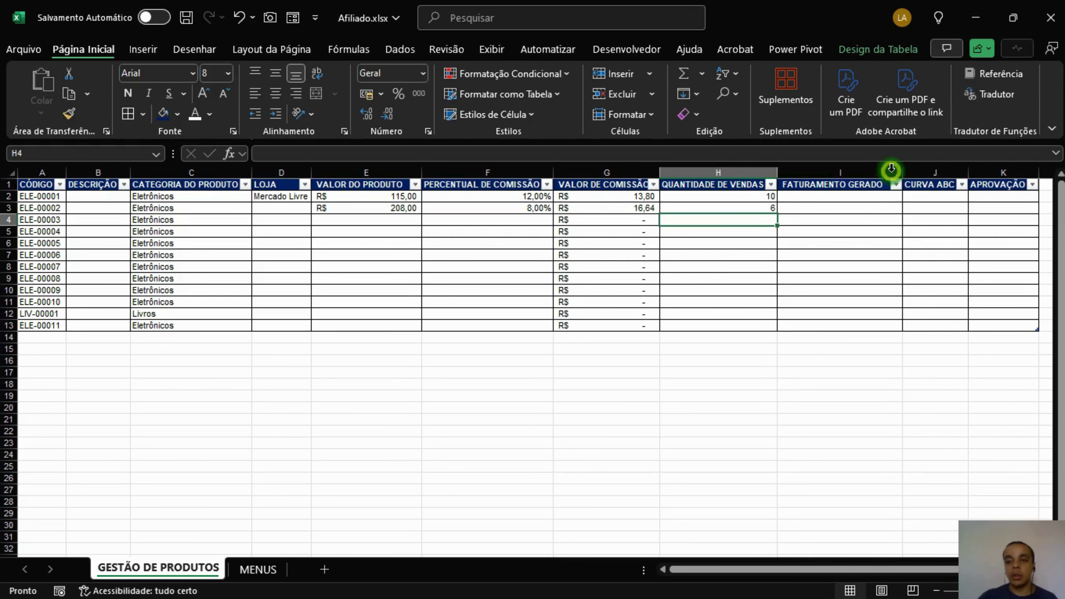
left_click(854, 199)
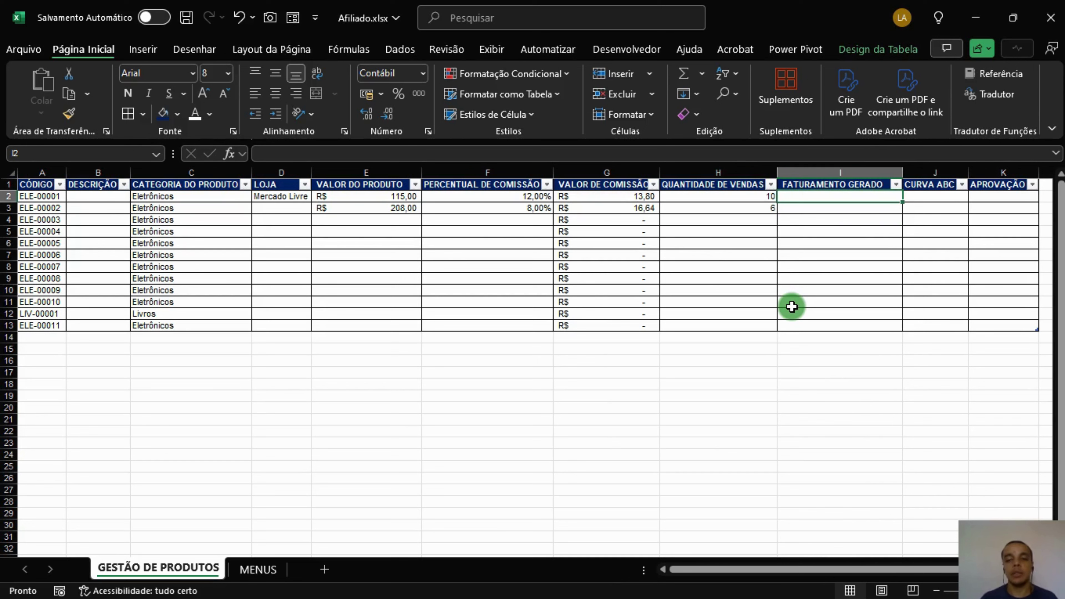
type("=")
key("Left")
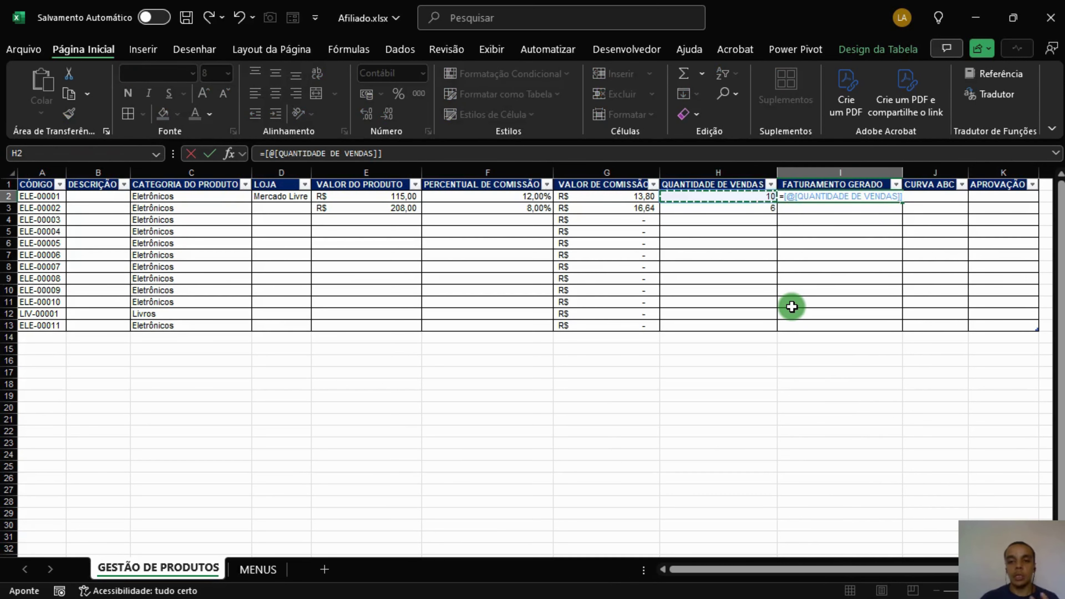
type("*")
key("Left")
key("Left")
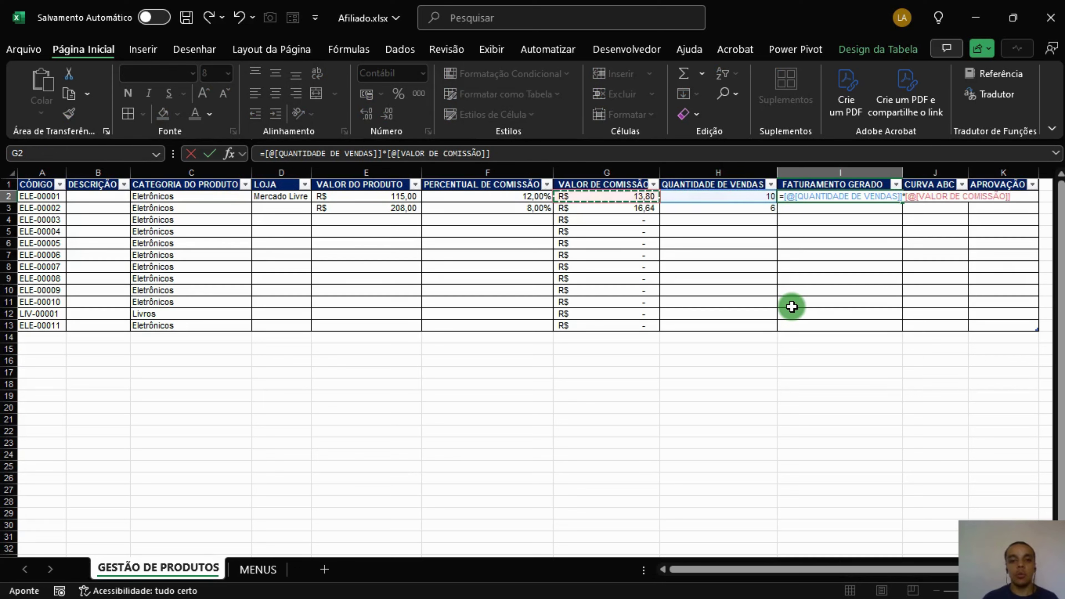
key("Return")
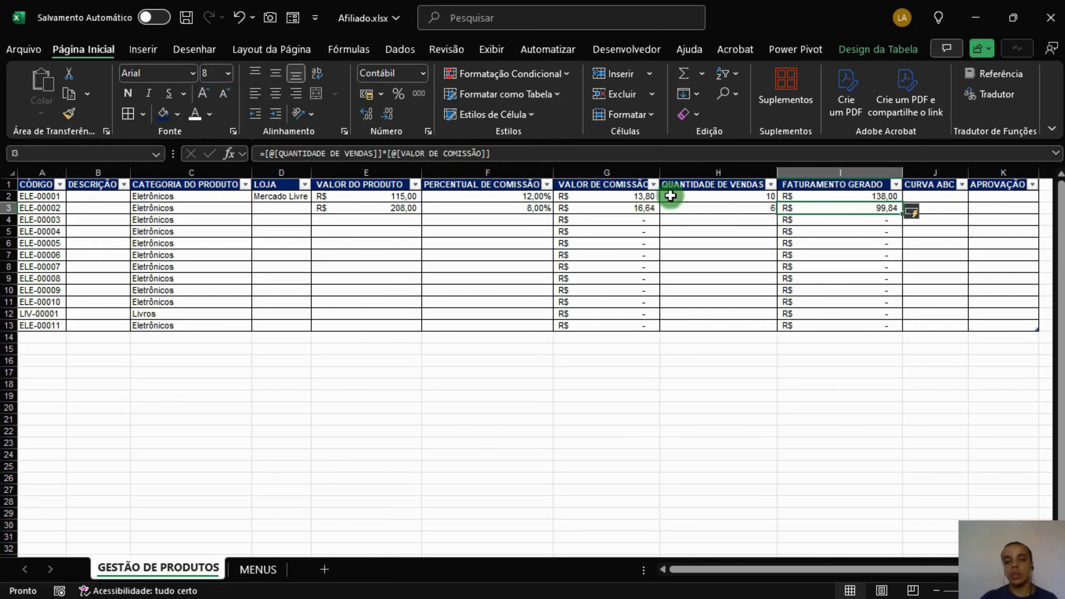
Step: Widen the VALOR DE COMISSÃO column slightly to show its full header and check the generated revenue in rows 2 and 3
left_click_drag(660, 172, 669, 173)
left_click(858, 231)
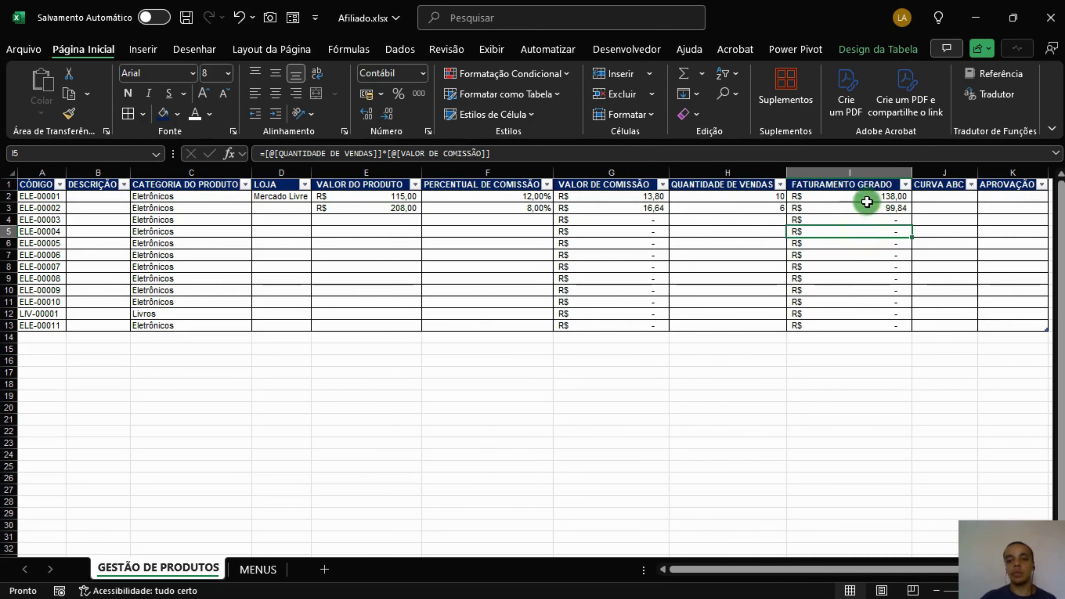
left_click(754, 196)
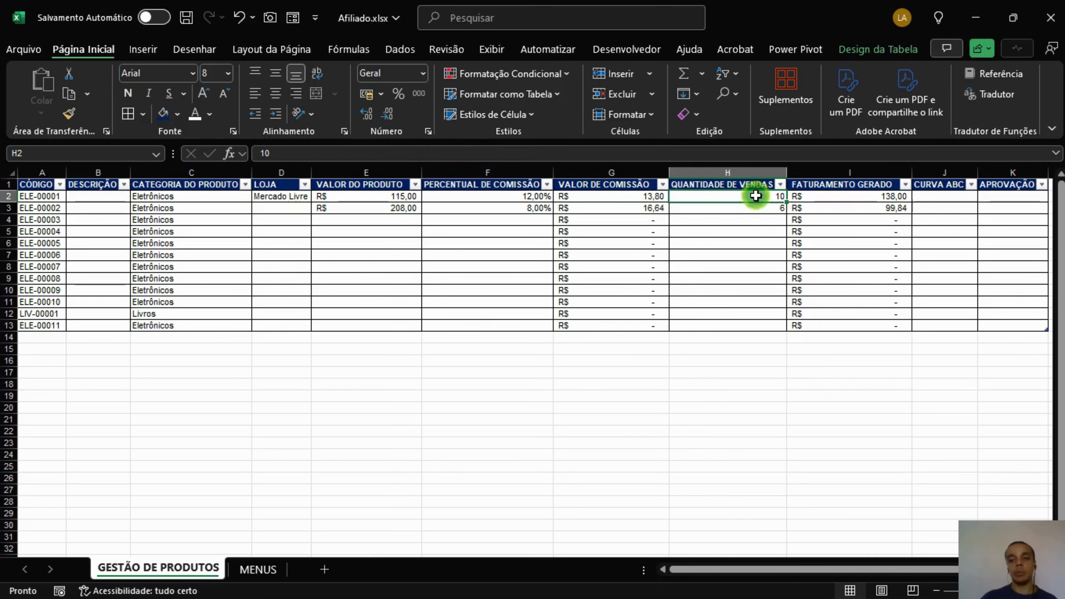
left_click(862, 200)
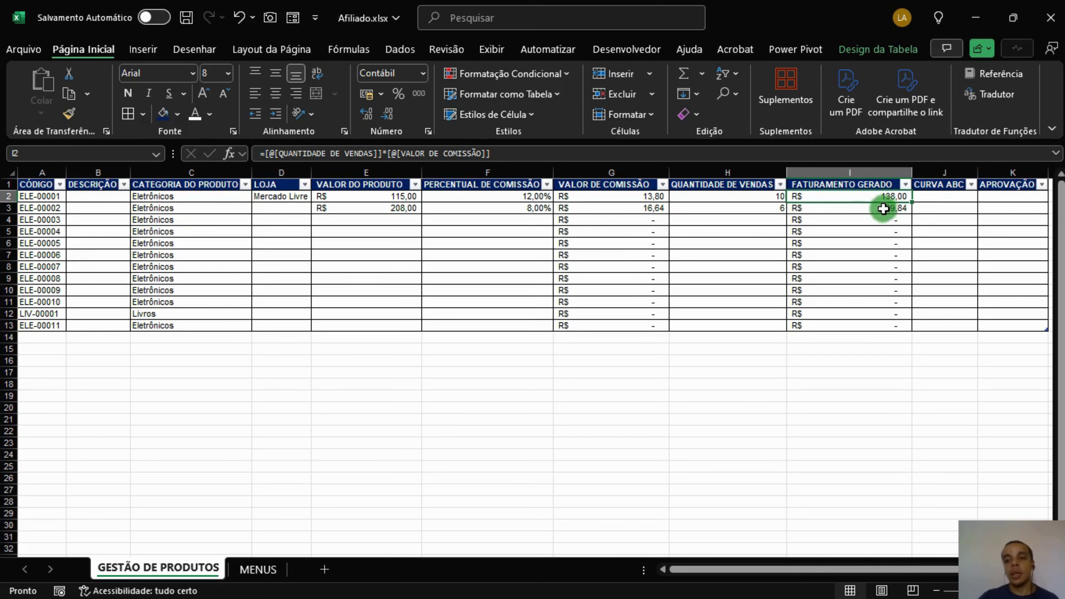
left_click(867, 210)
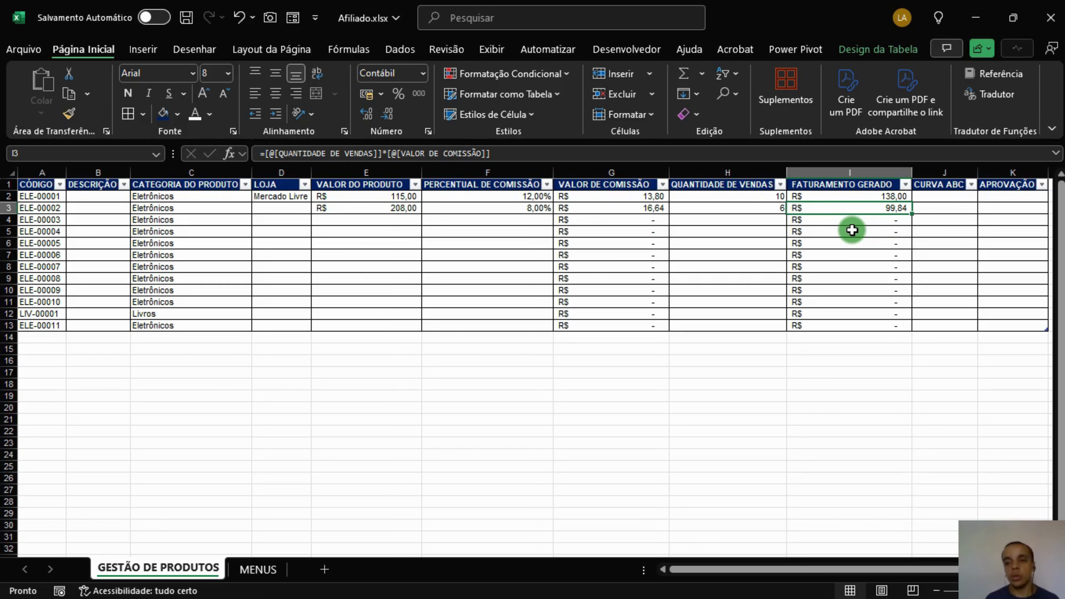
Step: Insert a new table column before CURVA ABC and title it Representatividade
left_click(945, 173)
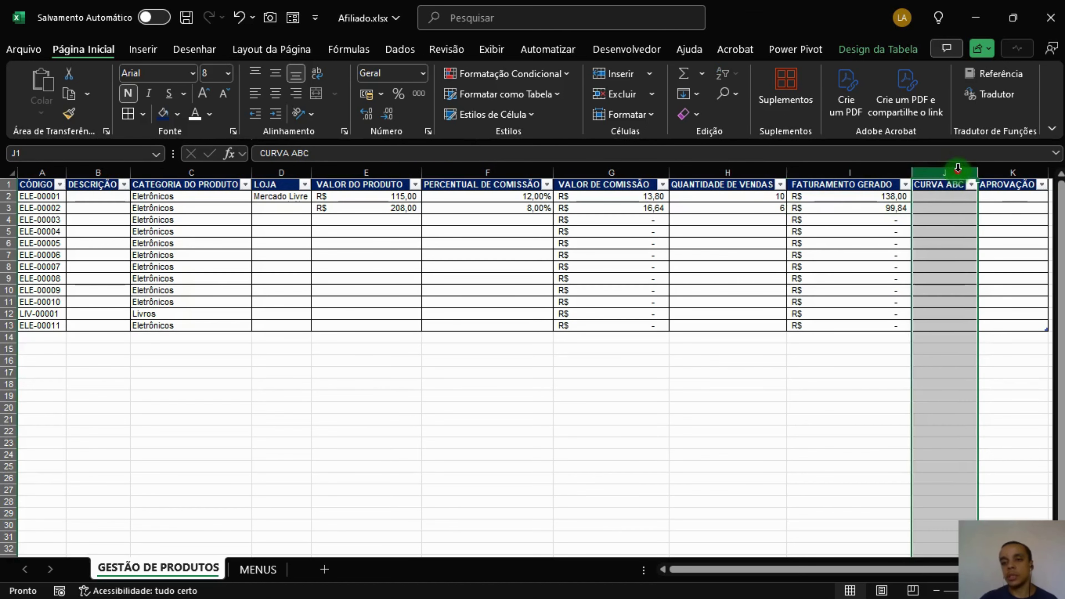
right_click(946, 173)
left_click(824, 326)
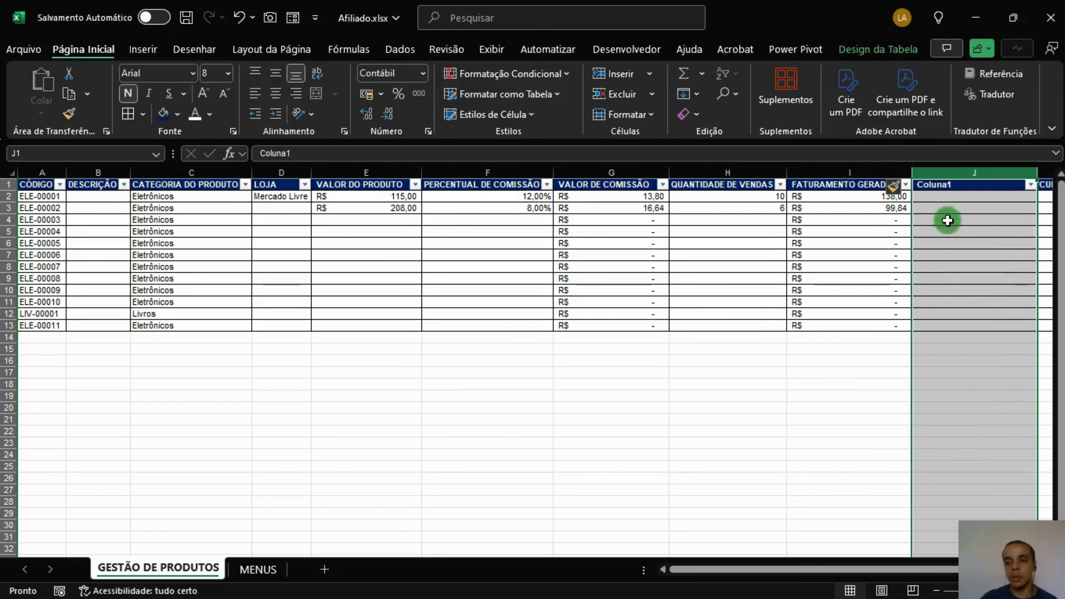
double_click(958, 184)
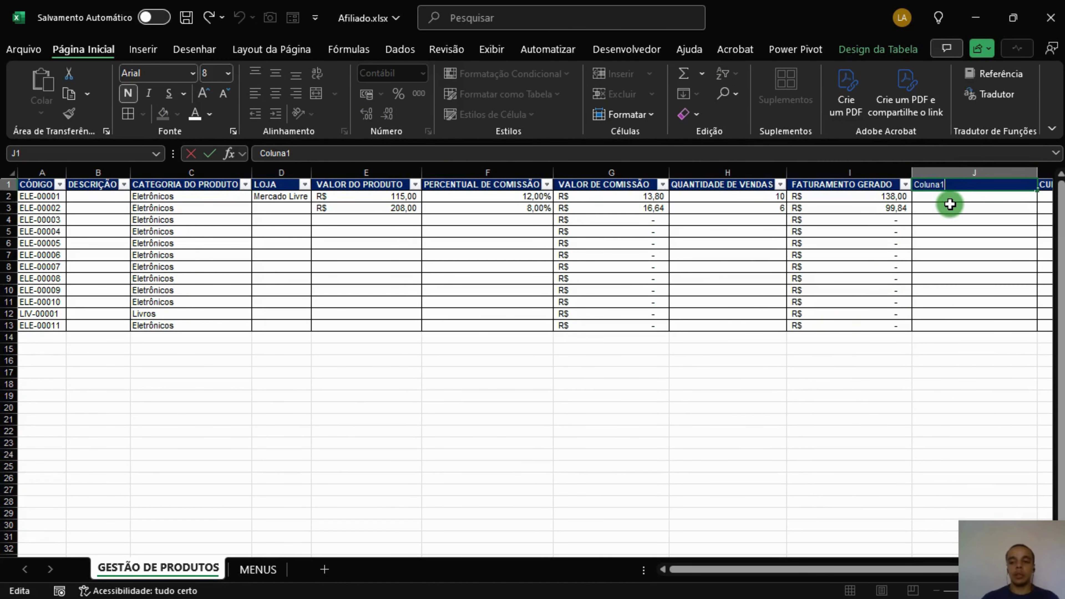
key("Escape")
key("F2")
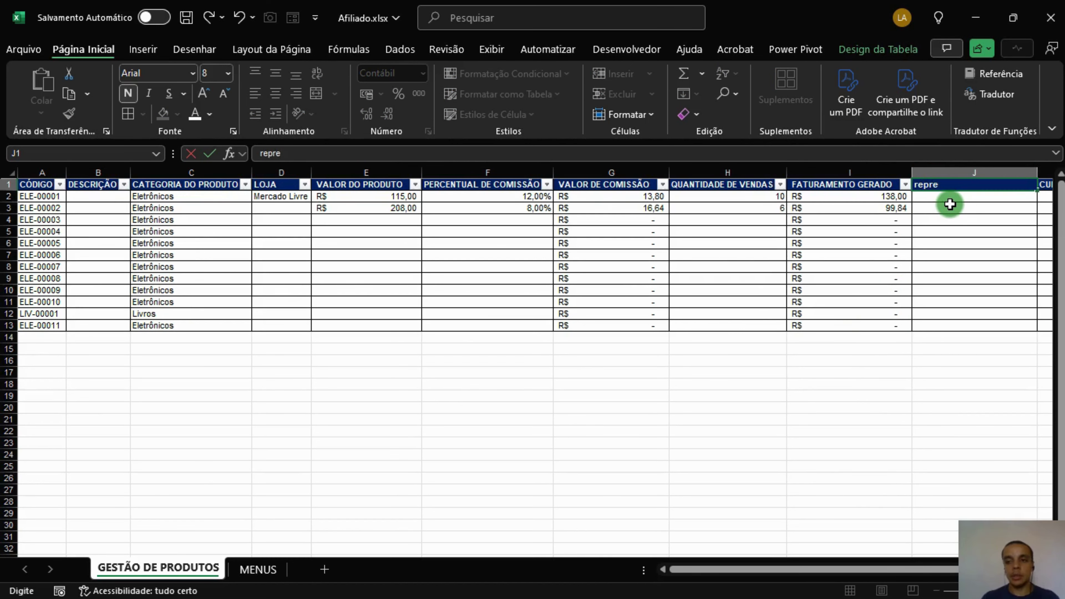
key("BackSpace")
key("BackSpace")
key("BackSpace")
key("BackSpace")
key("BackSpace")
key("BackSpace")
key("BackSpace")
type("Represe")
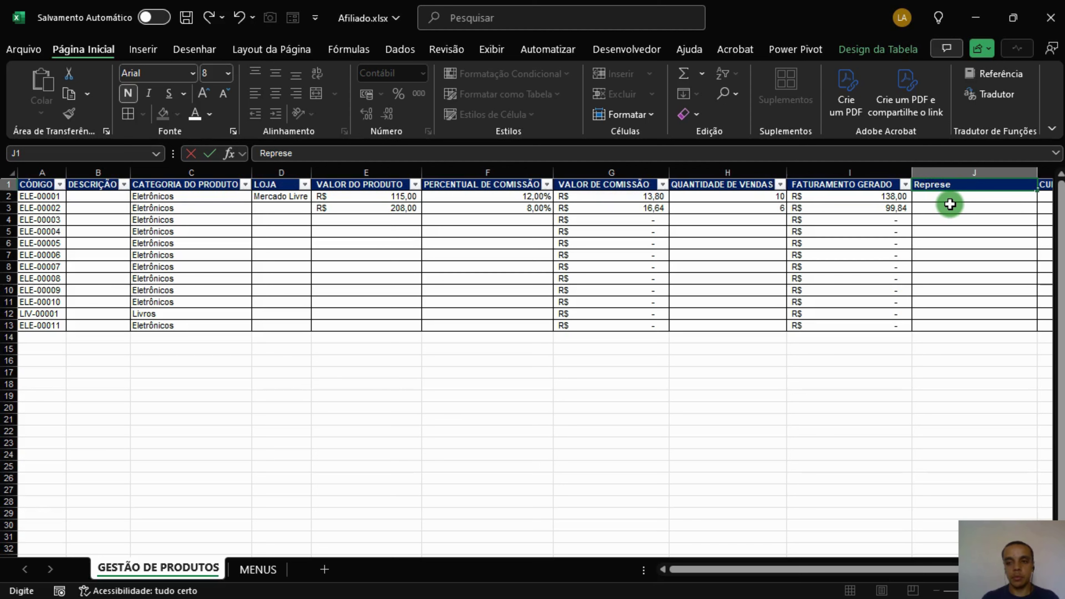
type("ntatividade")
key("Return")
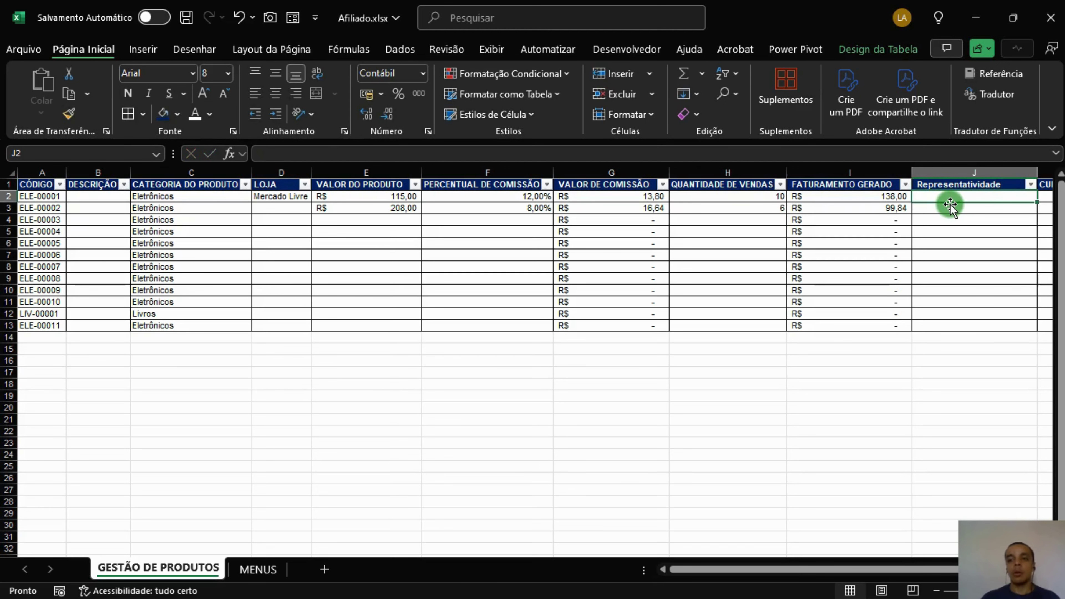
Step: Calculate the Representatividade column from J2 as the row's FATURAMENTO GERADO divided by the SOMA of the whole FATURAMENTO GERADO column
scroll(830, 412, "right", 4)
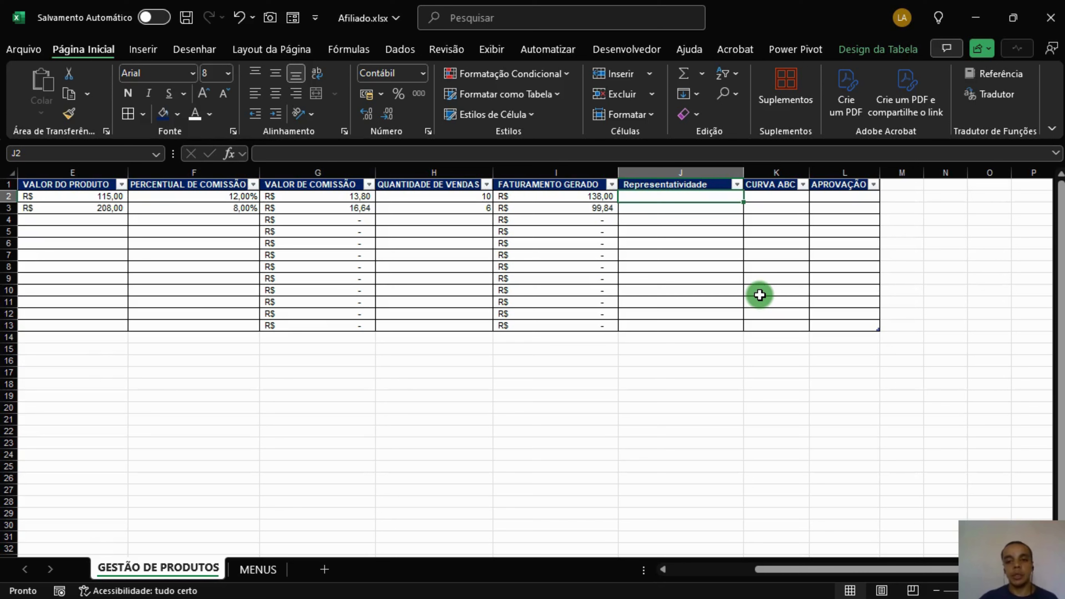
type("=")
key("Left")
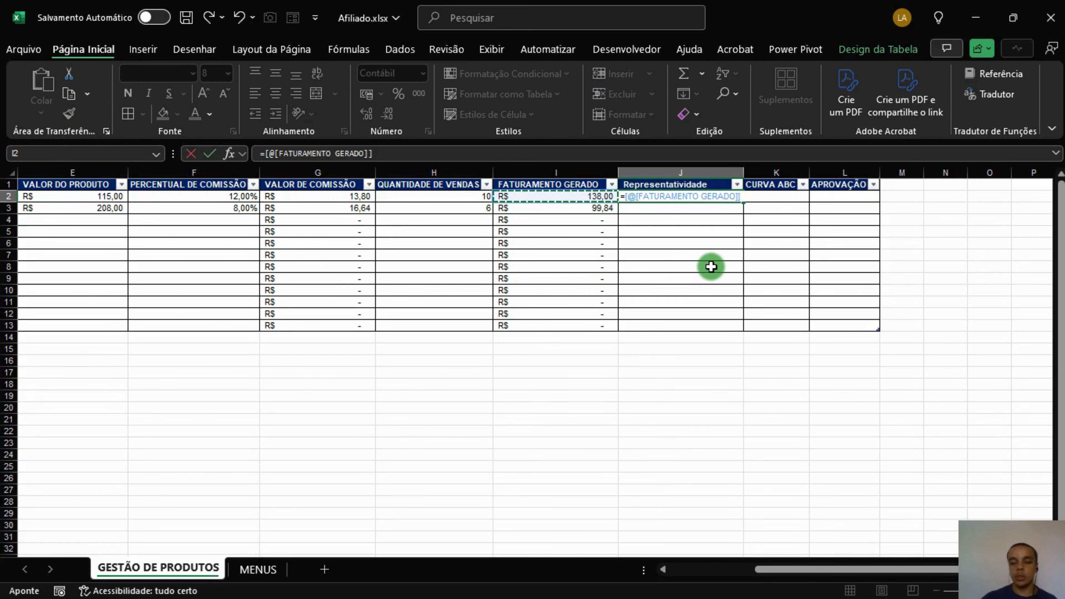
type("/soma(")
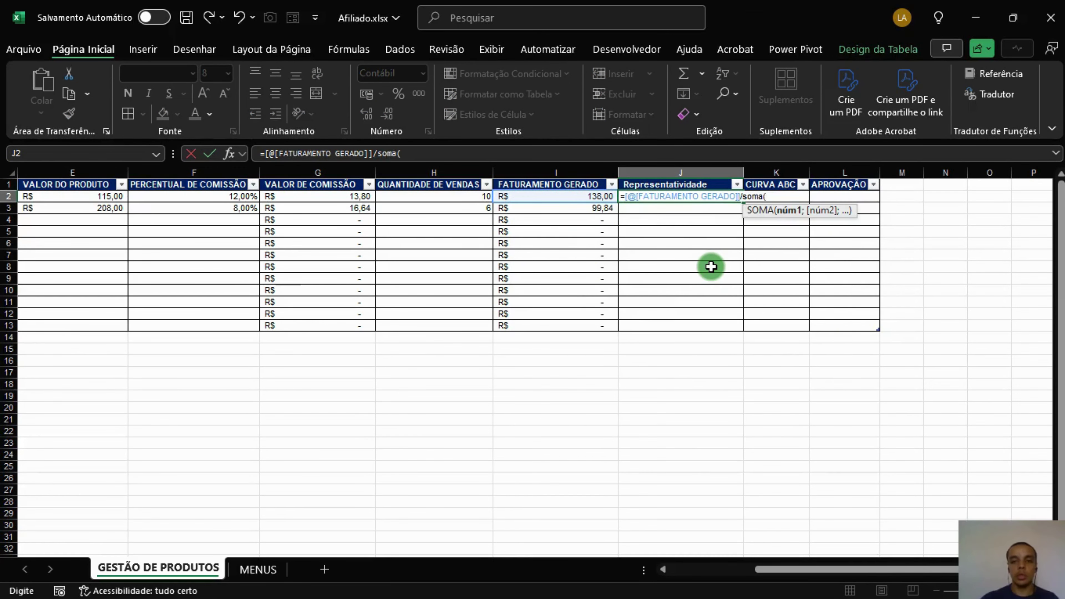
left_click_drag(593, 197, 590, 323)
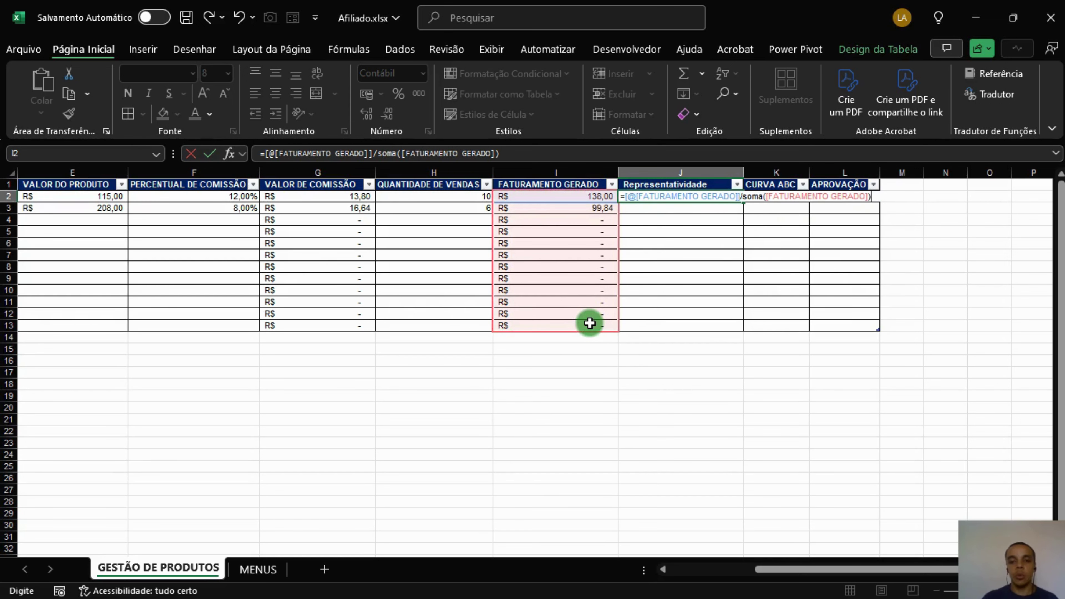
key("Return")
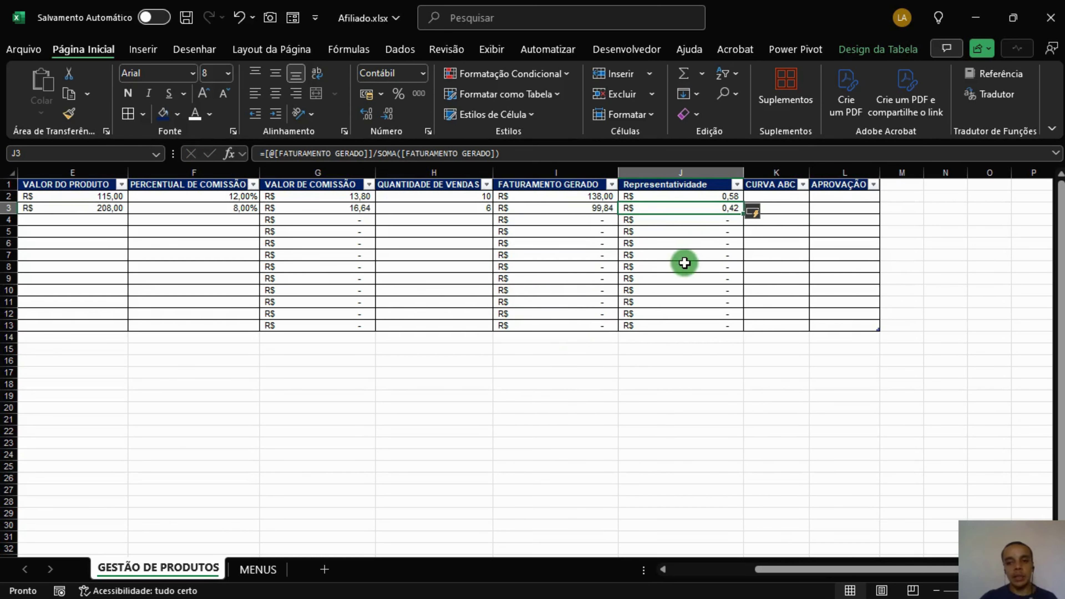
left_click(686, 196)
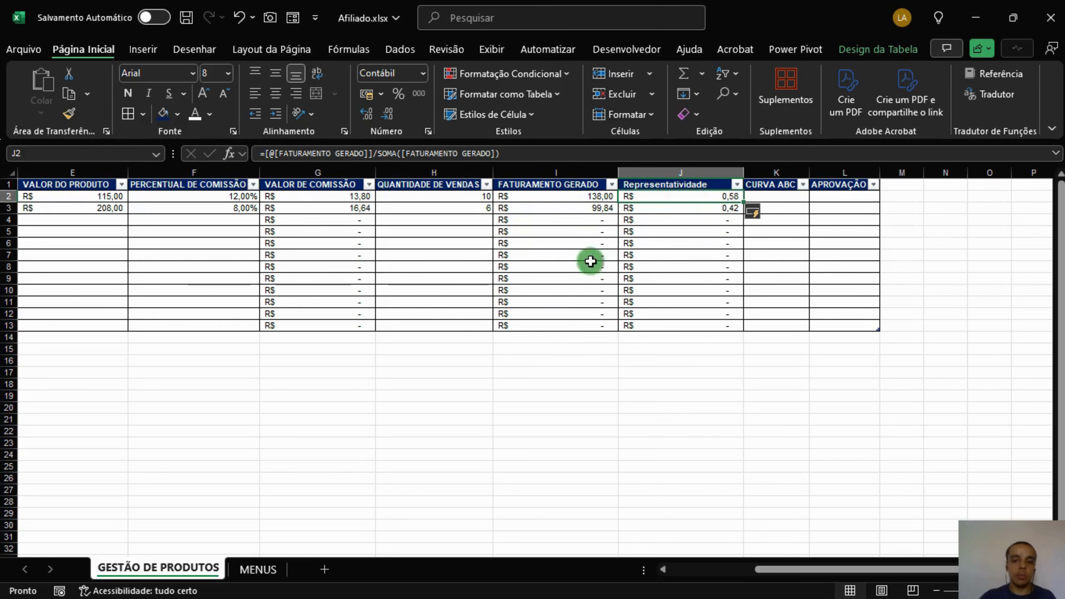
Step: Format the Representatividade column as percentages with two decimal places and fit its width to the header
left_click(676, 173)
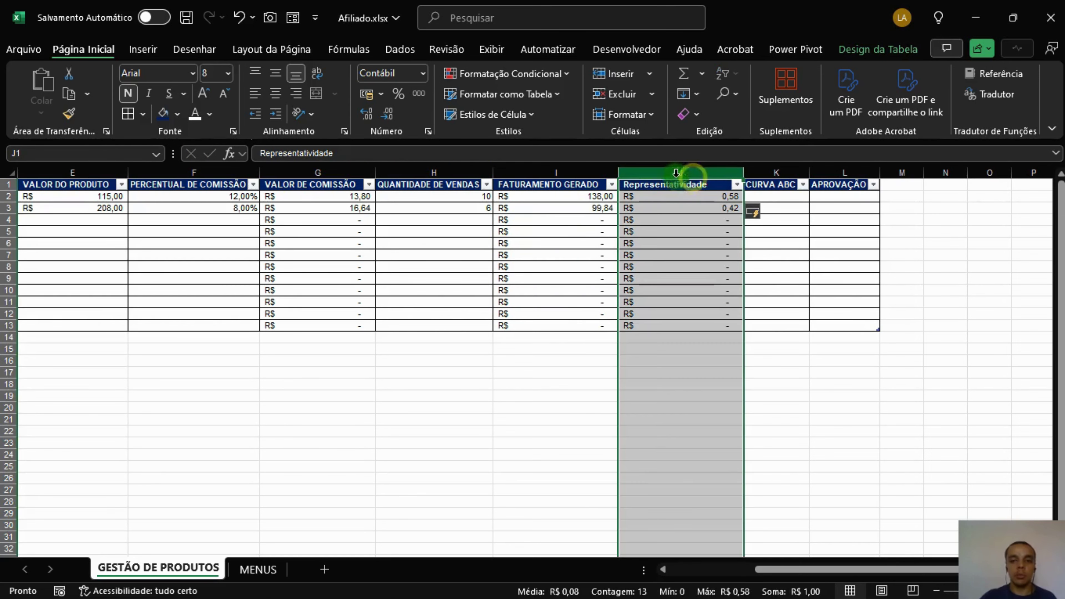
left_click(397, 94)
left_click(366, 113)
left_click(366, 113)
left_click(767, 259)
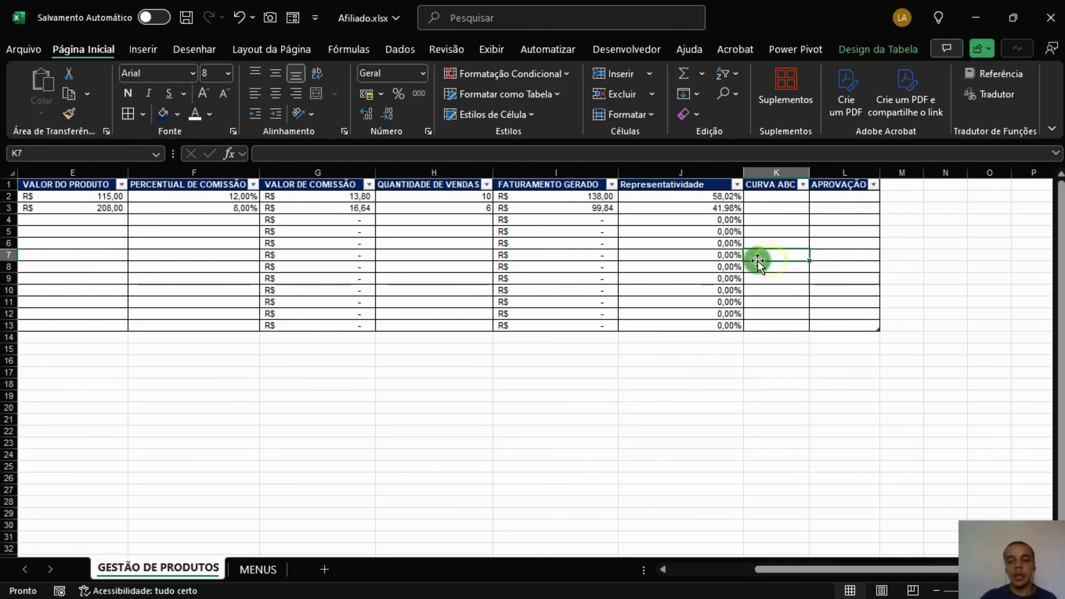
left_click(713, 209)
left_click(718, 199)
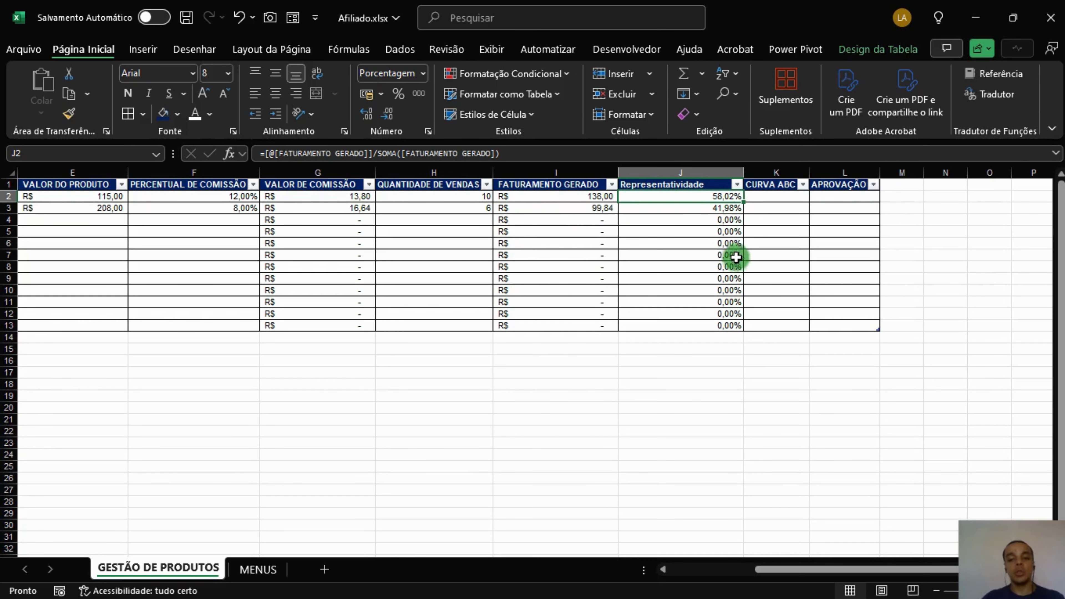
double_click(739, 171)
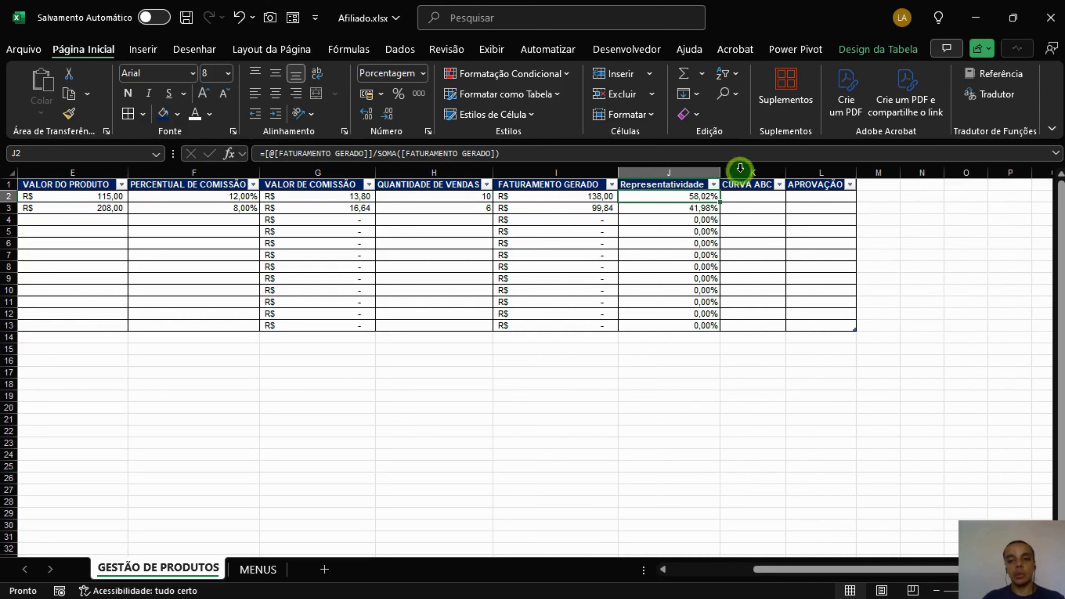
left_click(676, 207)
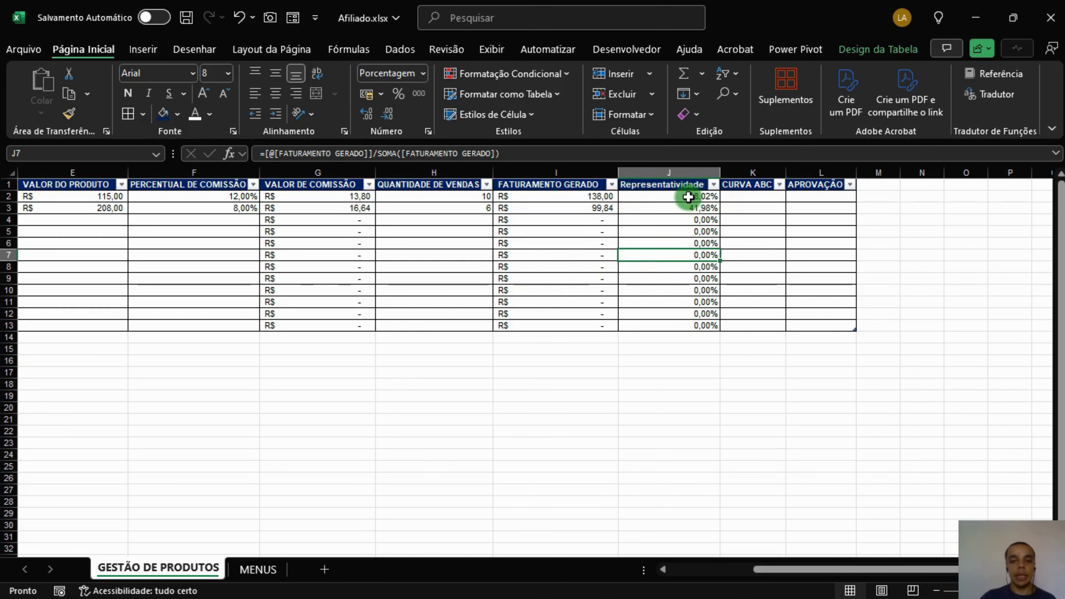
left_click_drag(687, 198, 473, 196)
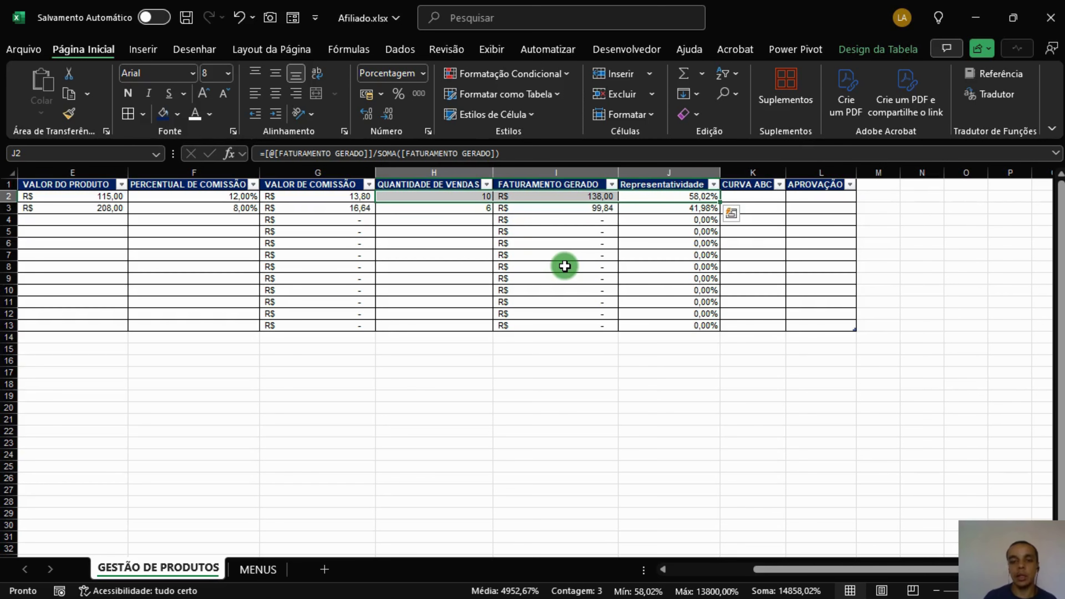
Step: Fill VALOR DO PRODUTO from E2 to E13 with random whole numbers between 55 and 520 using ALEATÓRIOENTRE
key("Left")
key("Left")
key("Left")
key("Left")
key("Left")
key("Left")
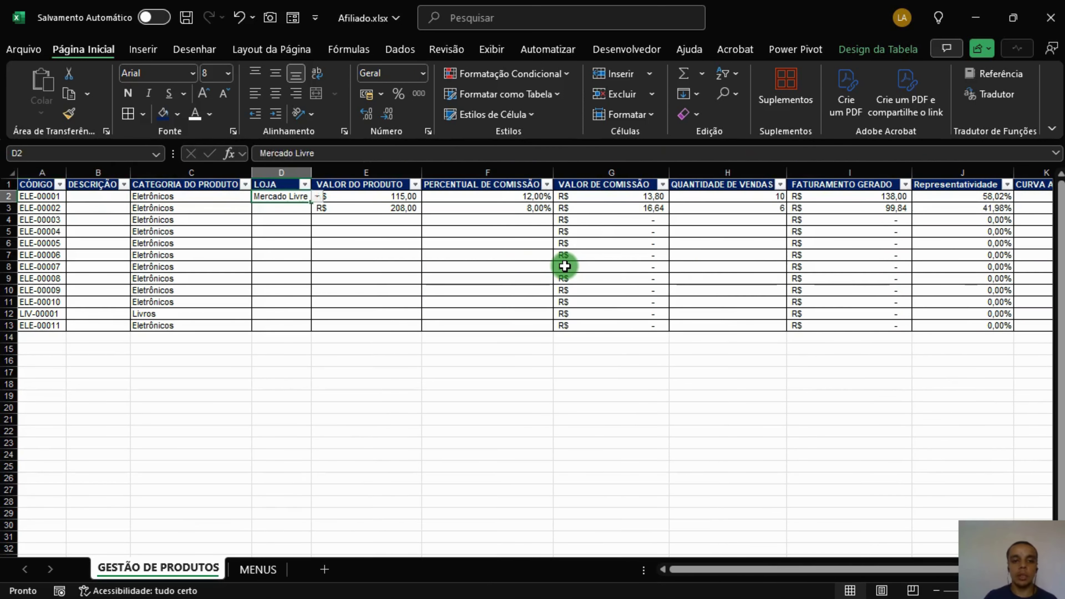
key("Down")
key("Right")
key("Down")
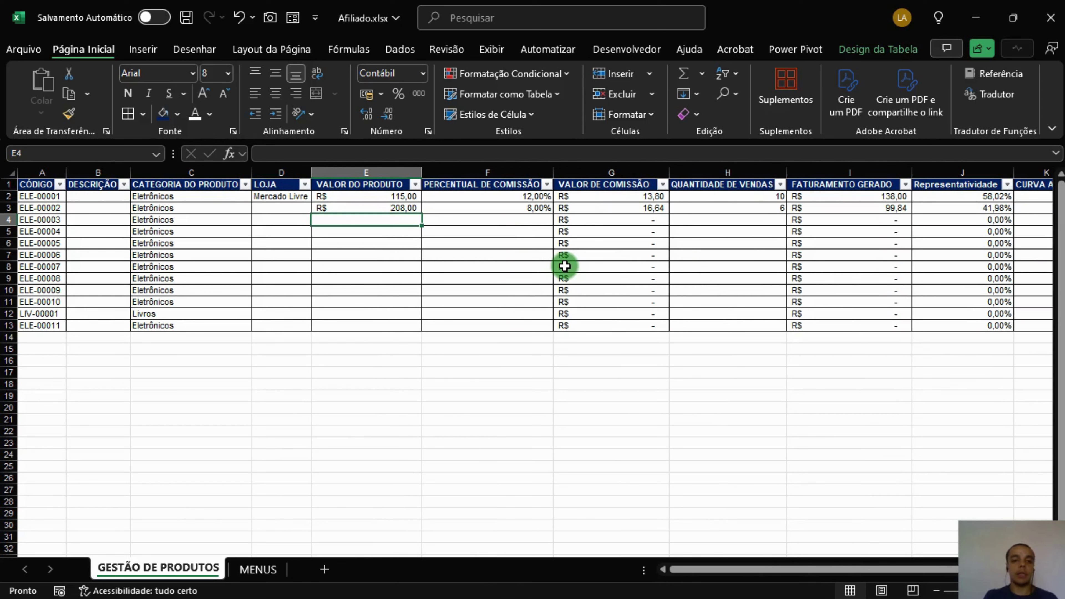
key("Up")
key("Up")
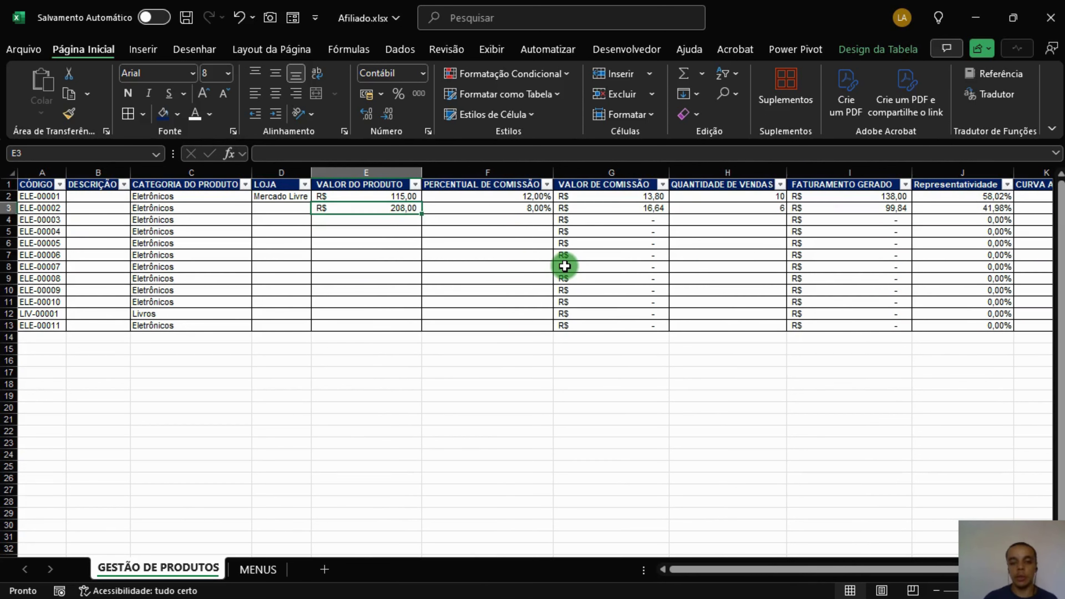
type("=alea")
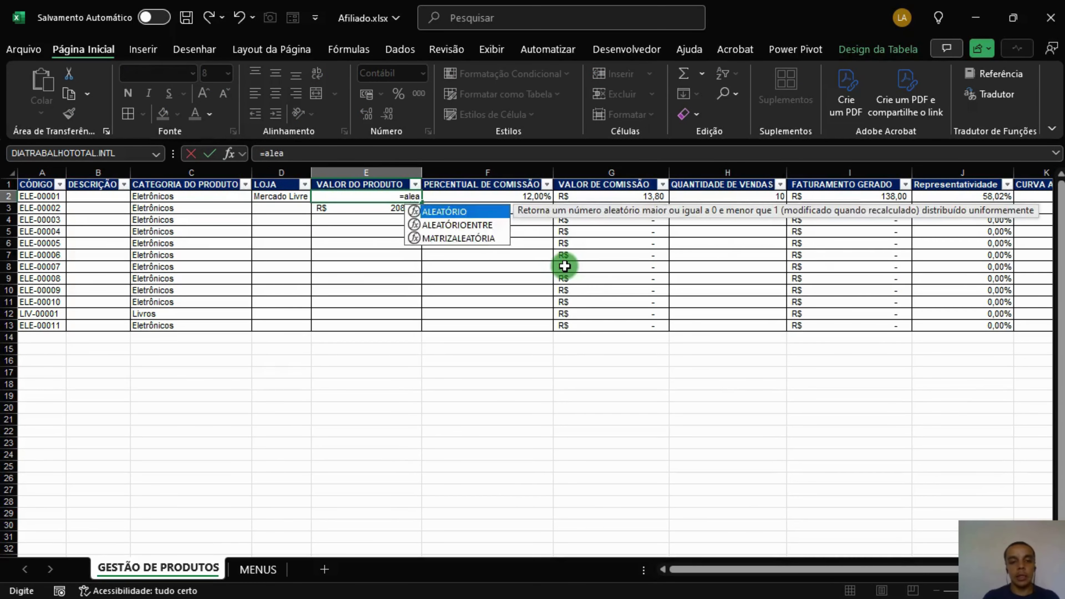
type("tórioentre(")
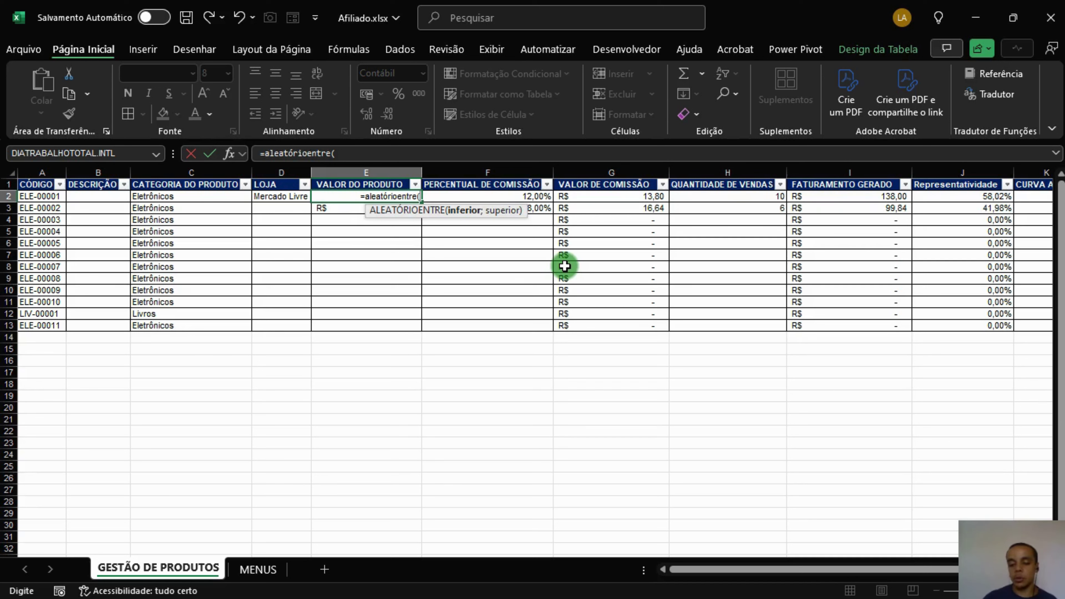
type("55;")
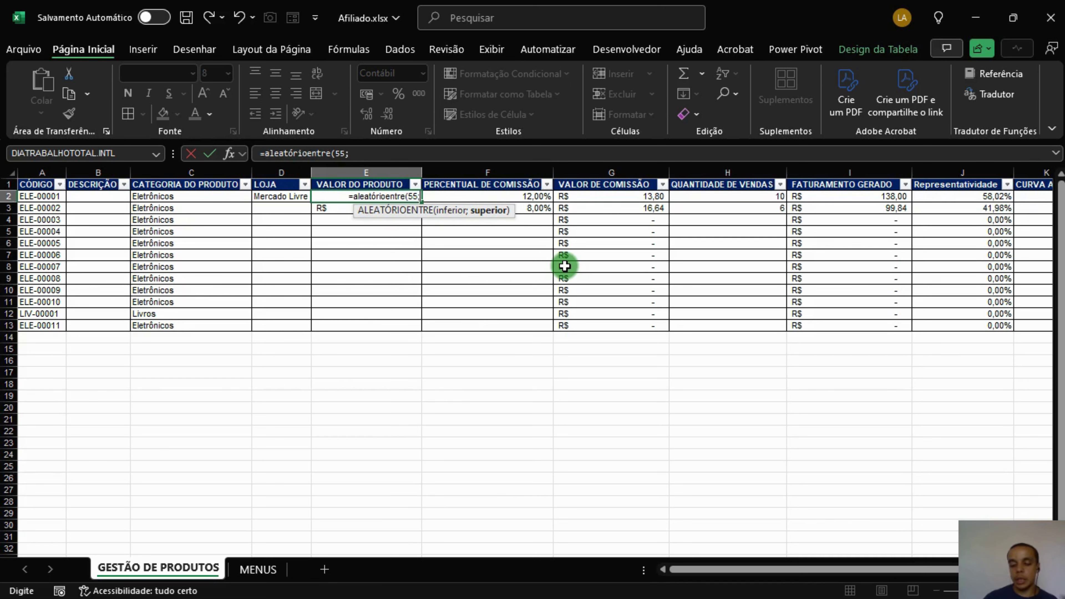
type("520)")
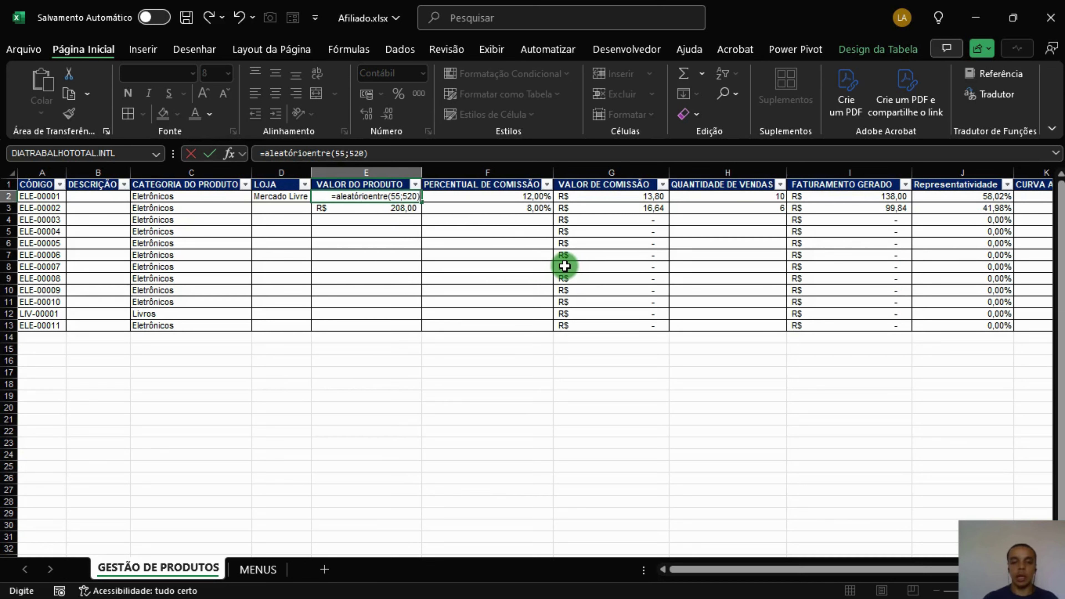
key("ctrl+Return")
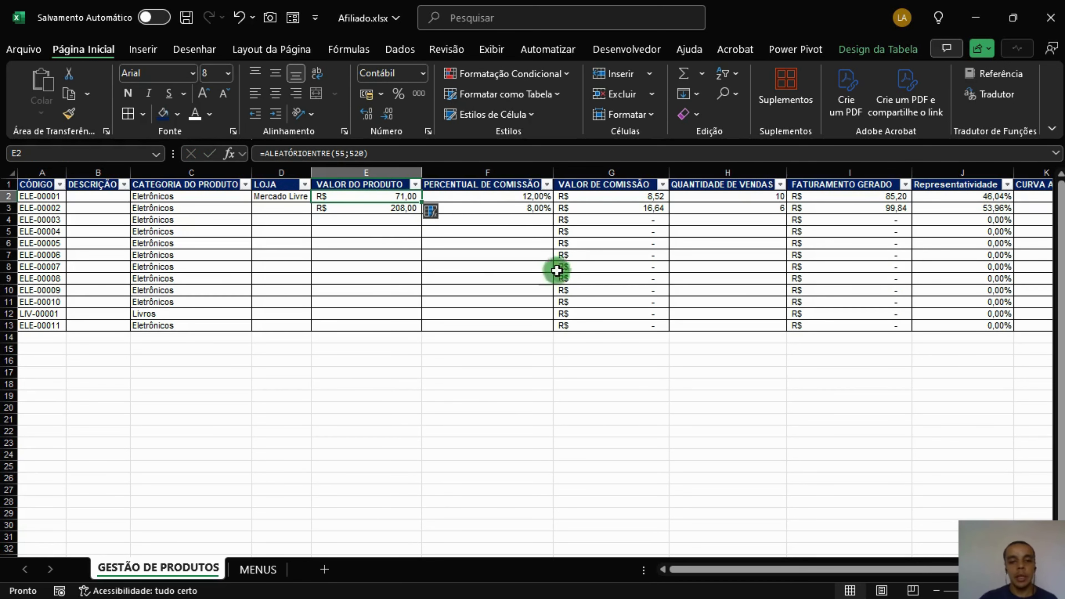
left_click_drag(421, 202, 411, 324)
Step: Fill PERCENTUAL DE COMISSÃO from F2 to F13 with random percentages using ALEATÓRIOENTRE(5;30)/100
left_click(522, 196)
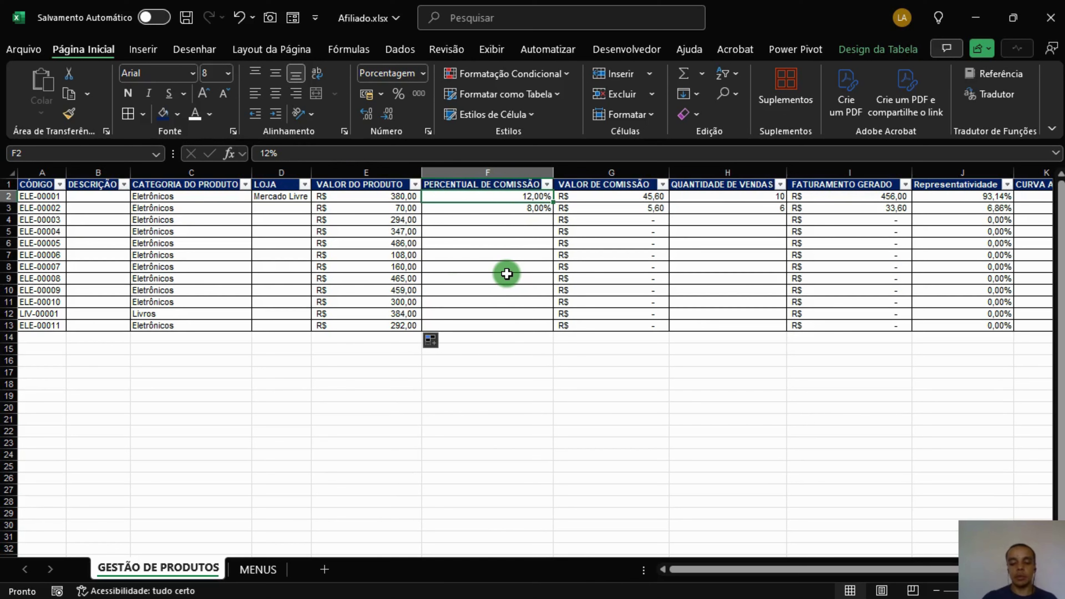
type("=alea")
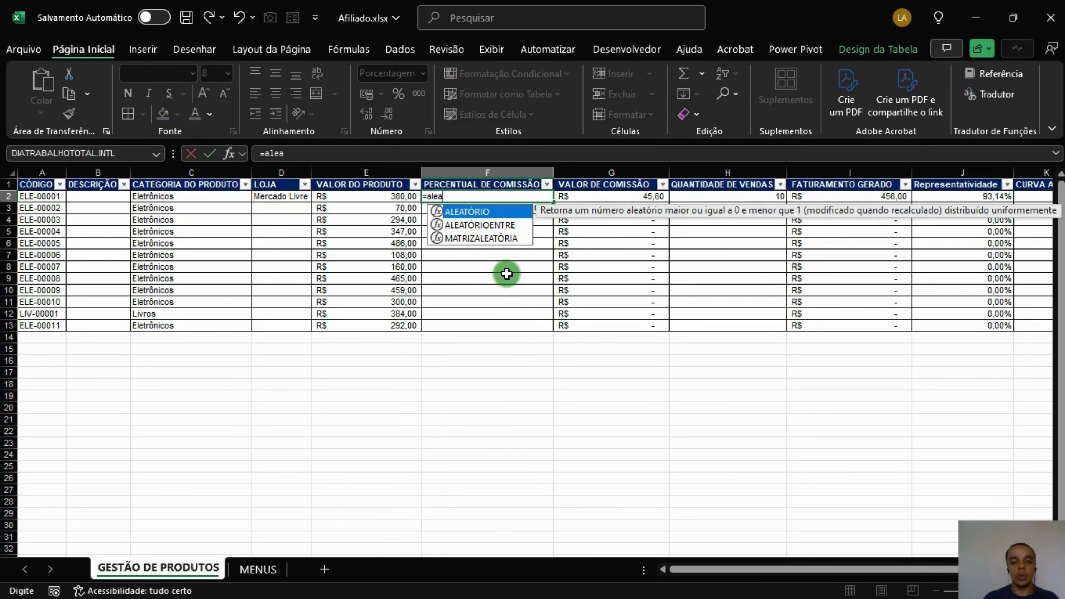
key("Tab")
key("BackSpace")
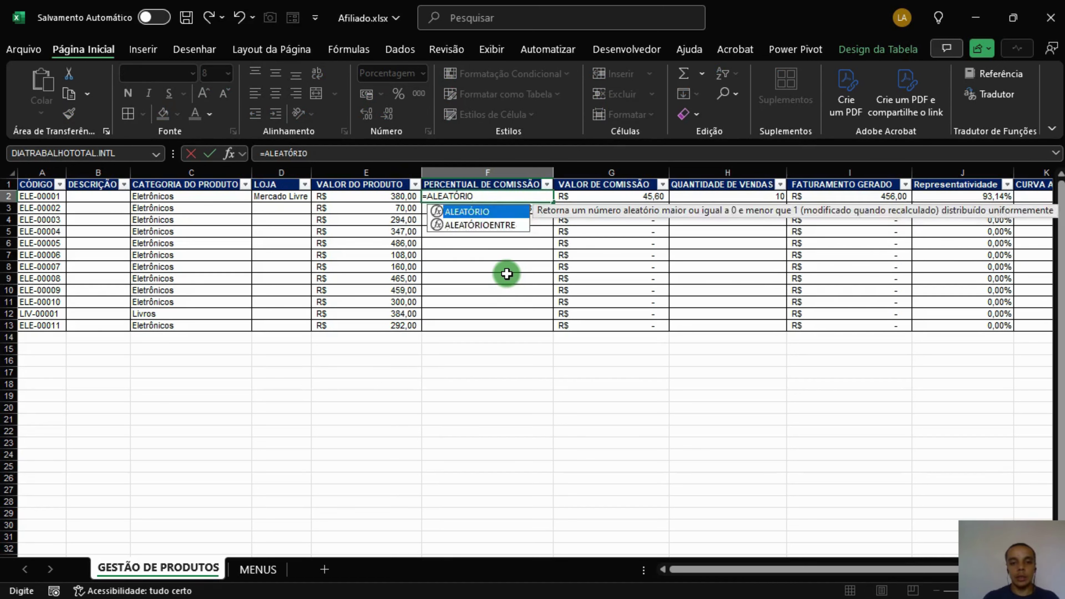
type("ent")
key("Tab")
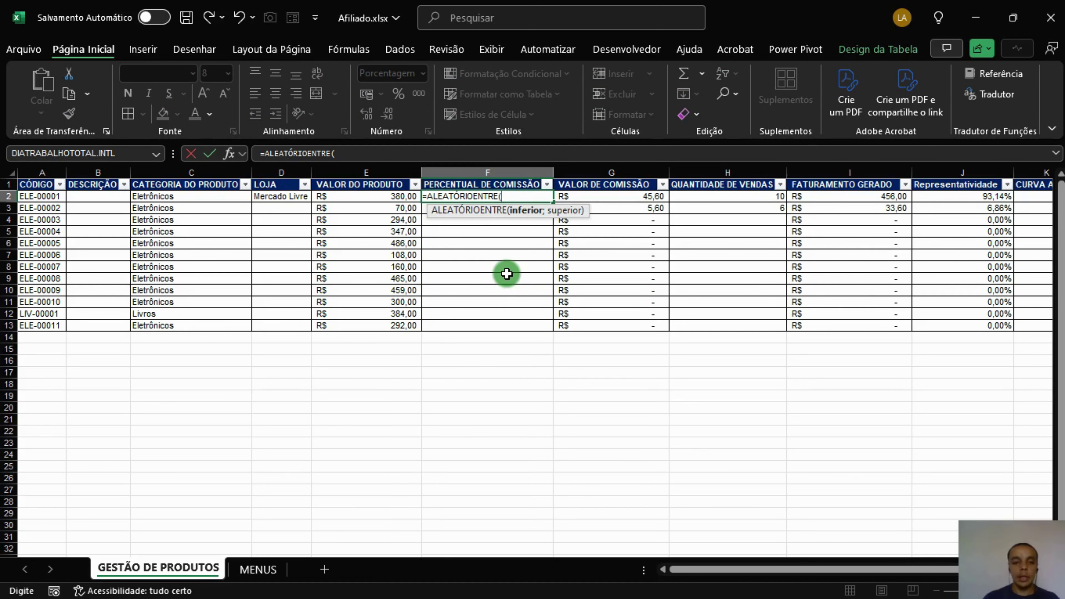
type("5;")
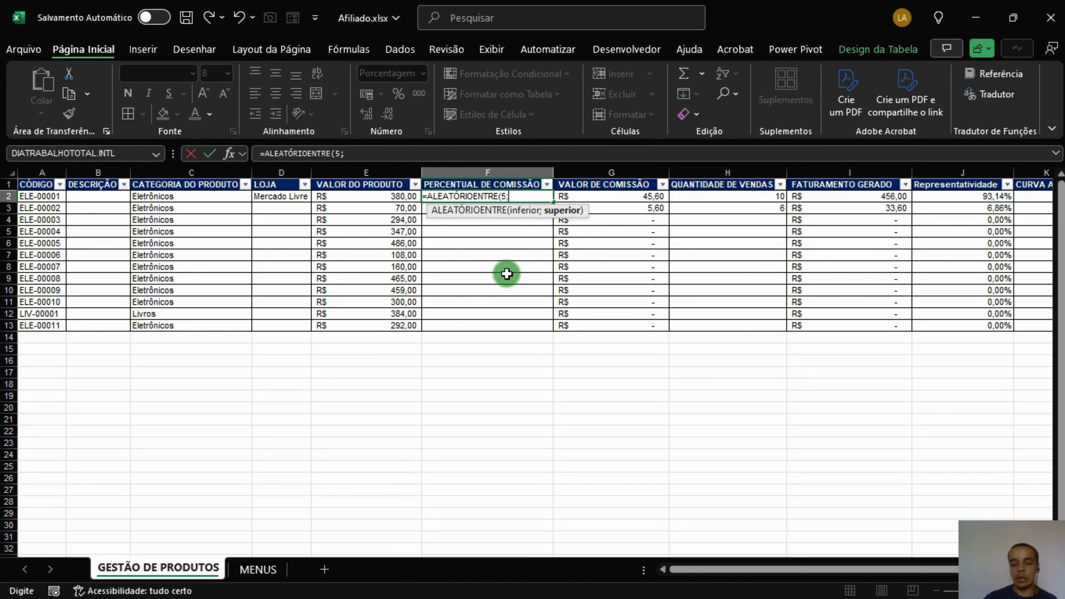
type("30)")
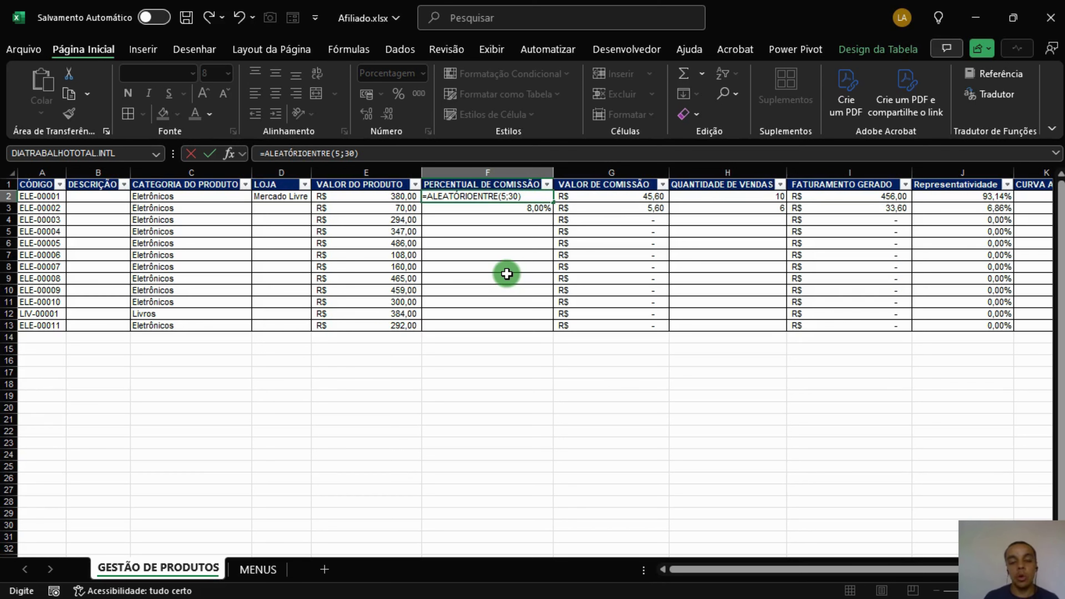
type("/100")
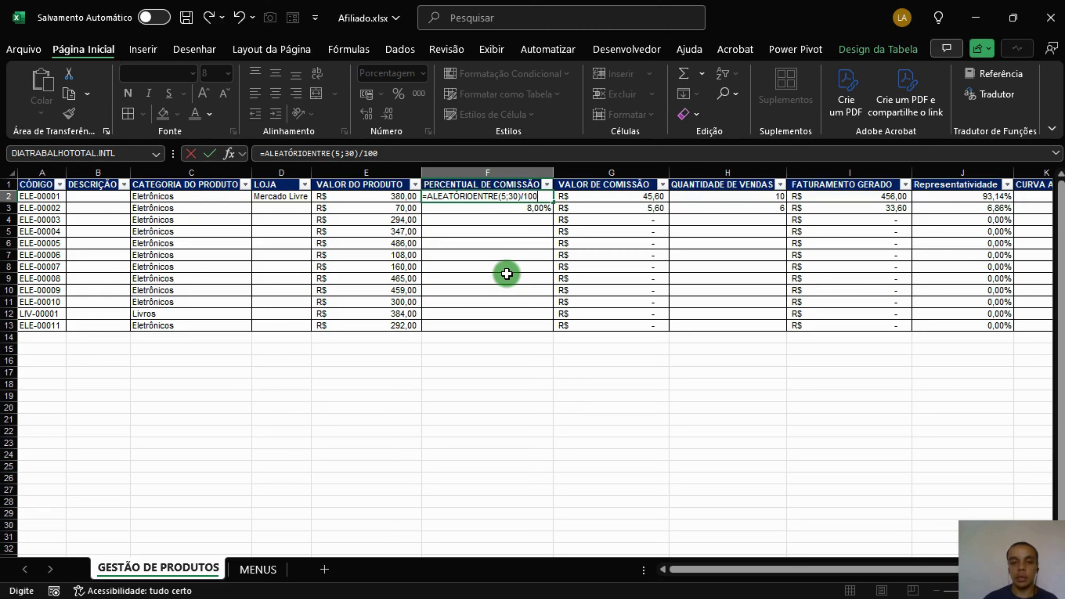
key("ctrl+Return")
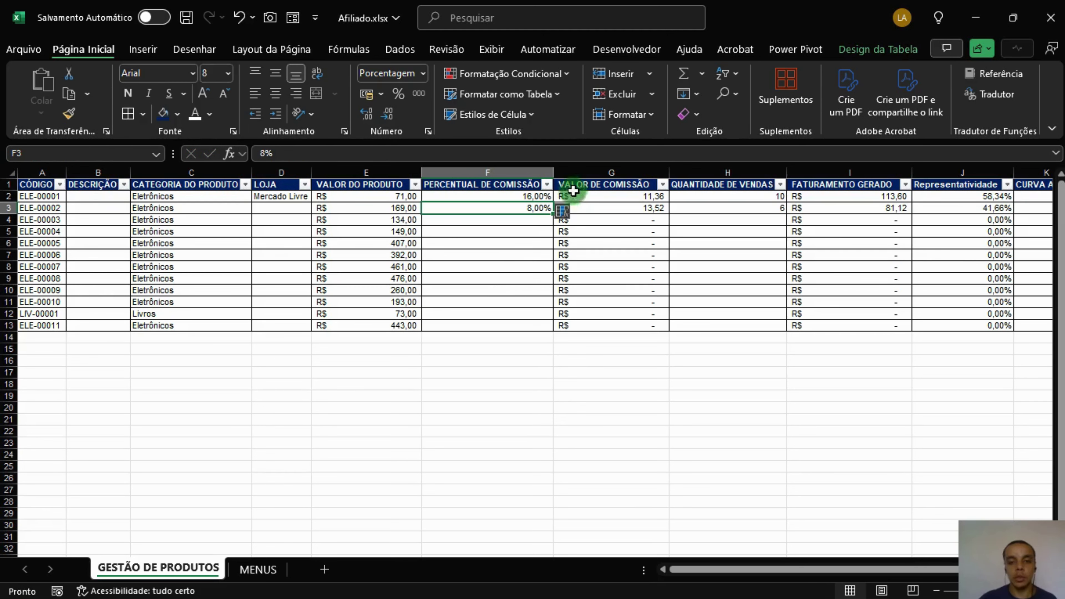
left_click_drag(550, 202, 549, 327)
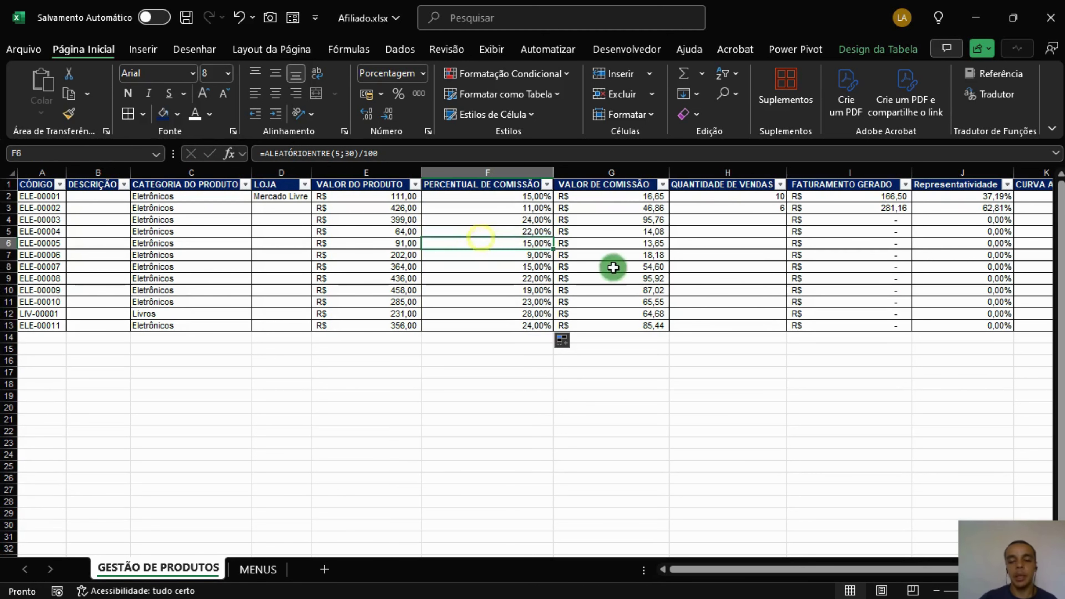
Step: Fill QUANTIDADE DE VENDAS from H2 to H13 with random whole numbers between 0 and 100 using ALEATÓRIOENTRE
left_click(747, 198)
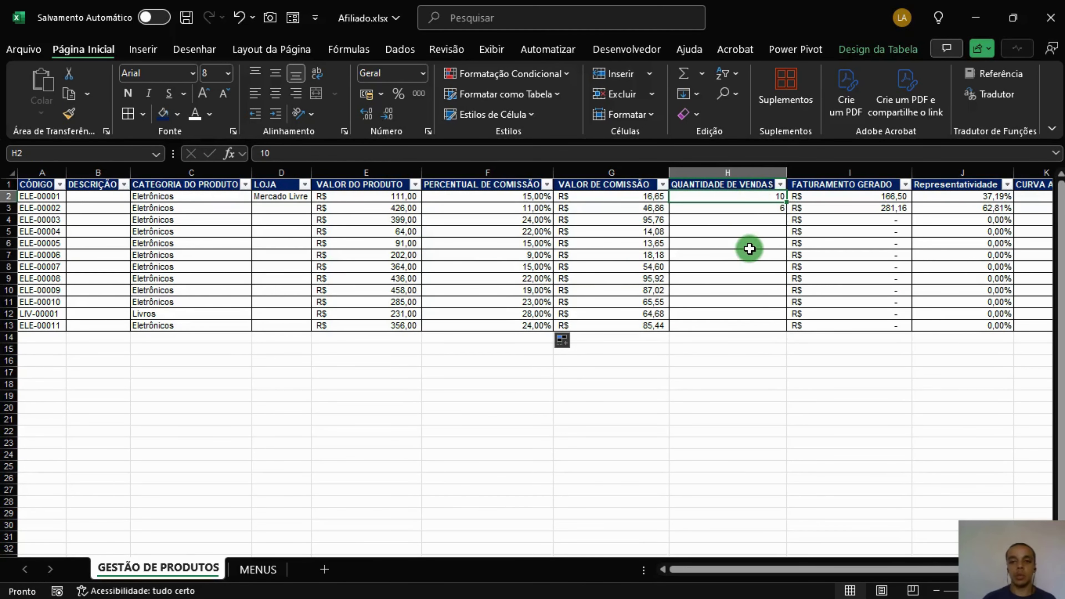
type("=")
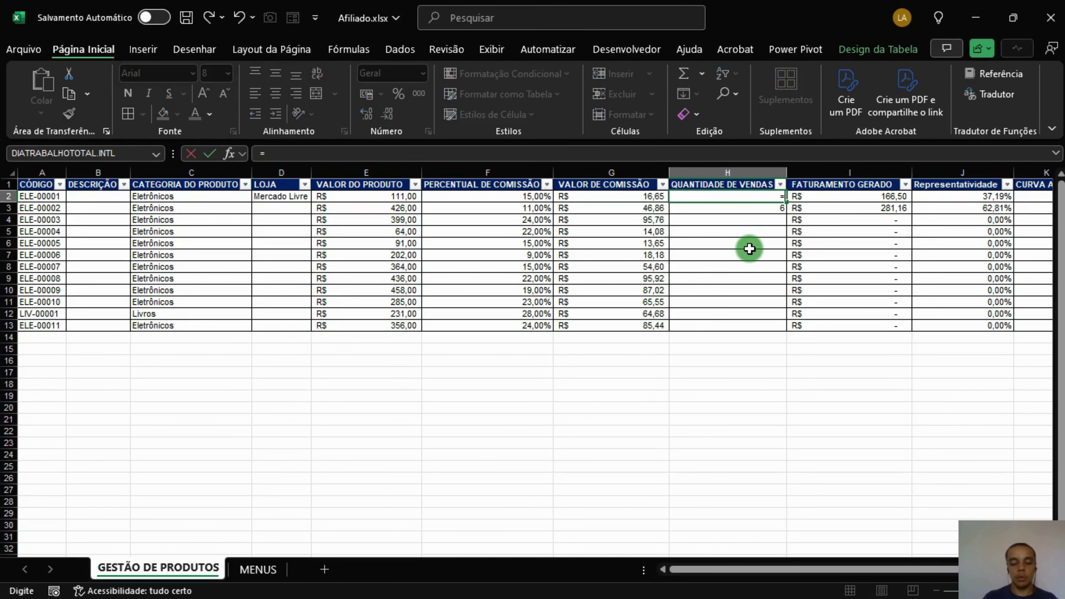
type("al")
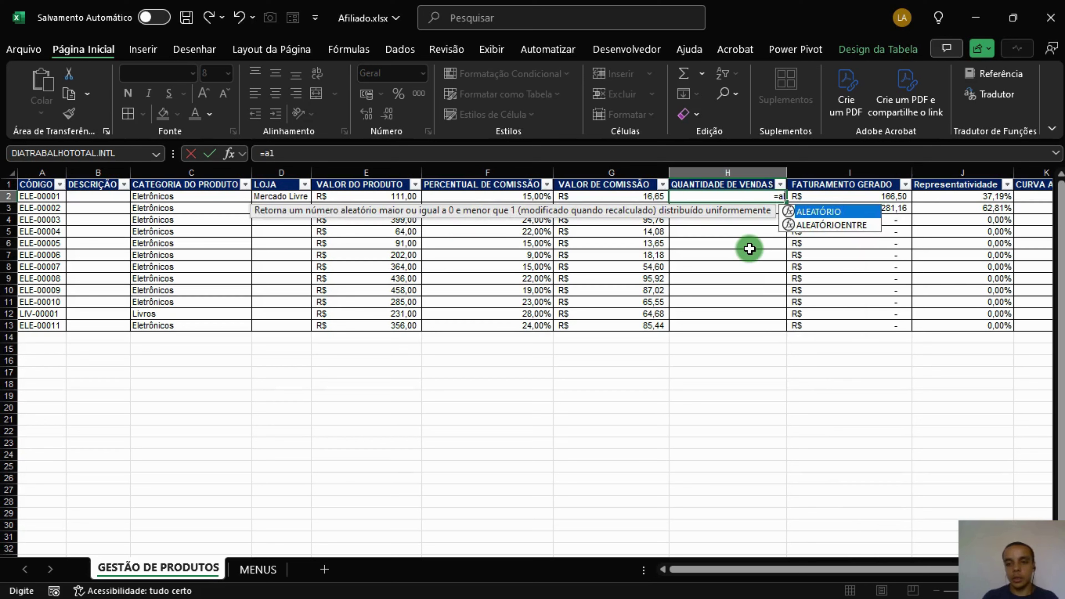
type("e")
key("Down")
key("Tab")
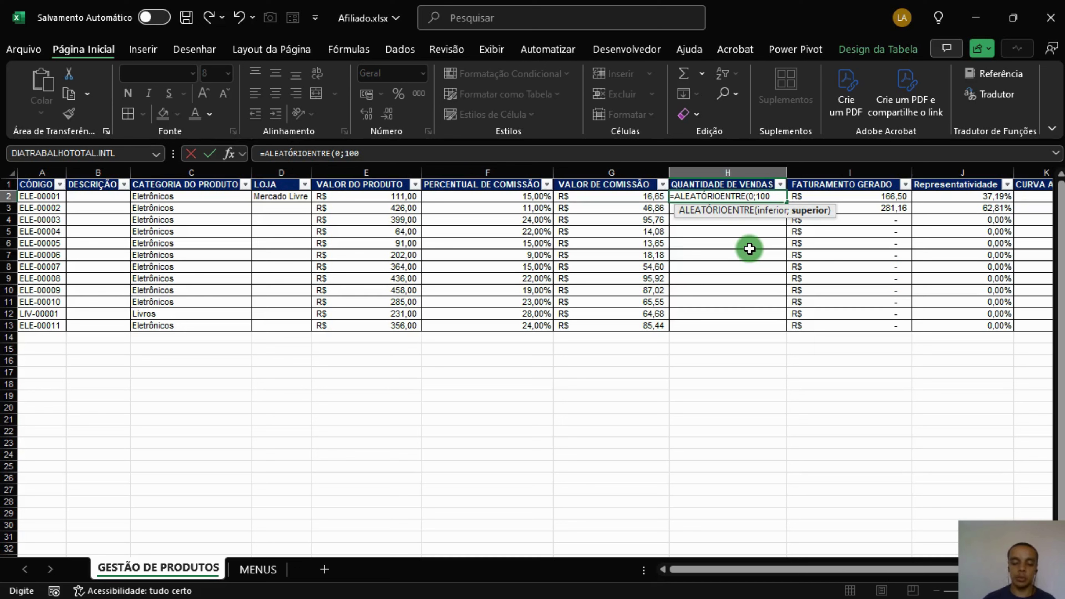
key("Return")
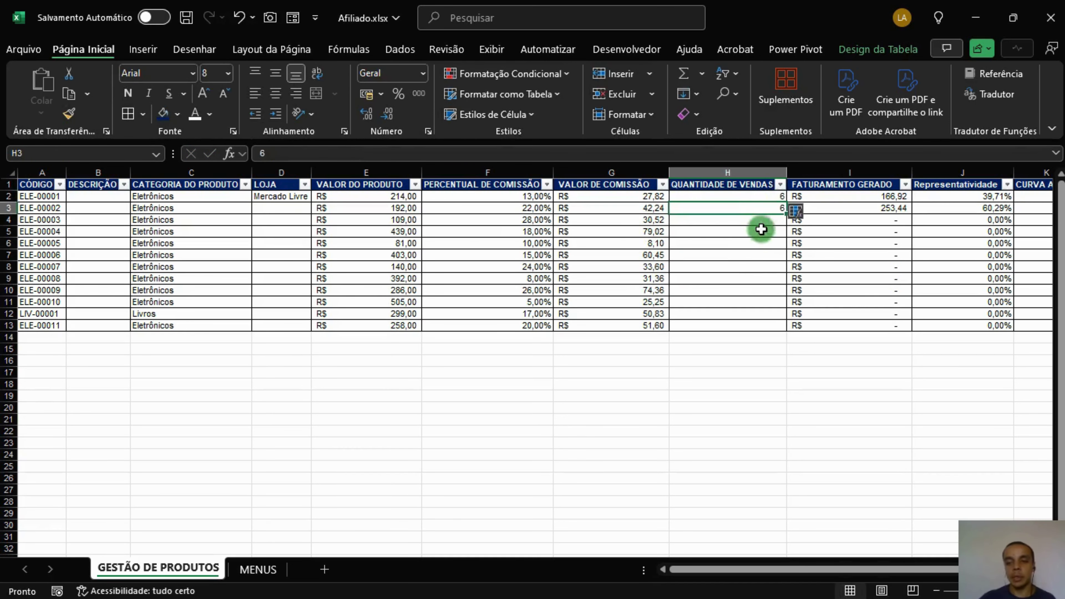
left_click(777, 193)
left_click_drag(785, 201, 780, 329)
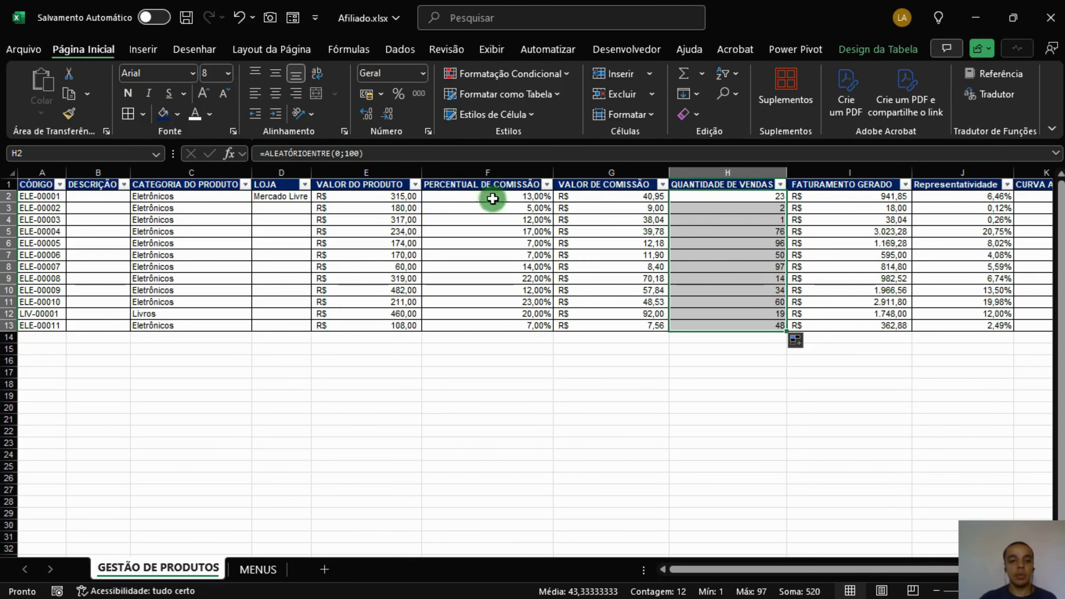
Step: Replace the random formulas in VALOR DO PRODUTO and PERCENTUAL DE COMISSÃO, E2:F13, with their fixed values
left_click_drag(396, 197, 480, 324)
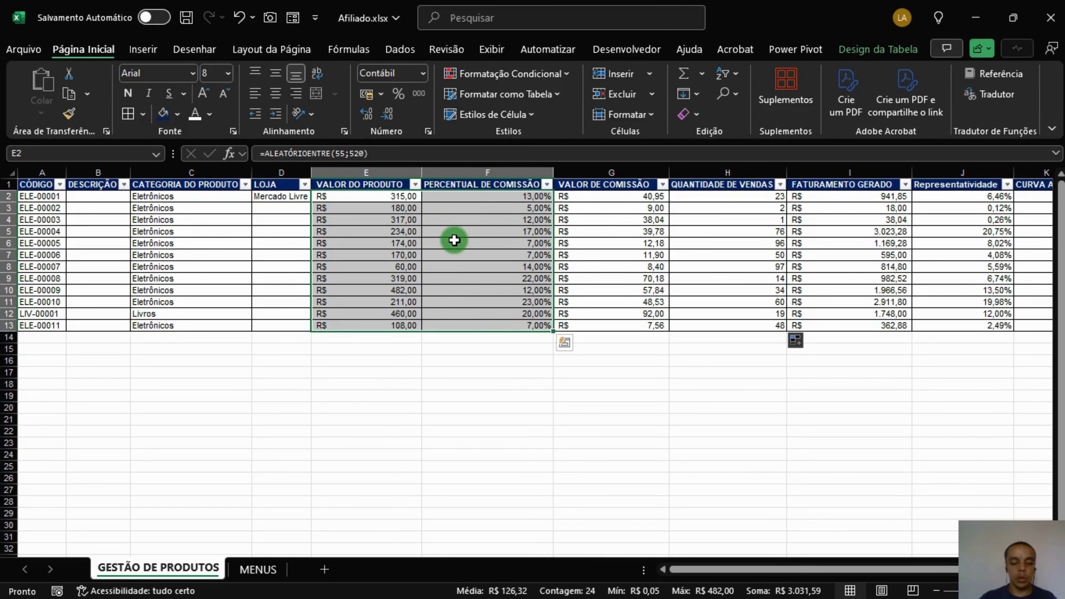
key("ctrl+c")
left_click(409, 198)
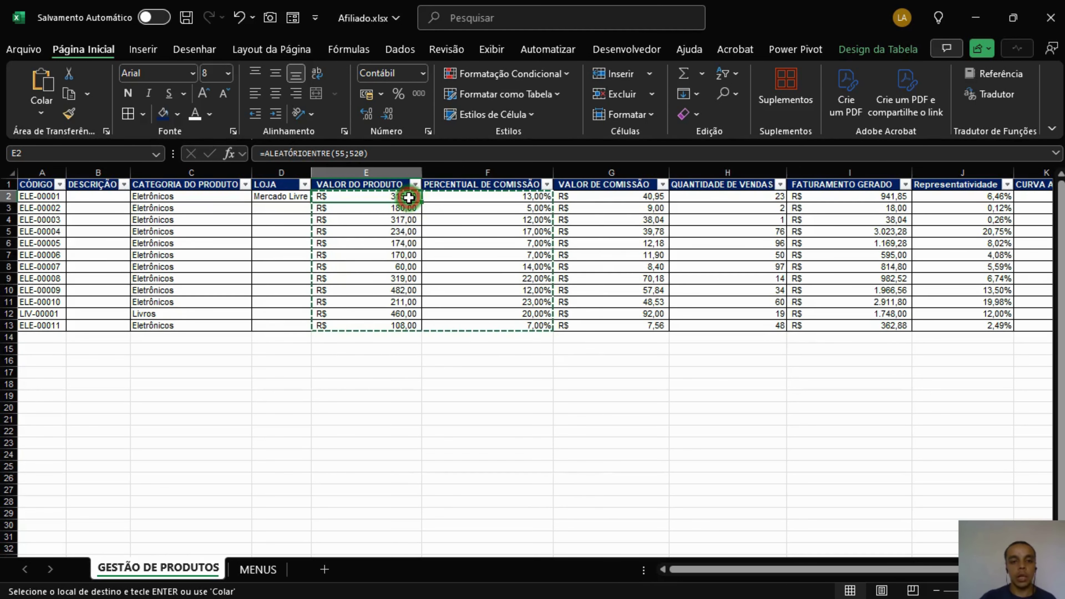
right_click(409, 198)
left_click(478, 172)
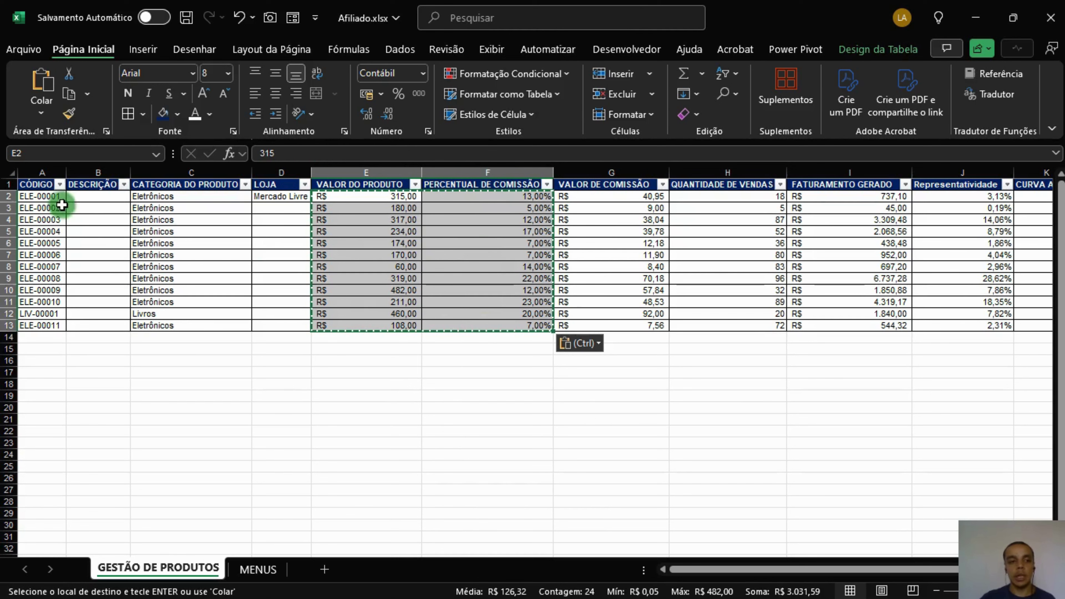
Step: Convert the random QUANTIDADE DE VENDAS formulas in H2:H13 to fixed values
left_click_drag(730, 204, 739, 324)
left_click_drag(760, 196, 764, 322)
key("ctrl+c")
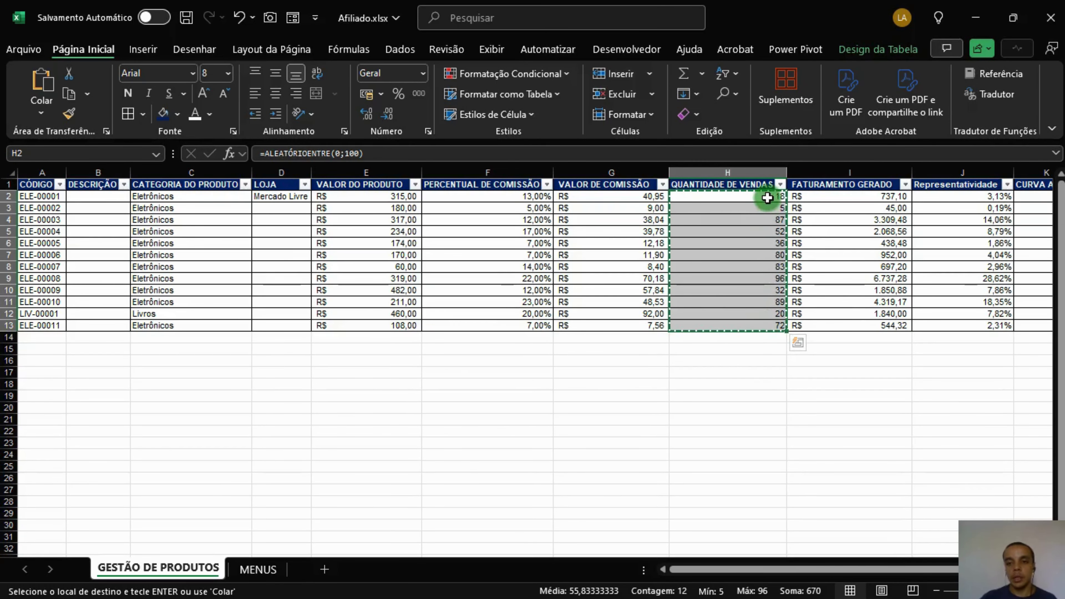
right_click(768, 196)
left_click(831, 170)
left_click(742, 254)
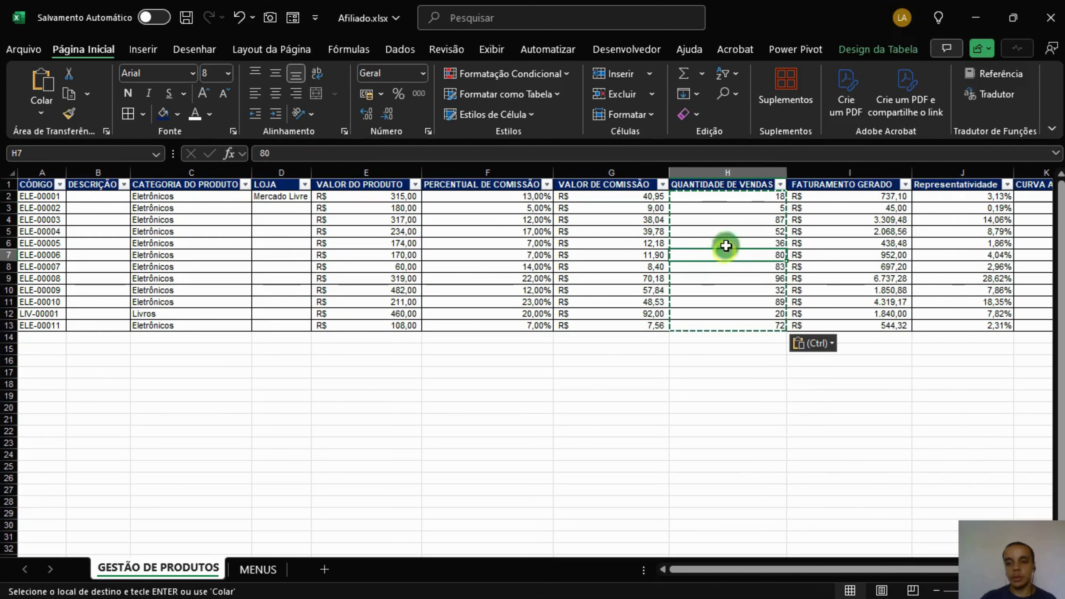
Step: Fill the CÓDIGO cells A2:A13 with a light blue theme colour
left_click_drag(42, 197, 48, 333)
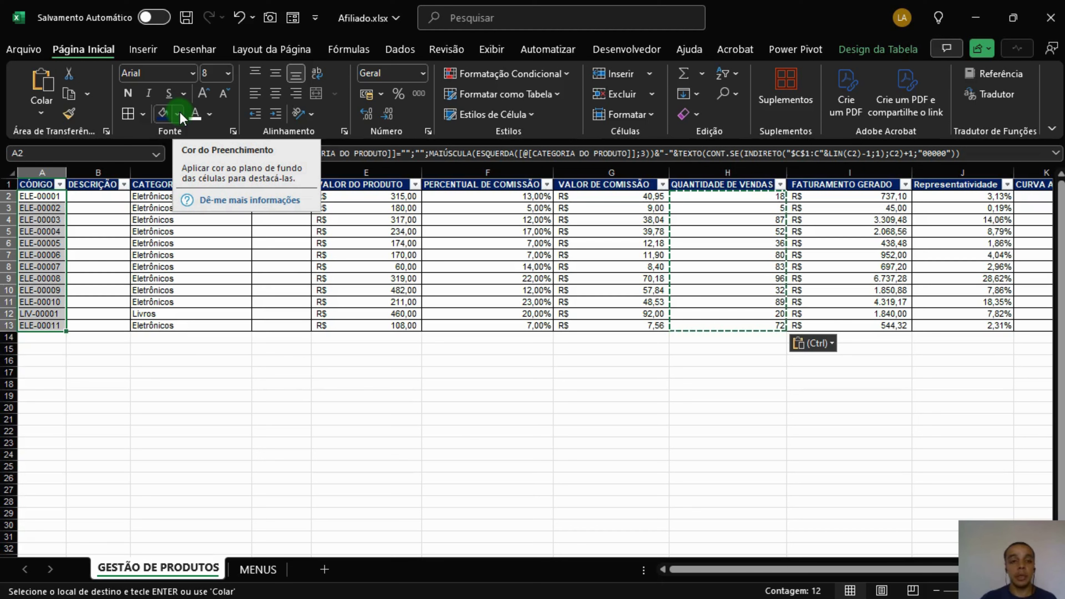
left_click(179, 114)
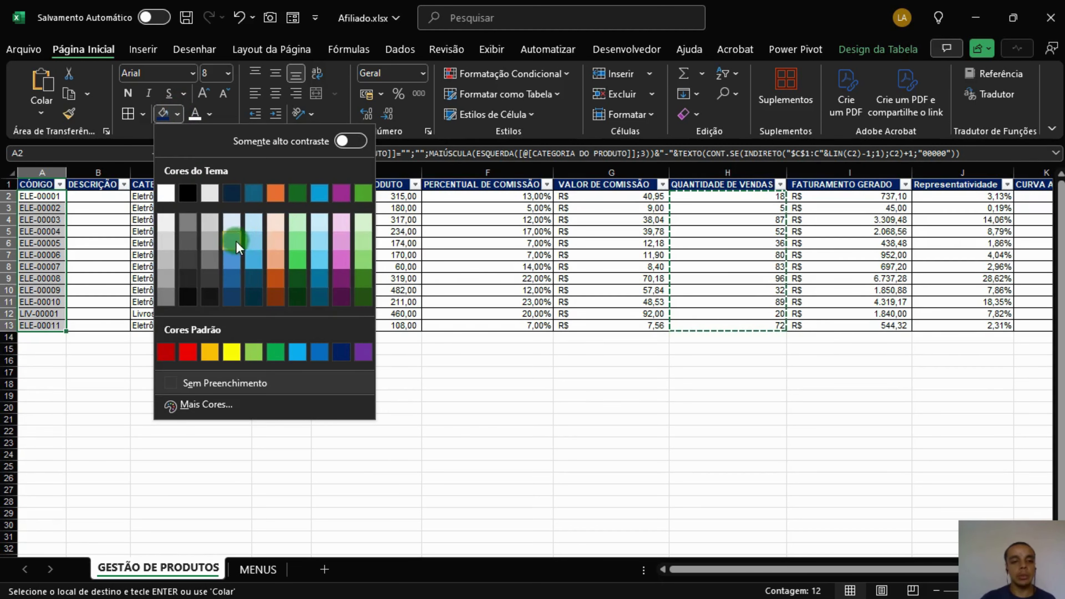
left_click(229, 232)
left_click(105, 245)
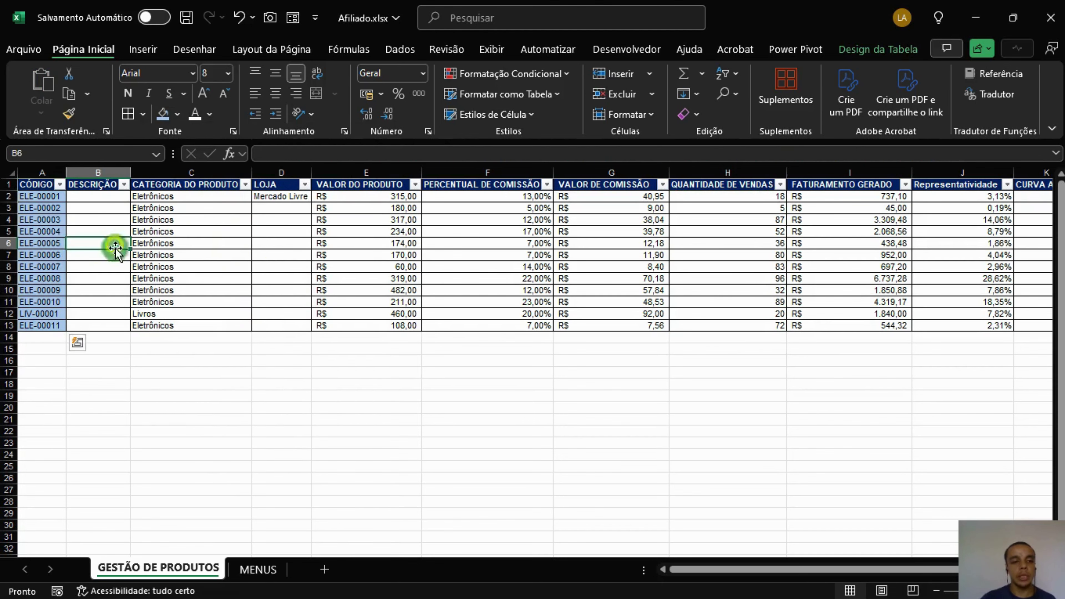
Step: Apply the same light blue fill to the calculated VALOR DE COMISSÃO cells, G2:G13
left_click(206, 224)
left_click(314, 239)
left_click(275, 232)
left_click(361, 230)
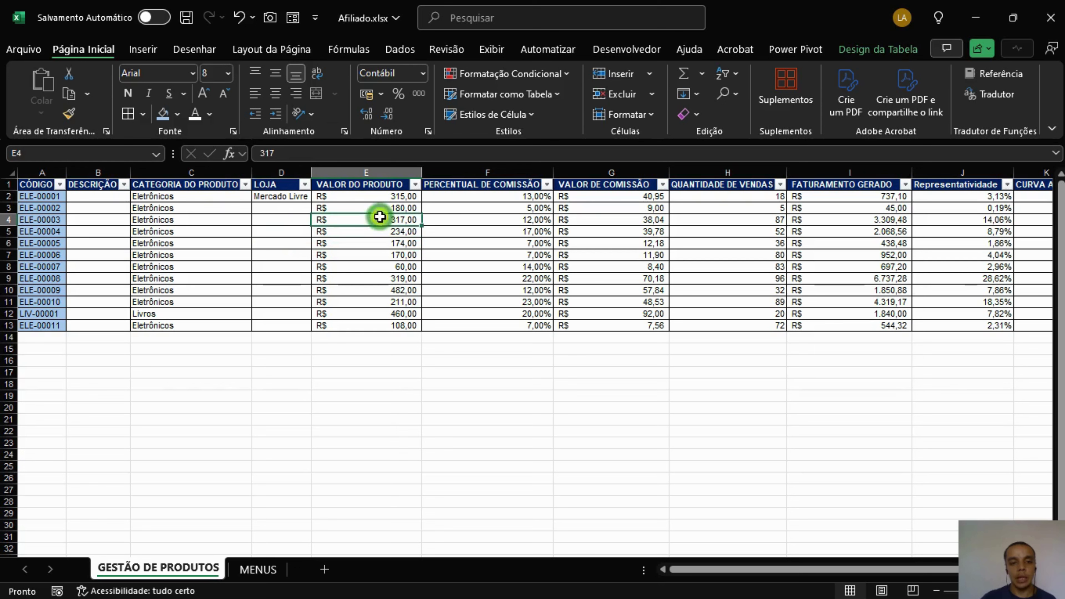
left_click(502, 229)
left_click(600, 230)
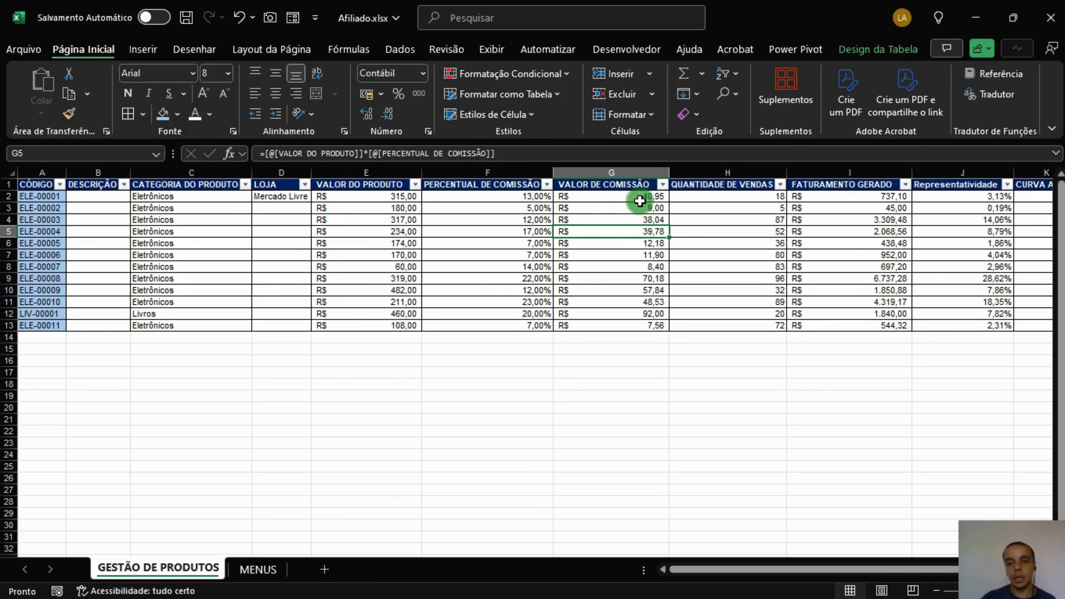
left_click_drag(642, 197, 645, 323)
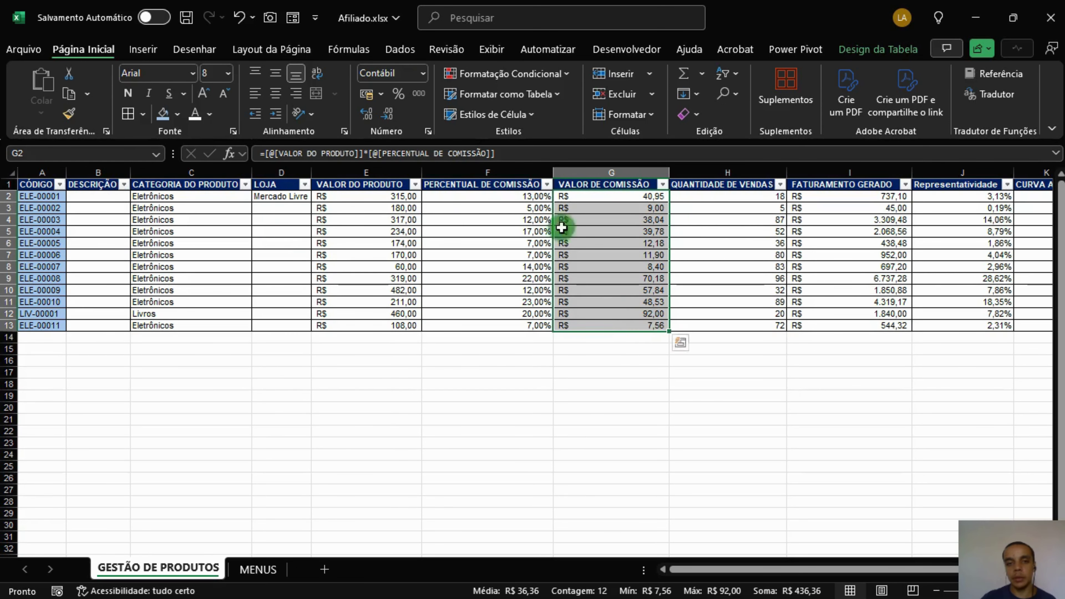
left_click(160, 116)
Step: Apply the light blue fill to the FATURAMENTO GERADO, Representatividade, CURVA ABC and APROVAÇÃO cells, I2:L13
left_click(875, 220)
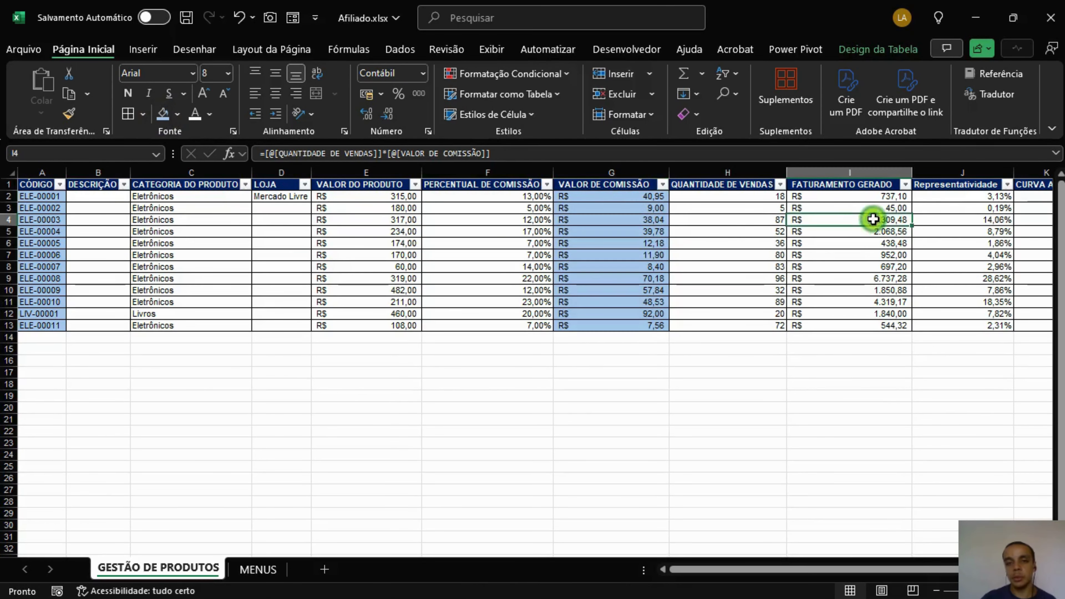
left_click(982, 209)
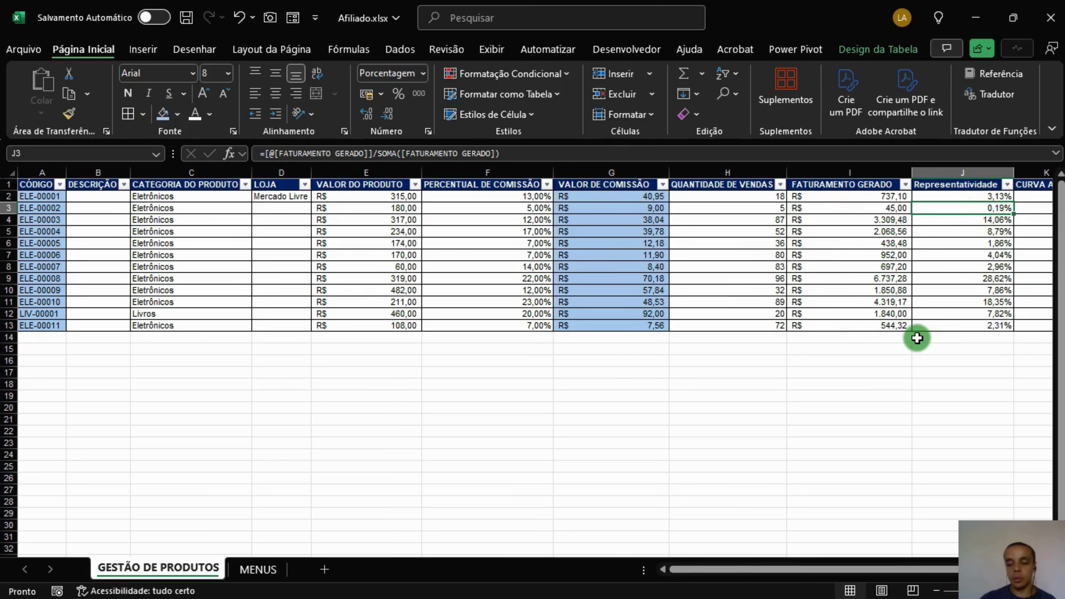
key("Right")
key("Right")
key("Right")
key("Left")
key("Left")
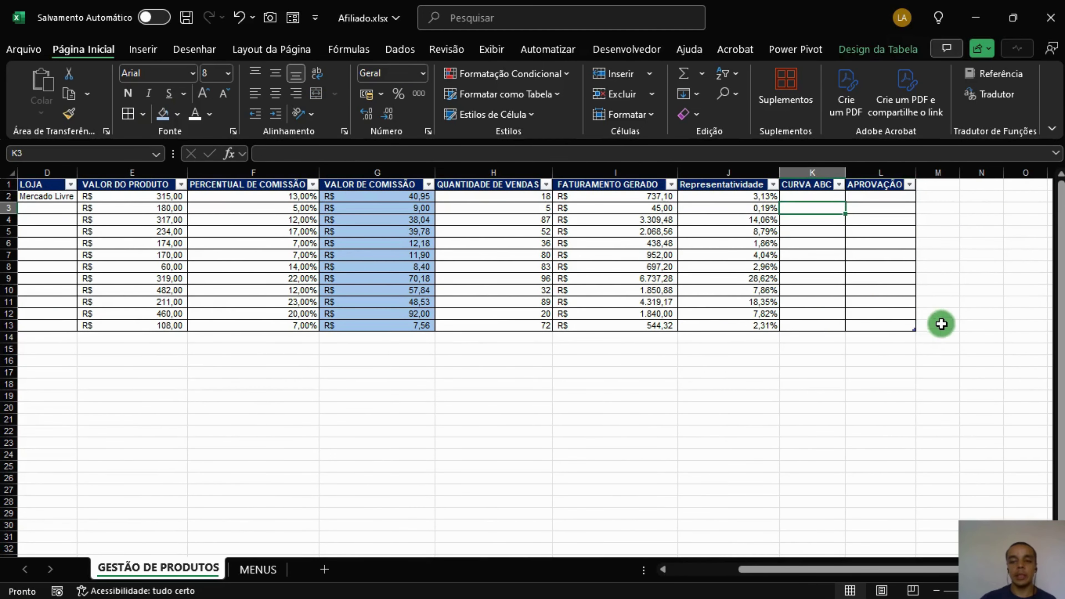
left_click(791, 220)
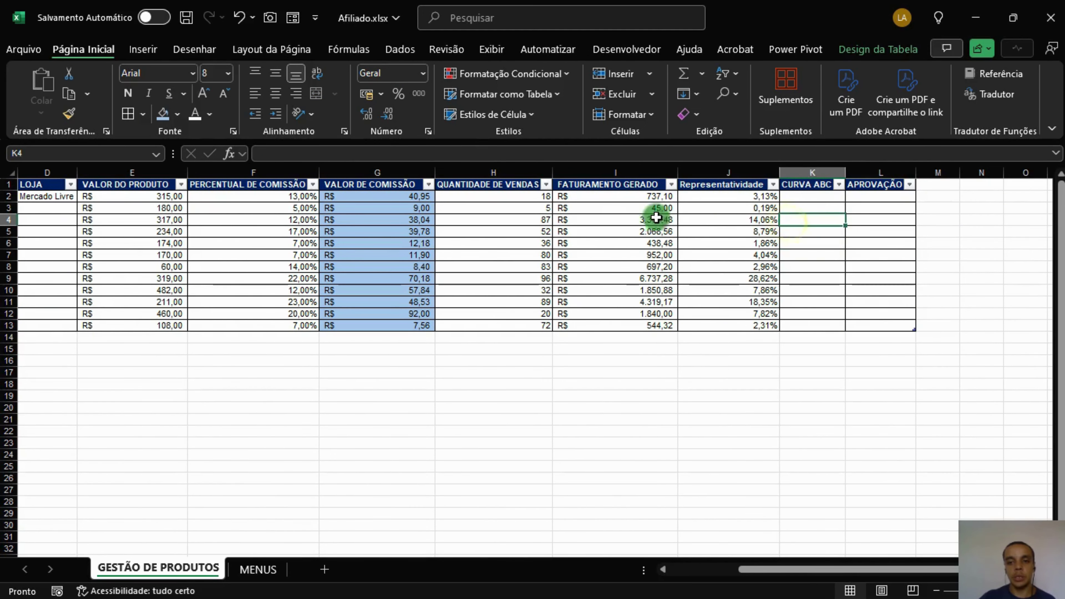
left_click_drag(633, 197, 866, 327)
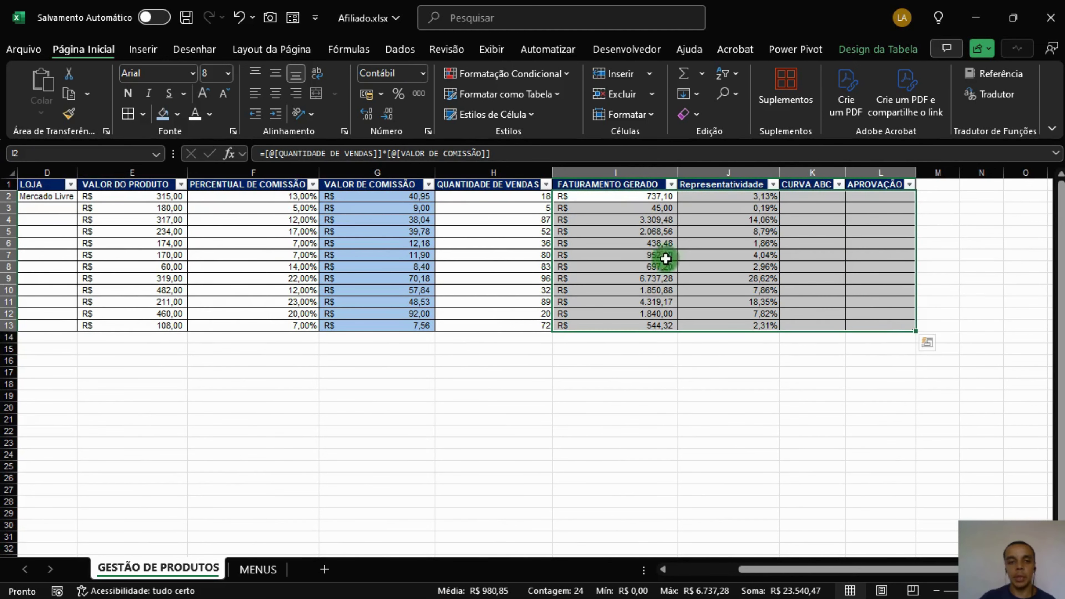
left_click(163, 119)
left_click(632, 276)
left_click(718, 267)
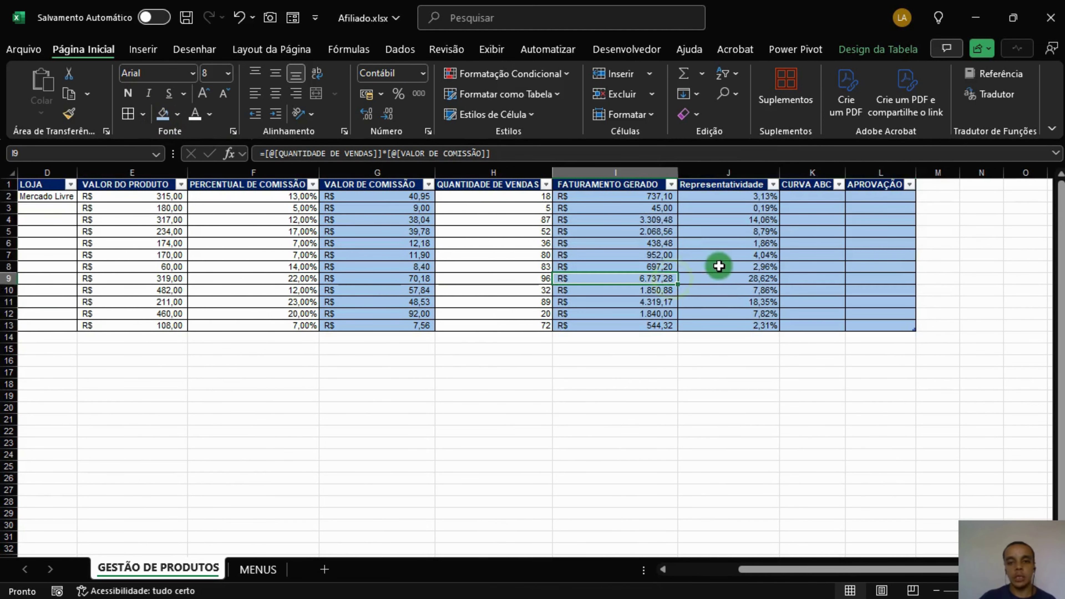
left_click(872, 291)
left_click(813, 360)
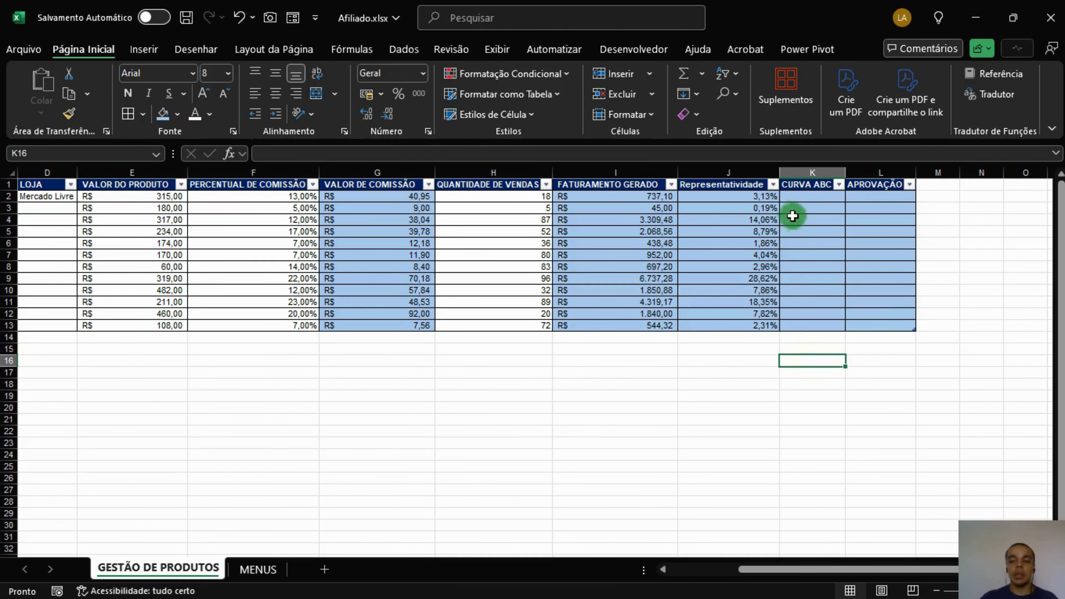
Step: Add solid-fill blue data bars to the Representatividade percentages in J2:J13 with conditional formatting
left_click(754, 195)
left_click_drag(753, 194, 749, 324)
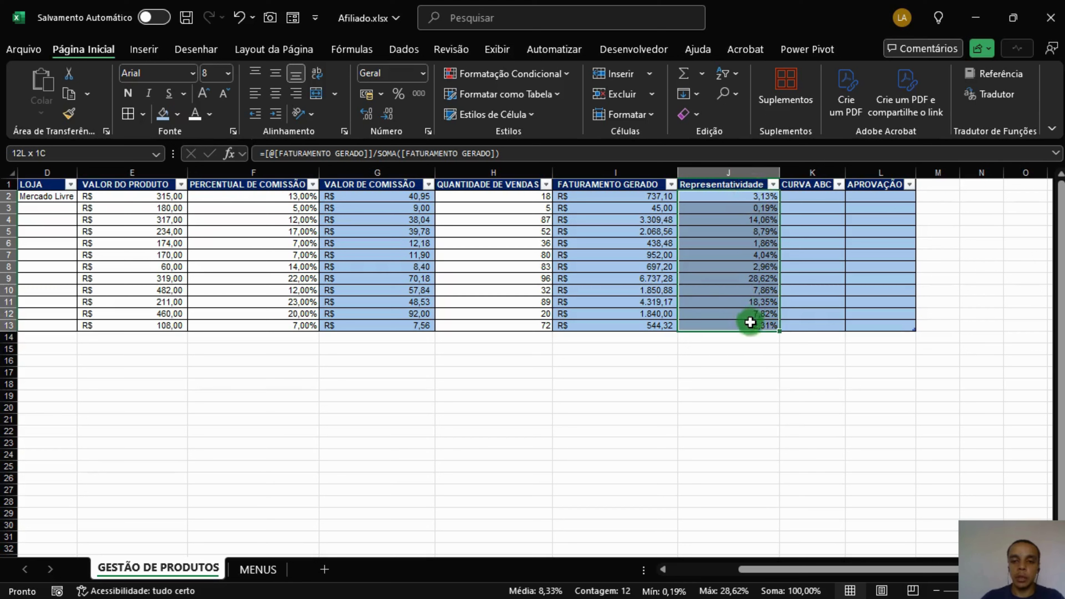
left_click(489, 74)
mouse_move(508, 106)
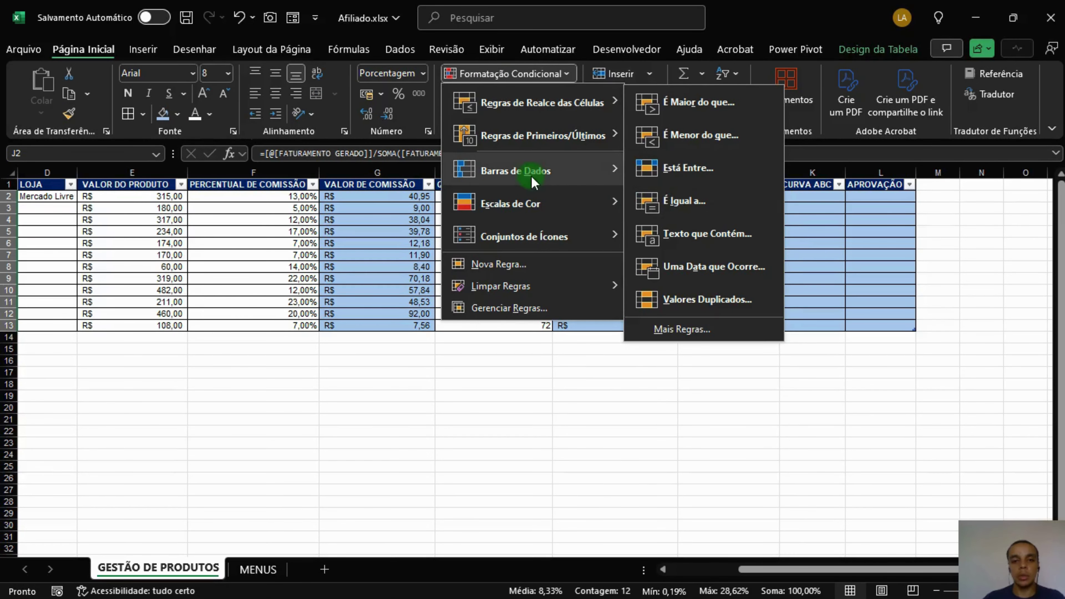
mouse_move(505, 182)
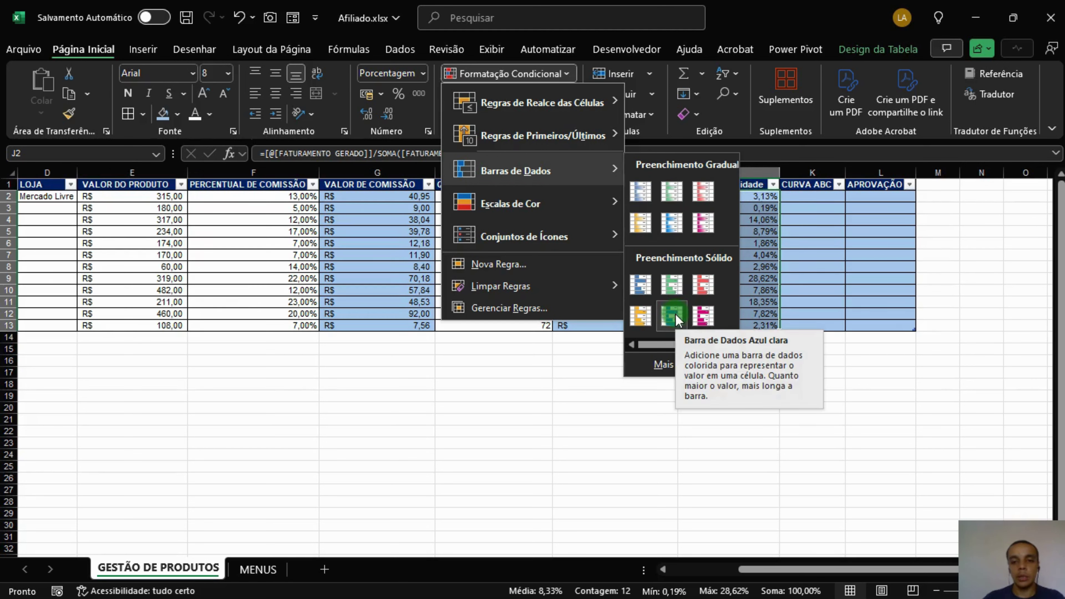
left_click(642, 299)
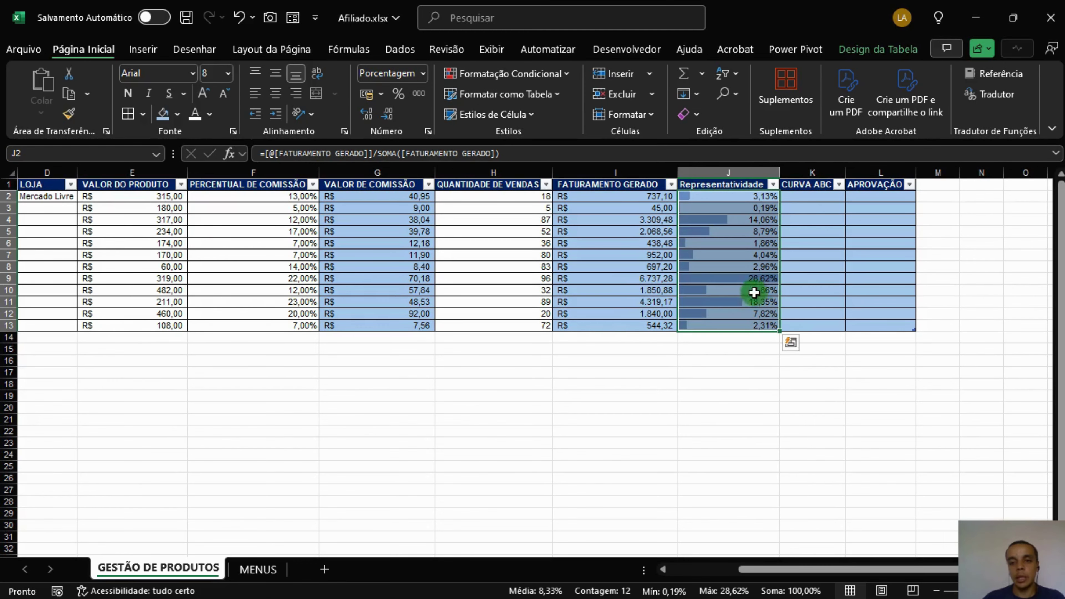
left_click(763, 369)
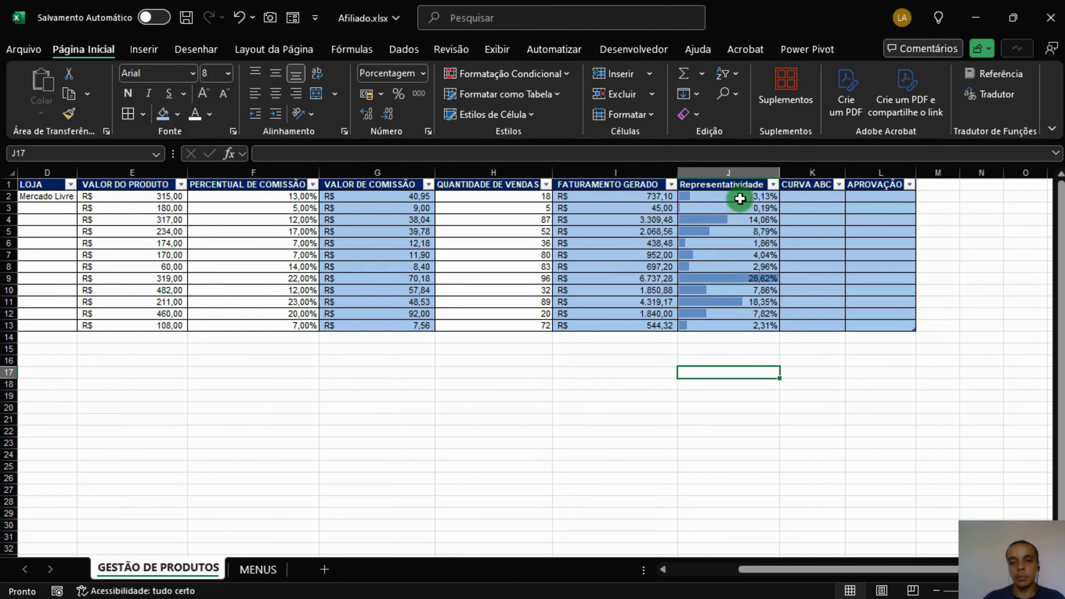
Step: Edit the data bar rule on J2:J13 so its bars use the standard dark blue colour, and apply it
left_click_drag(739, 197, 741, 325)
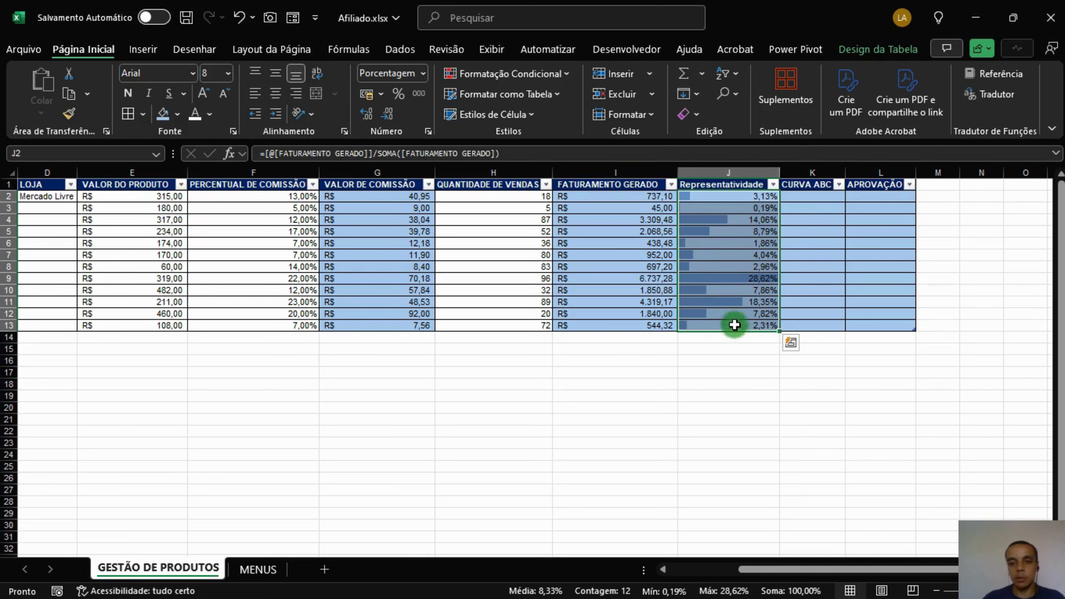
left_click(734, 372)
left_click_drag(738, 195, 739, 326)
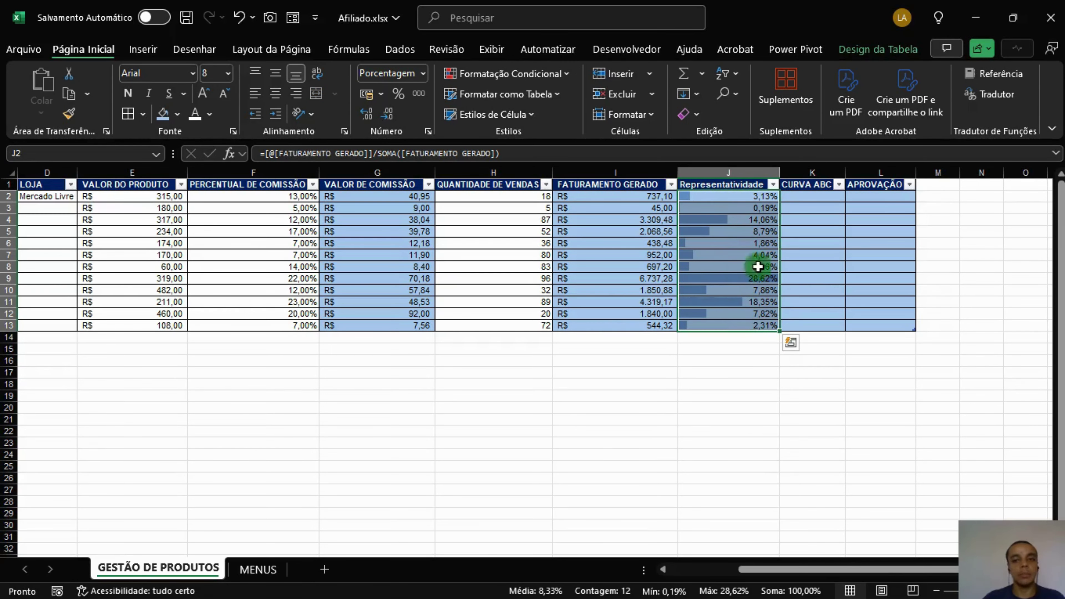
left_click(178, 115)
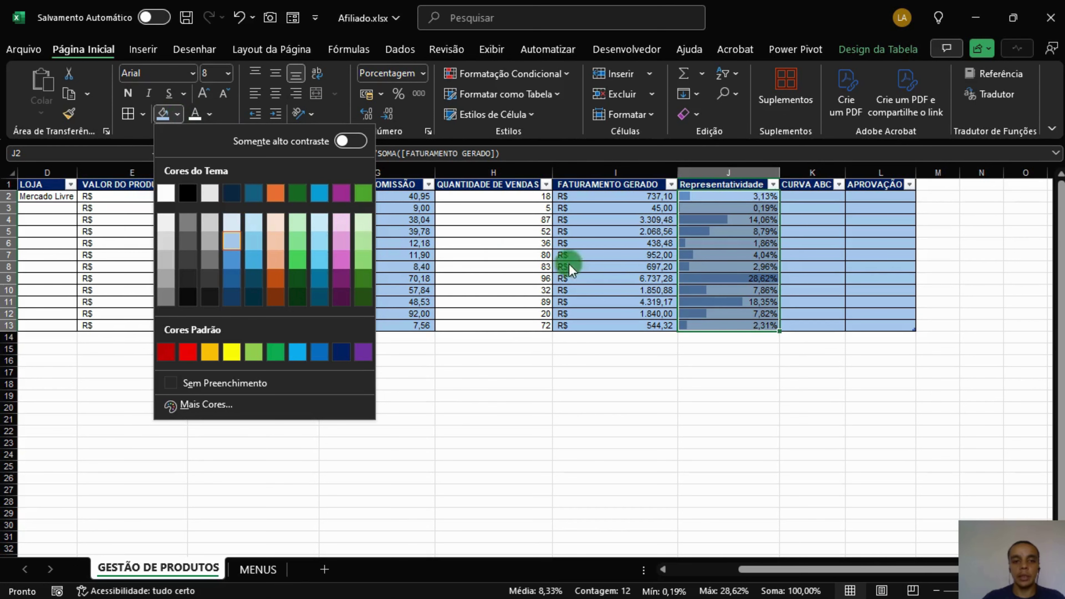
left_click(547, 77)
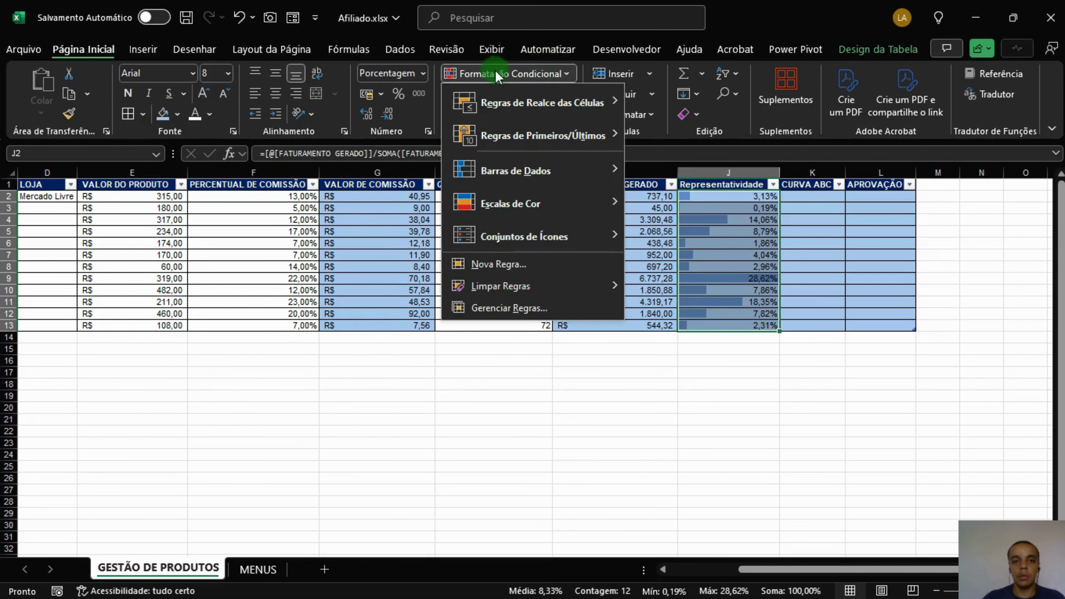
left_click(490, 309)
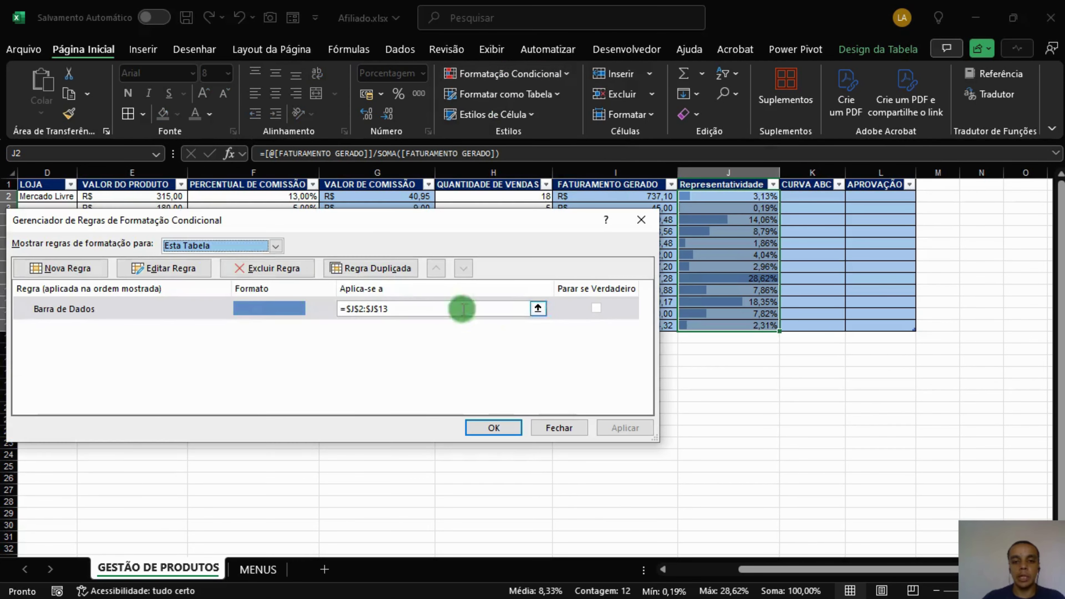
left_click(245, 310)
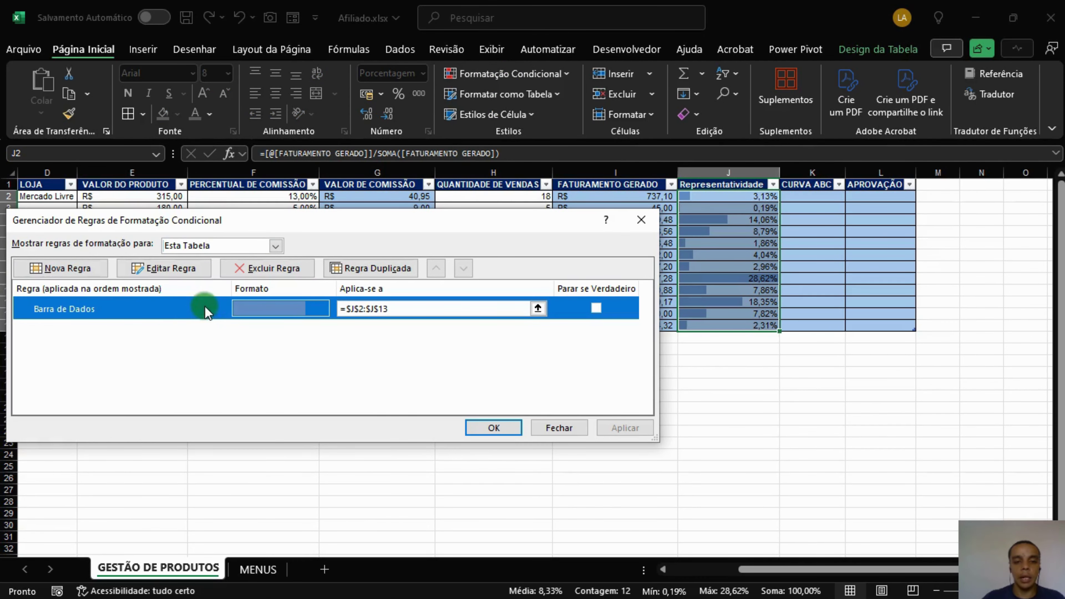
left_click(160, 269)
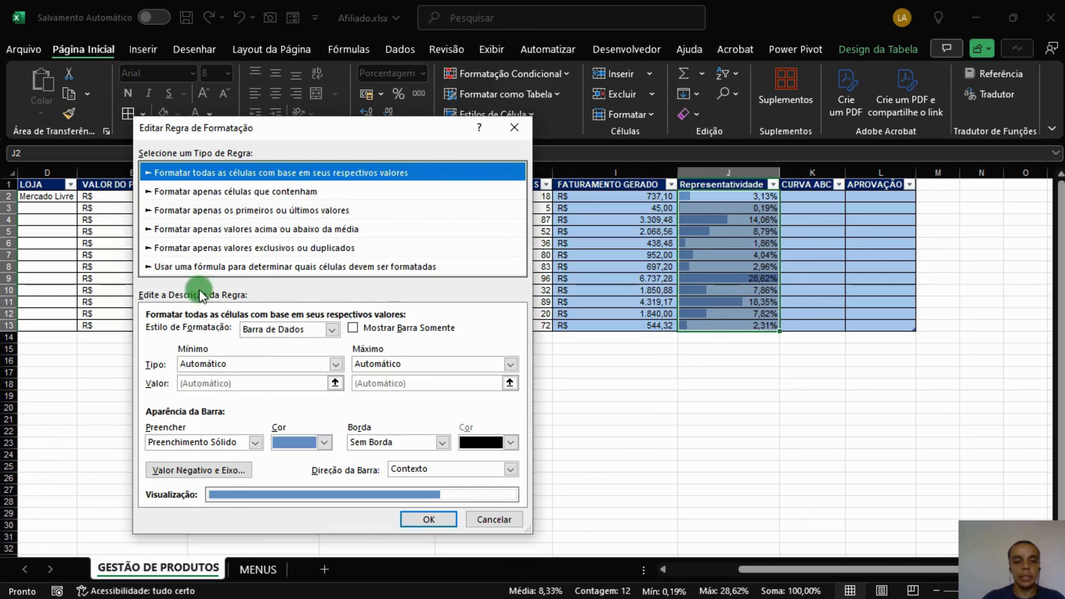
left_click(313, 444)
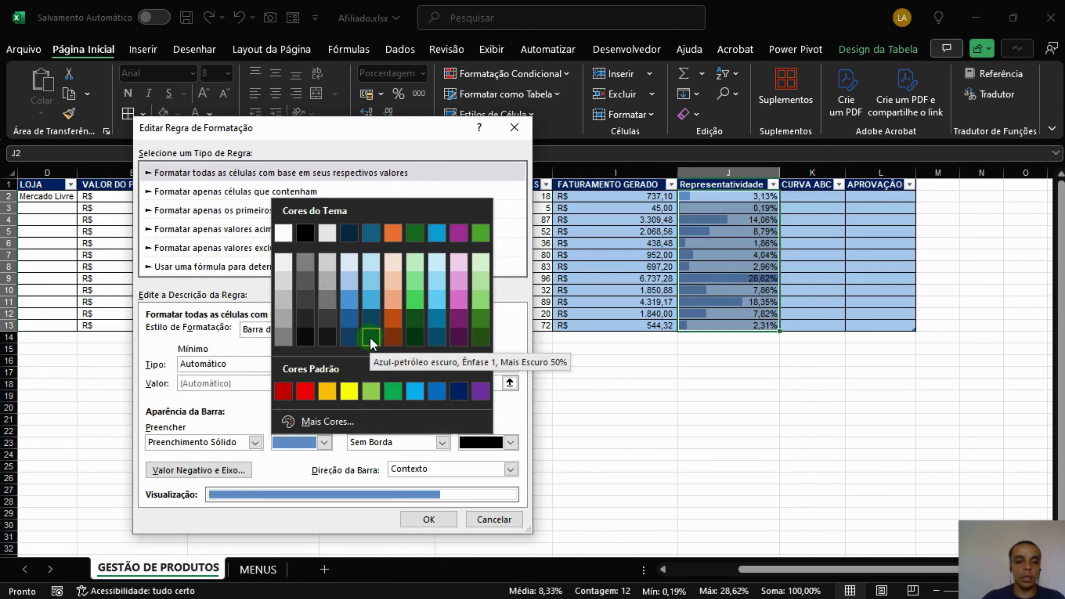
left_click(458, 390)
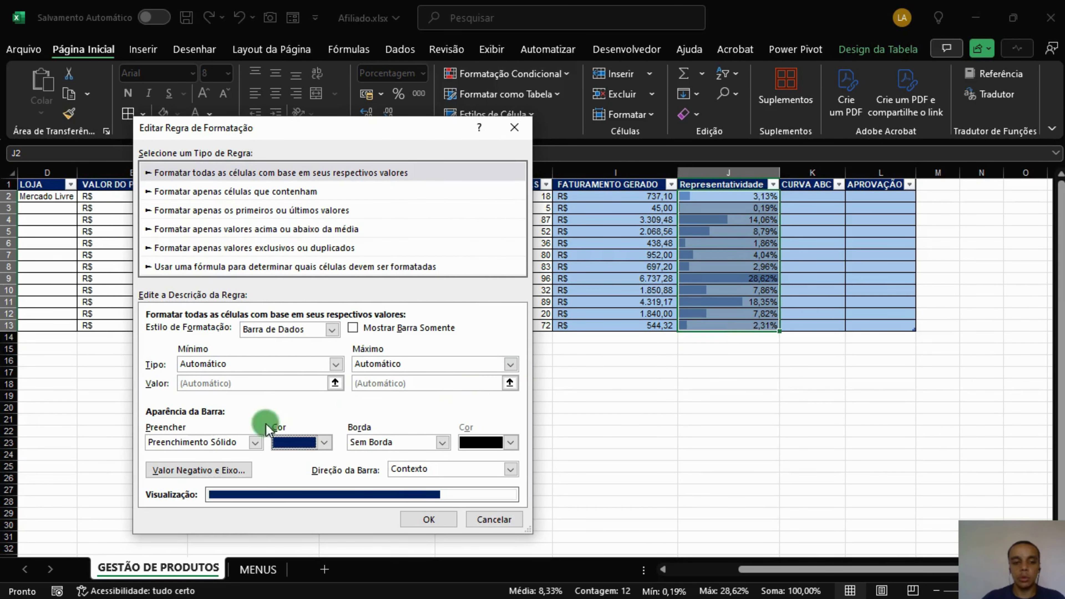
left_click(429, 519)
left_click(624, 428)
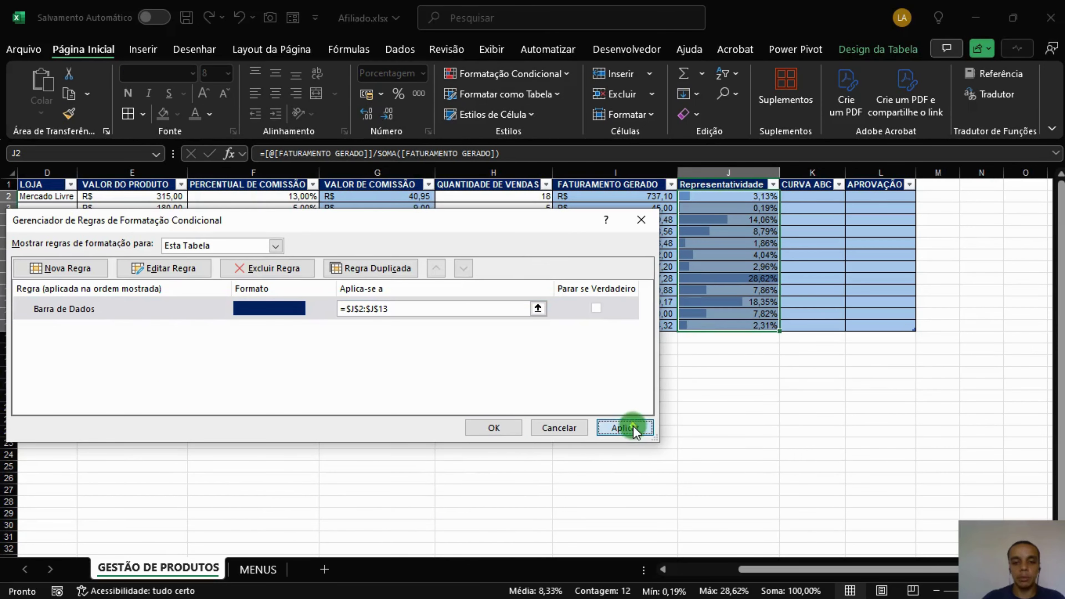
left_click(494, 427)
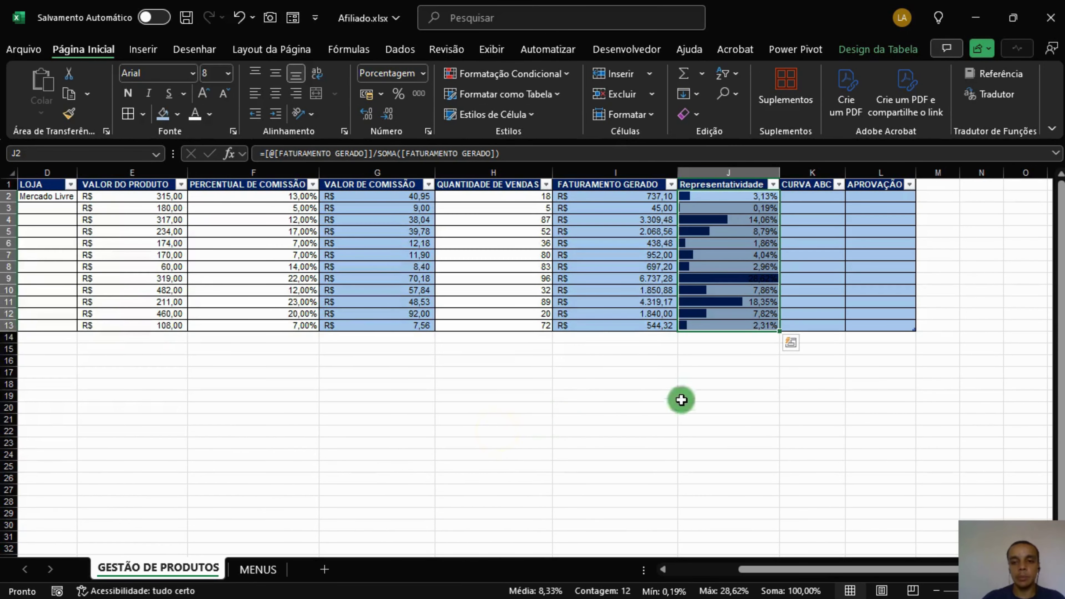
left_click(704, 396)
Step: Set the font colour of the Representatividade cells J2:J13 to white
left_click(745, 197)
left_click_drag(744, 210, 746, 322)
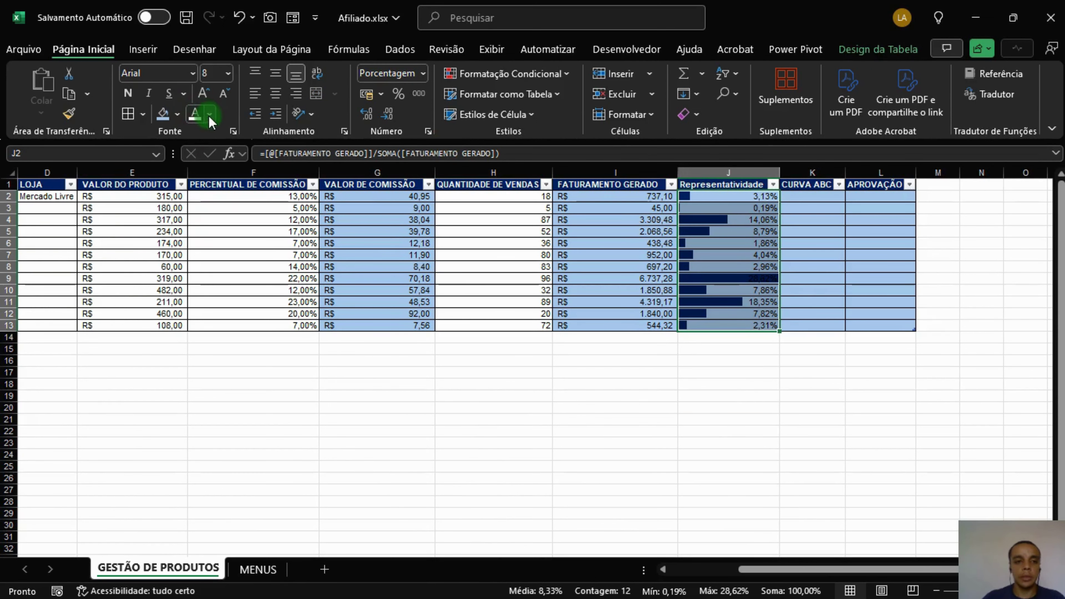
left_click(197, 113)
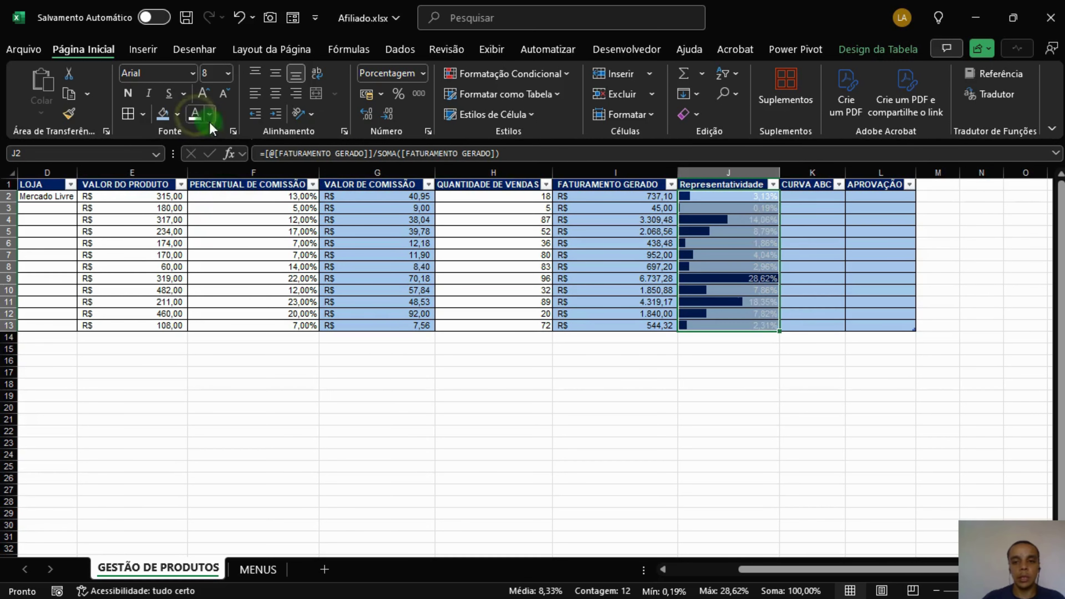
Step: Change the background fill of the Representatividade cells J2:J13 to a medium grey
left_click_drag(768, 226, 759, 324)
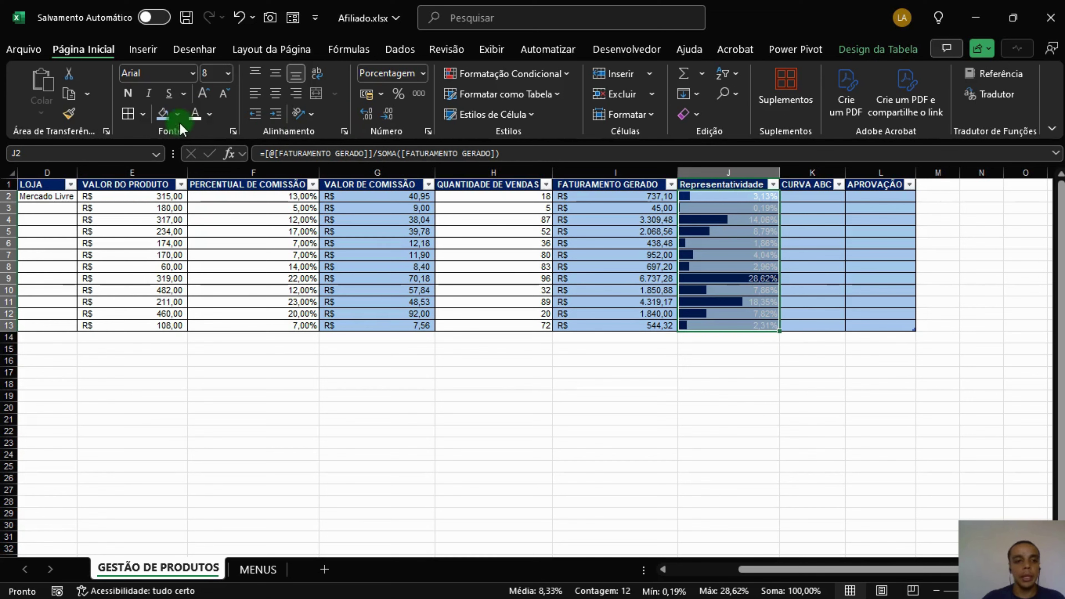
left_click(181, 113)
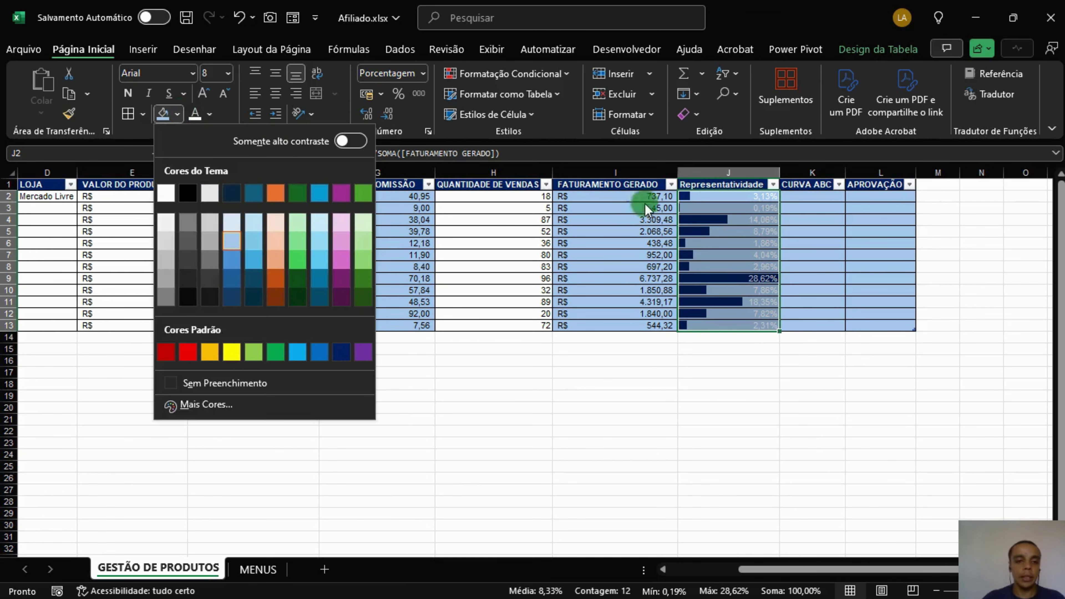
left_click(204, 240)
left_click(718, 276)
left_click(866, 268)
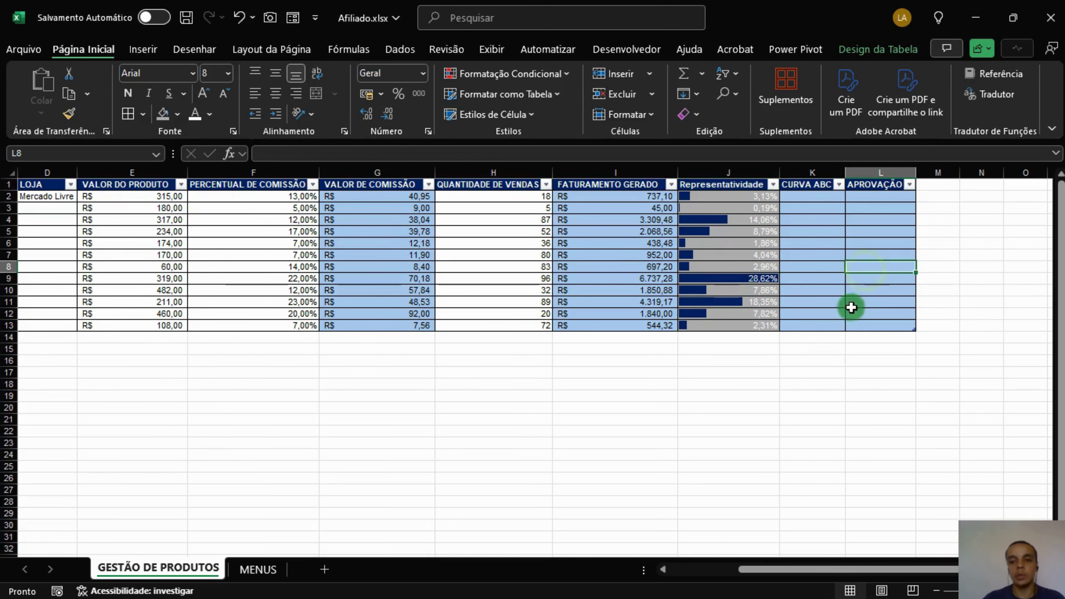
Step: Change the background fill of the Representatividade cells J2:J13 to a dark grey
left_click_drag(763, 197, 755, 324)
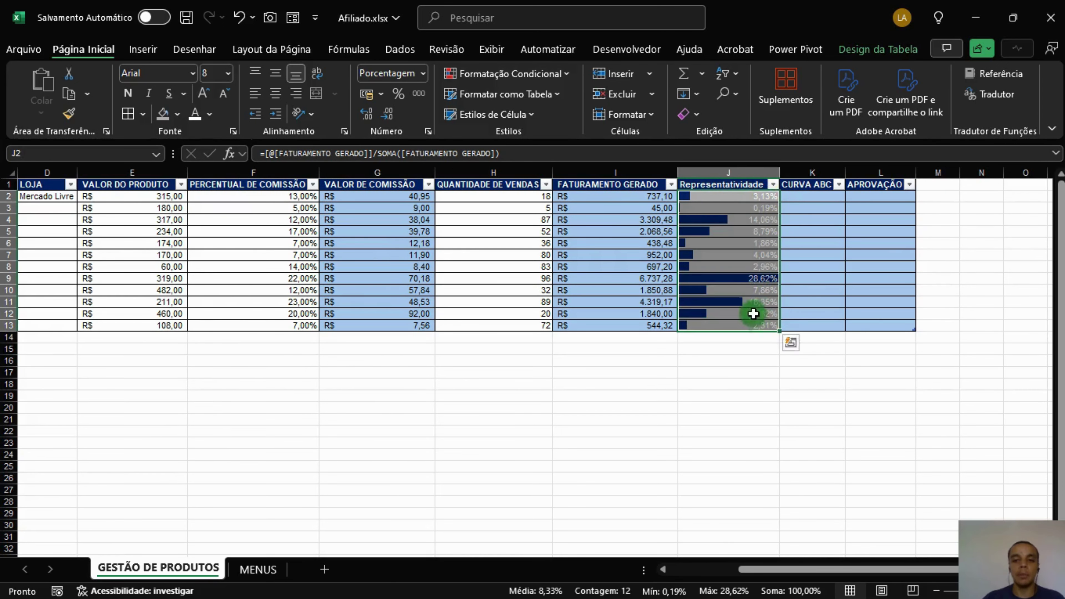
left_click(178, 114)
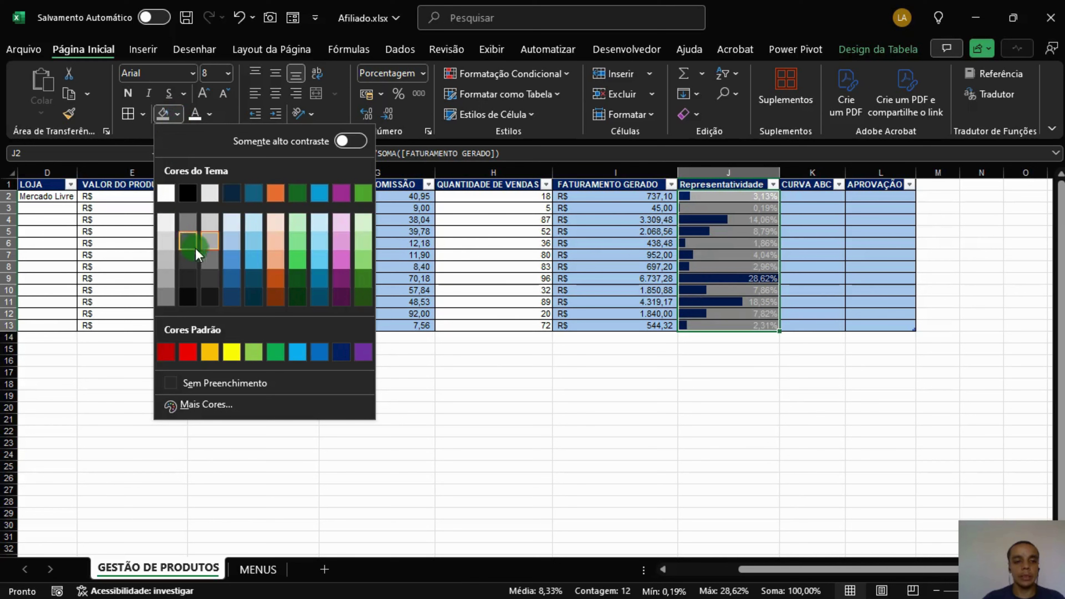
left_click(209, 280)
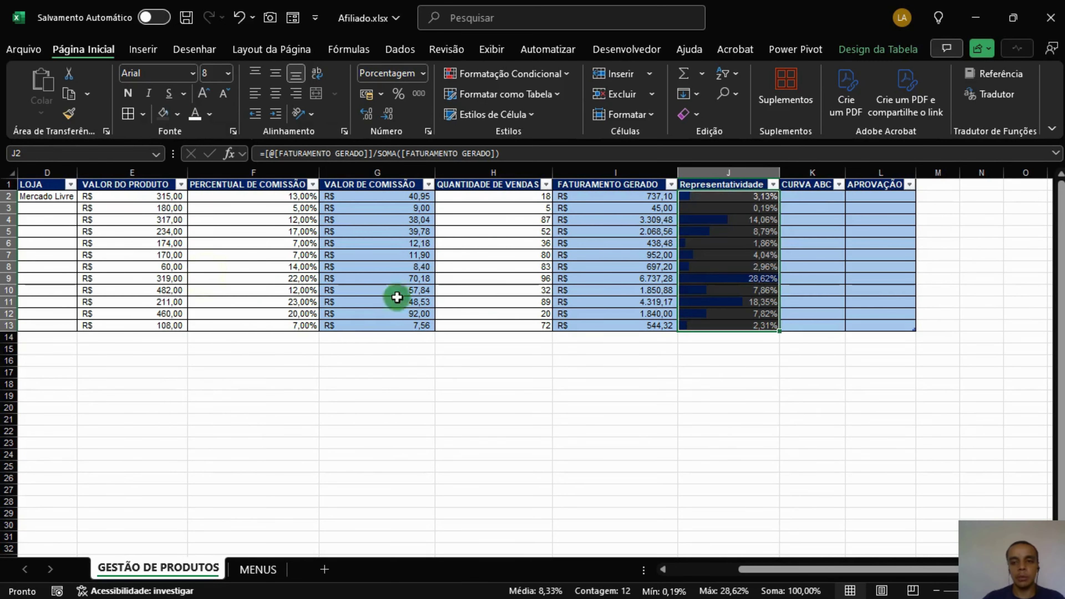
left_click(704, 278)
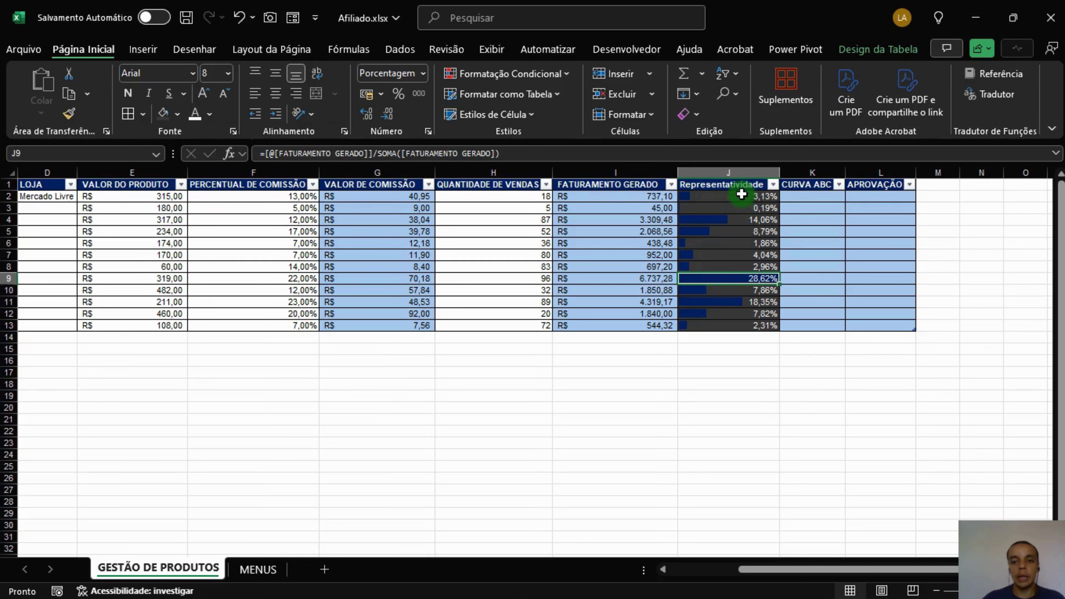
left_click_drag(744, 196, 745, 322)
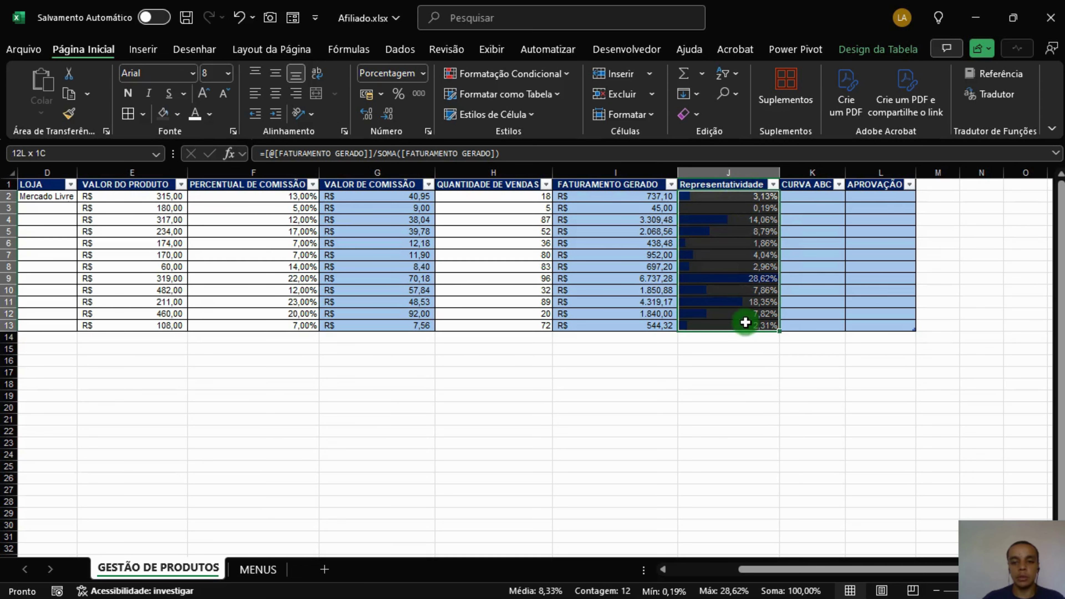
left_click(178, 114)
left_click(193, 277)
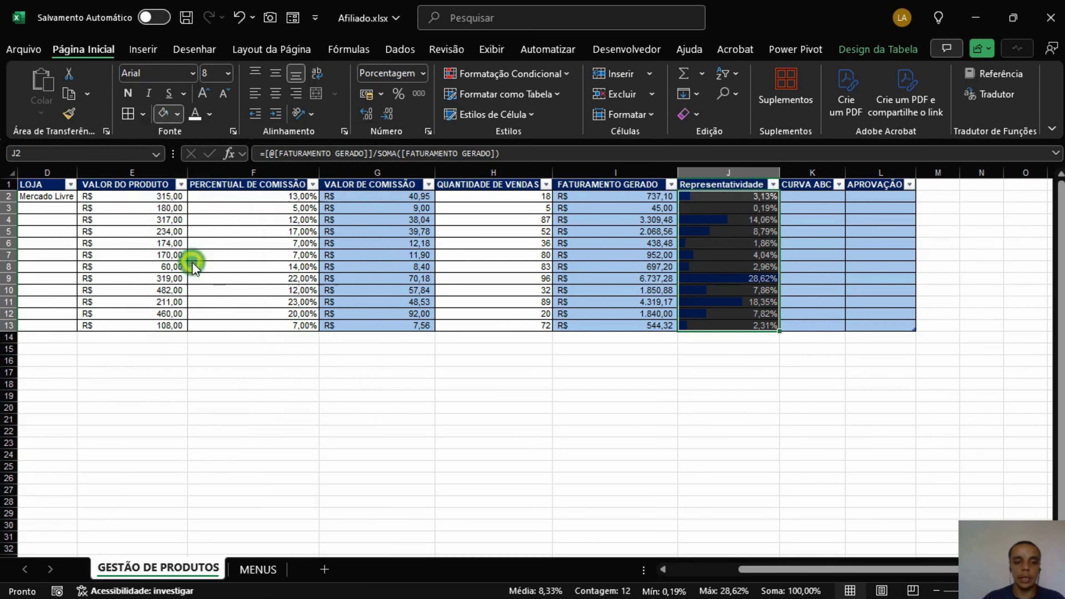
left_click(730, 279)
left_click(821, 266)
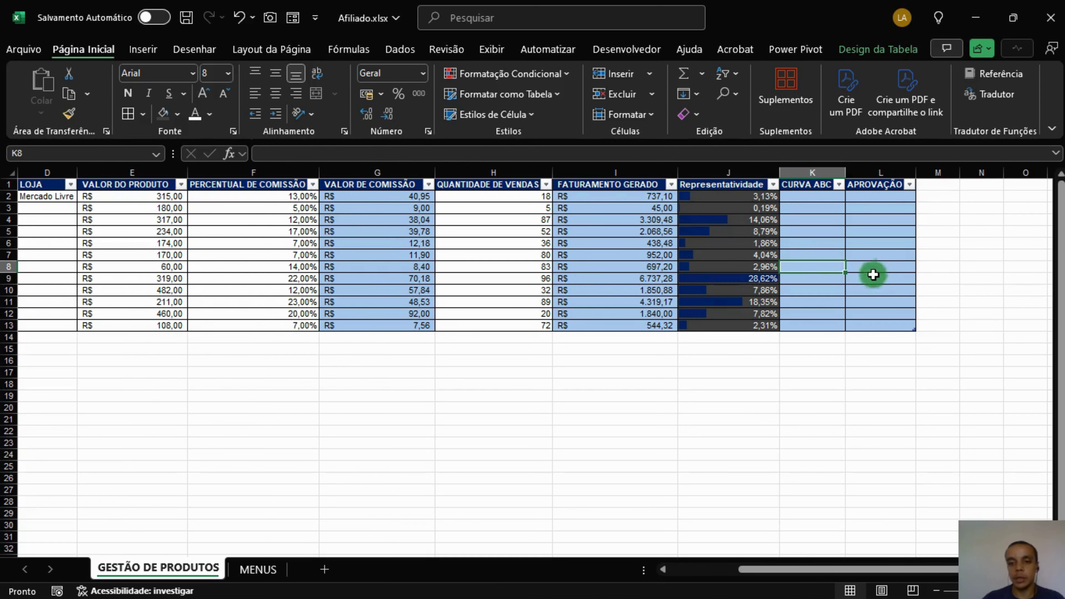
Step: Examine the Representatividade percentages and data bars across the products, comparing the largest and smallest shares
left_click(708, 279)
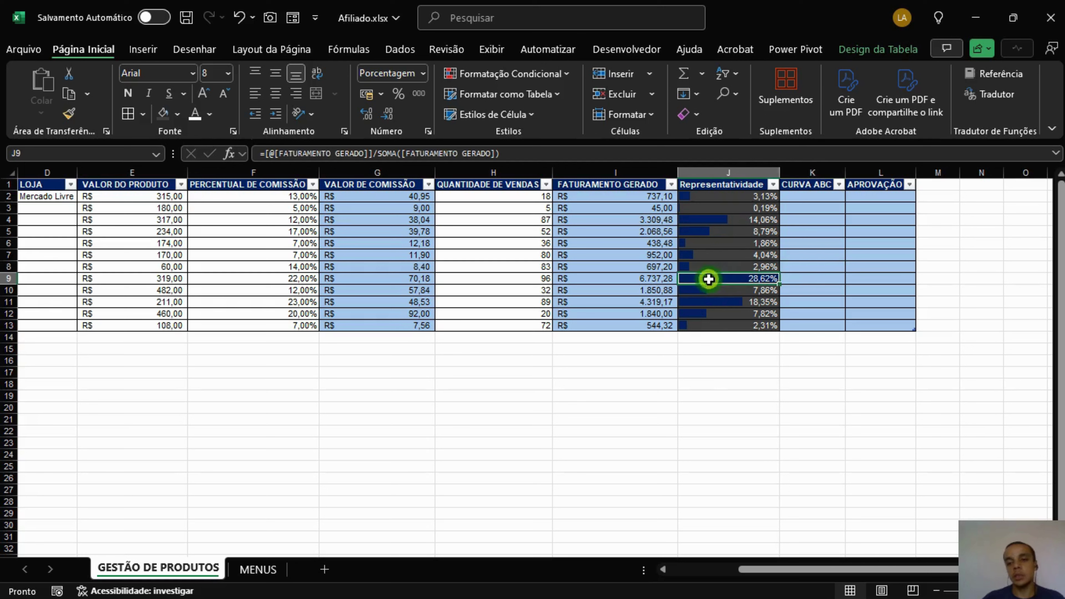
left_click(719, 253)
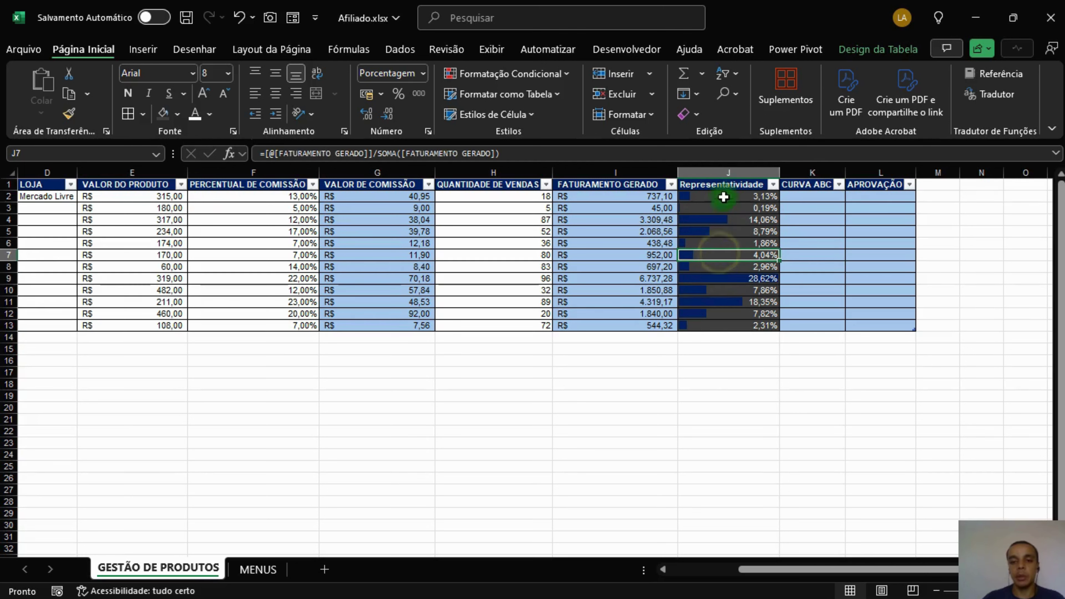
left_click(724, 282)
left_click(725, 302)
left_click(721, 325)
left_click(721, 303)
left_click(724, 282)
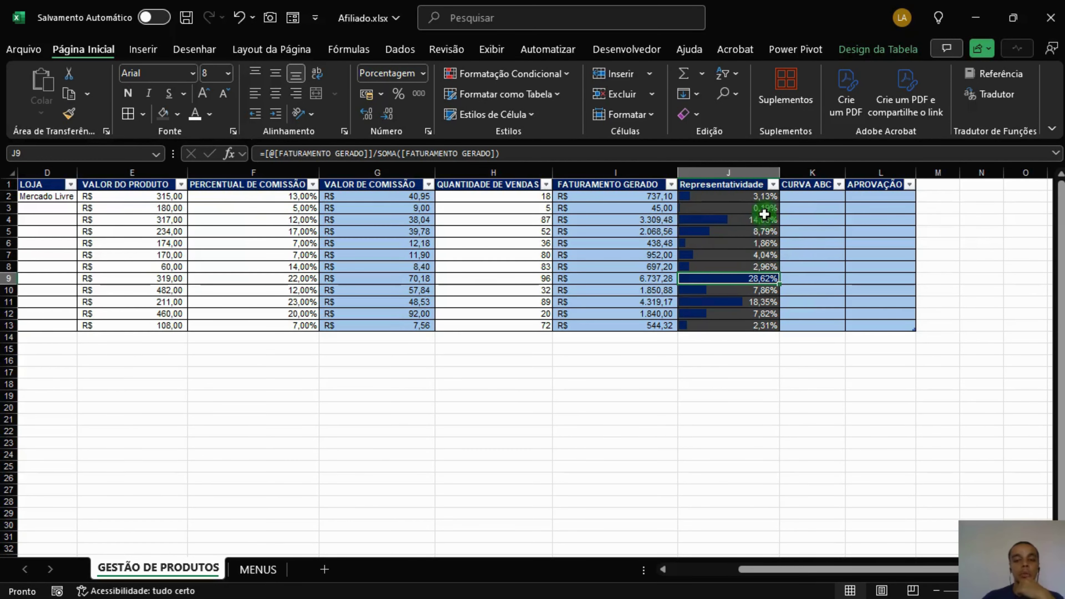
left_click(830, 197)
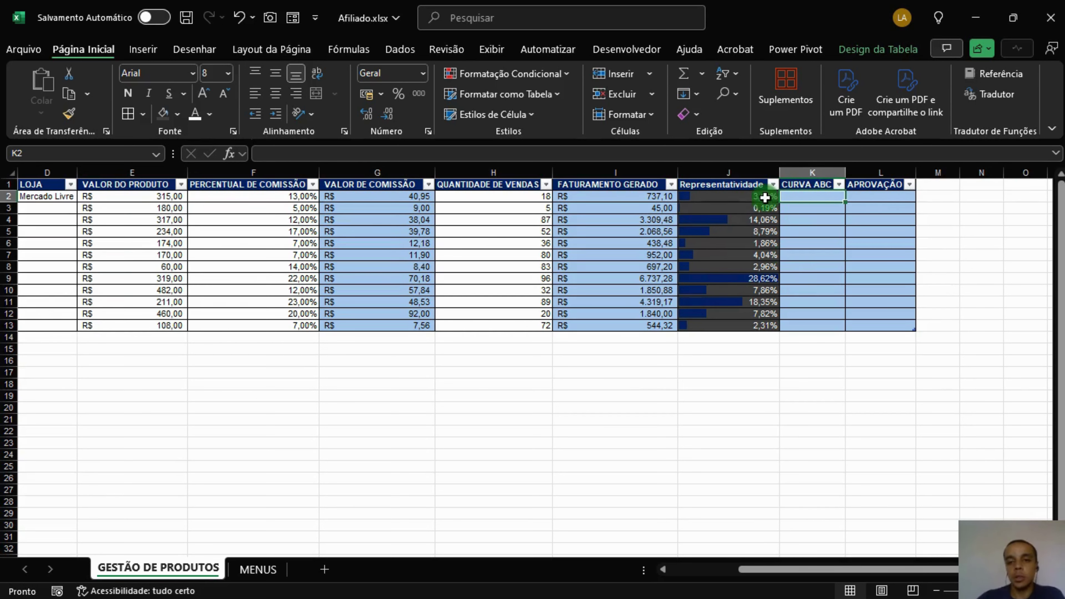
left_click(748, 208)
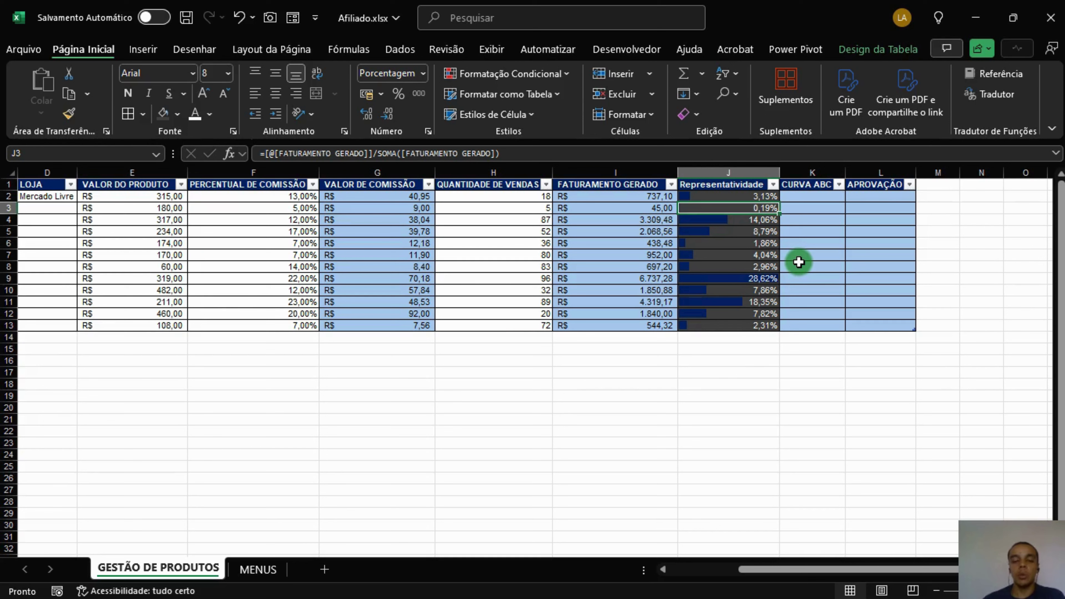
left_click(761, 232)
left_click(768, 219)
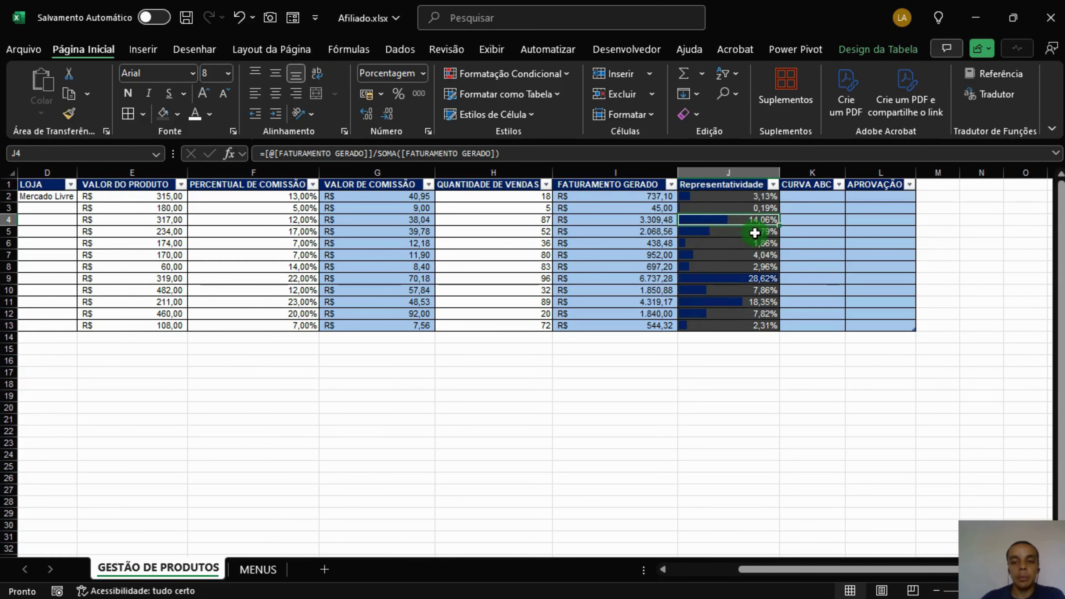
left_click(762, 278)
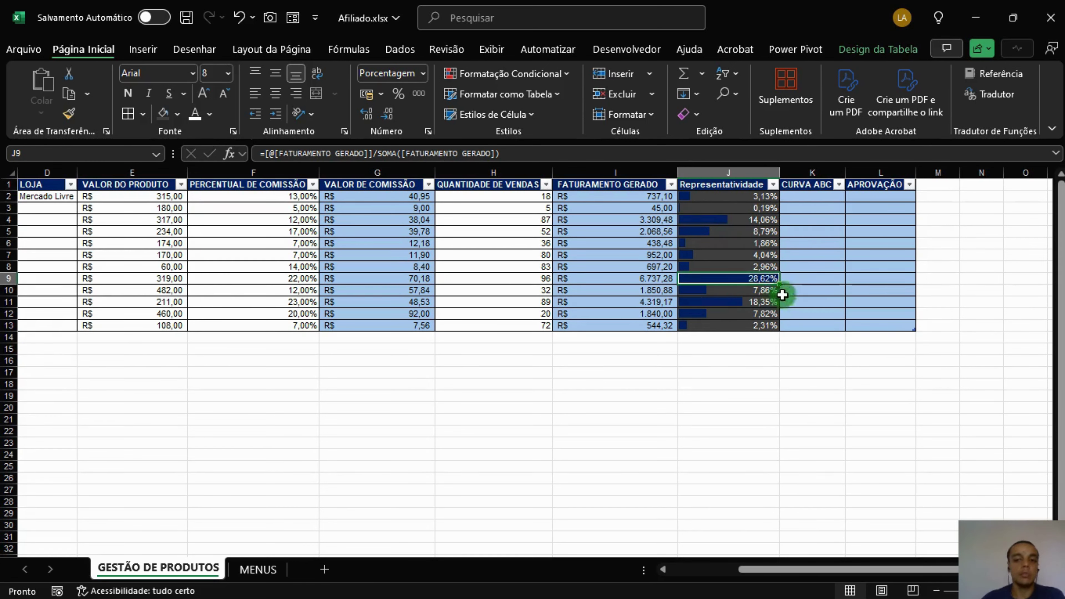
Step: Examine how row 9's commission value, sales quantity and generated revenue relate to its Representatividade share
left_click(623, 278)
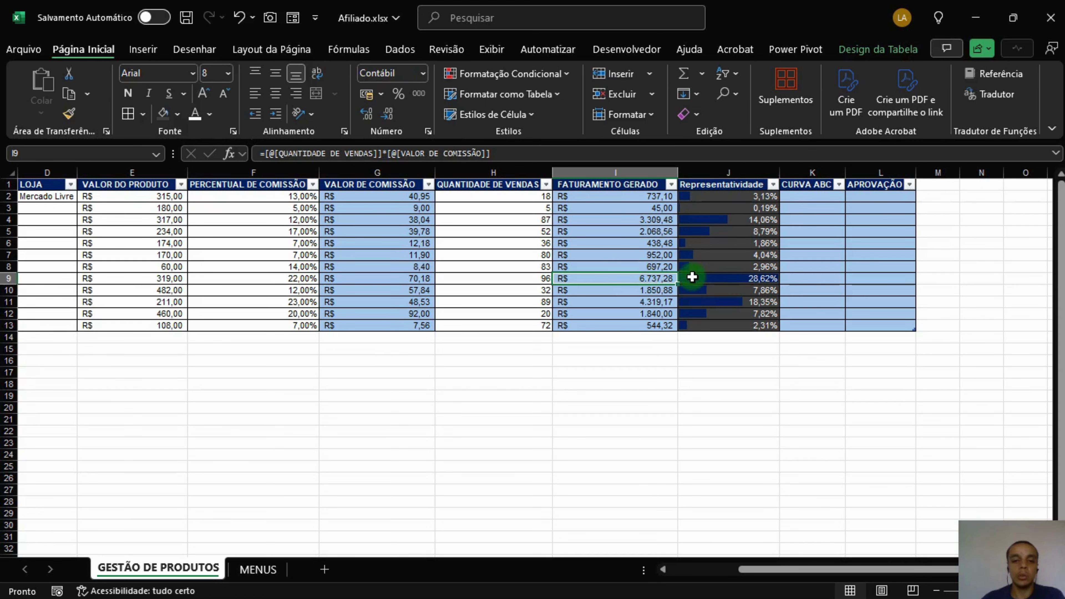
left_click(725, 276)
left_click(661, 277)
left_click(767, 277)
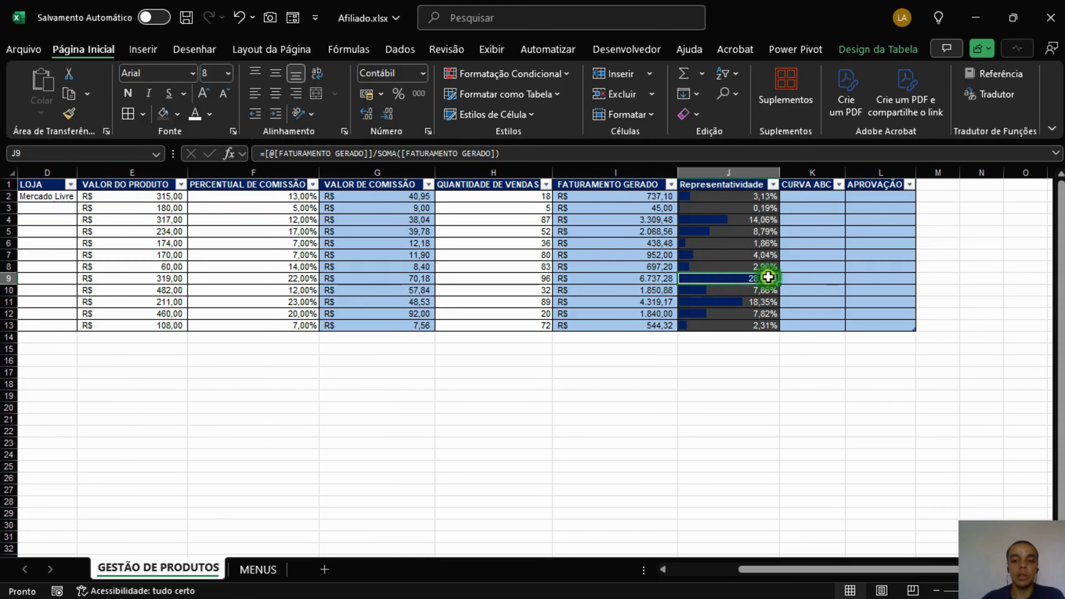
left_click(663, 281)
left_click(743, 280)
left_click(641, 280)
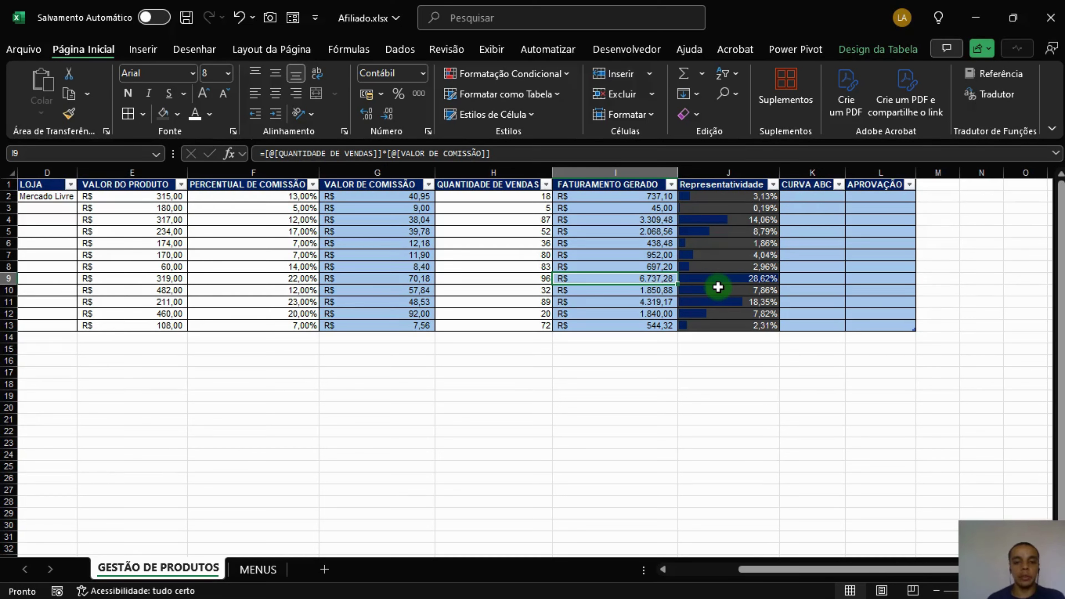
left_click(497, 277)
left_click(406, 278)
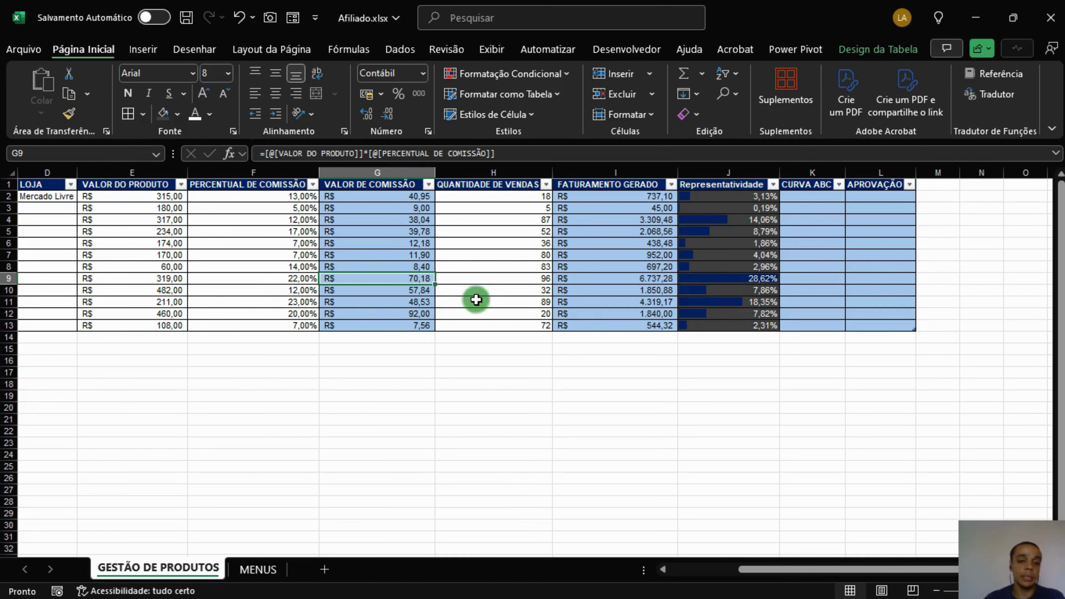
left_click(510, 280)
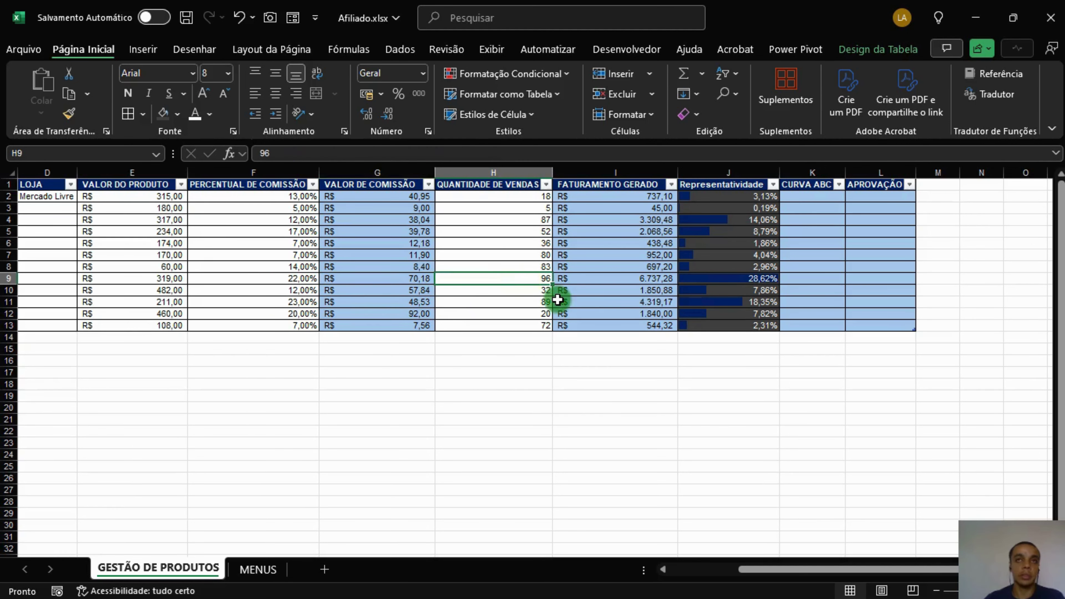
left_click(739, 277)
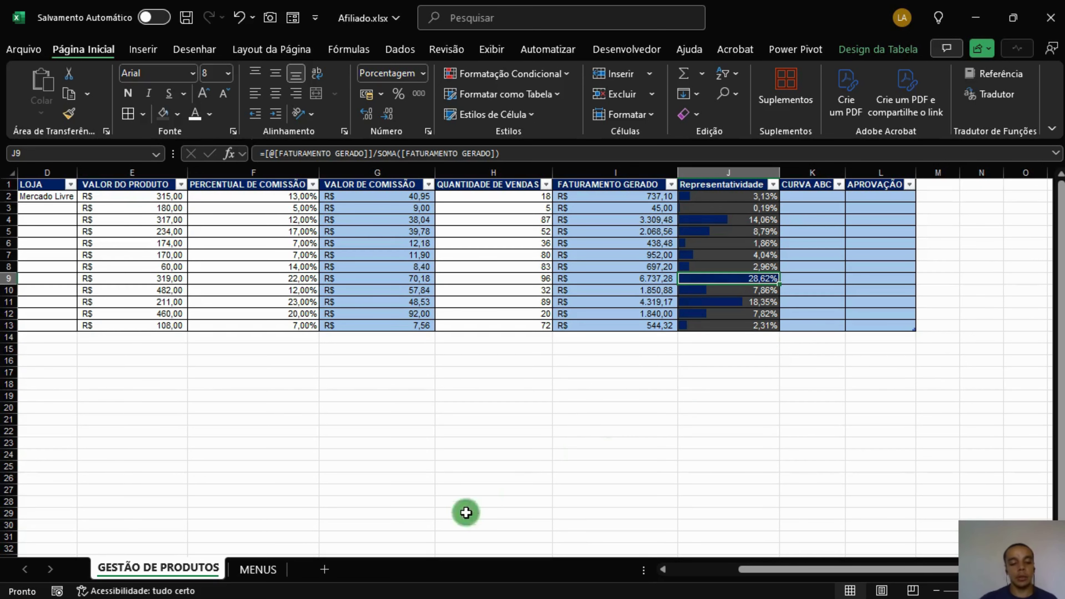
Step: On the MENUS sheet, enter the title CURVA ABC in E1 and the headings CATEGORIA and FAIXA PERCENTUAL in E2:F2
left_click(273, 569)
left_click(276, 194)
left_click(276, 187)
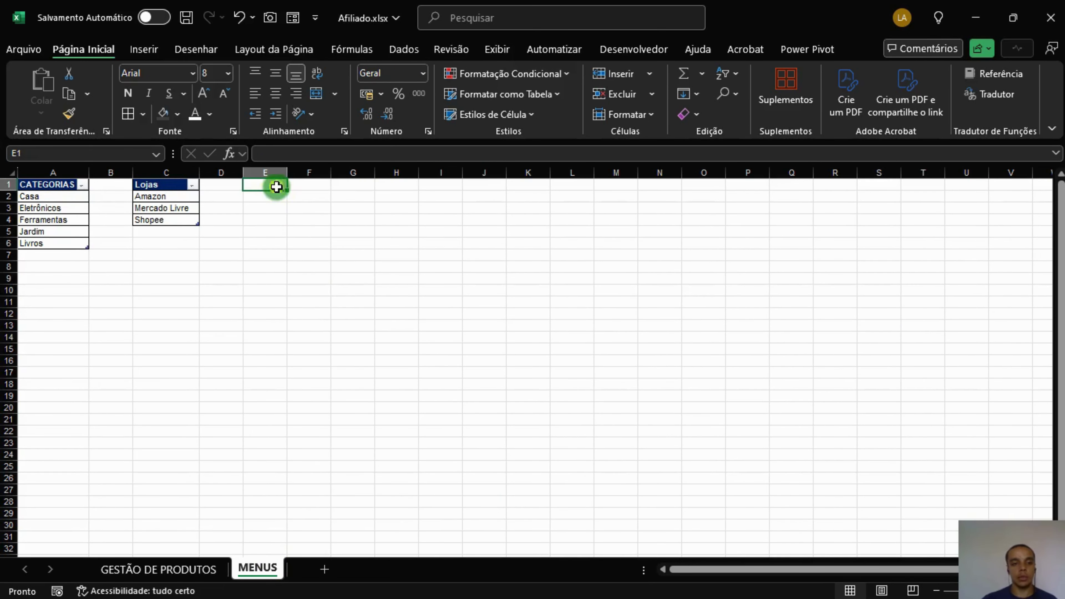
type("CUR")
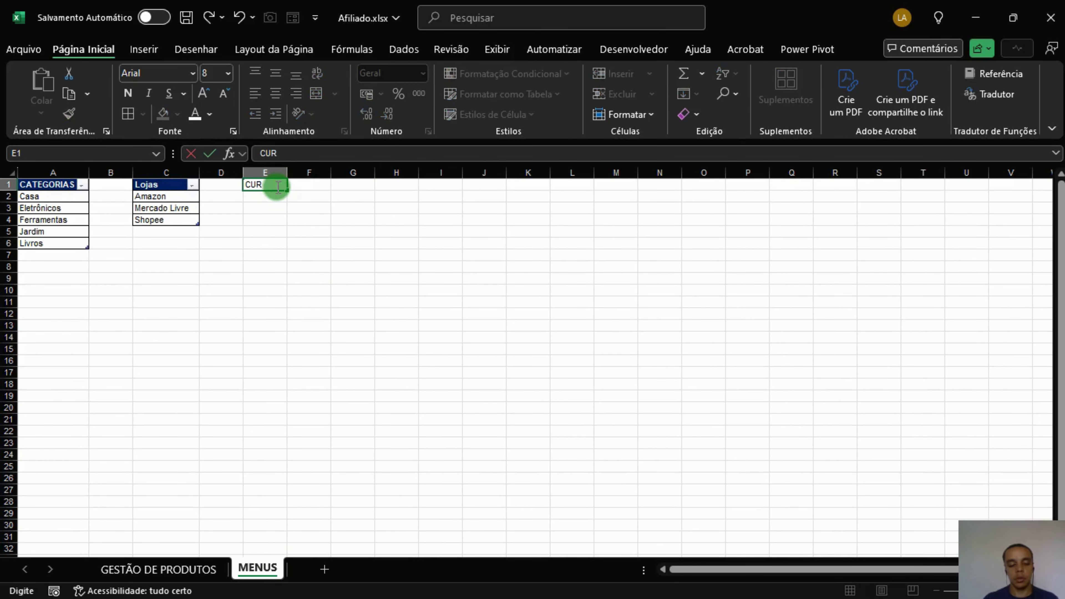
type("VA ABC")
key("Return")
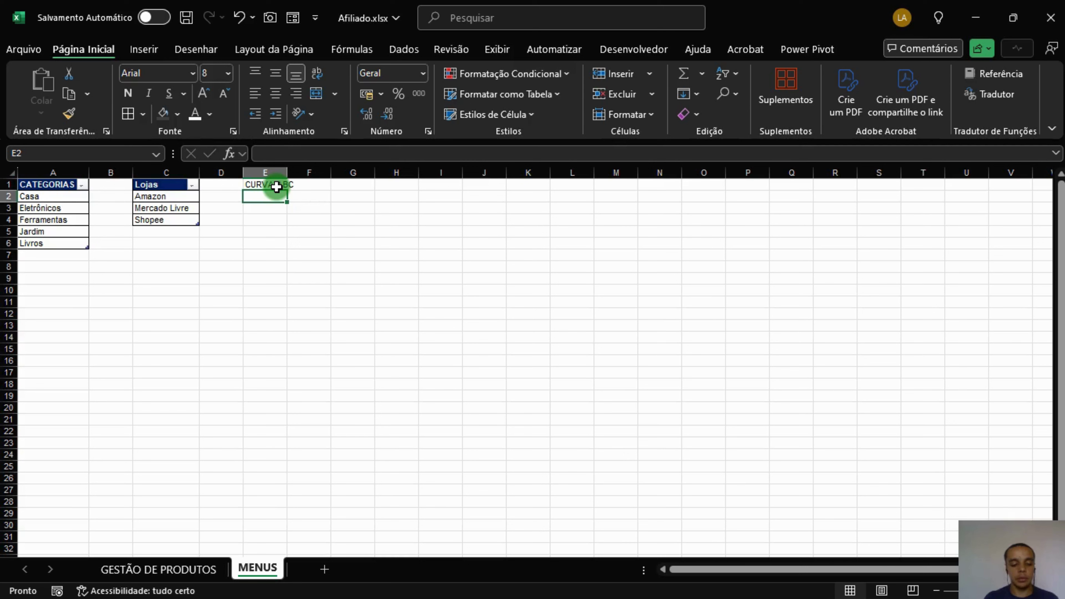
type("CATEGORIA")
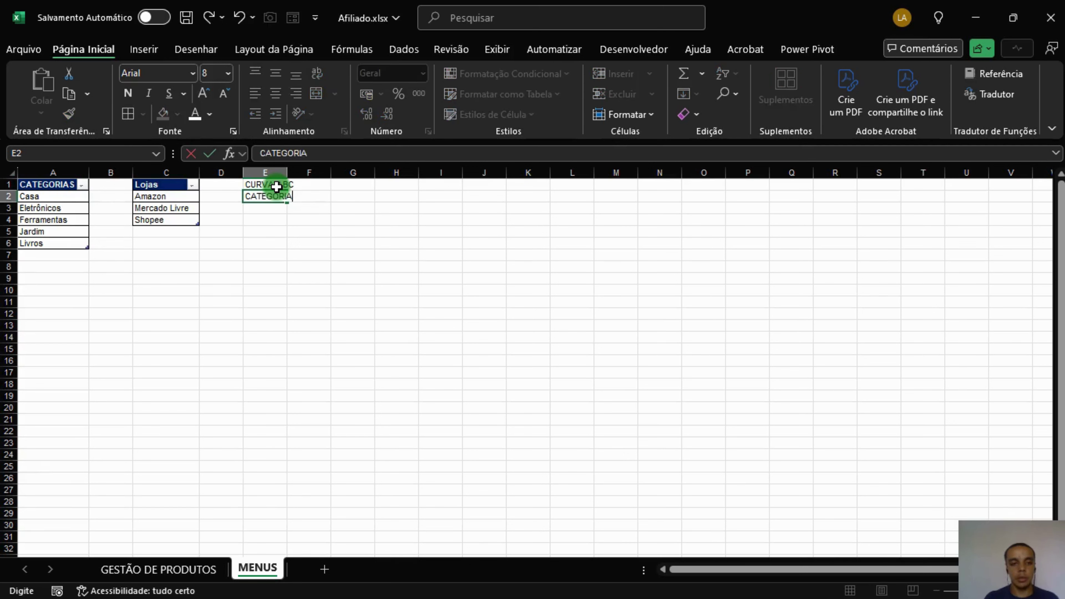
key("Tab")
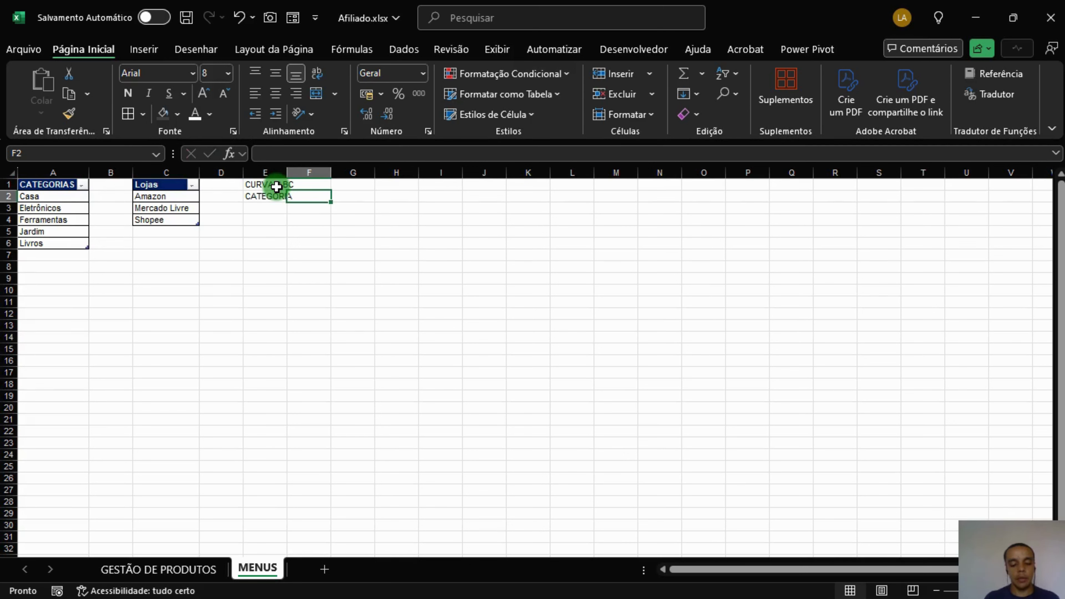
type("FAIXA PER")
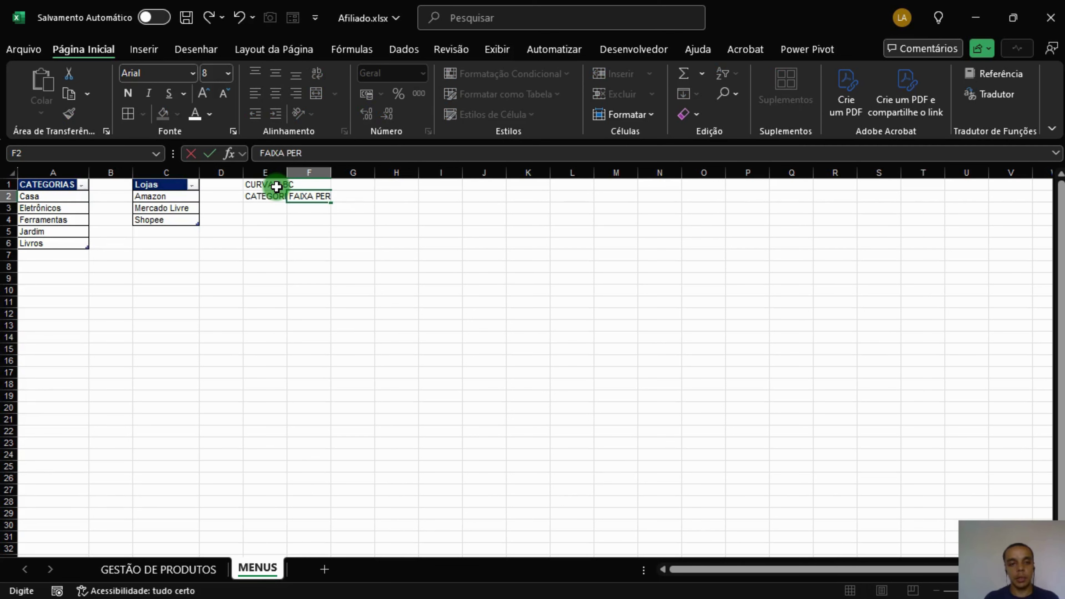
type("CENTUAL")
key("Return")
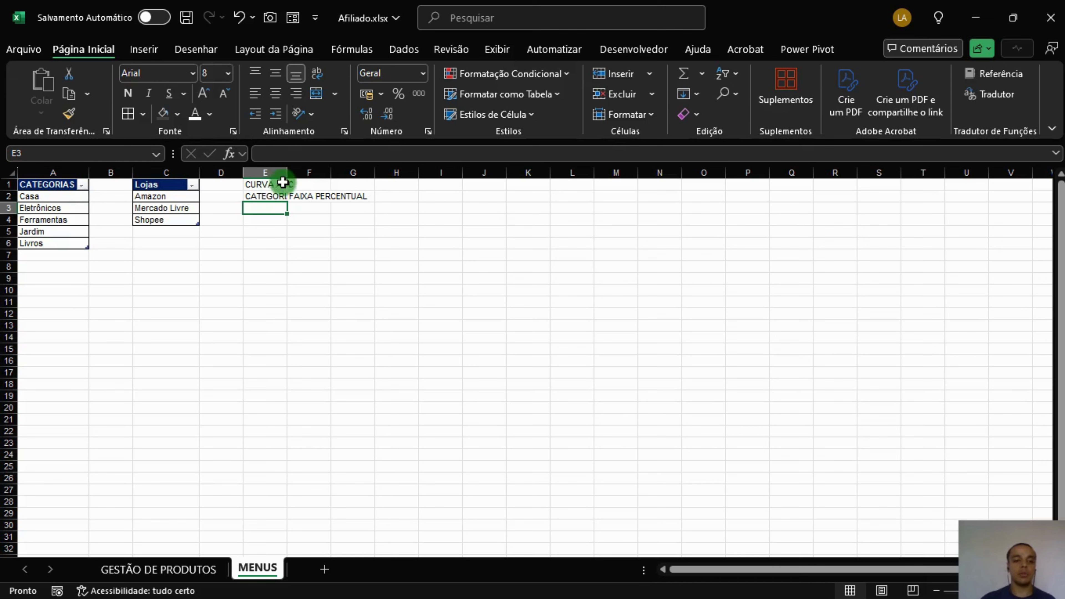
Step: Merge and centre the CURVA ABC title across E1:F1, and autofit the widths of columns E and F
left_click_drag(282, 181, 312, 184)
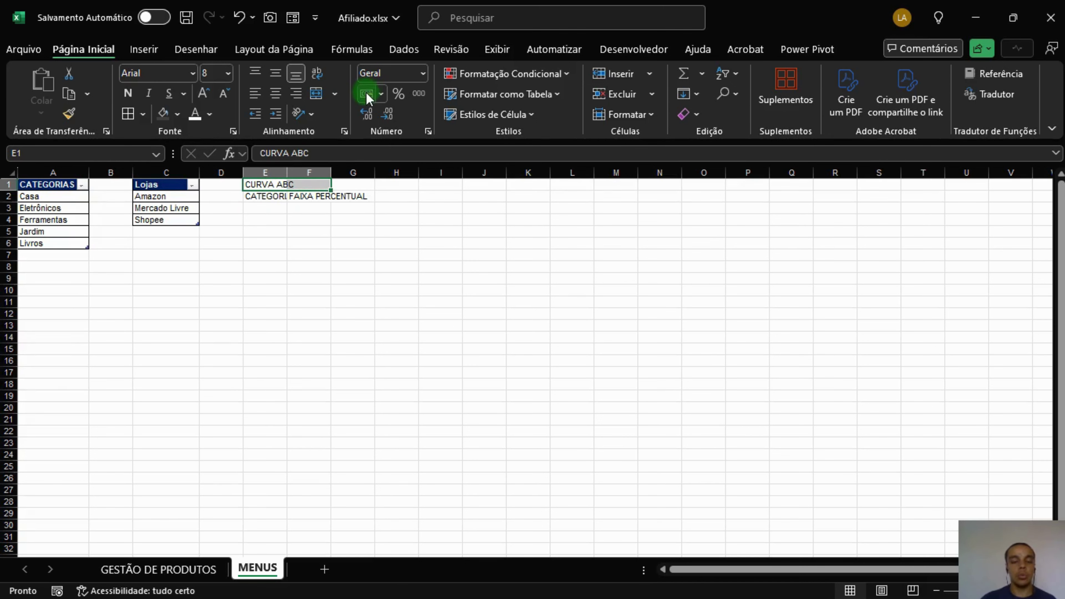
left_click(317, 93)
left_click(304, 220)
left_click_drag(265, 172, 301, 178)
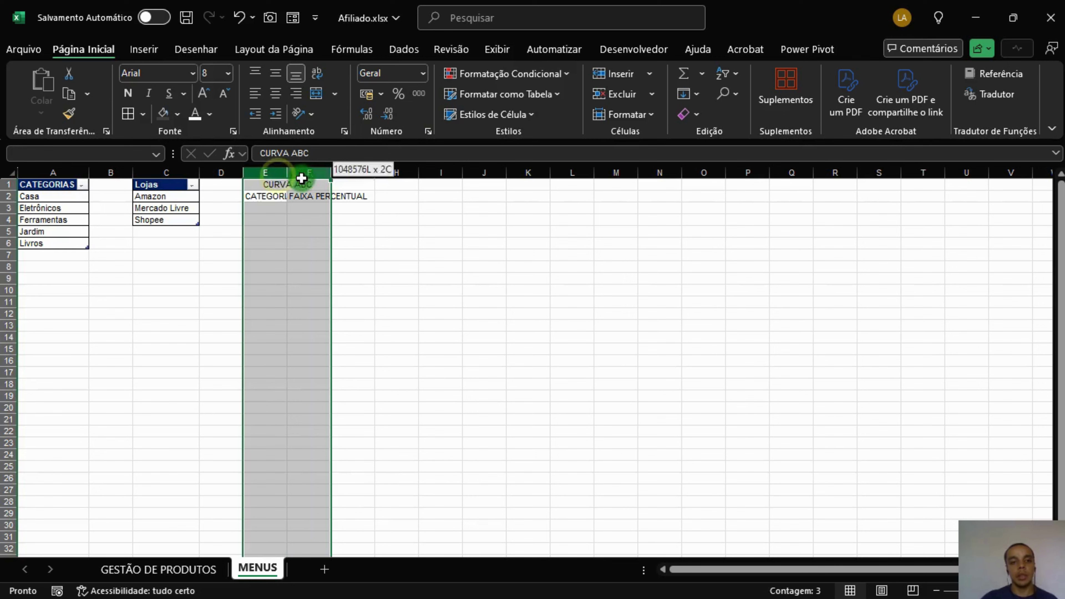
double_click(288, 173)
Step: Enter category A with 20% in E3:F3 and category B with 50% in E4:F4
left_click(287, 209)
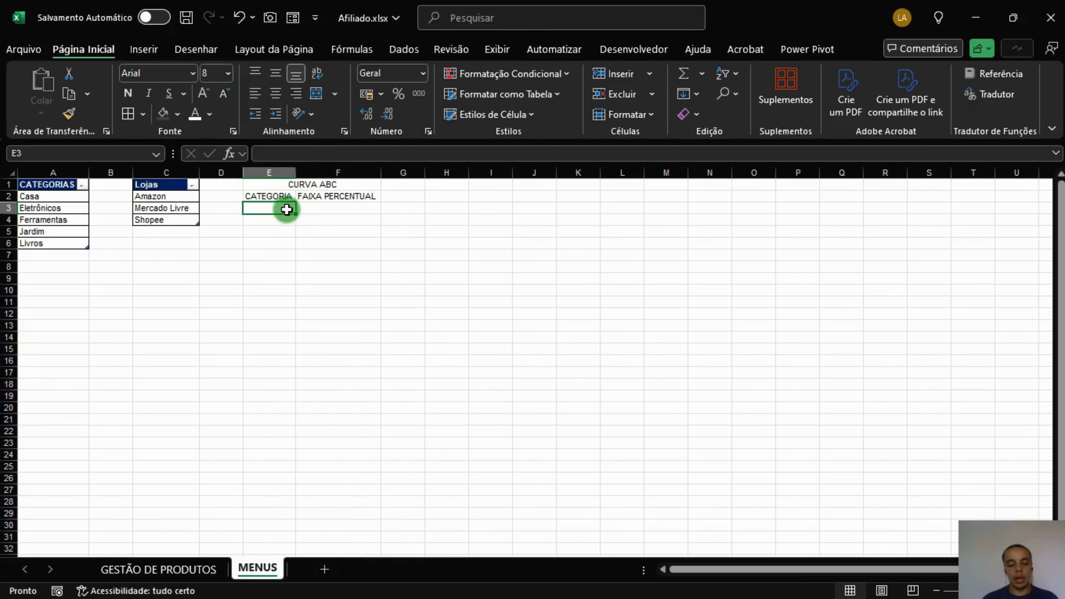
type("A")
key("Tab")
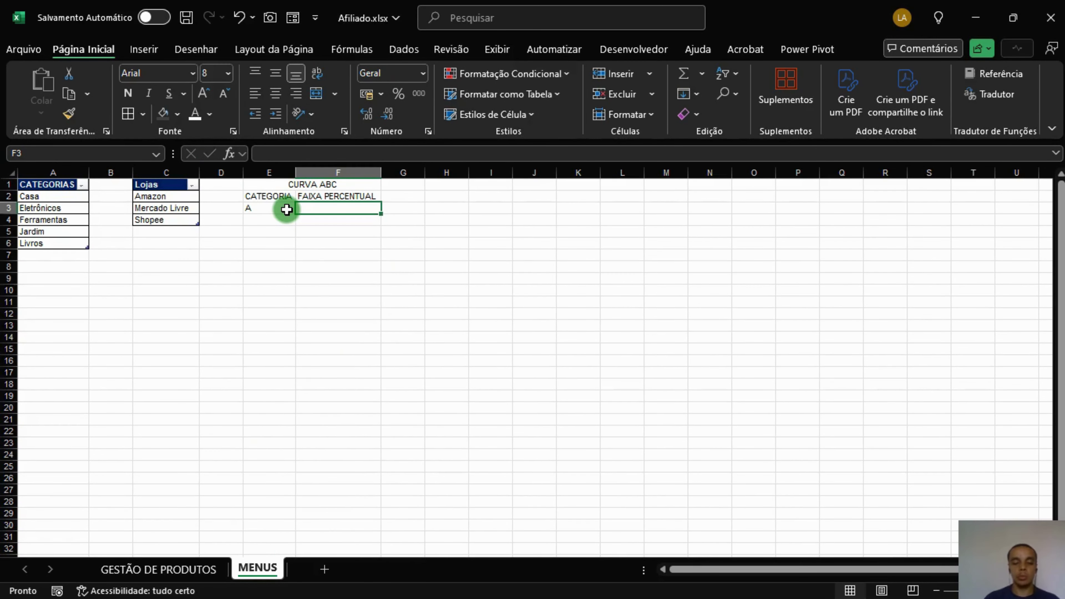
type("20%")
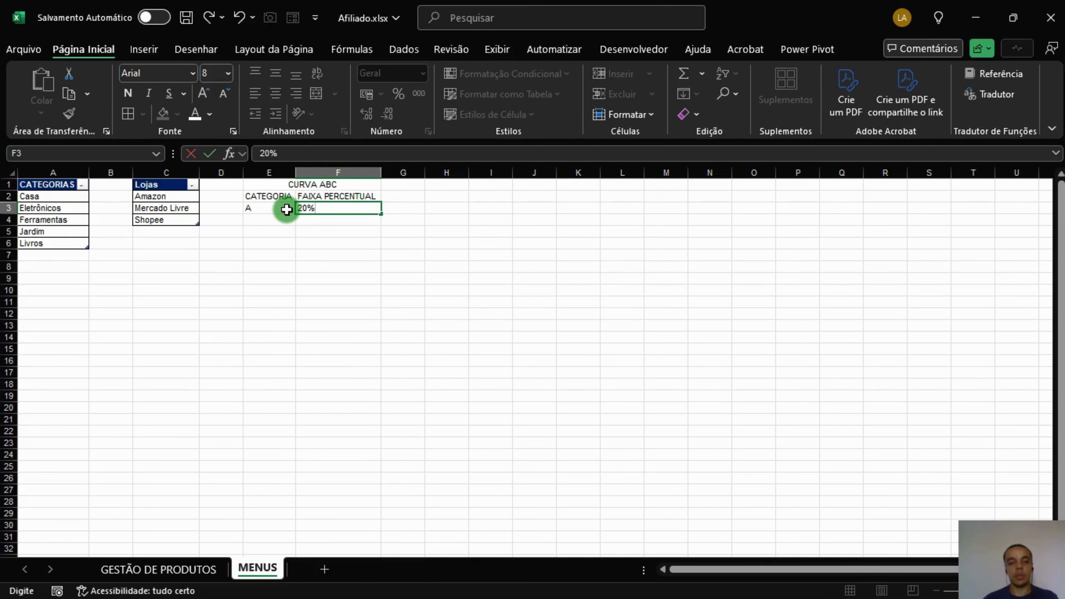
key("Return")
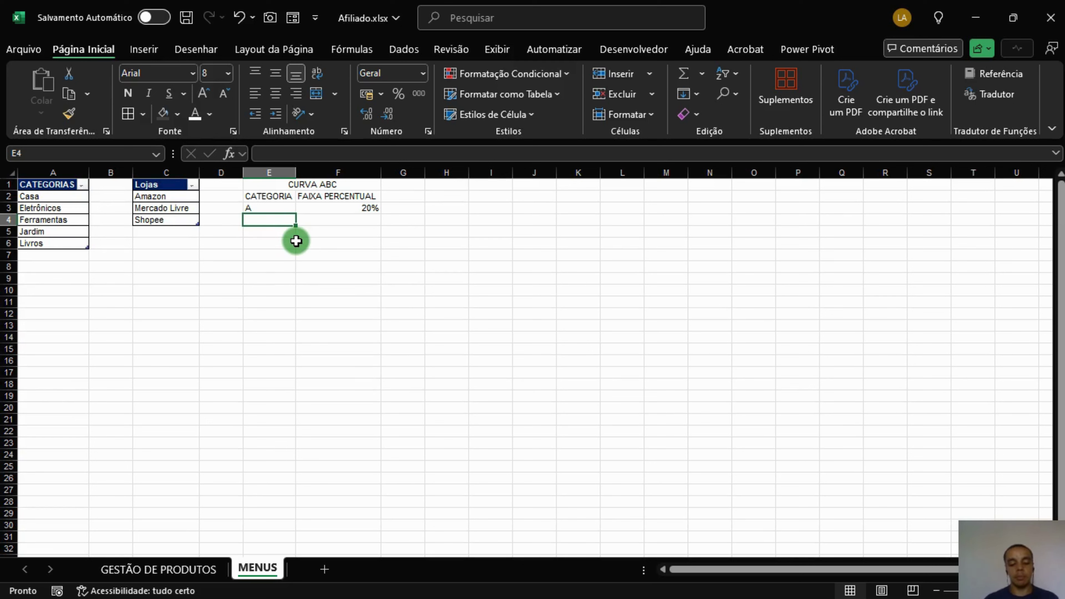
type("B")
key("Tab")
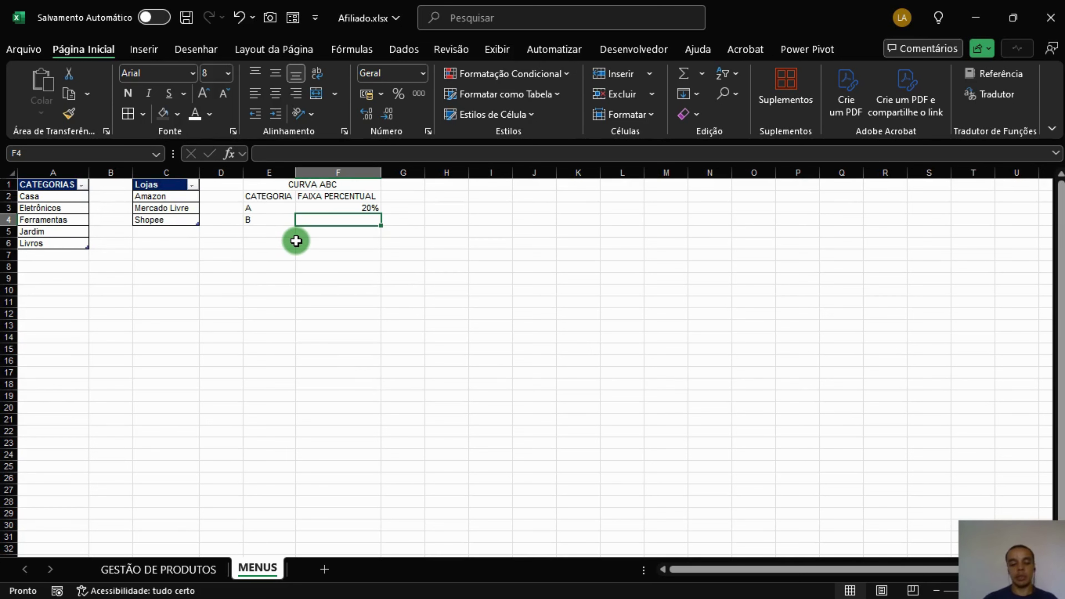
type("50%")
key("Return")
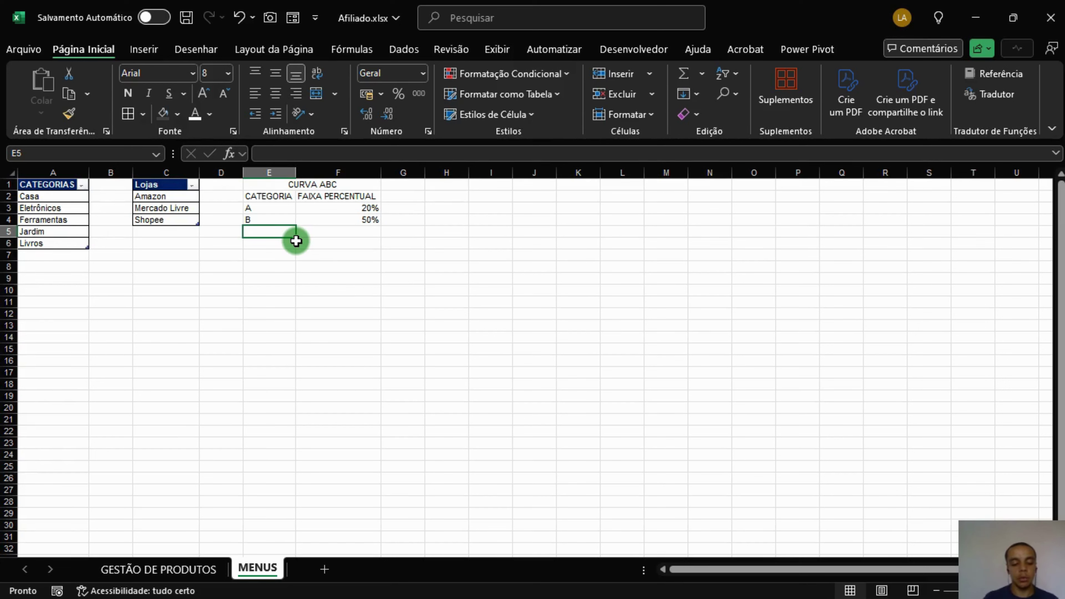
Step: Enter category C with 100% in E5:F5 of the CURVA ABC table
type("CATEGORIA")
key("Tab")
key("BackSpace")
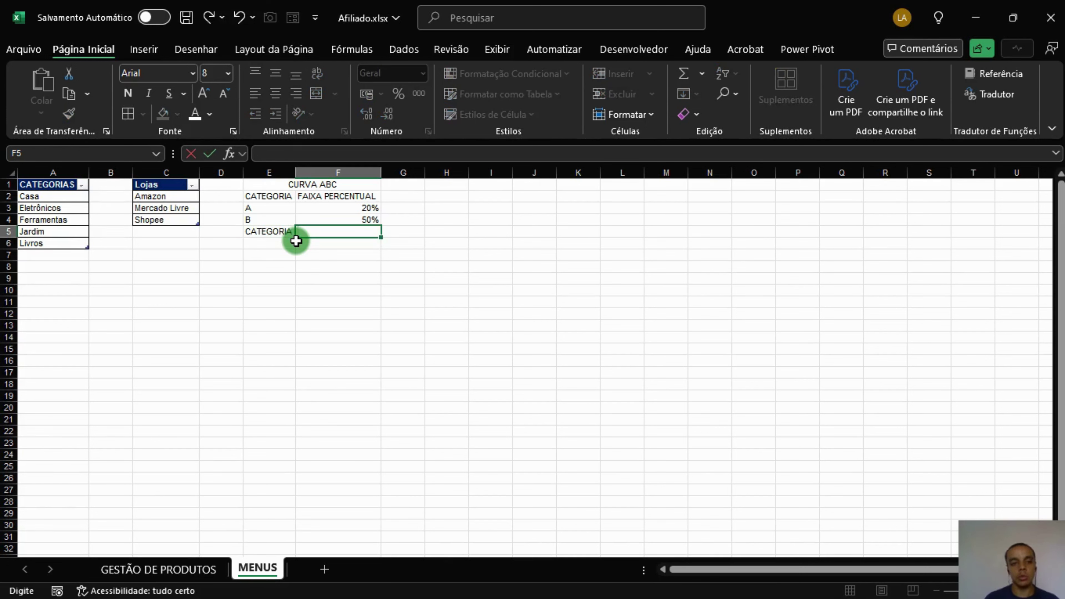
key("Left")
type("c")
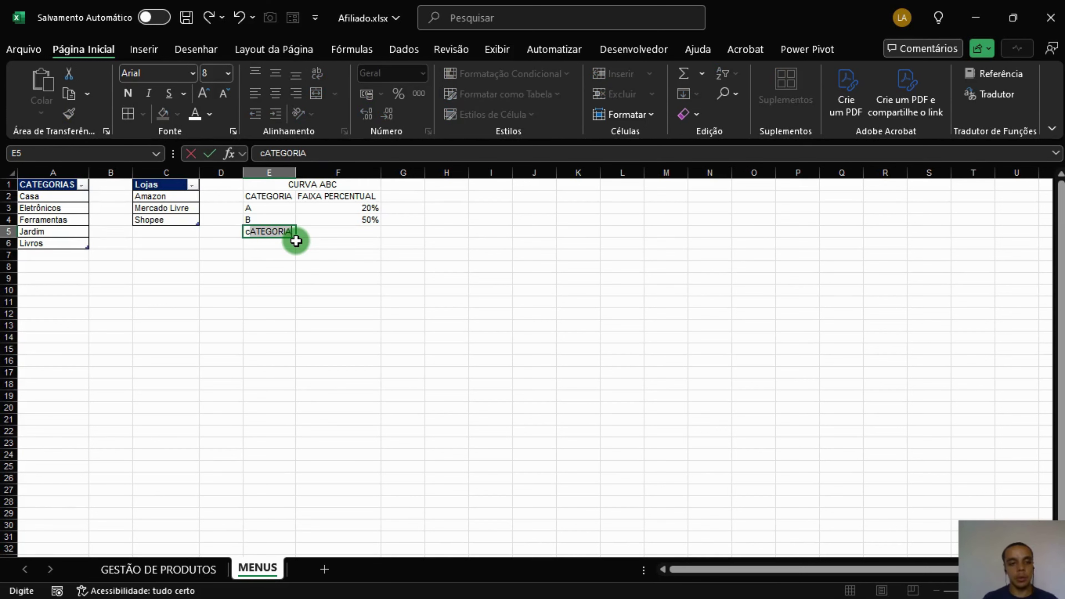
key("BackSpace")
key("BackSpace")
type("C")
key("BackSpace")
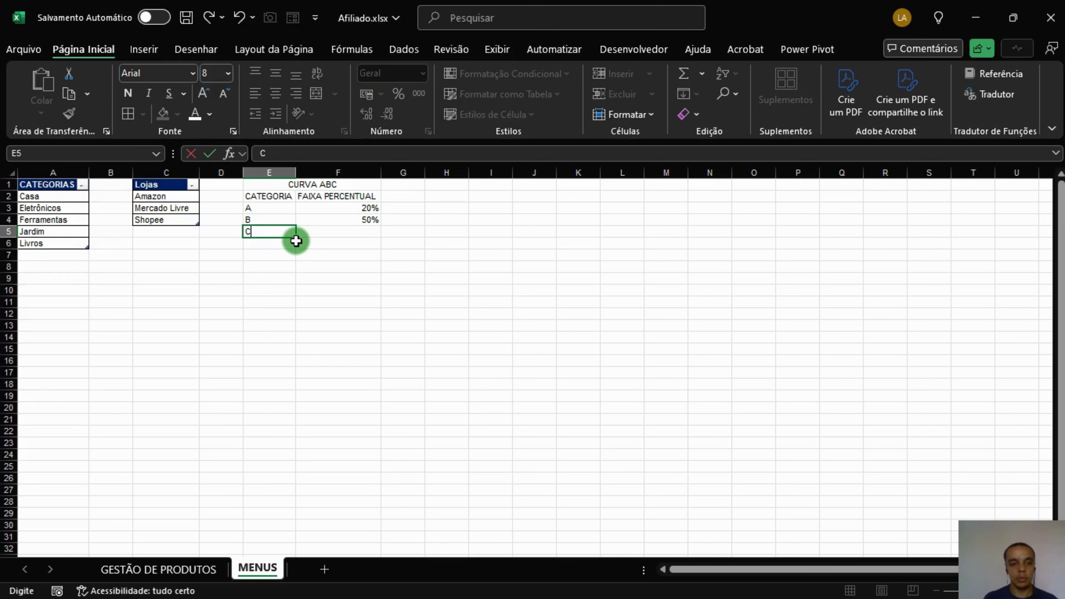
key("Tab")
type("100")
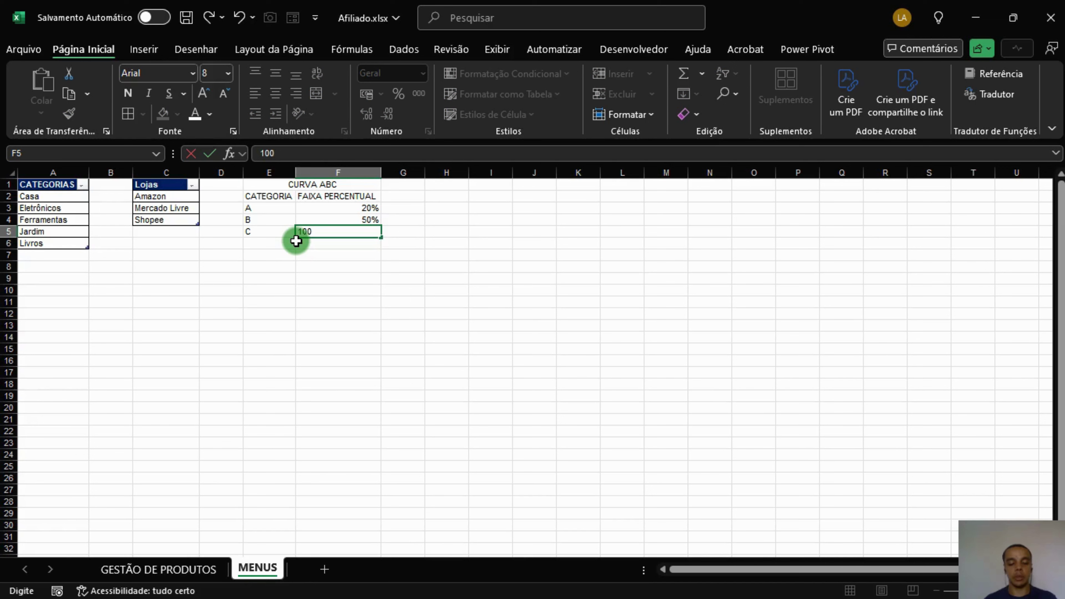
key("Return")
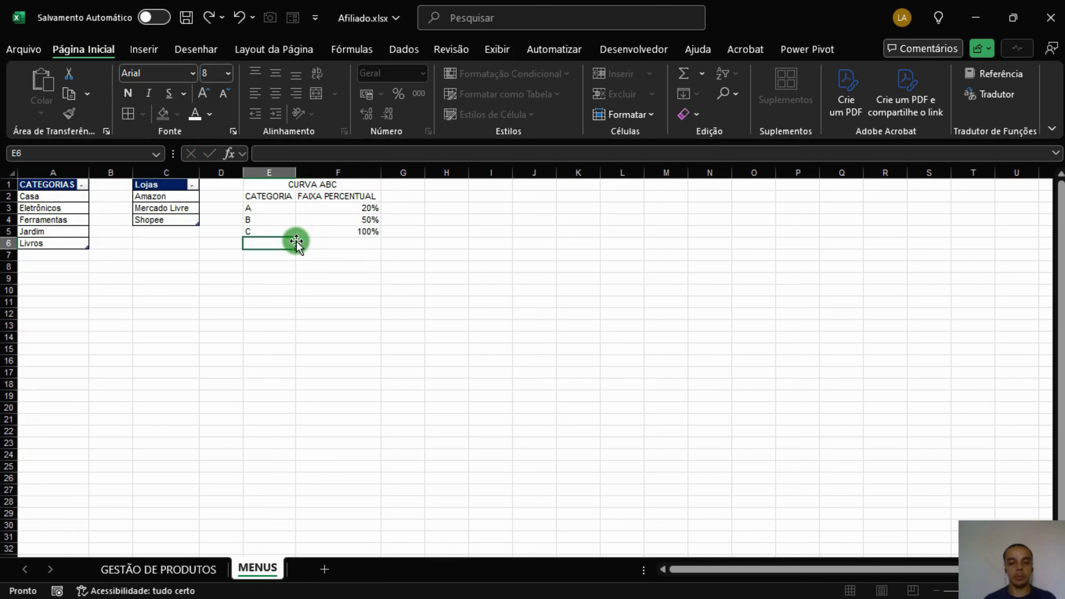
Step: Add the heading QNT PRODUTOS in G2, beside FAIXA PERCENTUAL
left_click(402, 195)
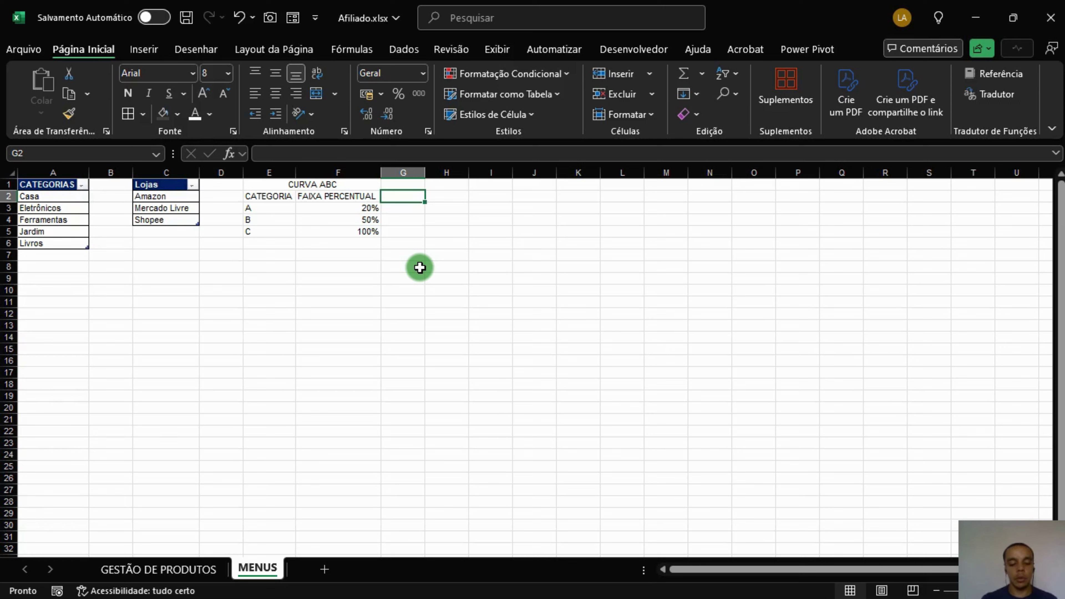
type("QNT")
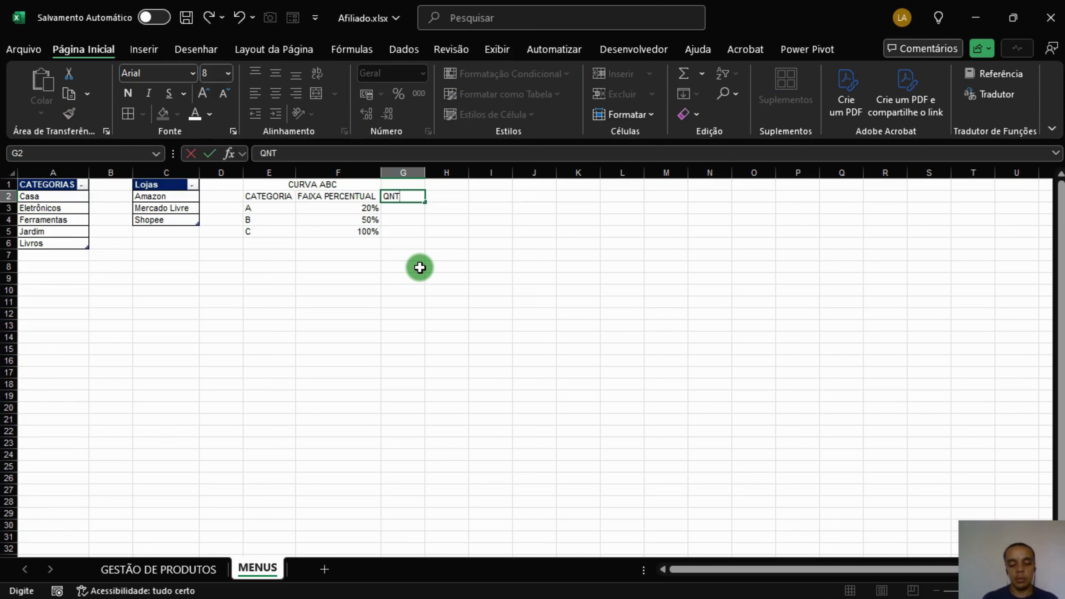
type(" PRO")
key("BackSpace")
key("BackSpace")
key("BackSpace")
key("BackSpace")
type("P")
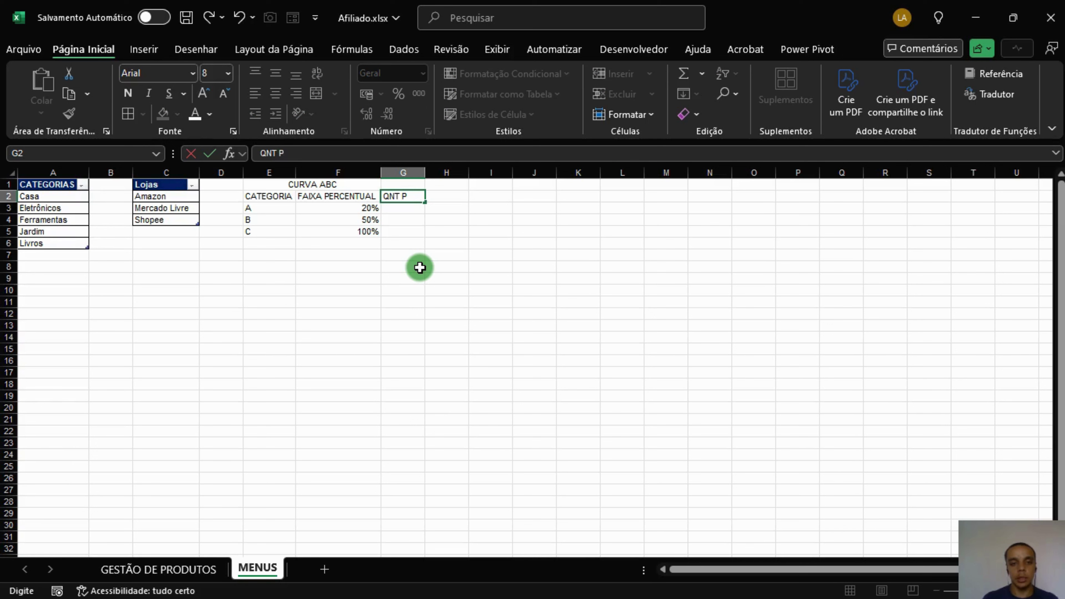
type("RODUTOS")
key("Return")
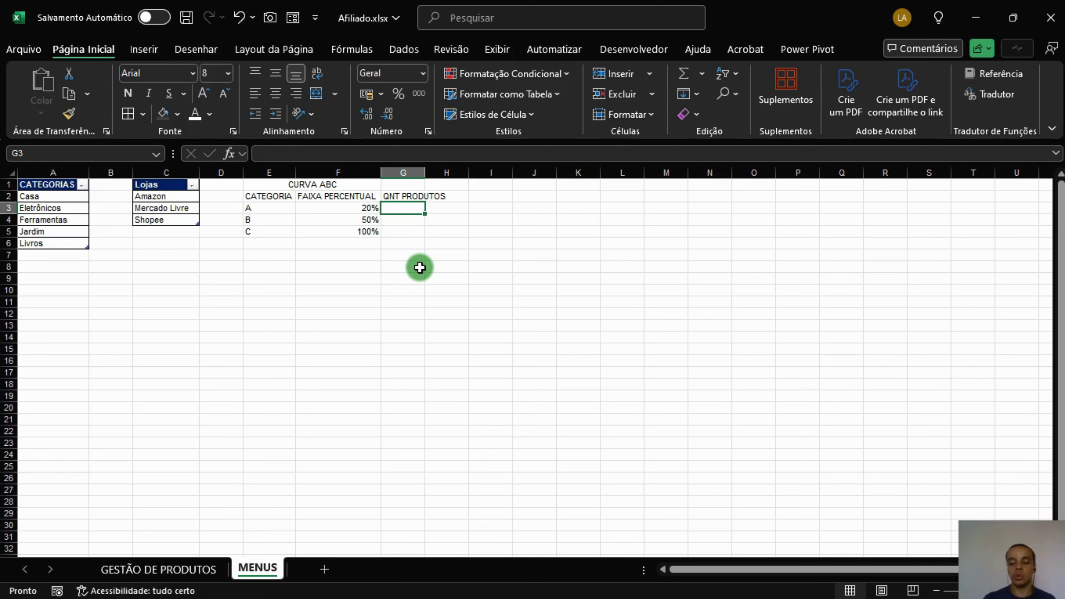
Step: In G3, count the product codes with =CONT.VALORES(TAB_PRODUTOS[CÓDIGO]), referencing the CÓDIGO column on the GESTÃO DE PRODUTOS sheet
type("=CO")
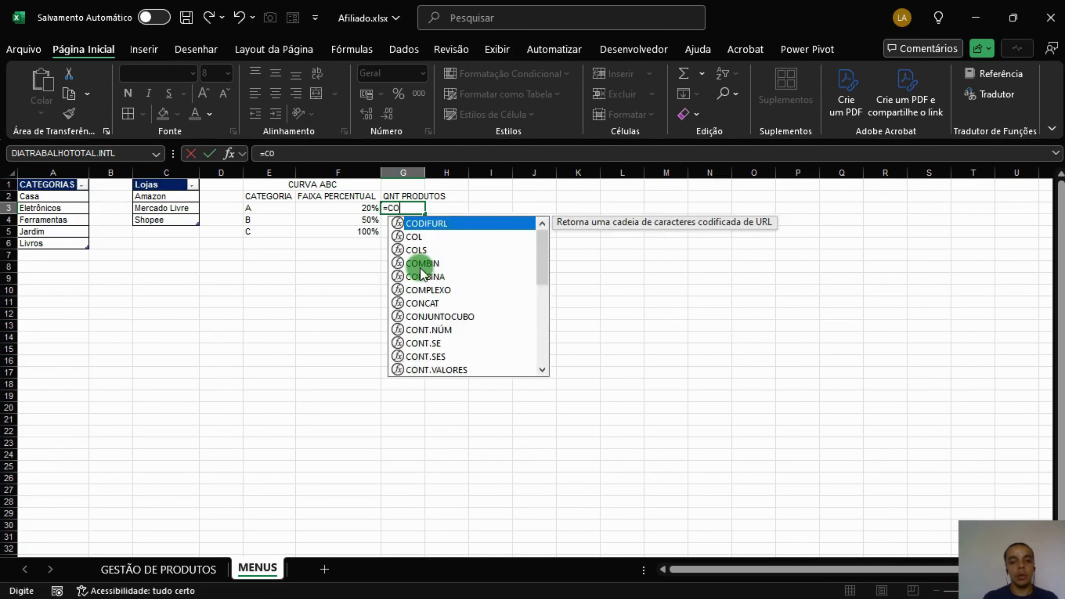
type("NT.VALO")
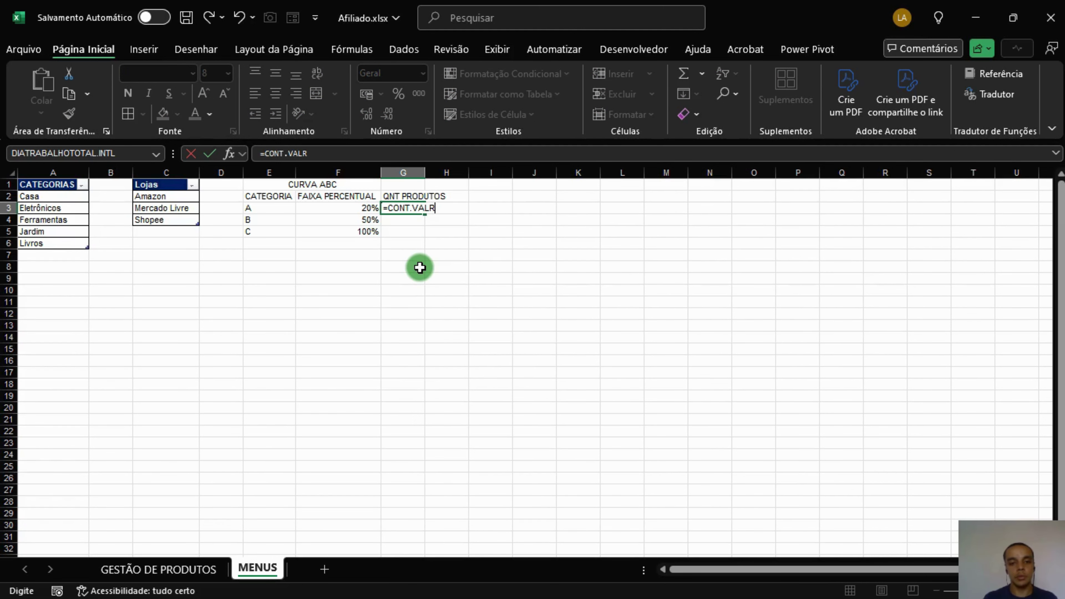
type("RES(")
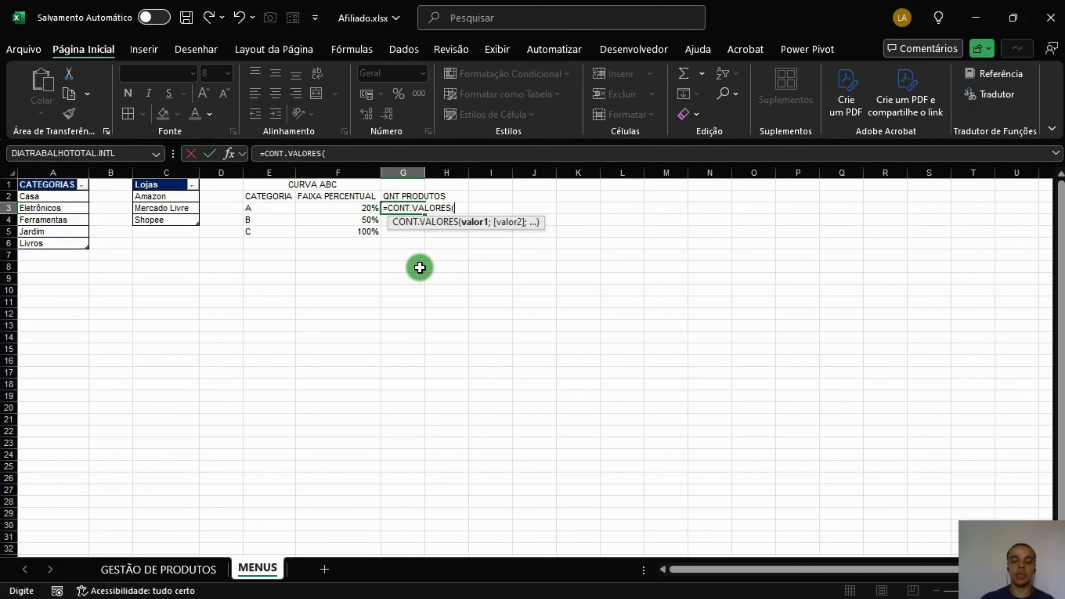
left_click(199, 568)
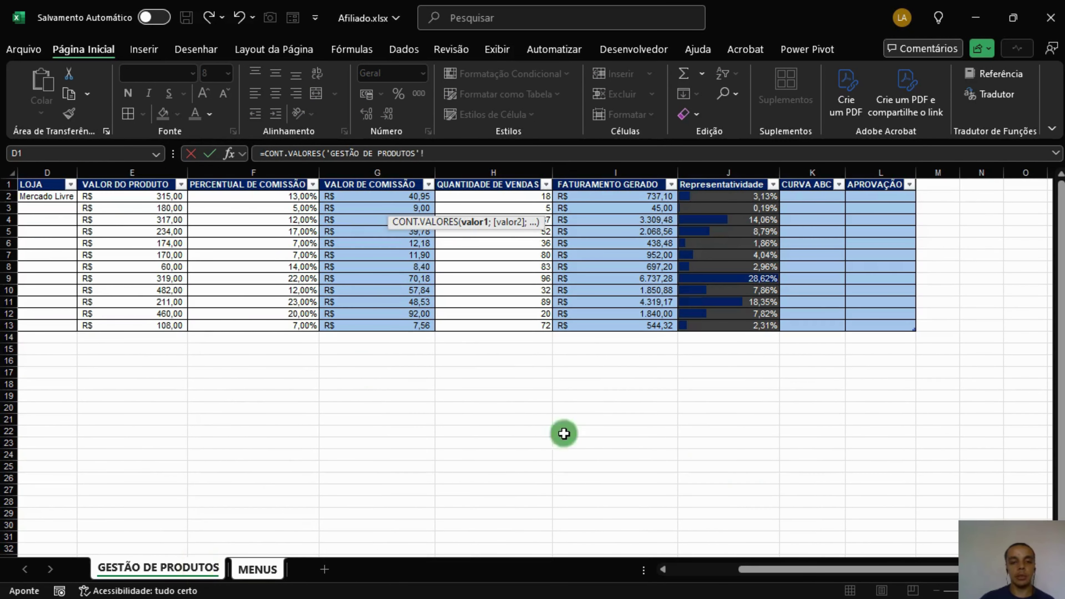
left_click_drag(849, 572, 590, 578)
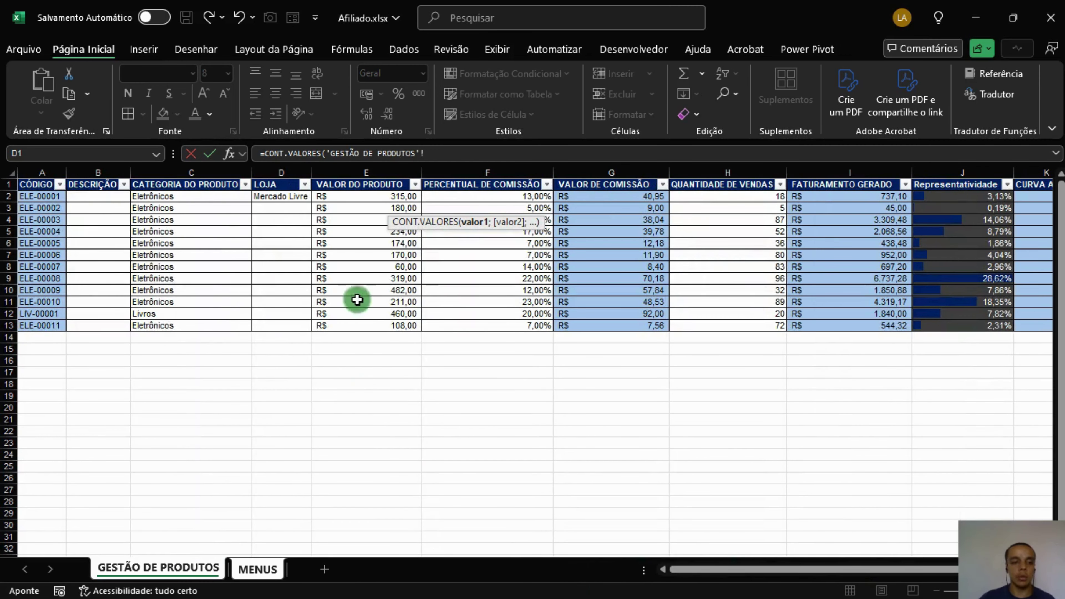
left_click_drag(49, 197, 31, 331)
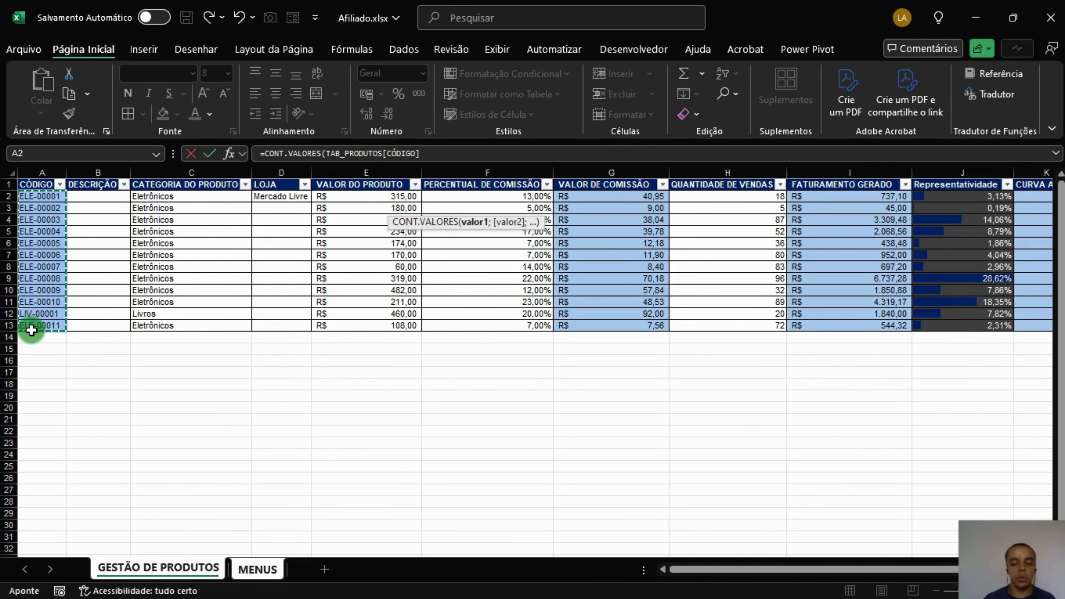
key("Return")
key("Up")
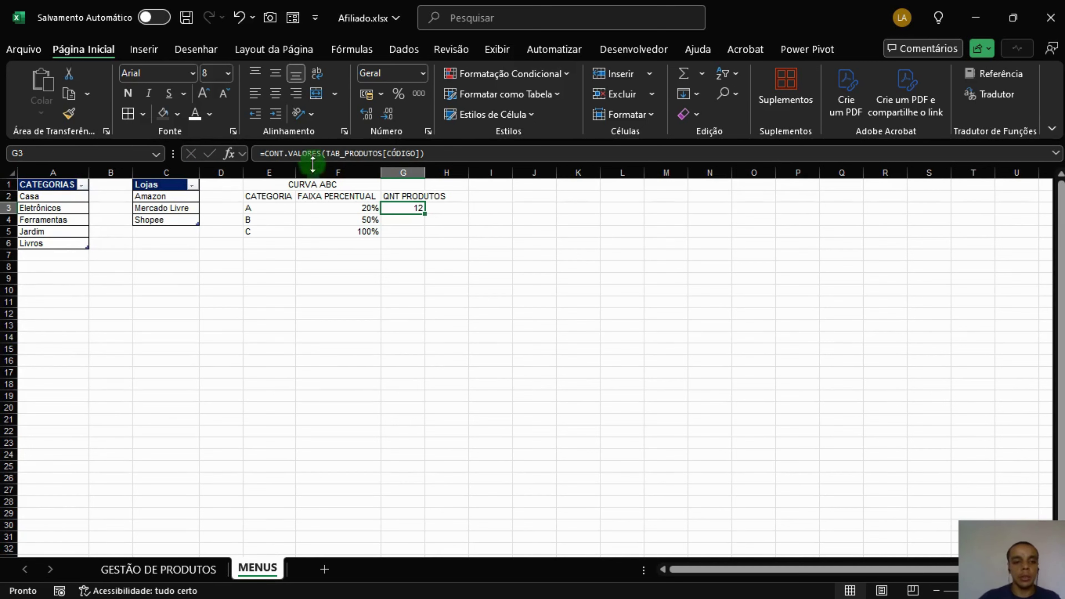
Step: Multiply the product count in G3 by category A's percentage in F3
left_click(449, 154)
type("*")
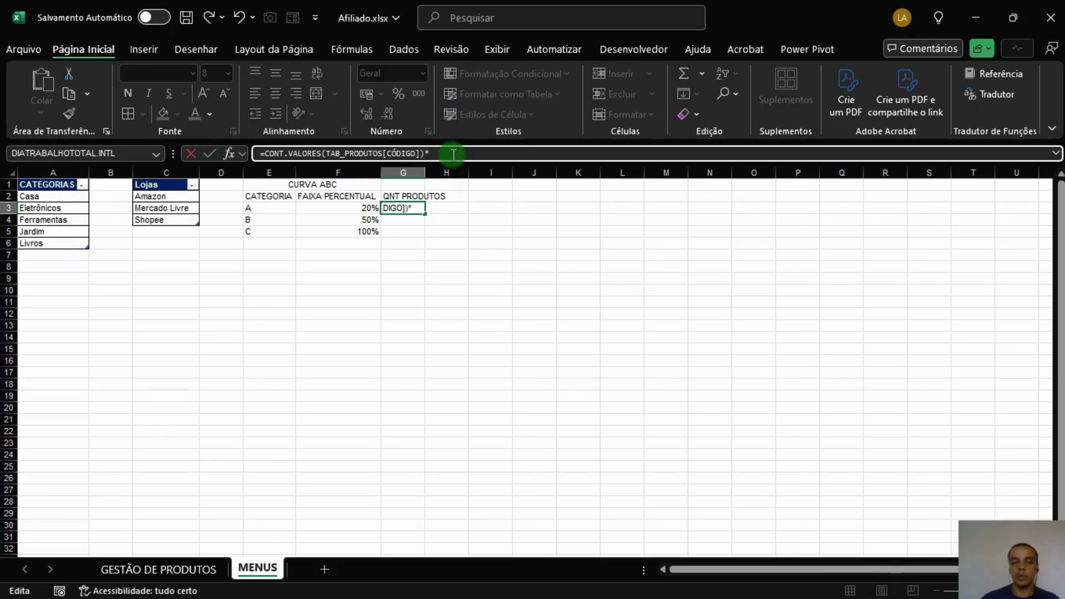
left_click(356, 214)
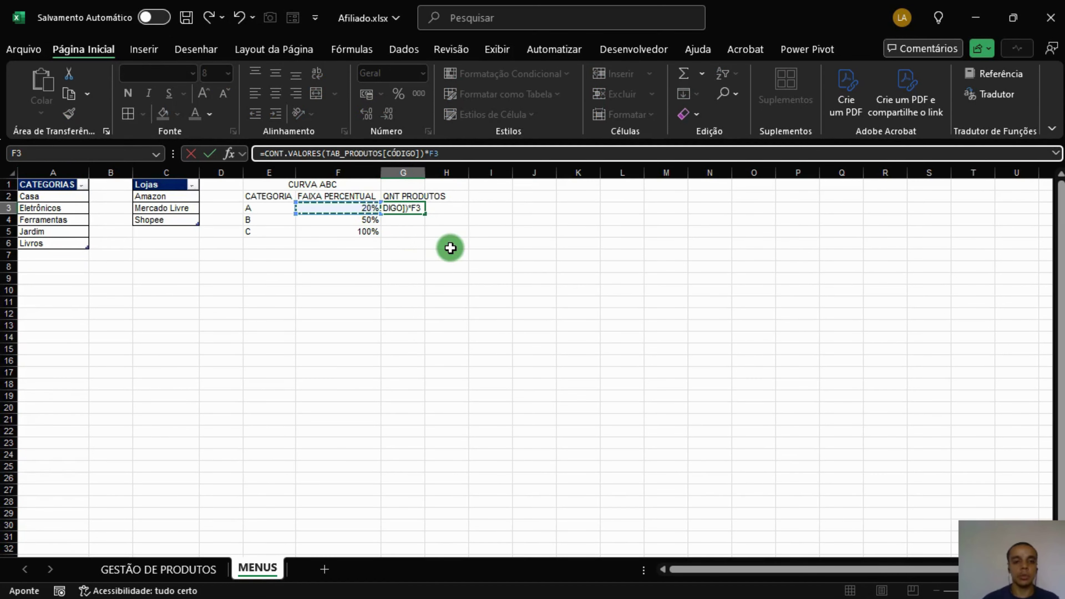
key("Return")
left_click(416, 209)
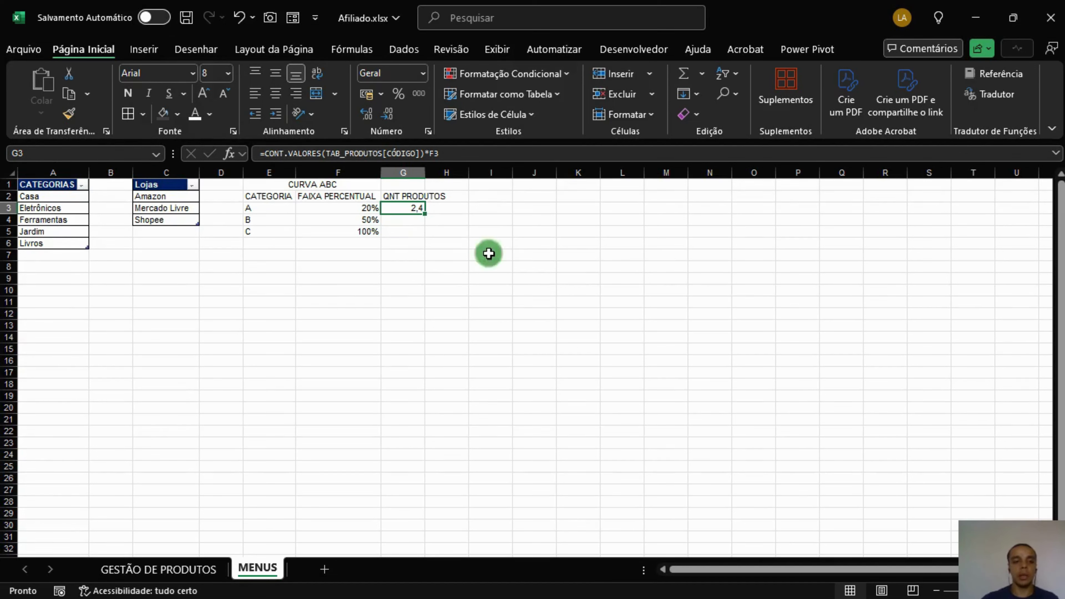
Step: Wrap the G3 formula in INT, giving =INT(CONT.VALORES(TAB_PRODUTOS[CÓDIGO])*F3), and autofit the width of column G
left_click(273, 154)
type("IN")
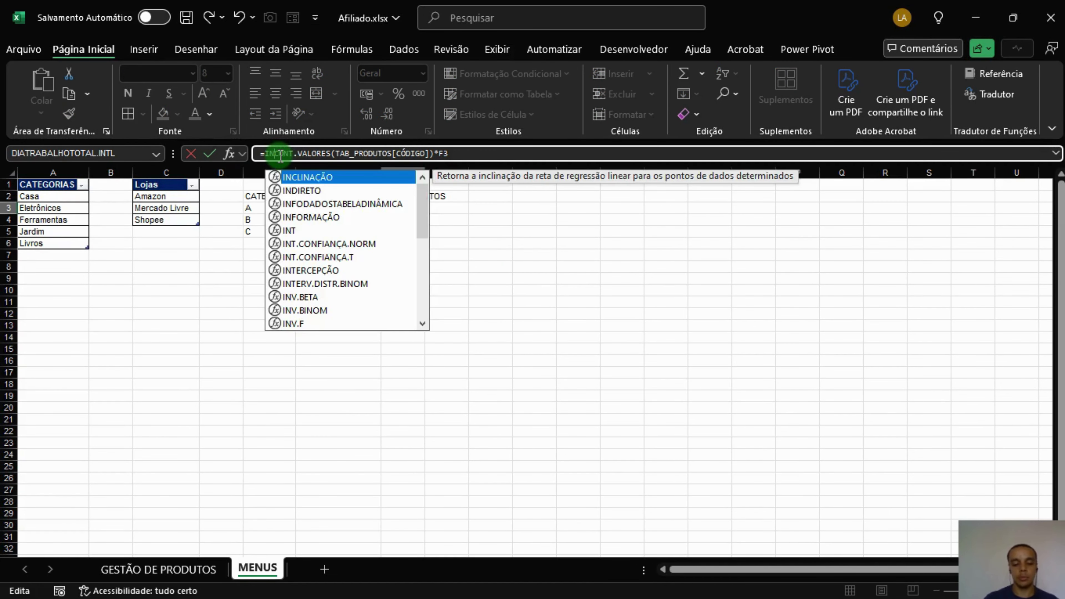
type("T")
key("Tab")
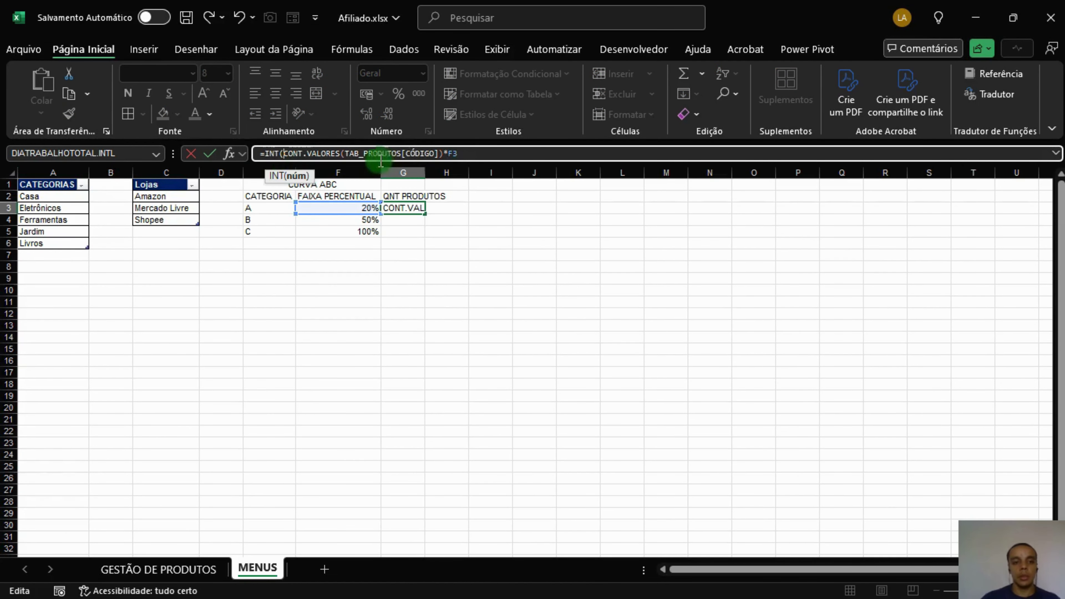
type(")")
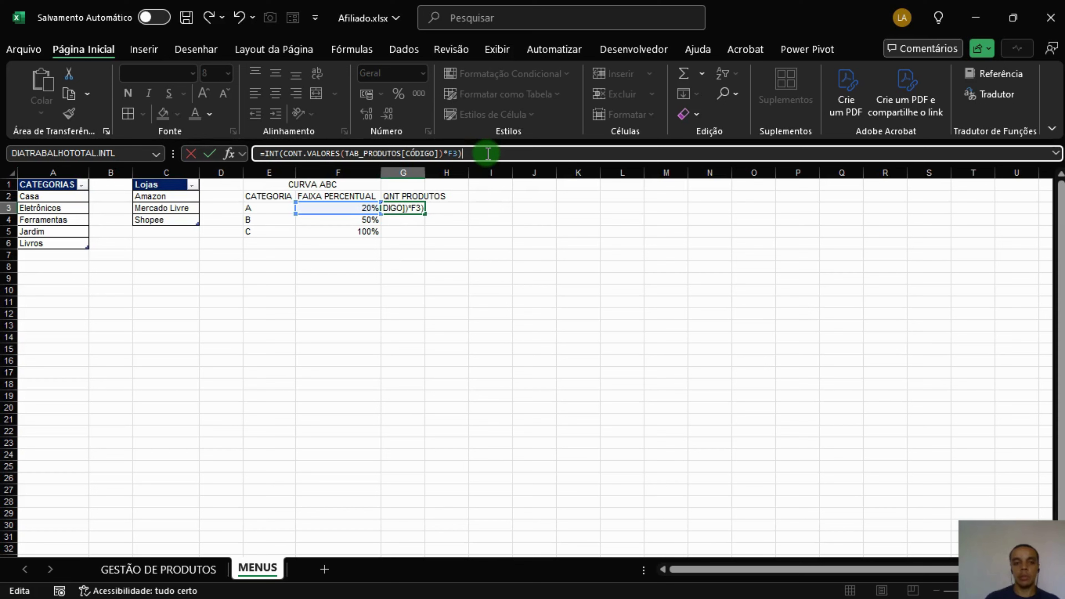
key("Return")
left_click(397, 207)
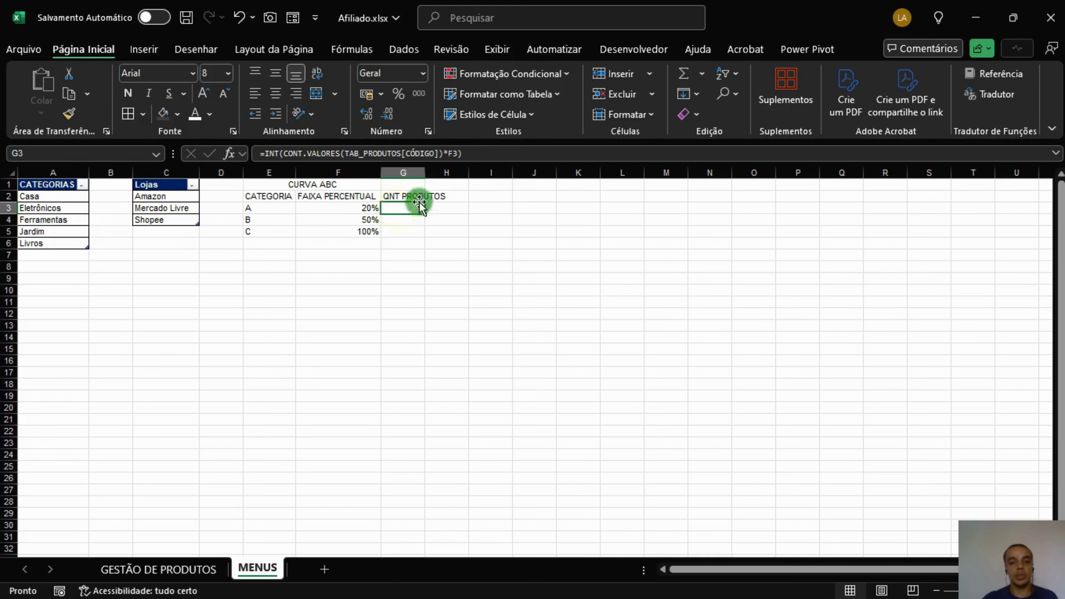
double_click(424, 177)
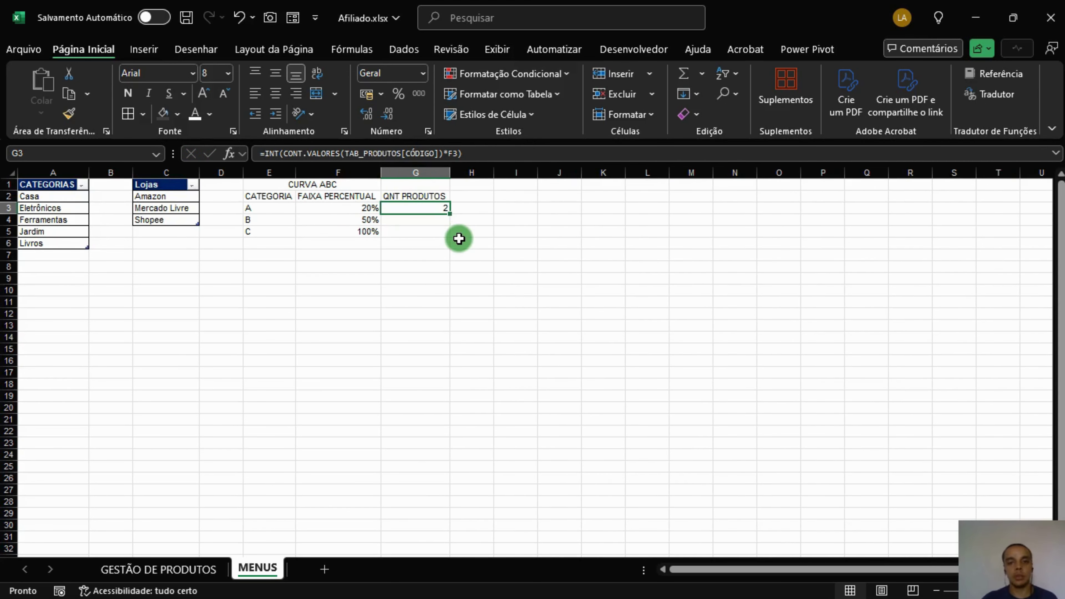
Step: In G4, enter =CONT.VALORES(TAB_PRODUTOS[CÓDIGO]) to count the product codes for category B
left_click(270, 209)
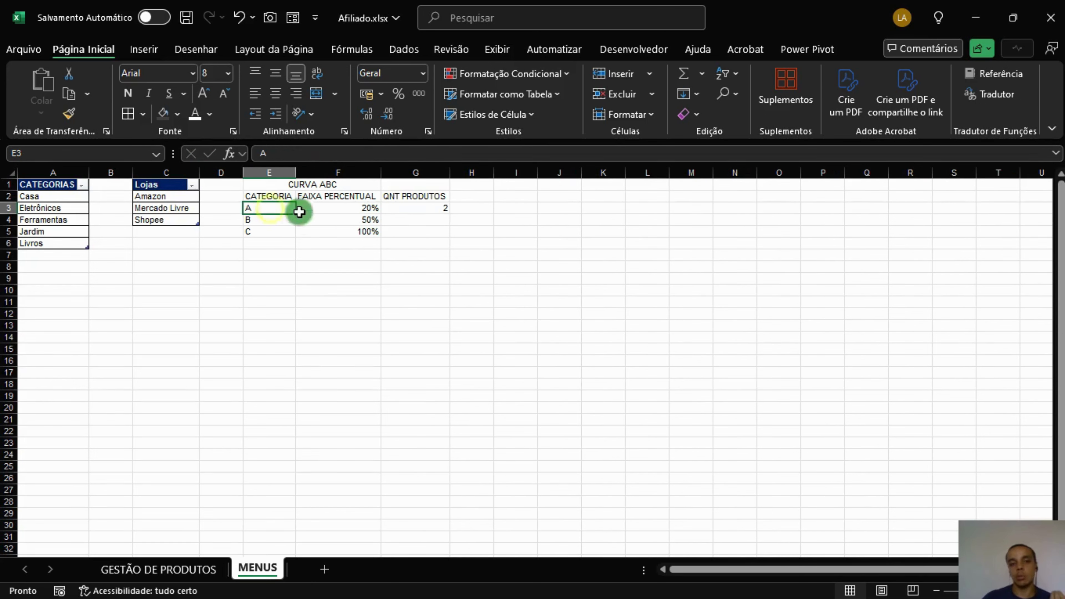
left_click(403, 219)
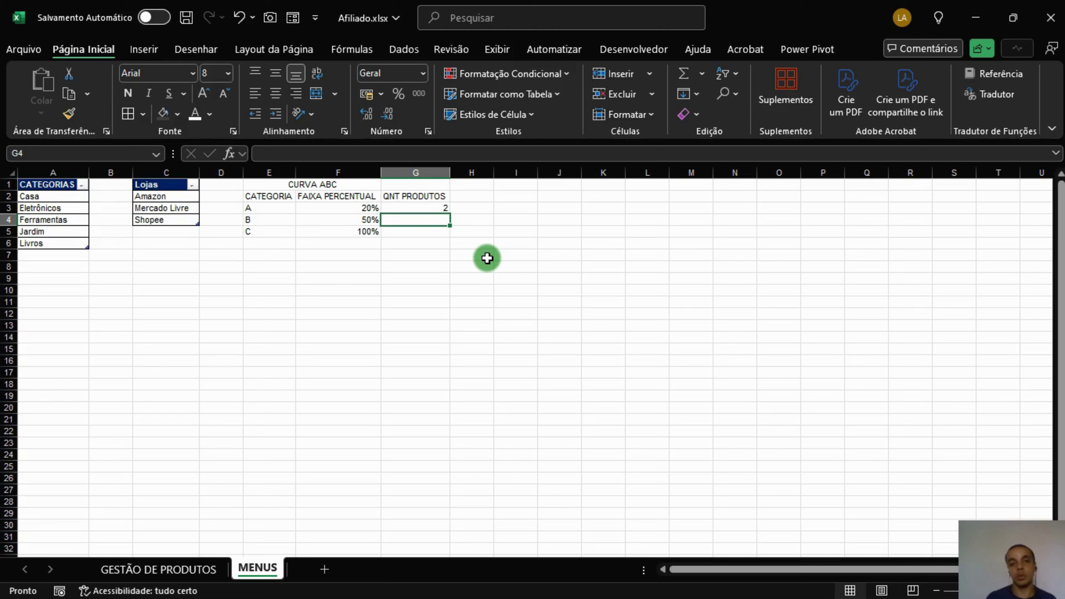
type("=CO")
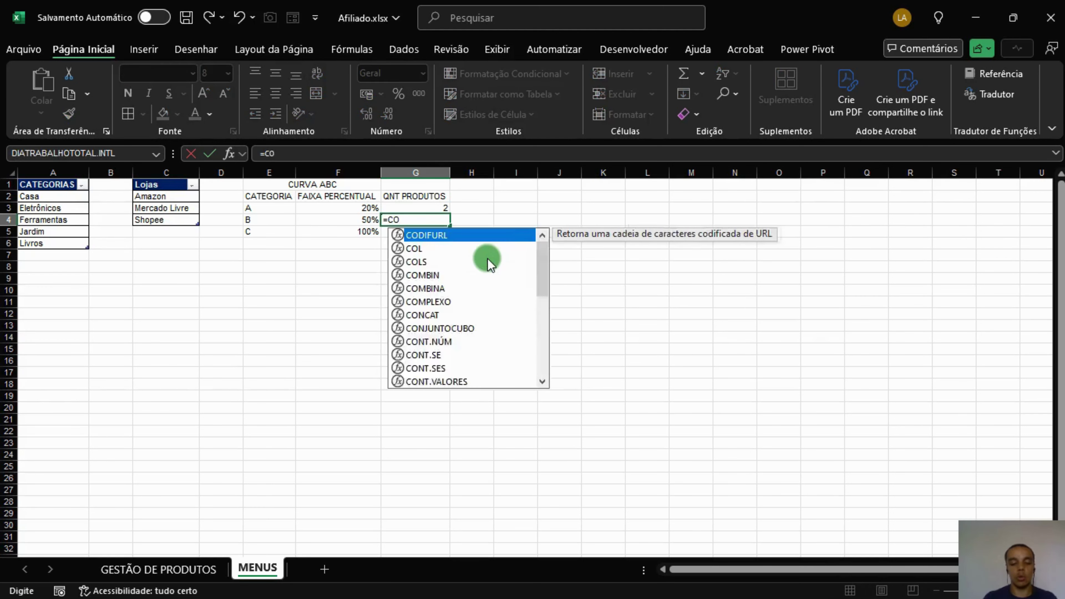
type("NT.VALORES")
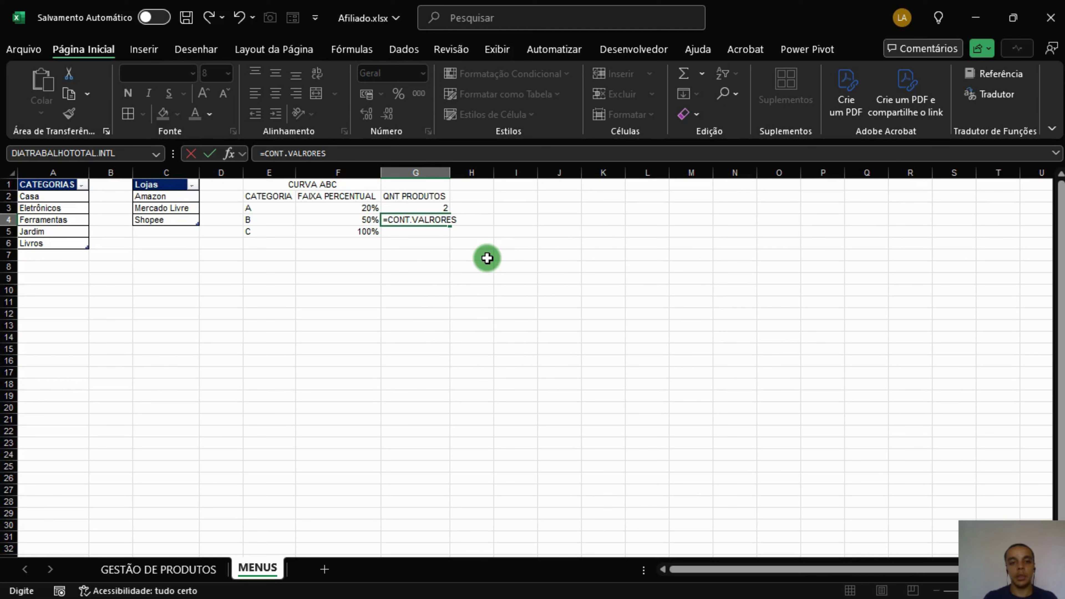
key("BackSpace")
key("BackSpace")
key("BackSpace")
key("BackSpace")
type("O")
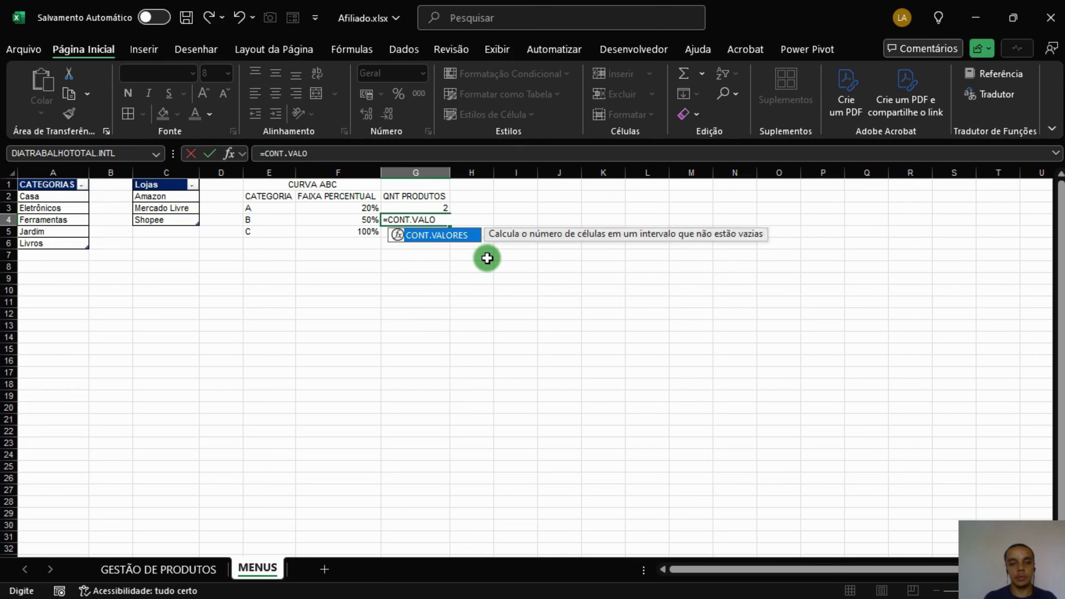
key("Tab")
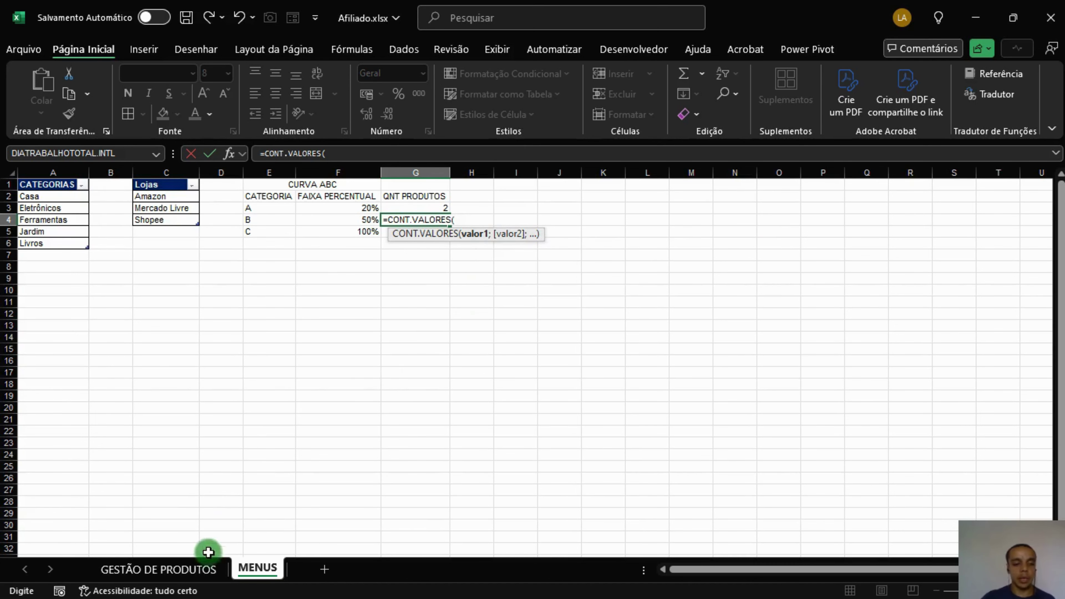
left_click(197, 567)
left_click_drag(42, 196, 78, 345)
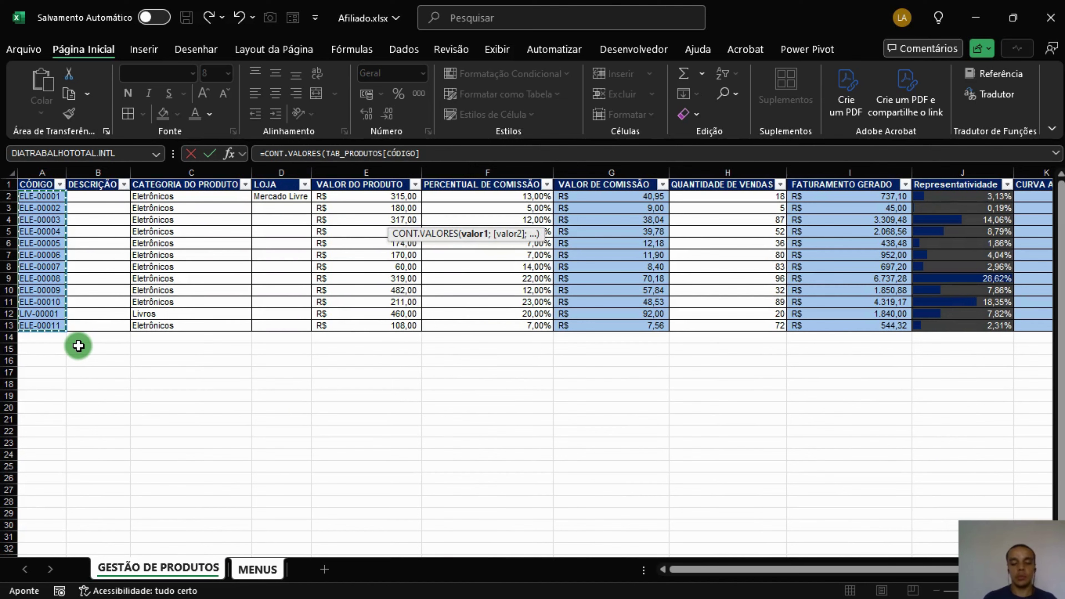
key("Return")
key("Up")
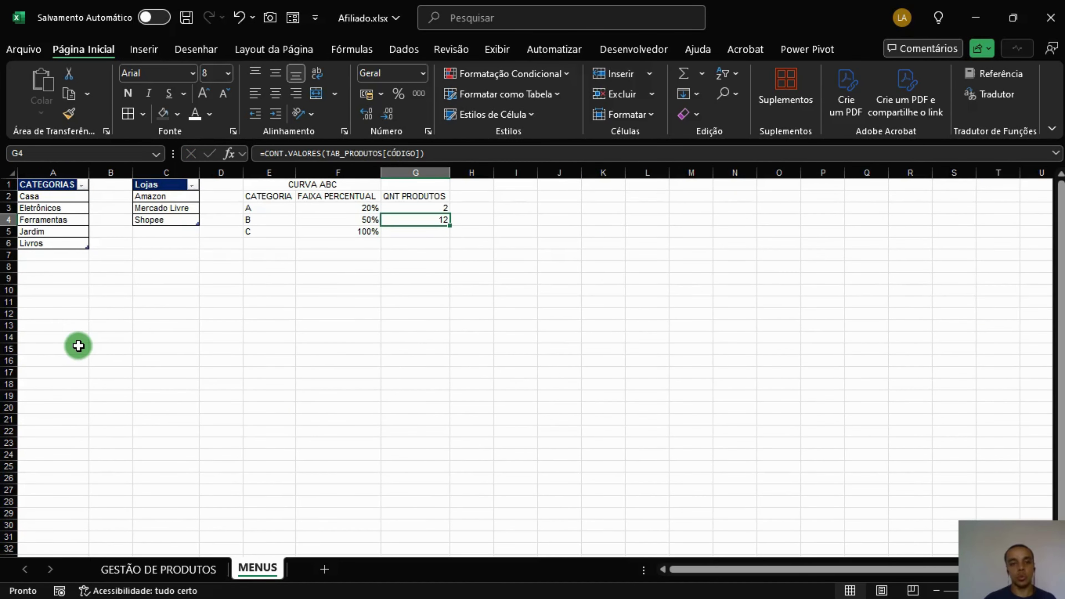
Step: Multiply the product count in G4 by category B's percentage in F4
left_click(455, 154)
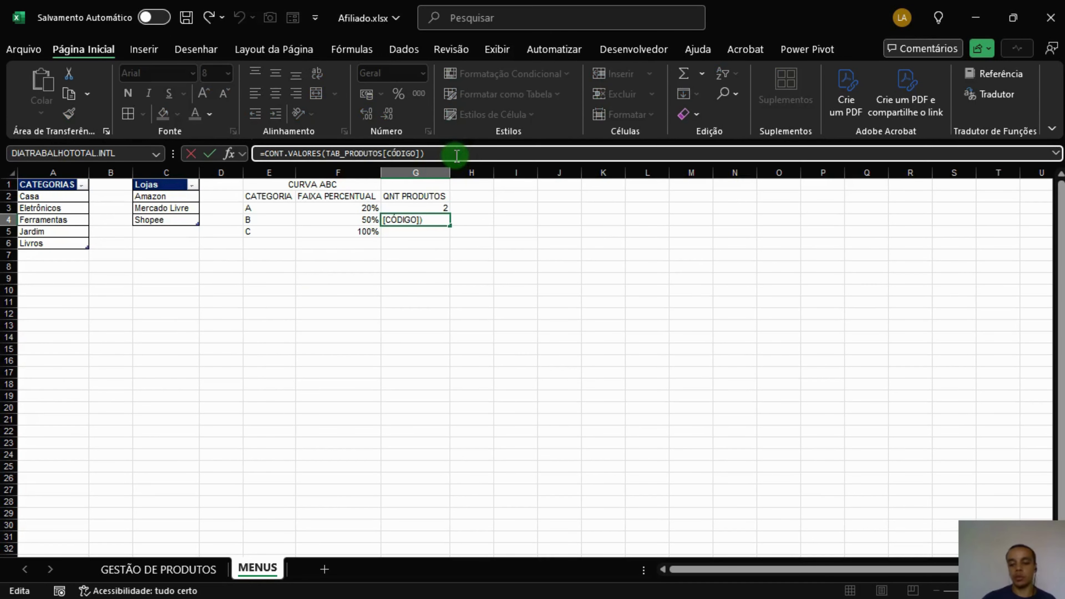
type("*")
left_click(356, 219)
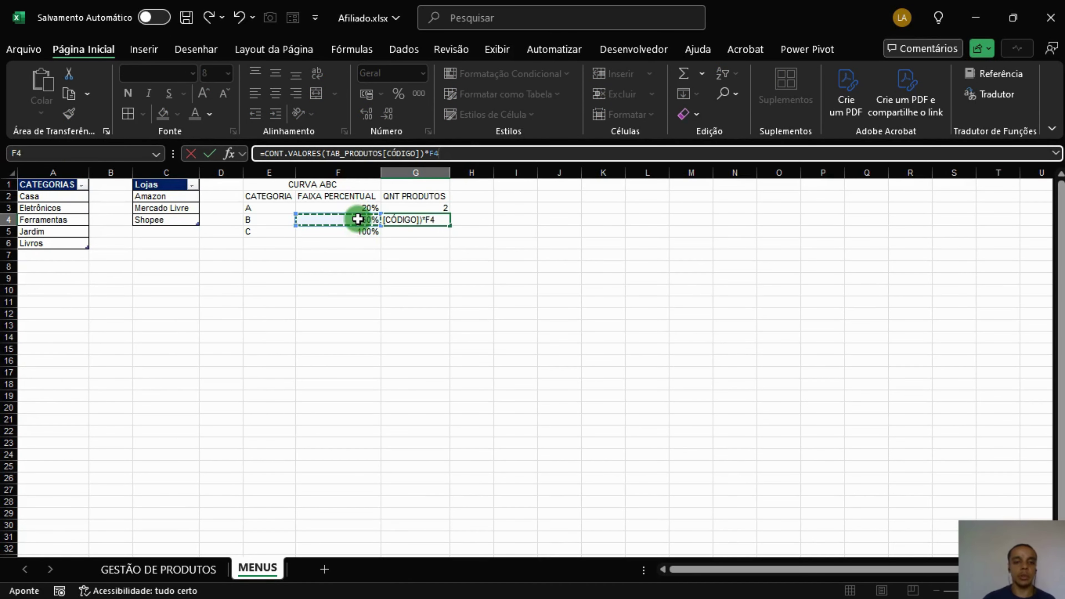
key("Return")
left_click(411, 219)
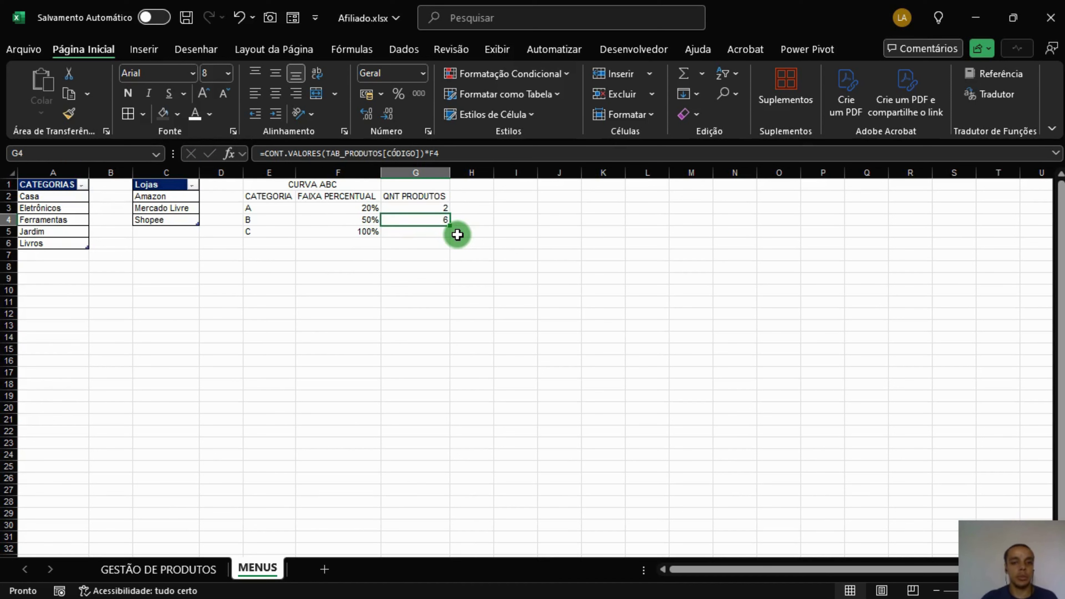
Step: Wrap the G4 formula in INT, giving =INT(CONT.VALORES(TAB_PRODUTOS[CÓDIGO])*F4)
left_click(269, 154)
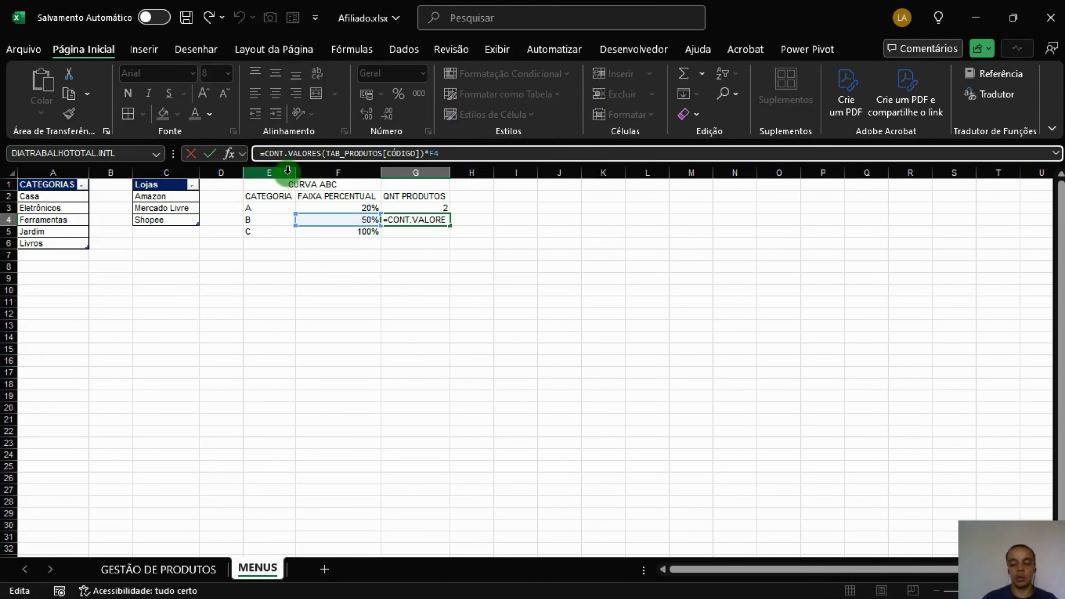
type("(")
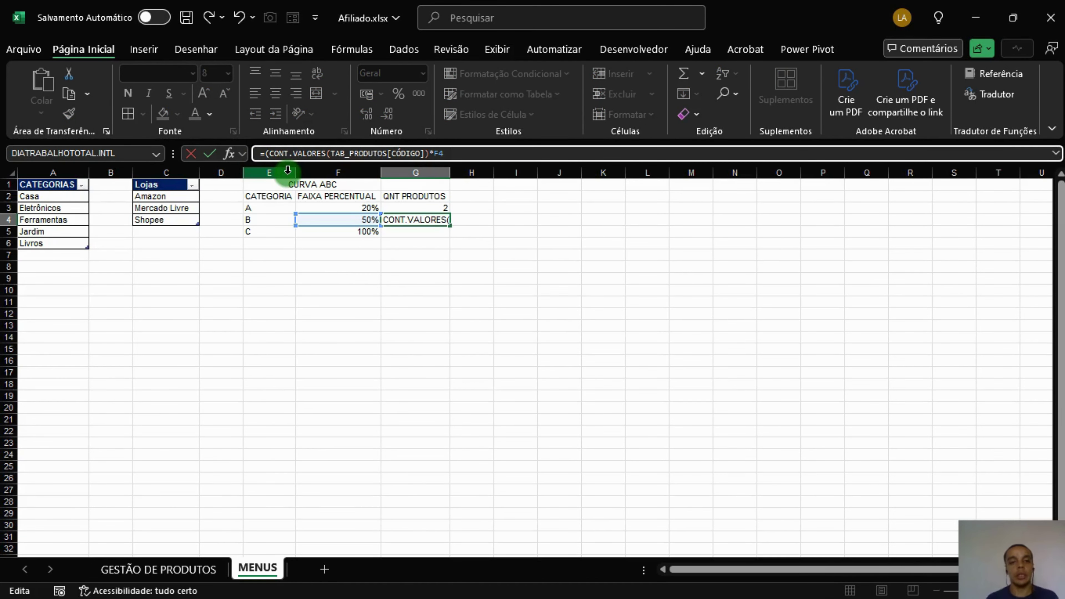
key("BackSpace")
type("INT(")
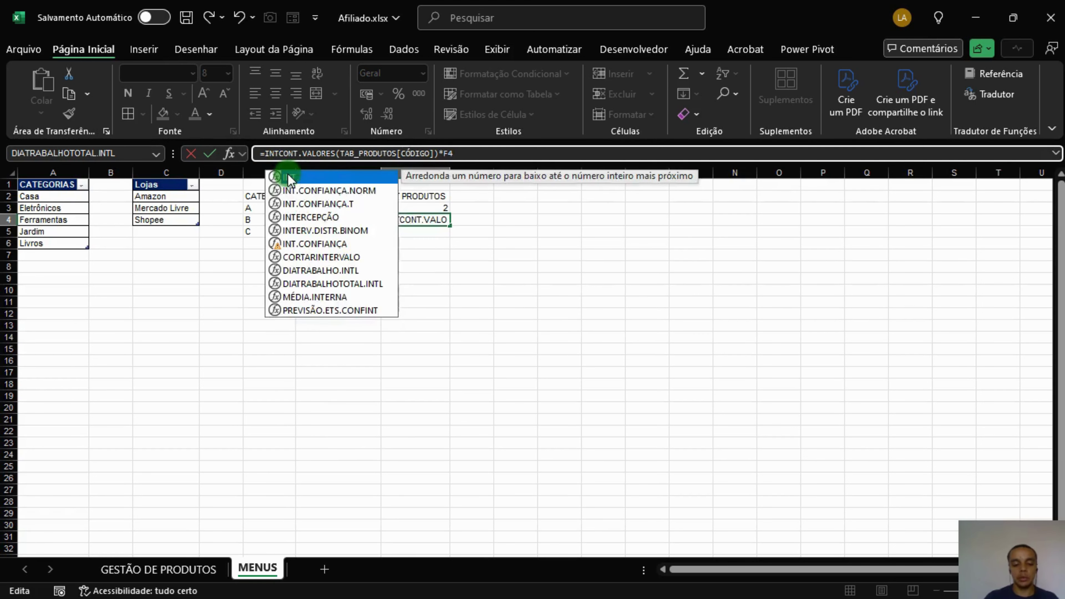
left_click(529, 153)
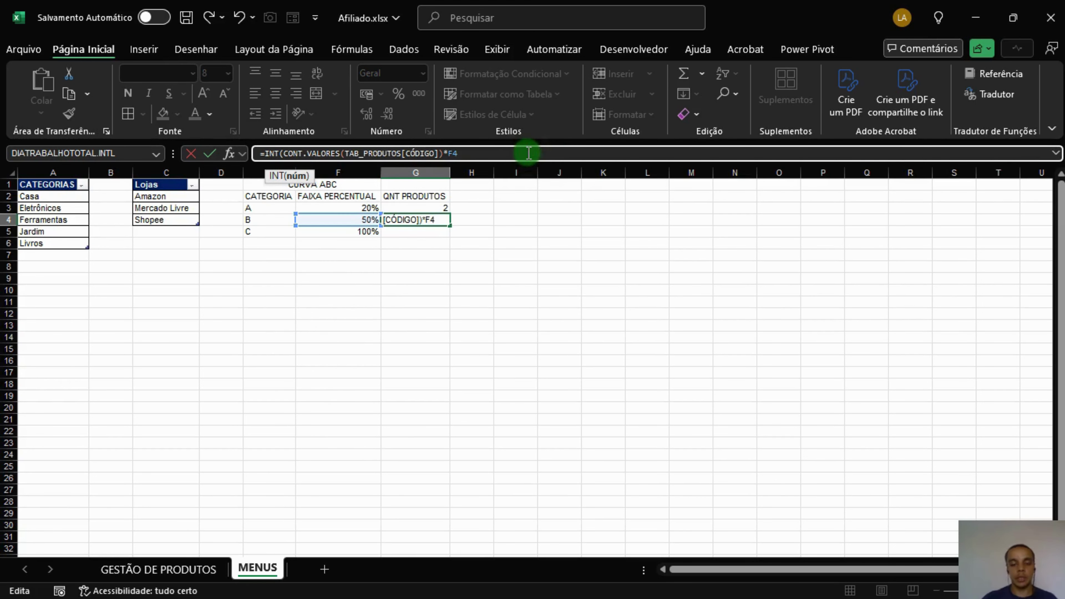
type(")")
key("Return")
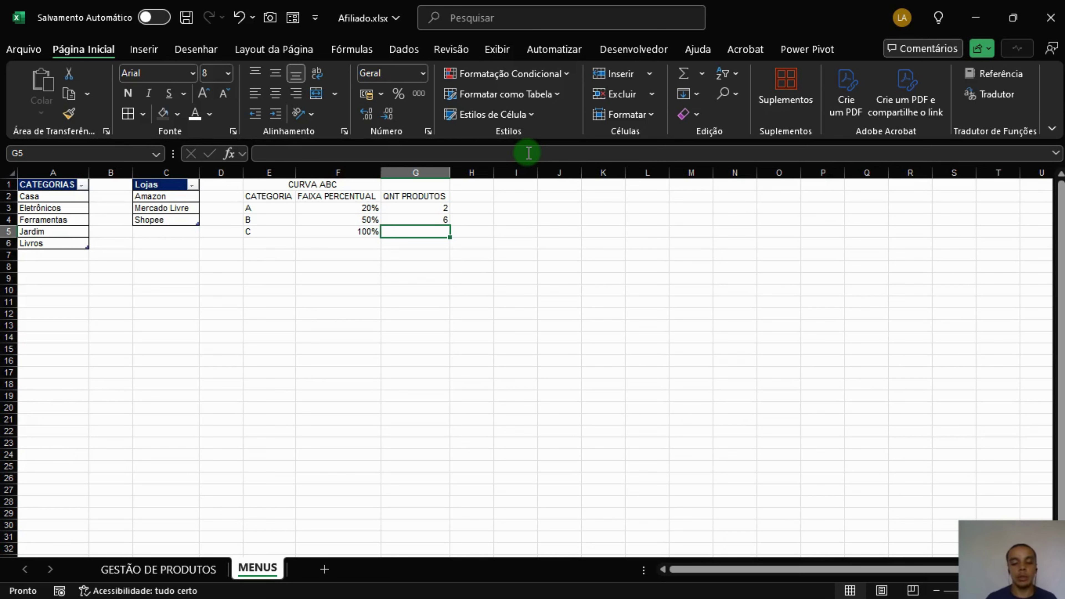
Step: In G5, enter =CONT.VALORES(TAB_PRODUTOS[CÓDIGO]) to count all product codes for category C
type("=CONT.V")
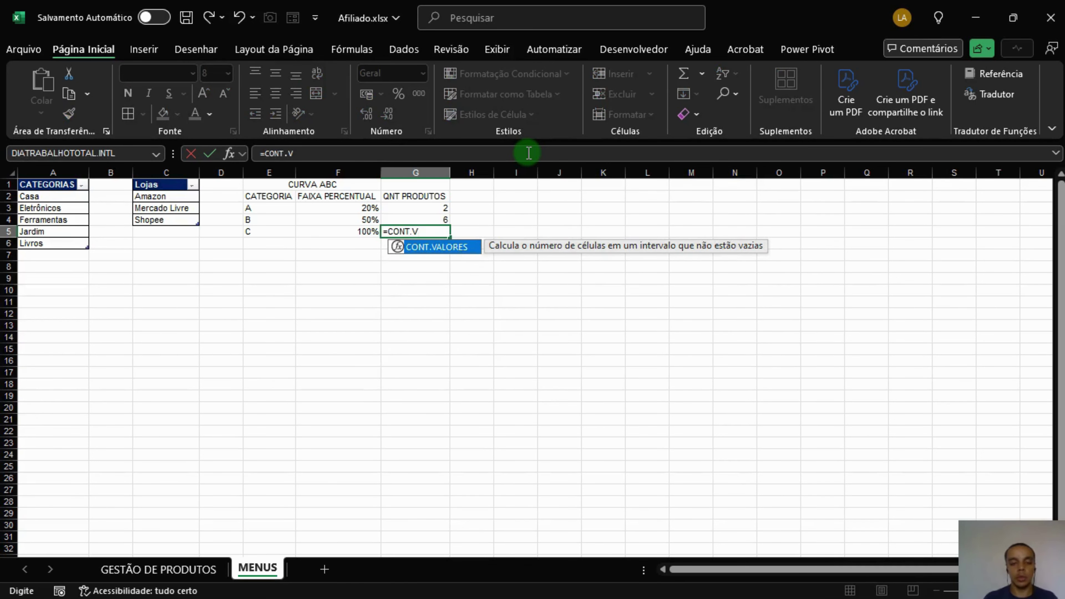
key("Tab")
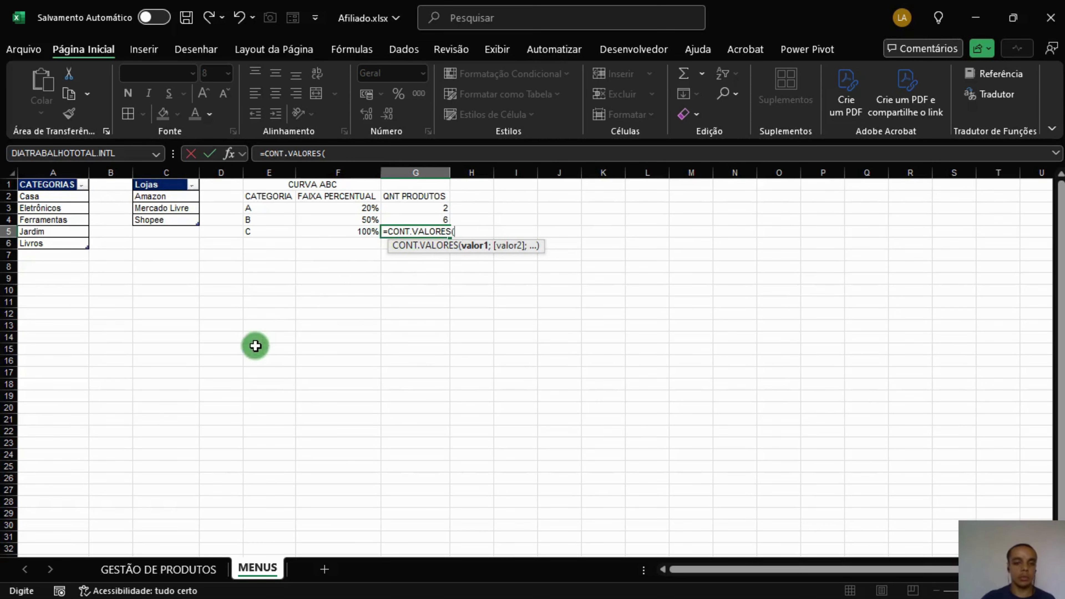
left_click(159, 575)
left_click_drag(55, 199, 53, 322)
key("Return")
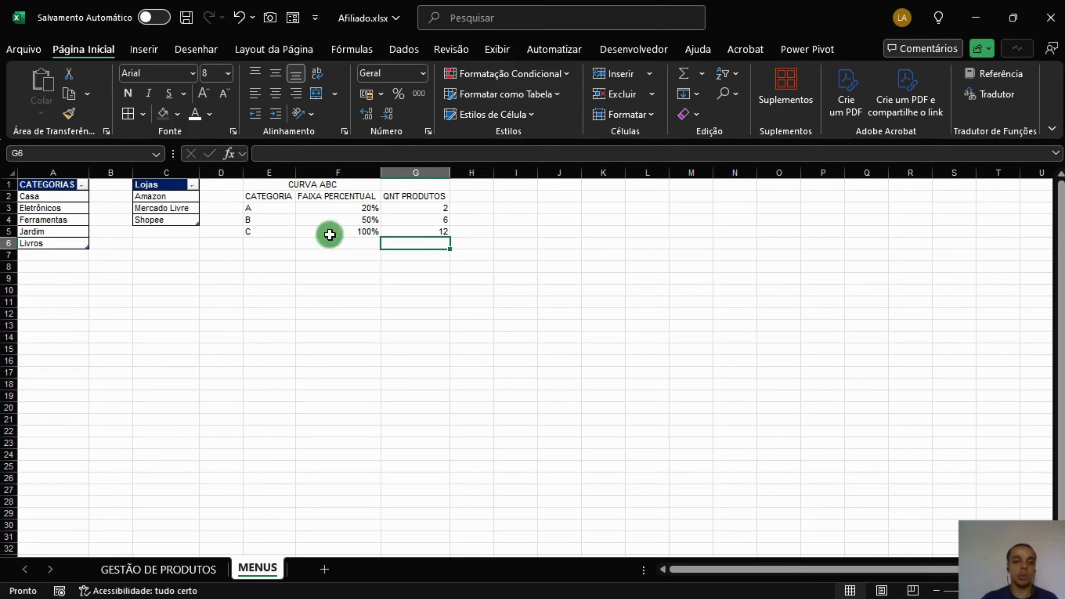
Step: Extend the merged and centred CURVA ABC title across E1:G1
left_click_drag(311, 185, 394, 185)
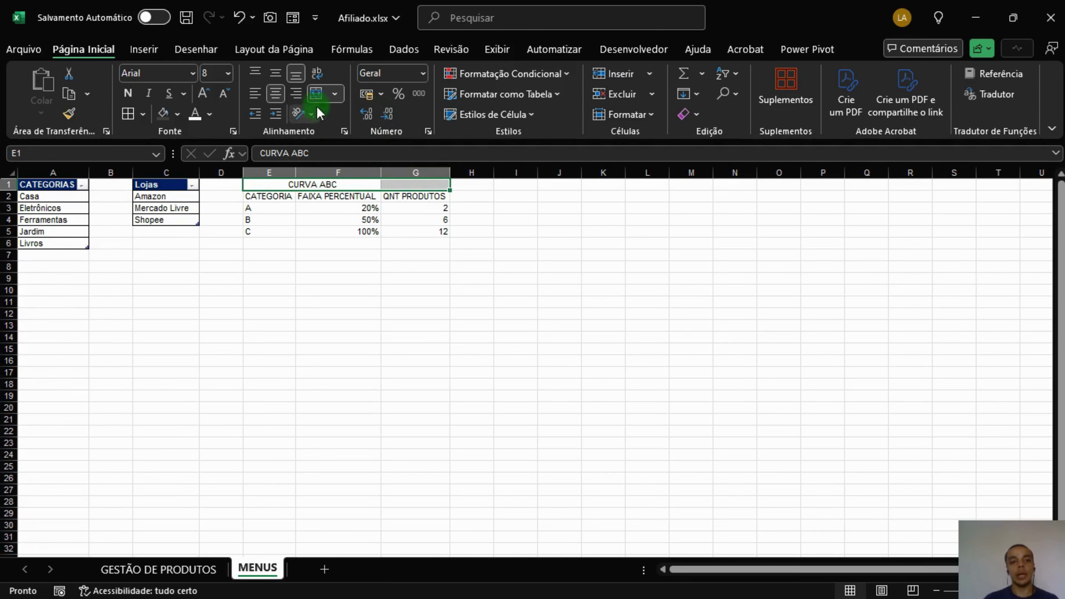
left_click(316, 94)
left_click(316, 94)
left_click(432, 246)
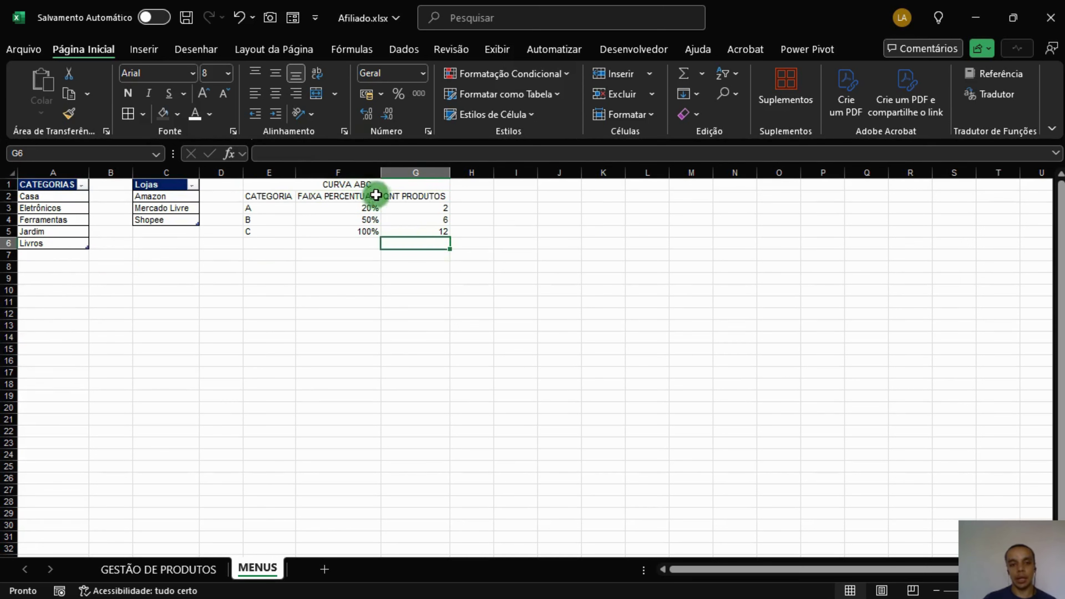
Step: Format the CURVA ABC title and column headings in E1:G2 with white text on a dark blue fill
left_click_drag(375, 185, 378, 196)
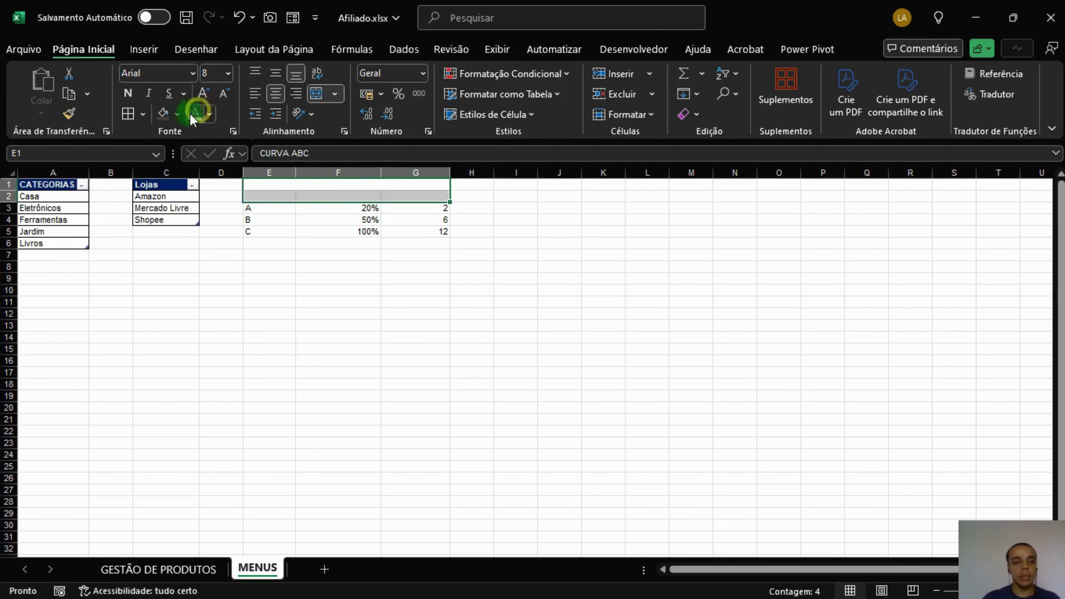
left_click(177, 114)
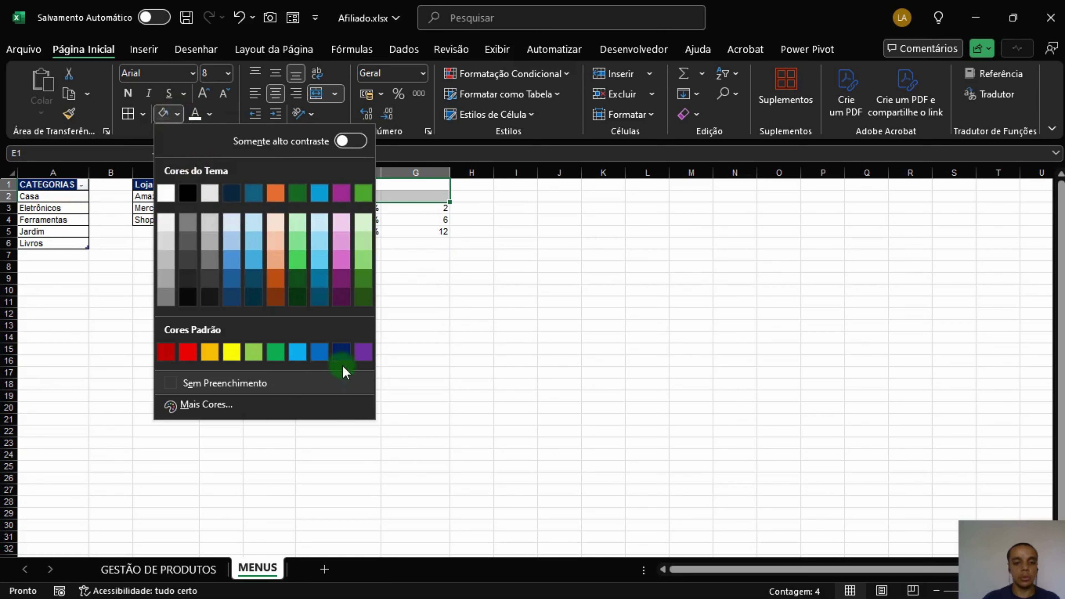
left_click(341, 352)
left_click(402, 302)
Step: Try to copy the CURVA ABC header formatting to the cells starting at F4, and undo it
left_click(388, 186)
left_click_drag(388, 189, 387, 226)
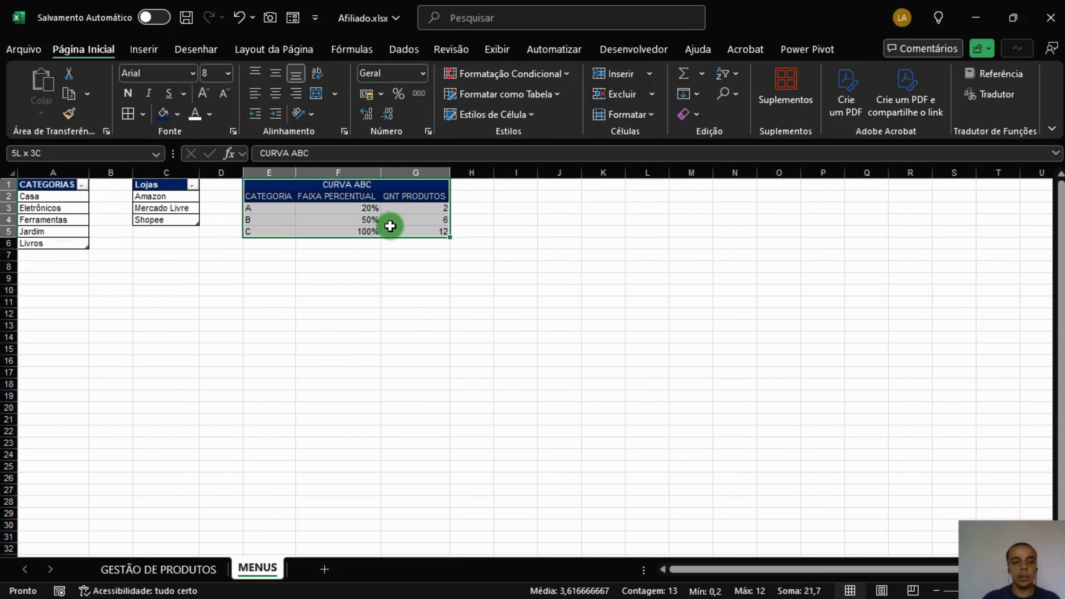
left_click(416, 231)
left_click_drag(399, 185, 400, 195)
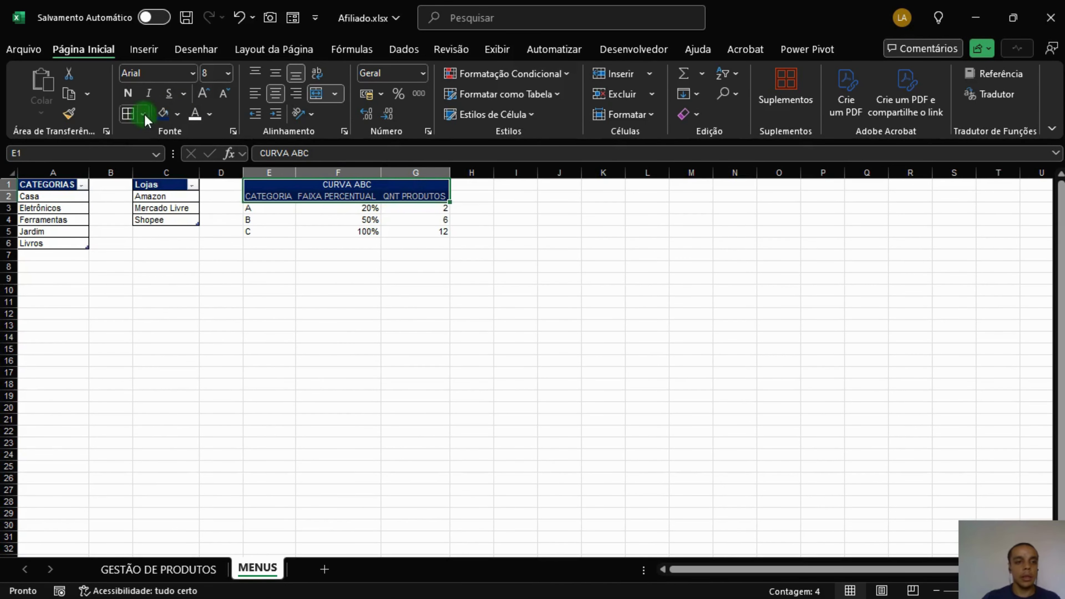
left_click(68, 112)
left_click(369, 219)
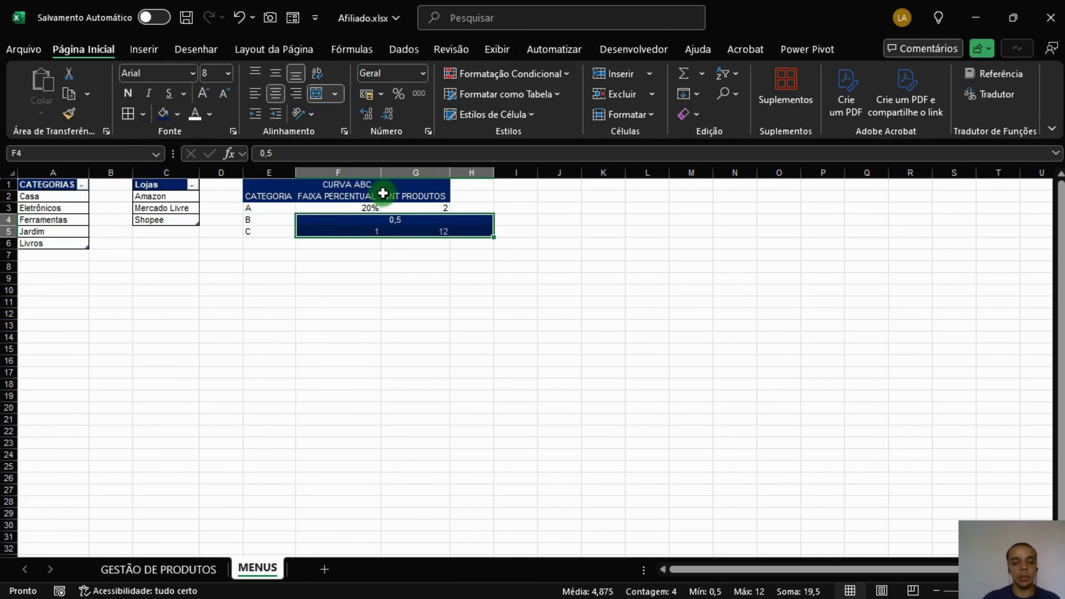
key("ctrl+z")
Step: Make the CURVA ABC title and column headings in E1:G2 bold
left_click_drag(382, 186, 389, 196)
key("ctrl+c")
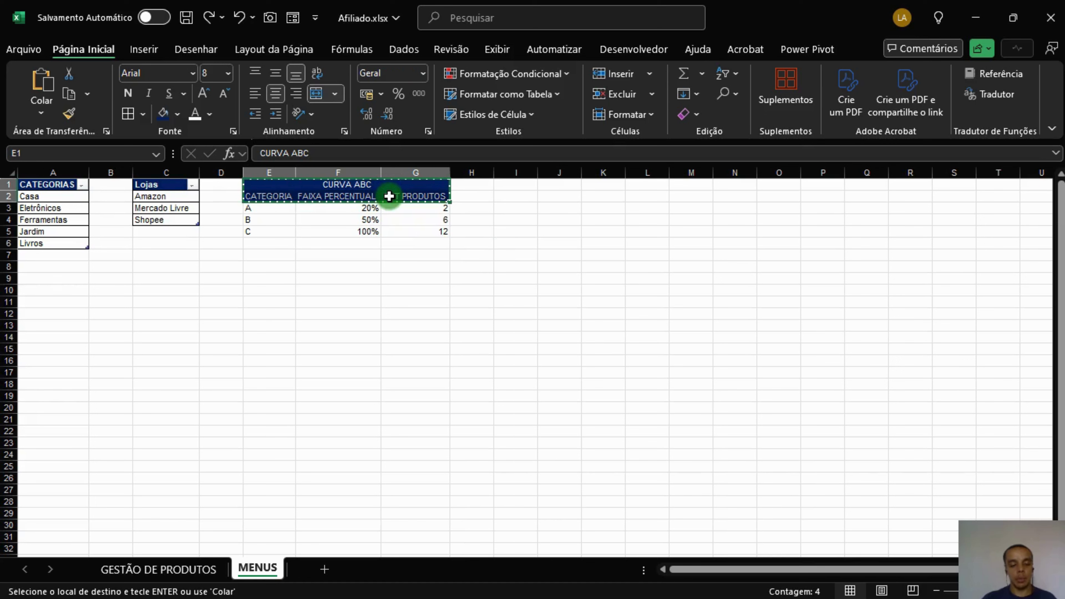
key("Escape")
left_click(398, 266)
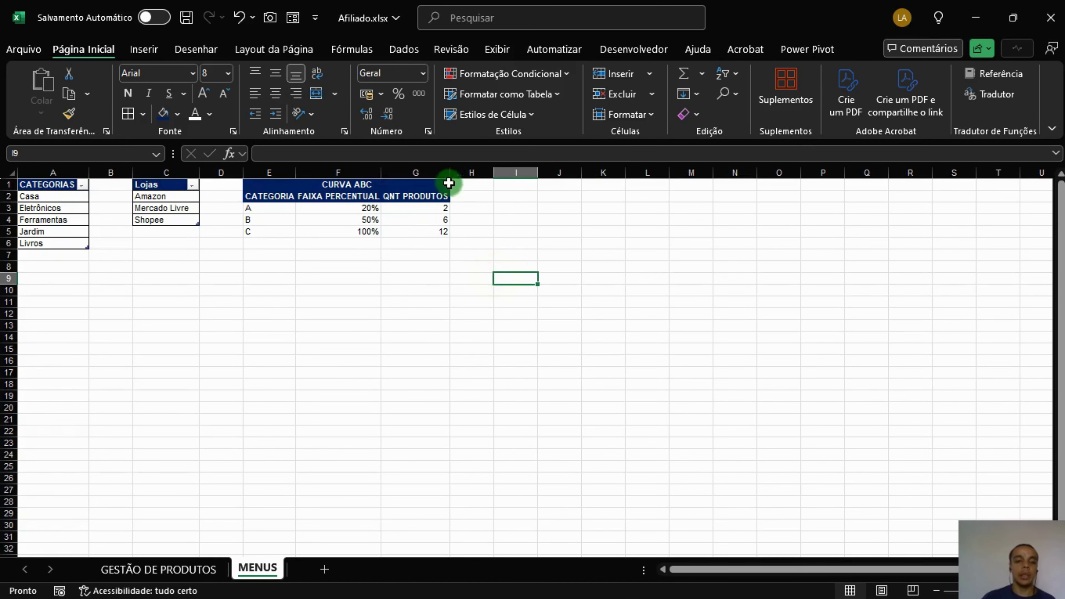
Step: Autofit the widths of columns E to G and apply all borders to the CURVA ABC table in E1:G5
left_click(430, 177)
left_click_drag(430, 176, 309, 229)
double_click(295, 173)
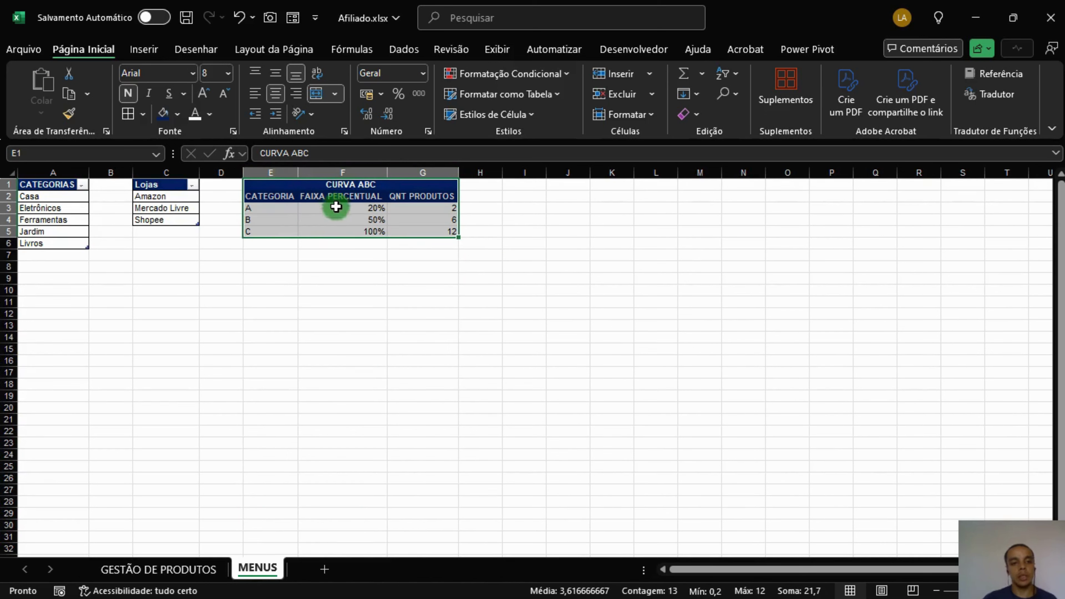
left_click(128, 114)
left_click(338, 292)
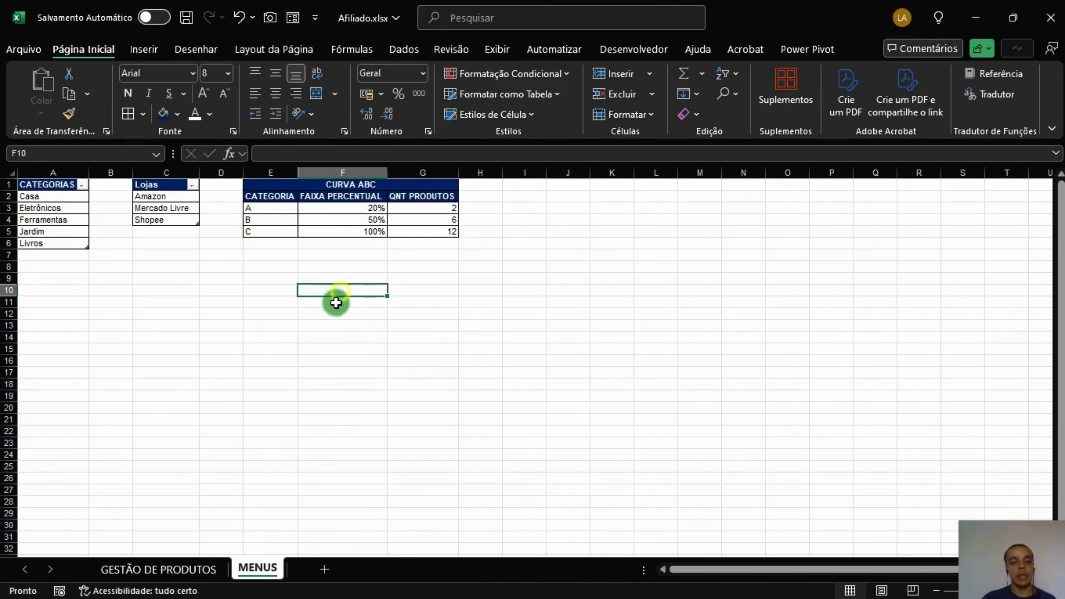
Step: Switch to the GESTÃO DE PRODUTOS sheet and select K2, the first cell of the CURVA ABC column
left_click(202, 570)
scroll(952, 569, "right", 2)
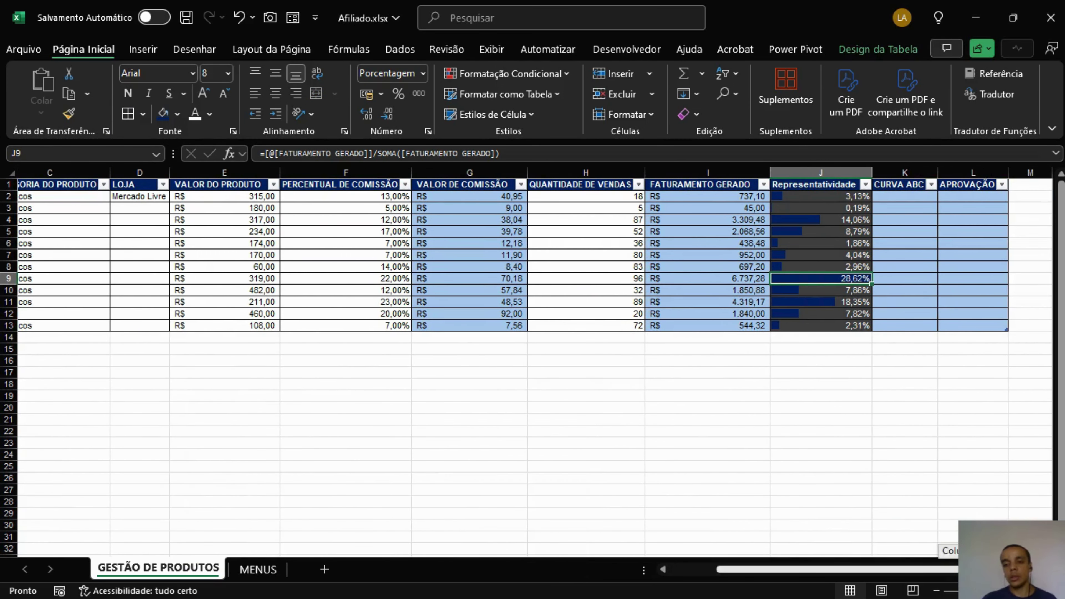
left_click_drag(918, 195, 930, 323)
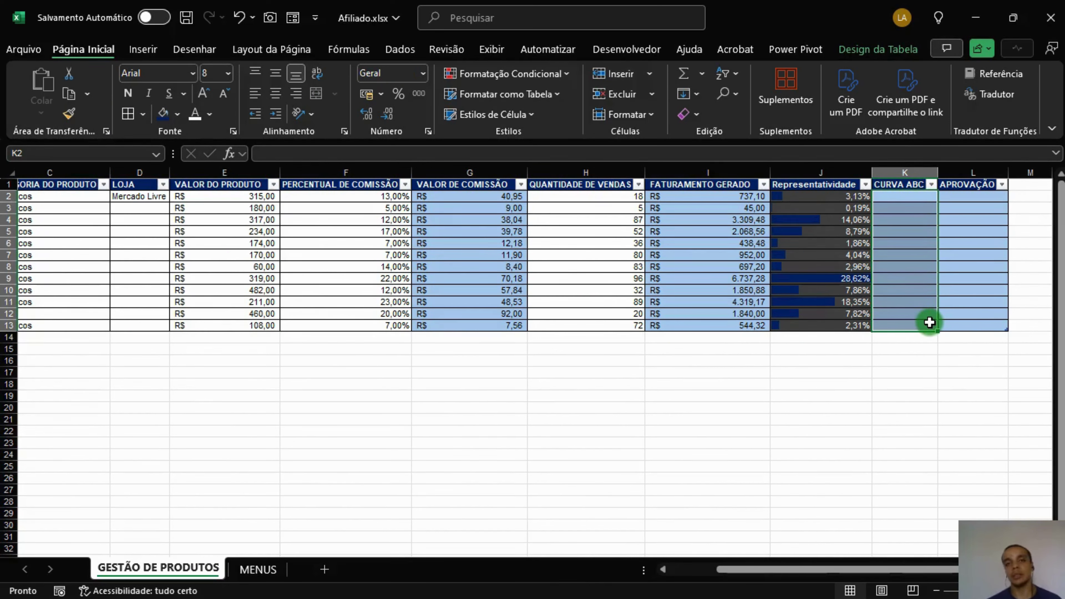
key("Down")
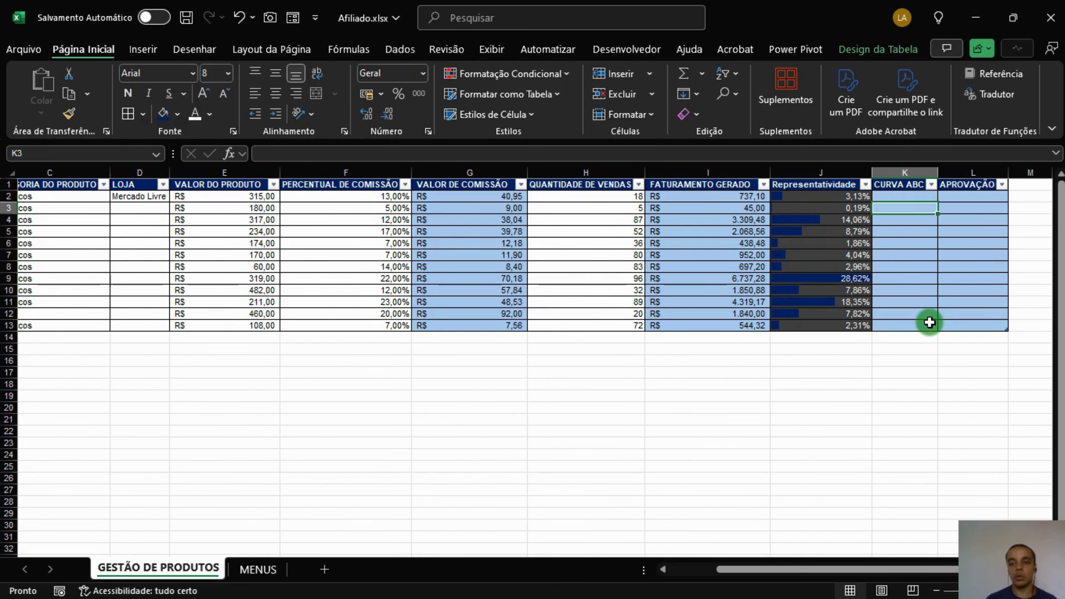
key("Up")
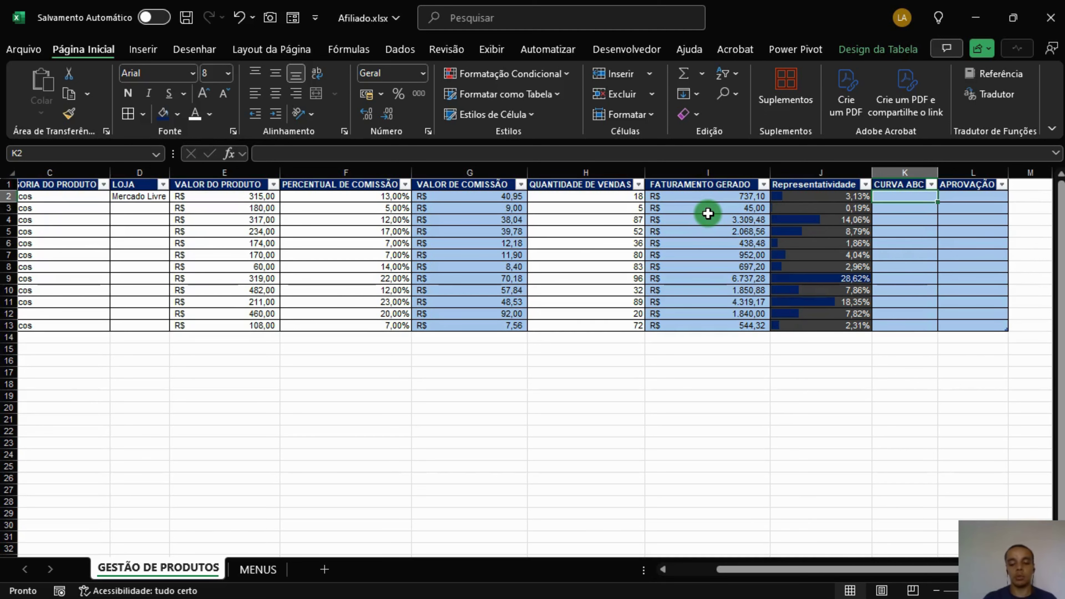
type("=")
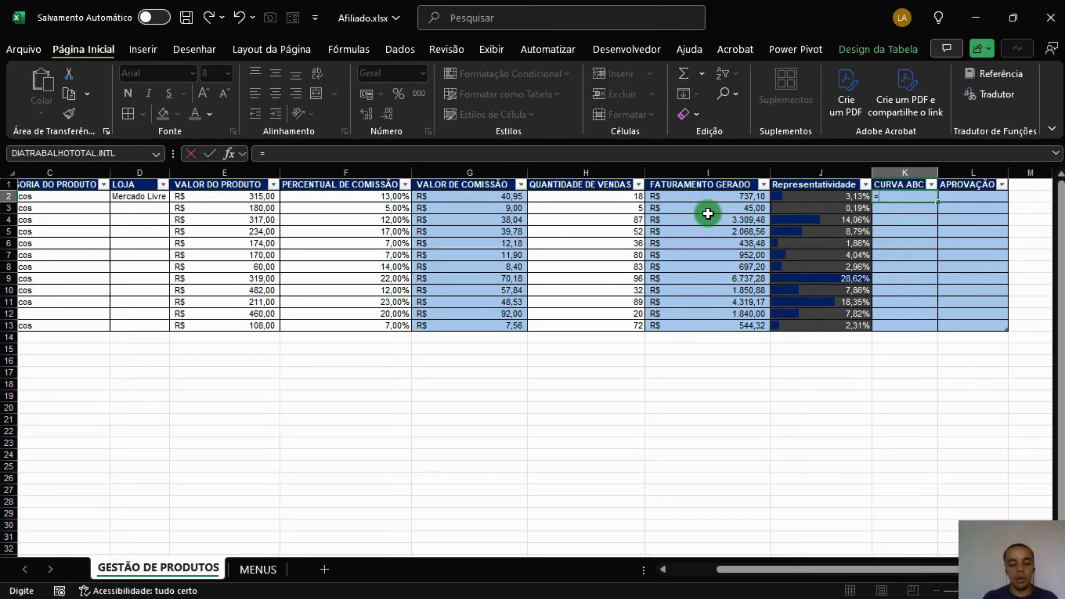
type("MA")
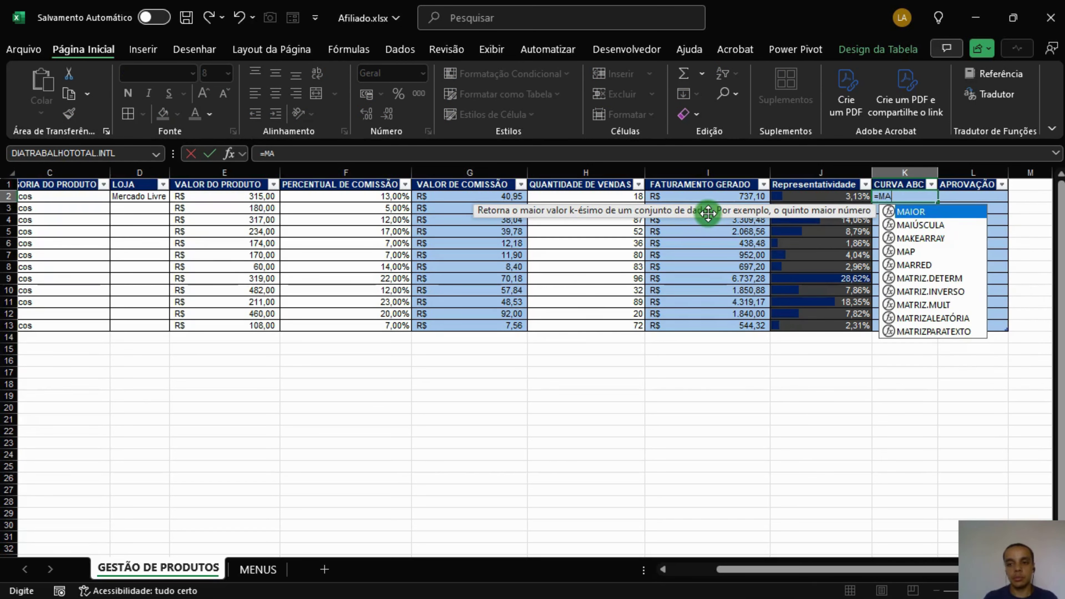
key("Escape")
key("Escape")
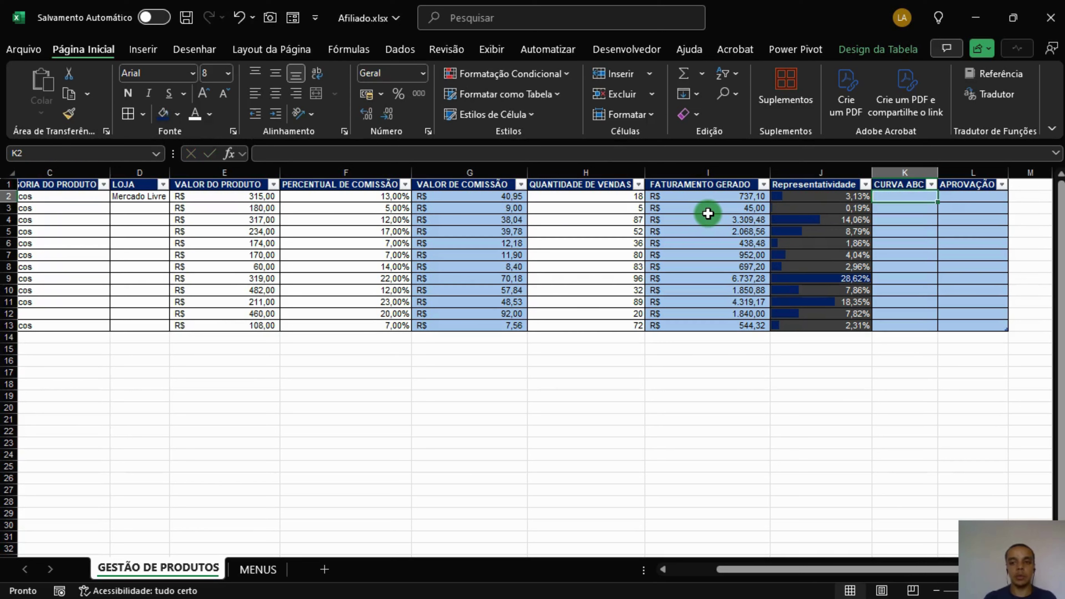
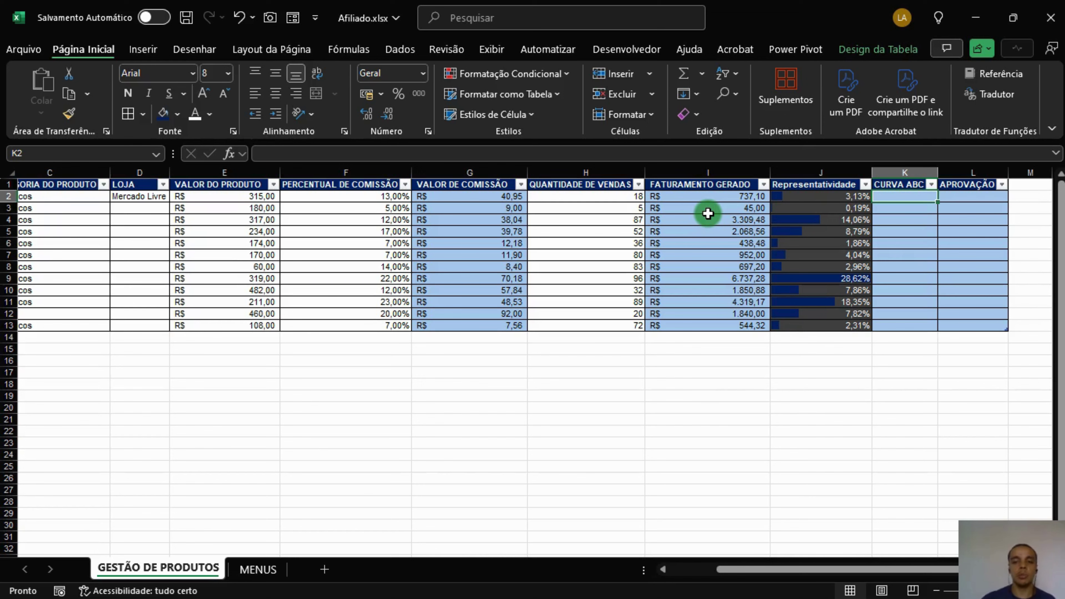
left_click_drag(826, 196, 684, 202)
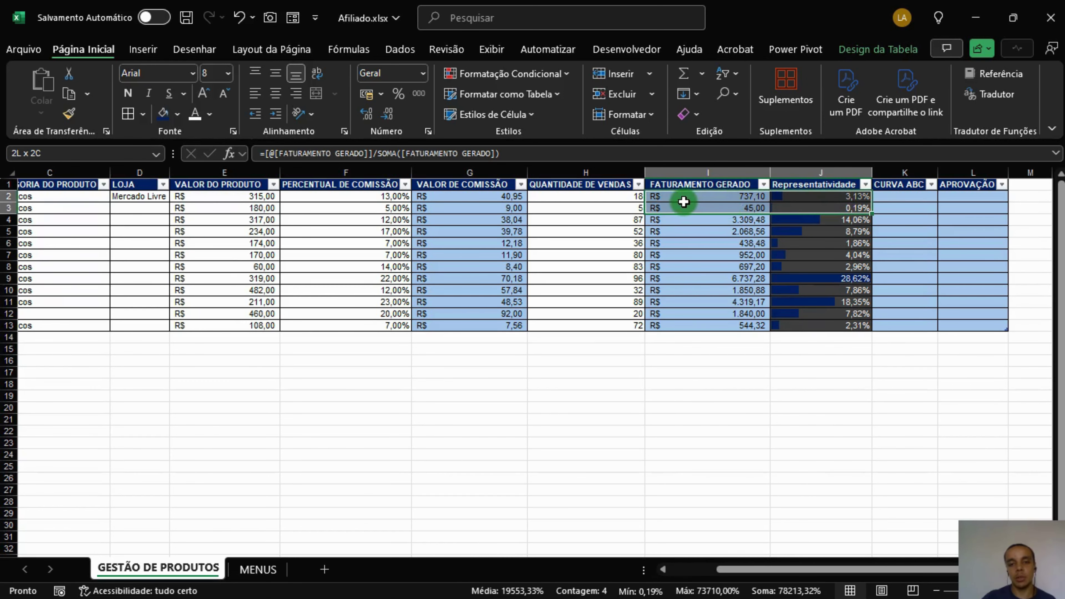
left_click(734, 257)
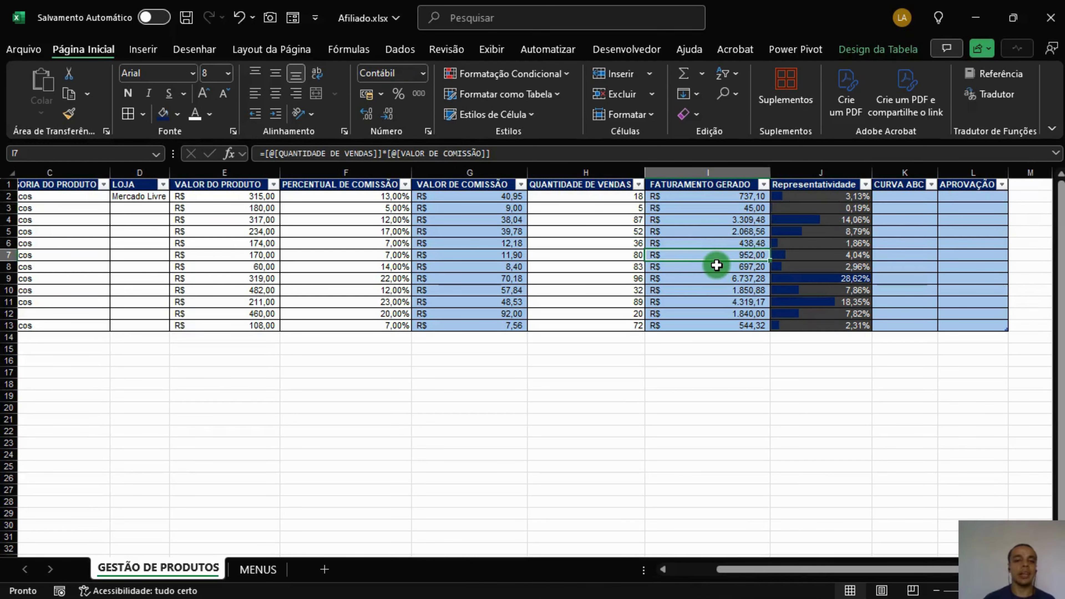